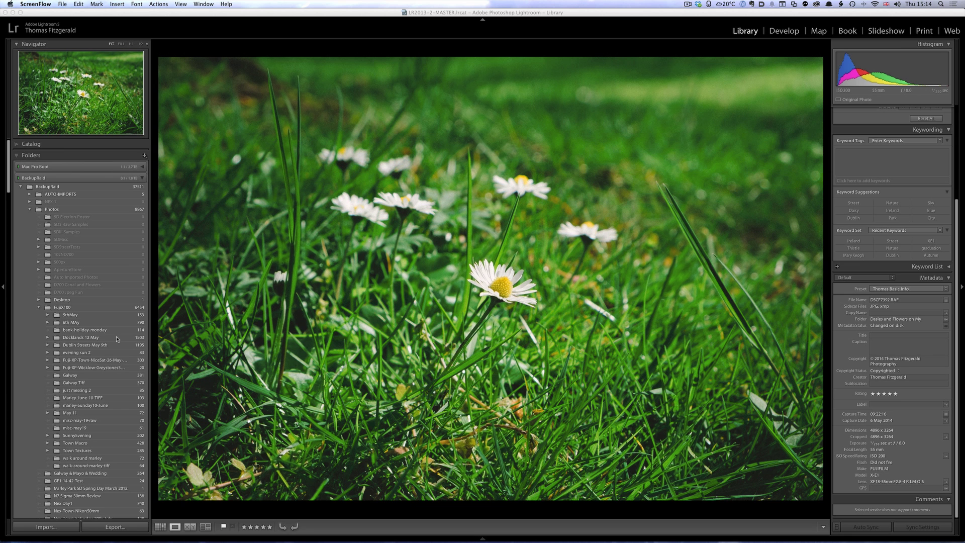
- Open the photo import window and choose the NIKON D700 device as the source
{"action": "scroll", "coordinate": [116, 338], "scroll_direction": "down", "scroll_amount": 20}
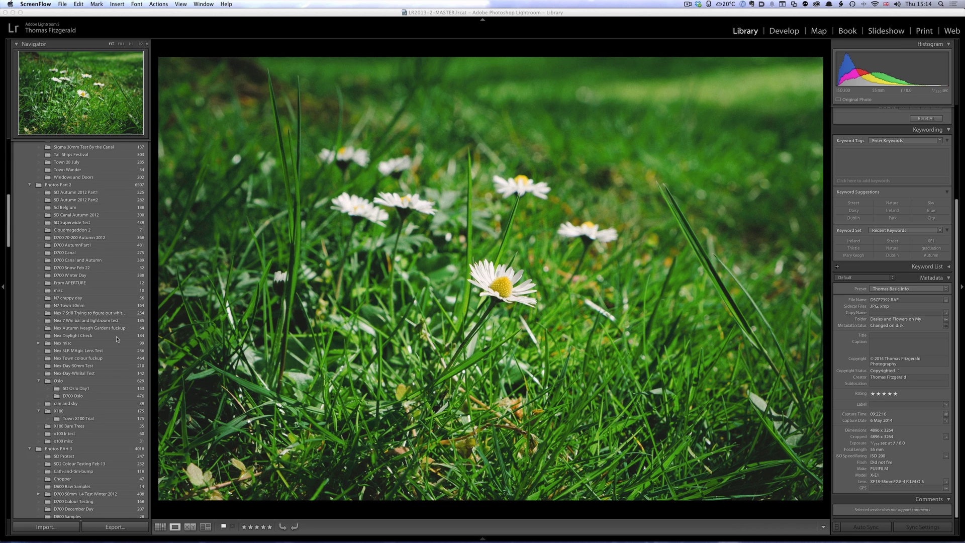
{"action": "left_click", "coordinate": [61, 527]}
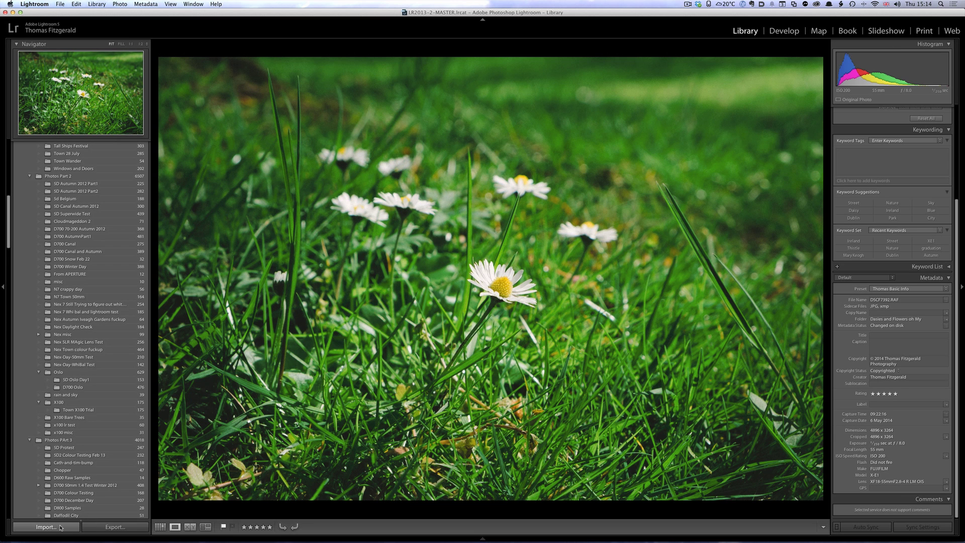
{"action": "left_click", "coordinate": [61, 526]}
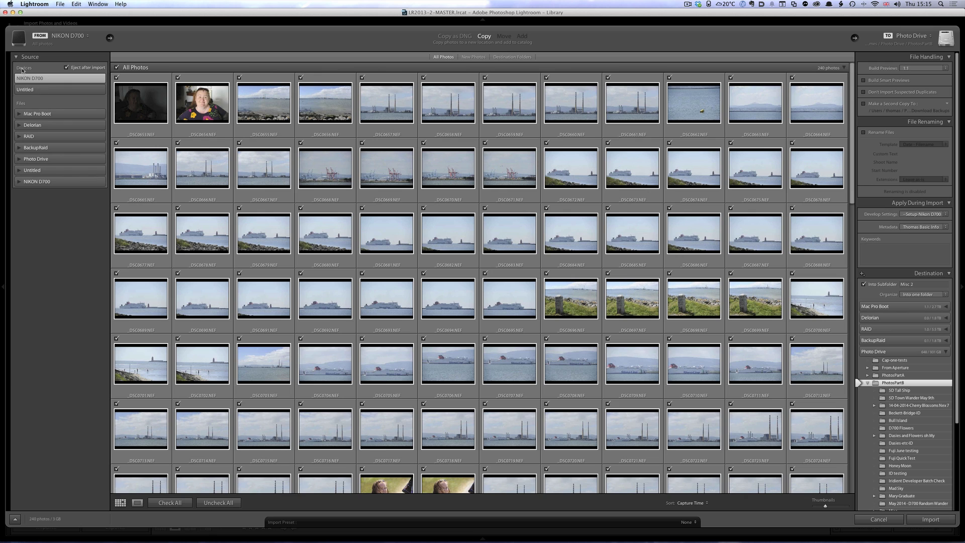
{"action": "left_click", "coordinate": [52, 89]}
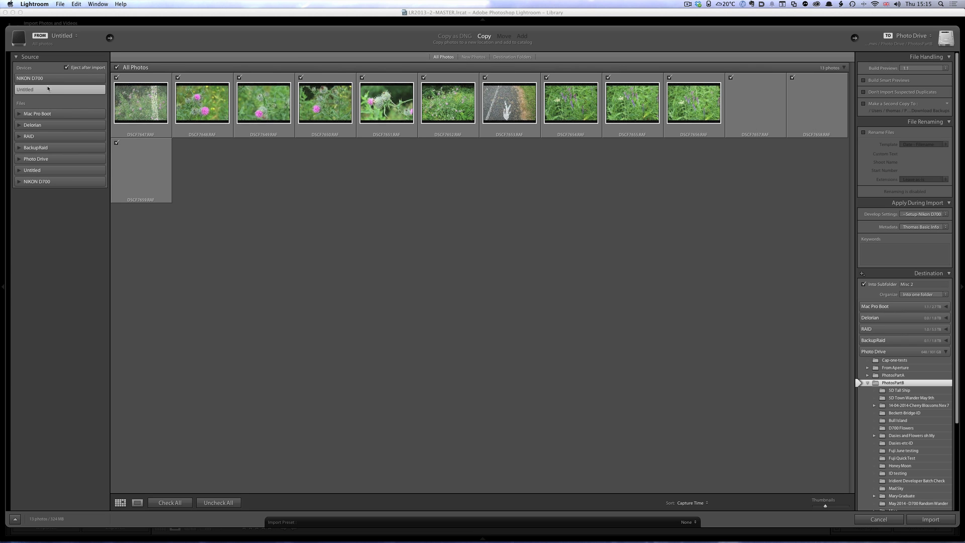
{"action": "left_click", "coordinate": [60, 79]}
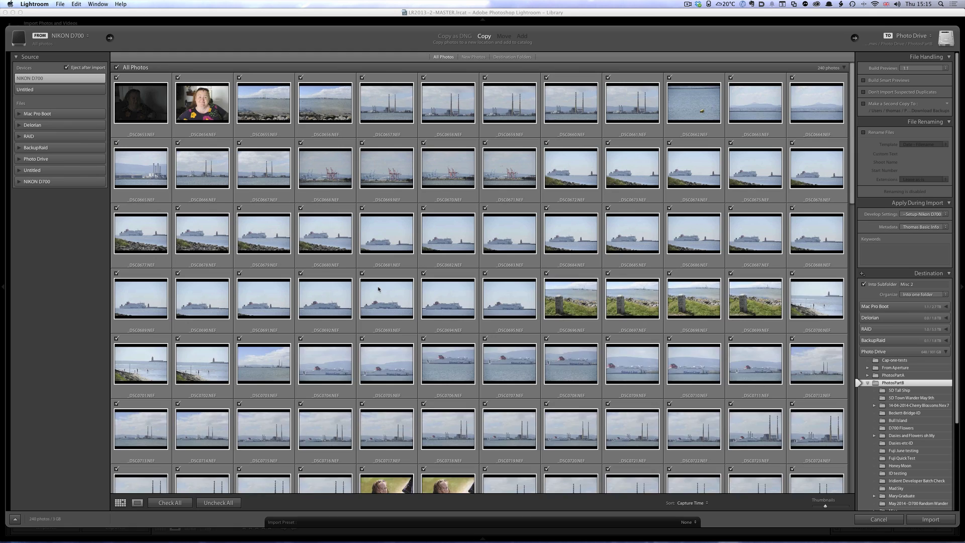
- Uncheck all photos on the card, and check only the final range from _DSC0836.NEF through _DSC0892.NEF for import
{"action": "scroll", "coordinate": [378, 287], "scroll_direction": "down", "scroll_amount": 10}
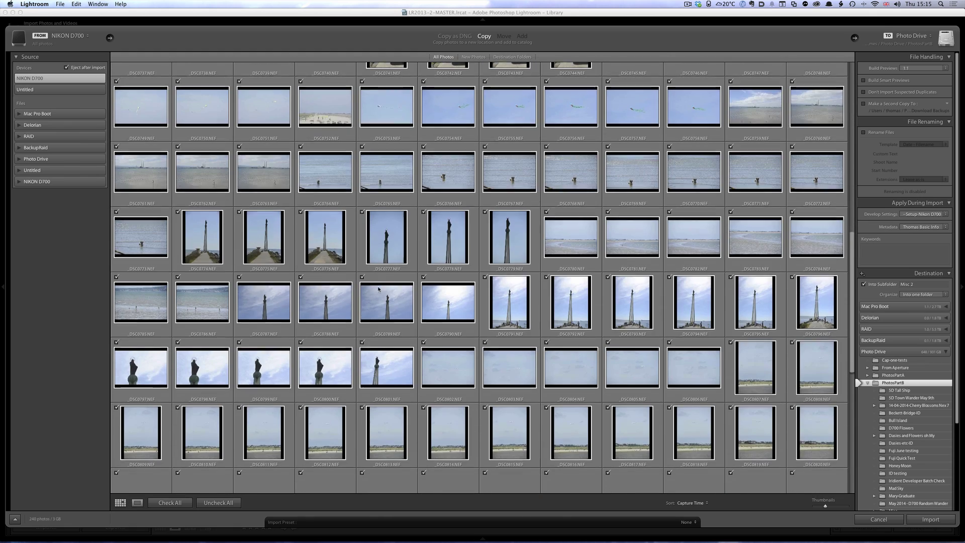
{"action": "scroll", "coordinate": [379, 288], "scroll_direction": "down", "scroll_amount": 8}
{"action": "scroll", "coordinate": [378, 288], "scroll_direction": "up", "scroll_amount": 1}
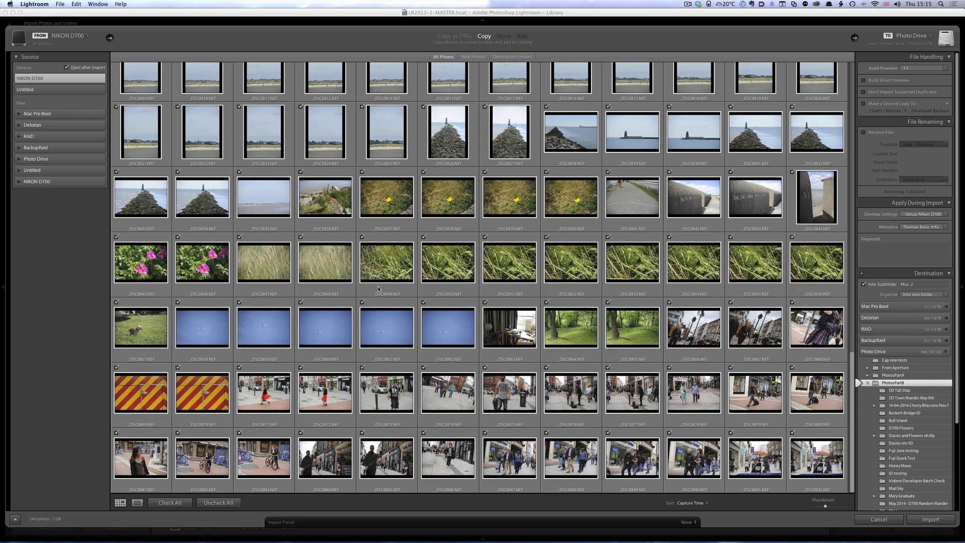
{"action": "scroll", "coordinate": [379, 288], "scroll_direction": "up", "scroll_amount": 15}
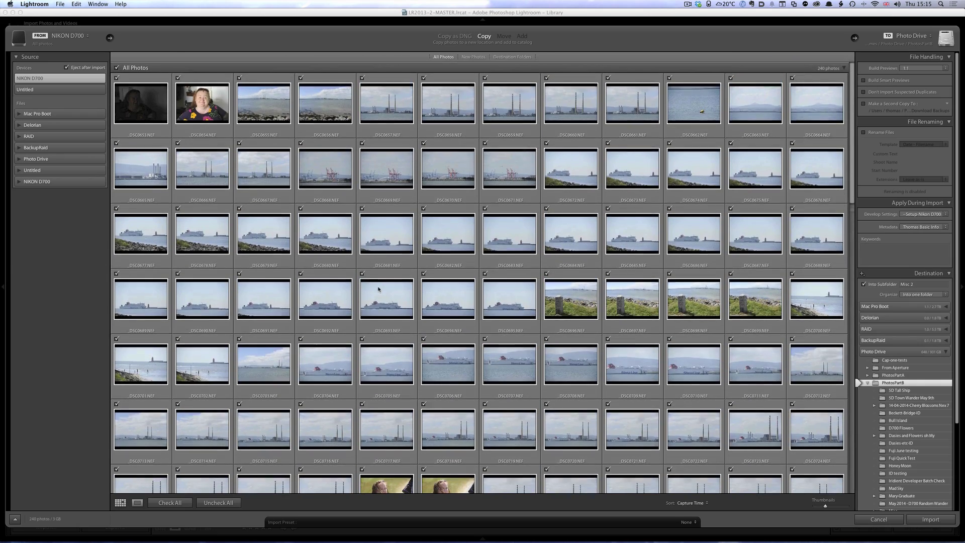
{"action": "scroll", "coordinate": [379, 289], "scroll_direction": "down", "scroll_amount": 13}
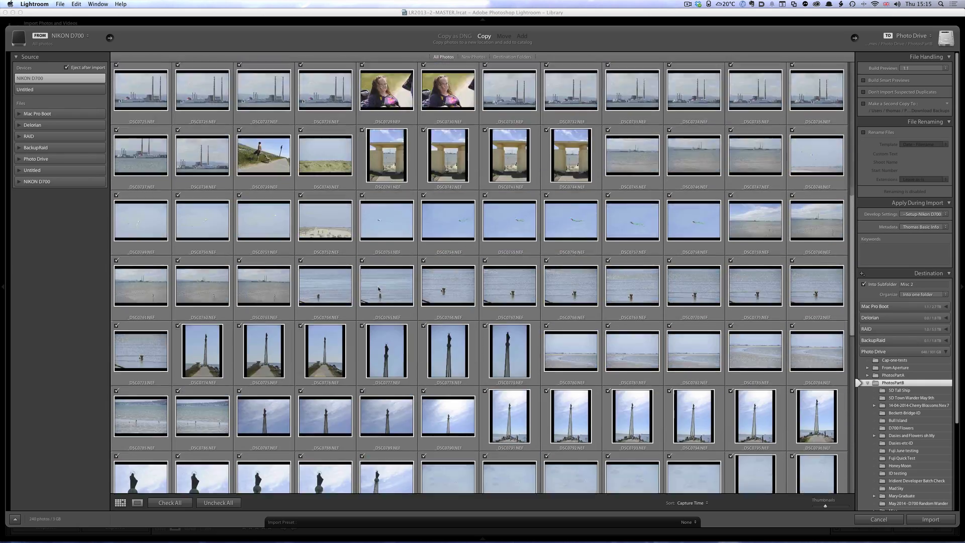
{"action": "scroll", "coordinate": [379, 289], "scroll_direction": "down", "scroll_amount": 1}
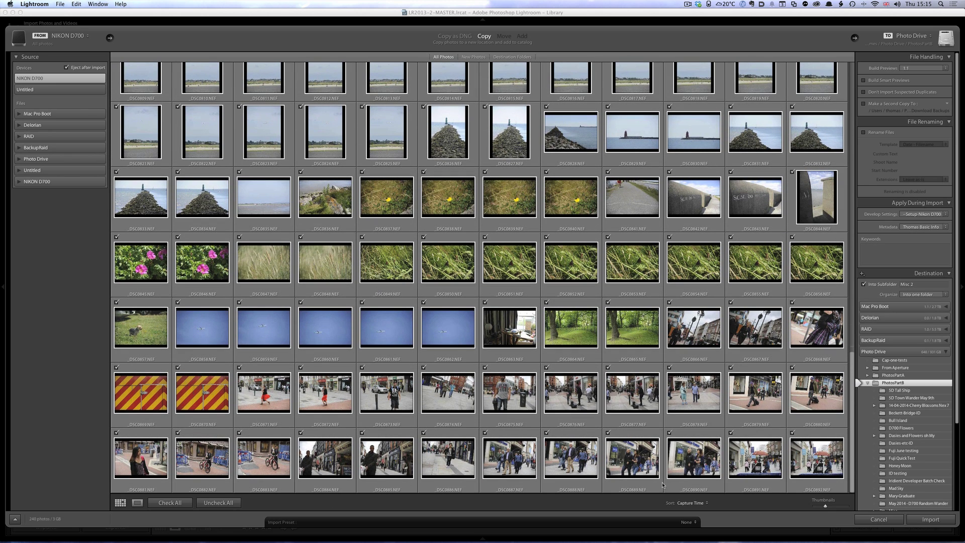
{"action": "left_click", "coordinate": [218, 503]}
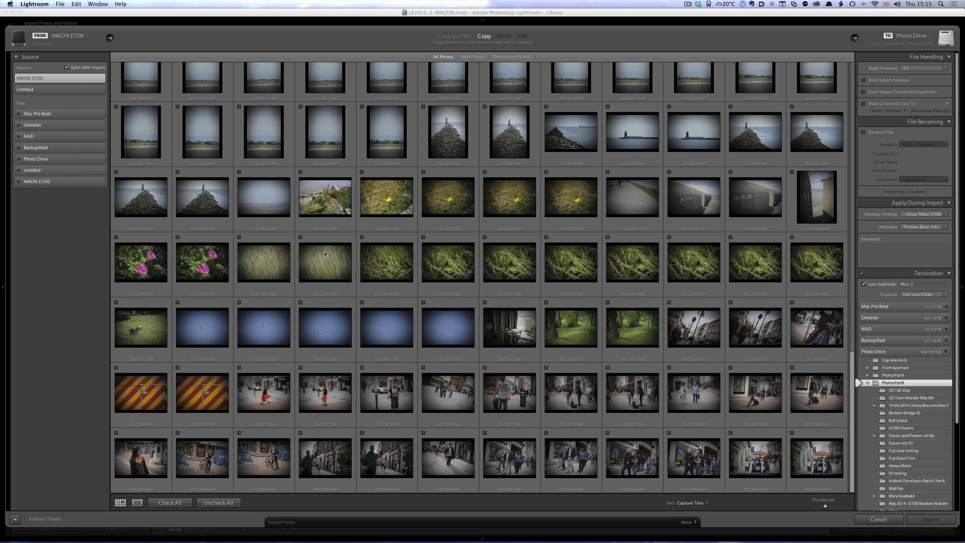
{"action": "scroll", "coordinate": [804, 390], "scroll_direction": "down", "scroll_amount": 1}
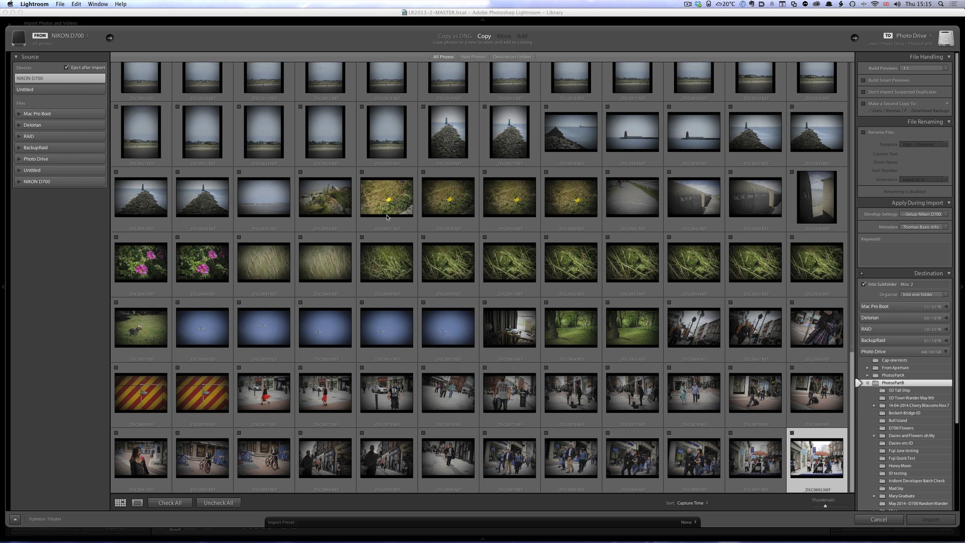
{"action": "left_click", "coordinate": [317, 200], "text": "shift"}
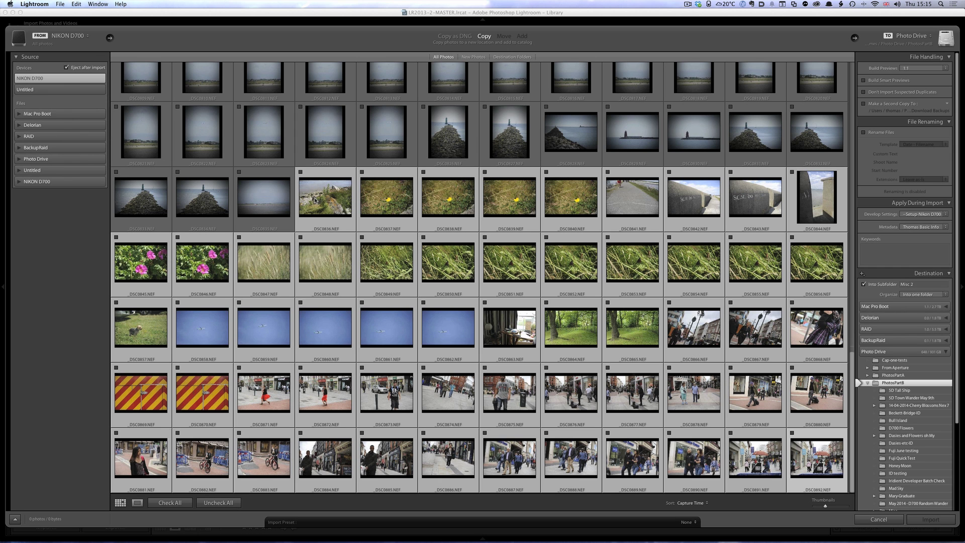
{"action": "left_click", "coordinate": [300, 172]}
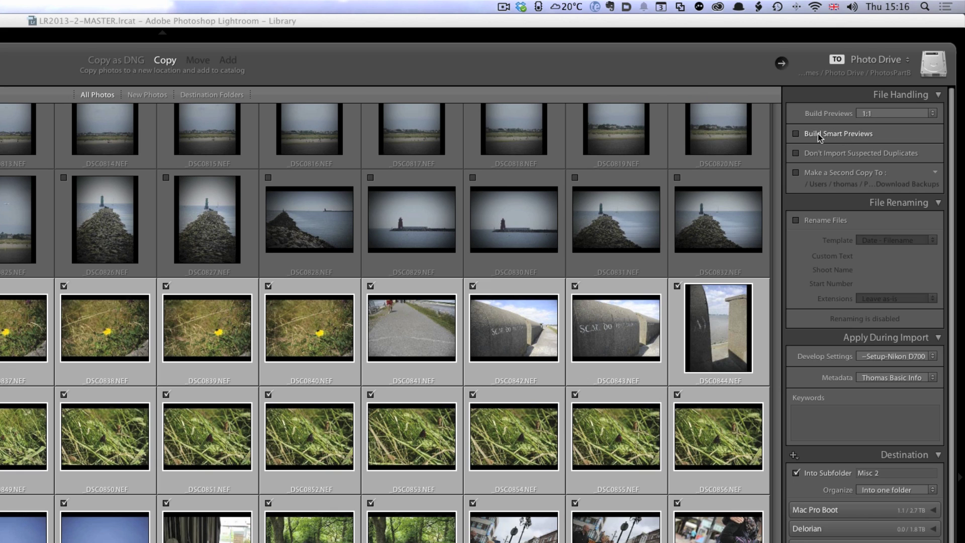
- Try out file renaming on import with the Date - Filename template, and switch renaming off again
{"action": "left_click", "coordinate": [798, 132]}
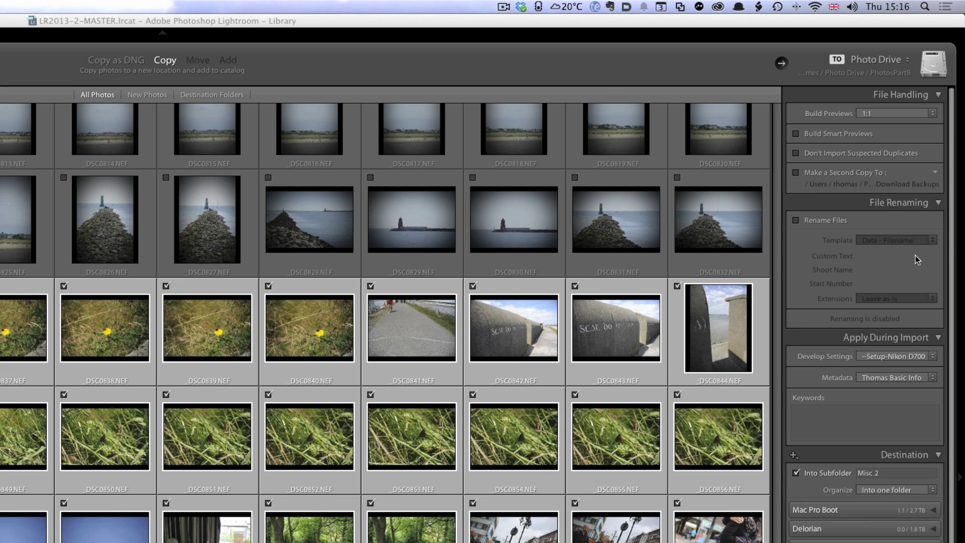
{"action": "left_click", "coordinate": [832, 220]}
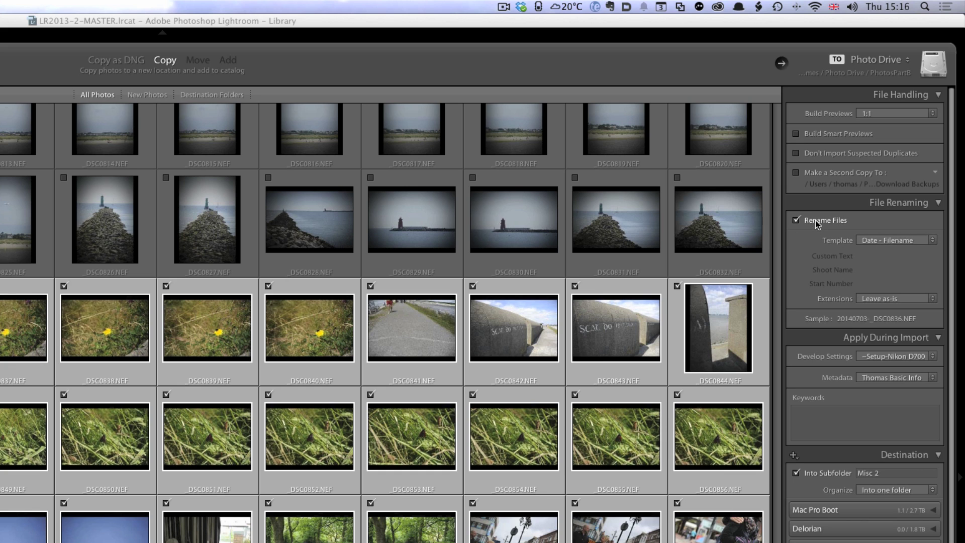
{"action": "left_click", "coordinate": [880, 239]}
{"action": "left_click", "coordinate": [804, 254]}
{"action": "left_click", "coordinate": [796, 220]}
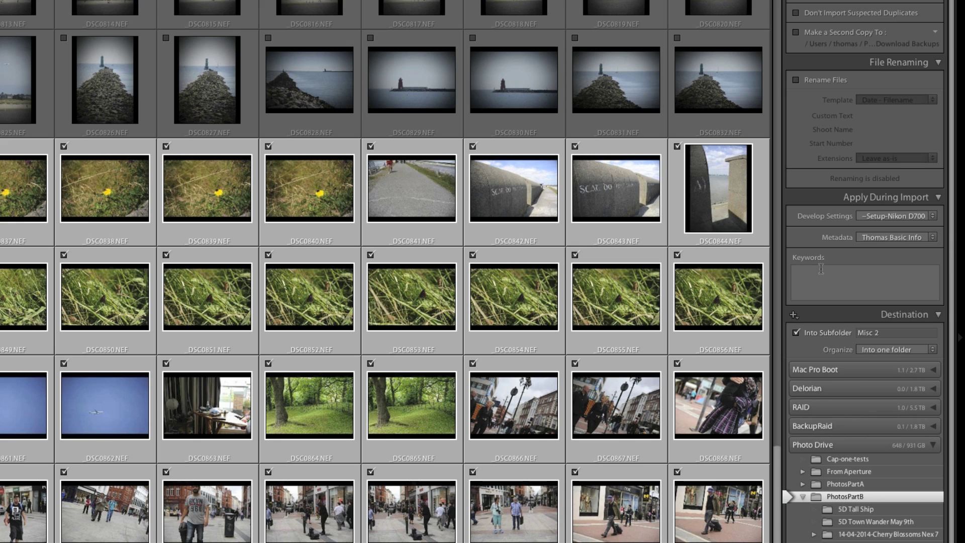
- Enter the keywords Dublin and Ireland to apply to the photos during import
{"action": "left_click", "coordinate": [836, 277]}
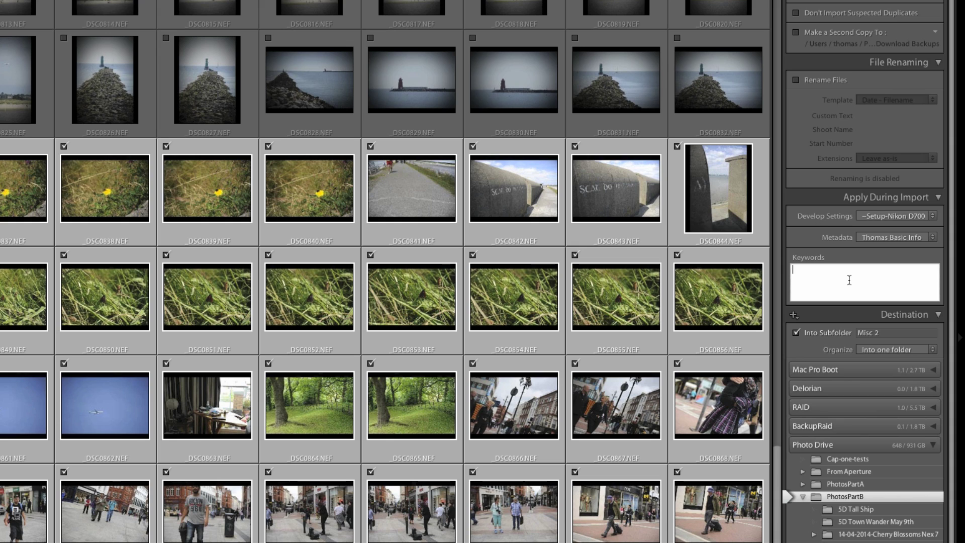
{"action": "type", "text": "Dublin"}
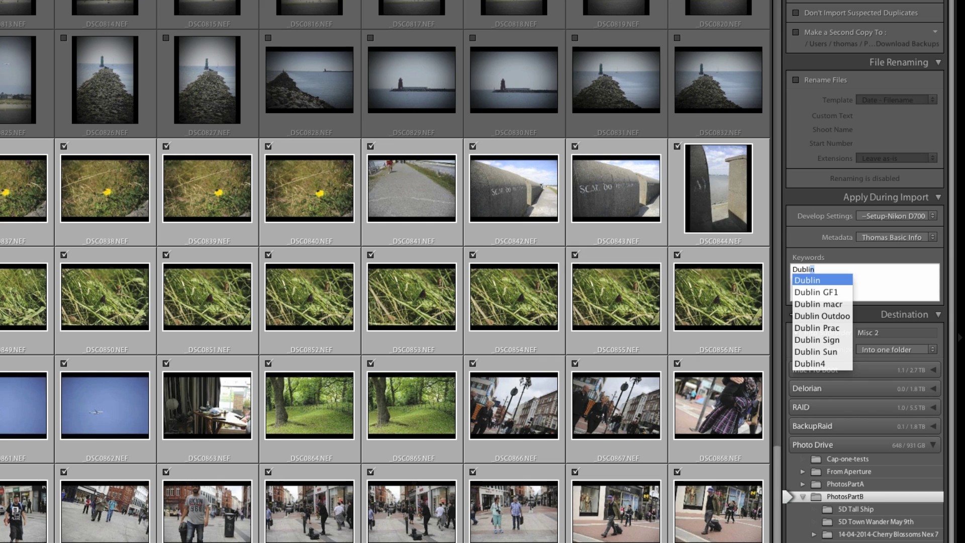
{"action": "key", "text": "Return"}
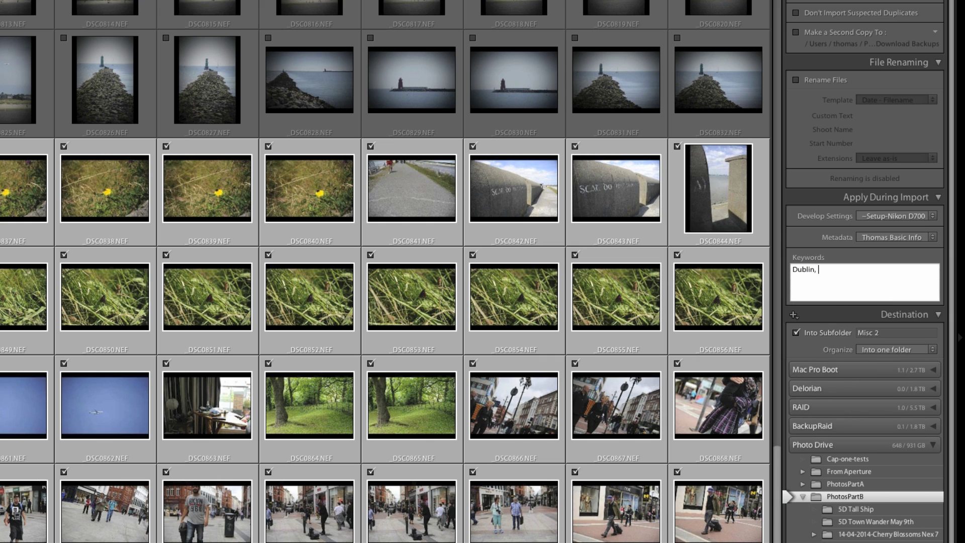
{"action": "type", "text": "Ireland"}
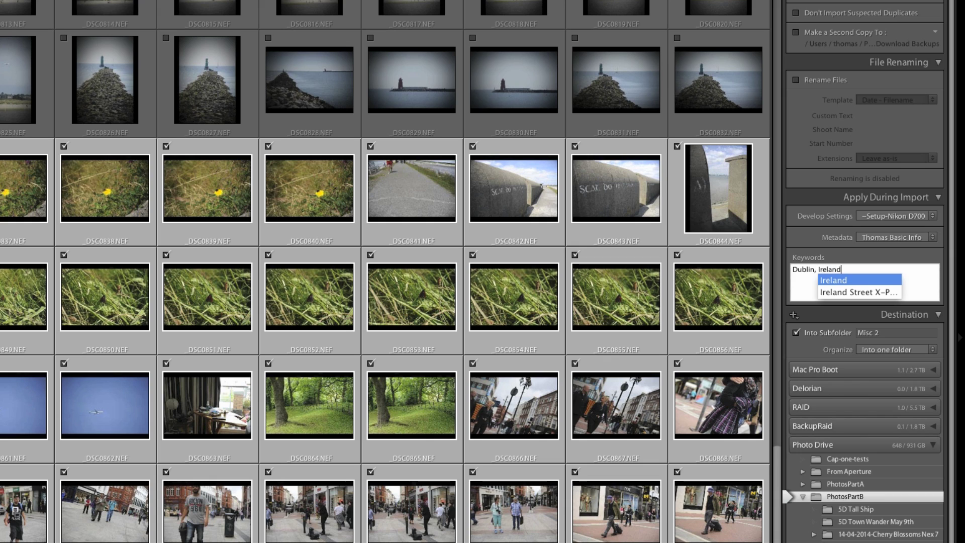
{"action": "type", "text": ","}
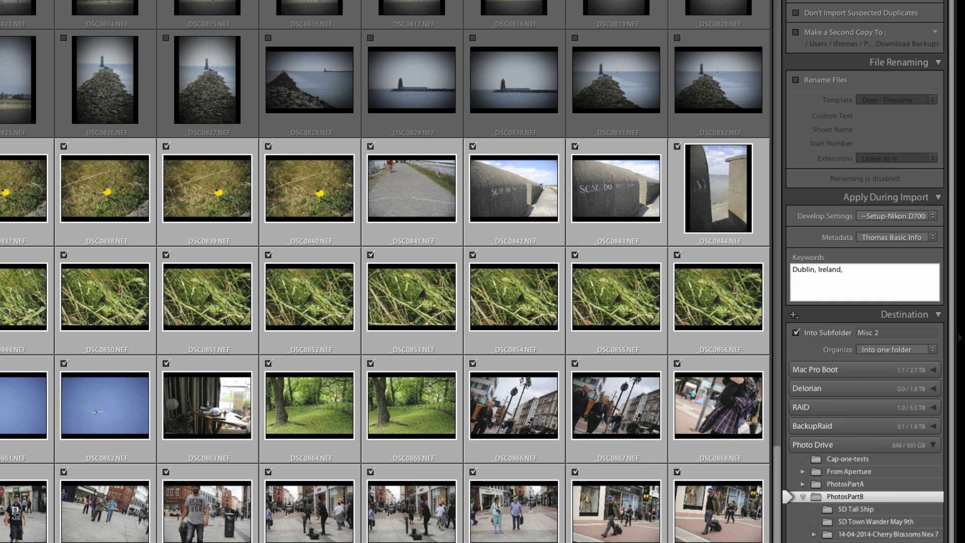
{"action": "key", "text": "Return"}
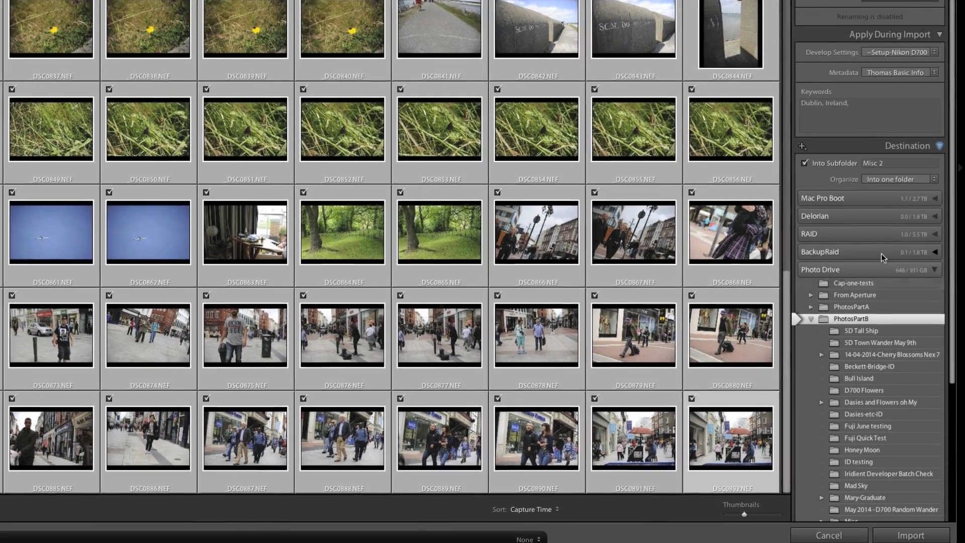
- Name the destination subfolder "A Day out in Dublin" inside PhotosPartB on Photo Drive, and import the checked photos
{"action": "scroll", "coordinate": [882, 253], "scroll_direction": "down", "scroll_amount": 4}
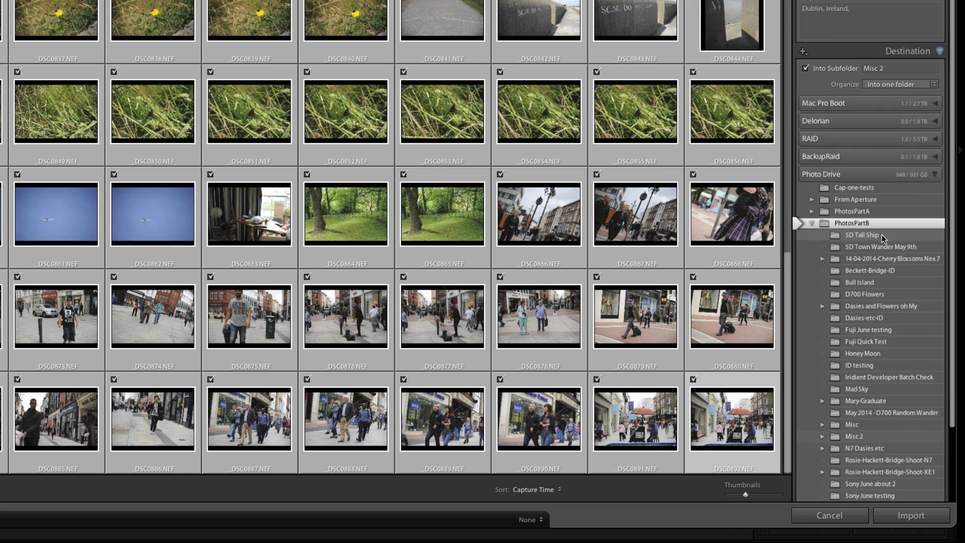
{"action": "scroll", "coordinate": [882, 234], "scroll_direction": "down", "scroll_amount": 2}
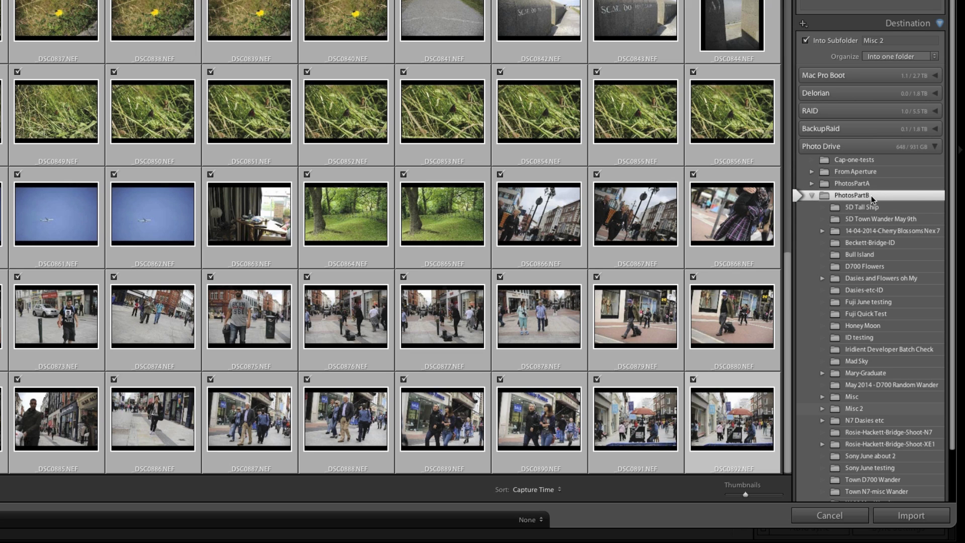
{"action": "scroll", "coordinate": [876, 214], "scroll_direction": "down", "scroll_amount": 1}
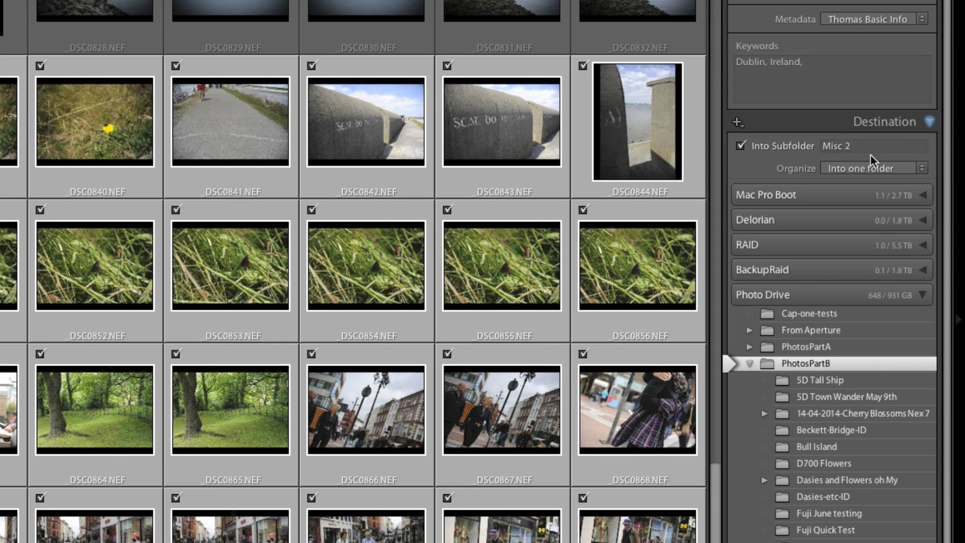
{"action": "left_click", "coordinate": [872, 147]}
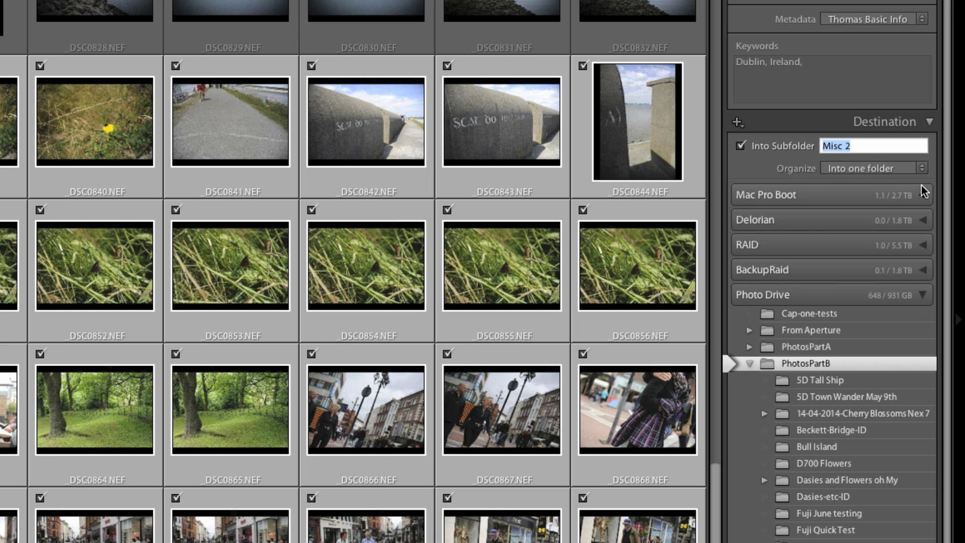
{"action": "type", "text": "Light"}
{"action": "key", "text": "BackSpace"}
{"action": "key", "text": "BackSpace"}
{"action": "key", "text": "BackSpace"}
{"action": "key", "text": "BackSpace"}
{"action": "key", "text": "BackSpace"}
{"action": "type", "text": "A Day out in Dublin"}
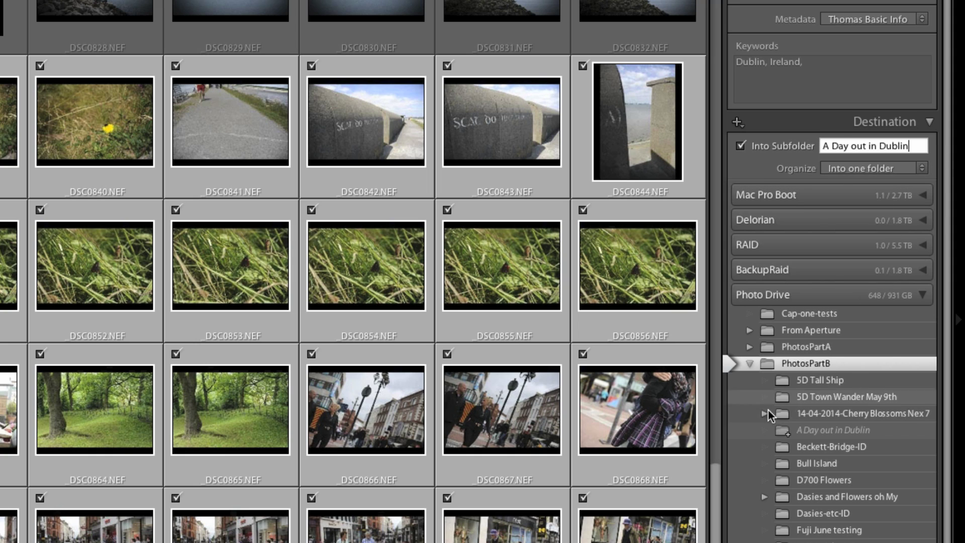
{"action": "scroll", "coordinate": [894, 471], "scroll_direction": "down", "scroll_amount": 1}
{"action": "scroll", "coordinate": [893, 471], "scroll_direction": "up", "scroll_amount": 2}
{"action": "scroll", "coordinate": [894, 471], "scroll_direction": "down", "scroll_amount": 1}
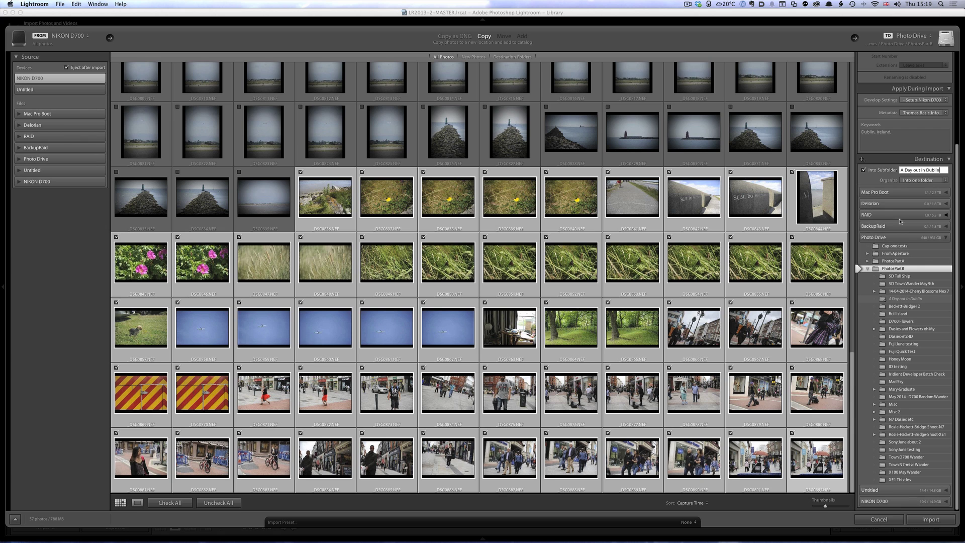
{"action": "key", "text": "Tab"}
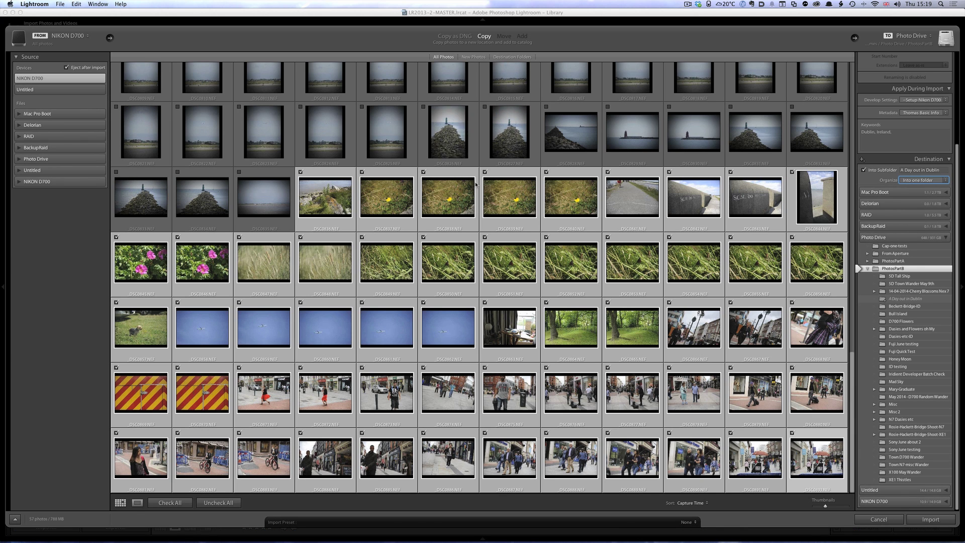
{"action": "left_click", "coordinate": [947, 523]}
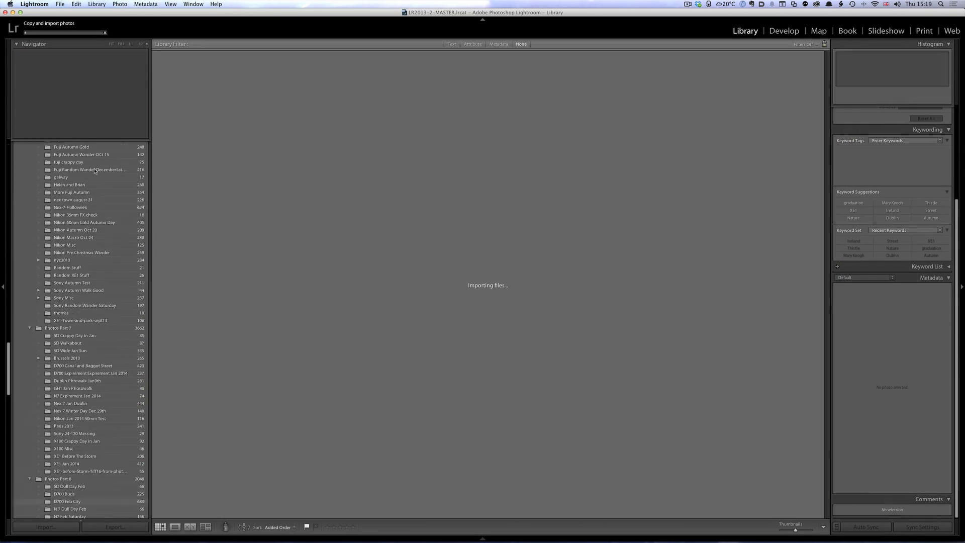
- Collapse the folder list, enlarge the first imported photo, and step through the next two photos
{"action": "left_click", "coordinate": [49, 147]}
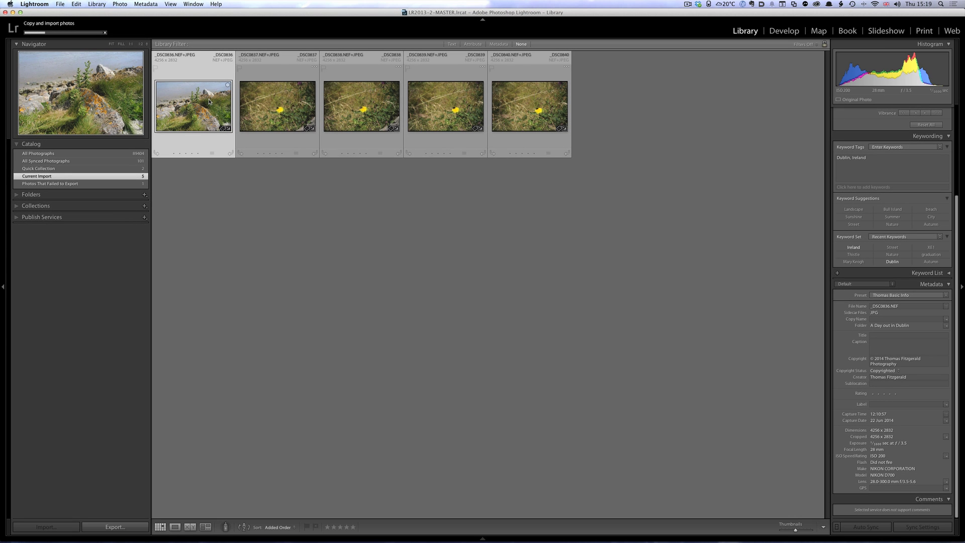
{"action": "double_click", "coordinate": [209, 102]}
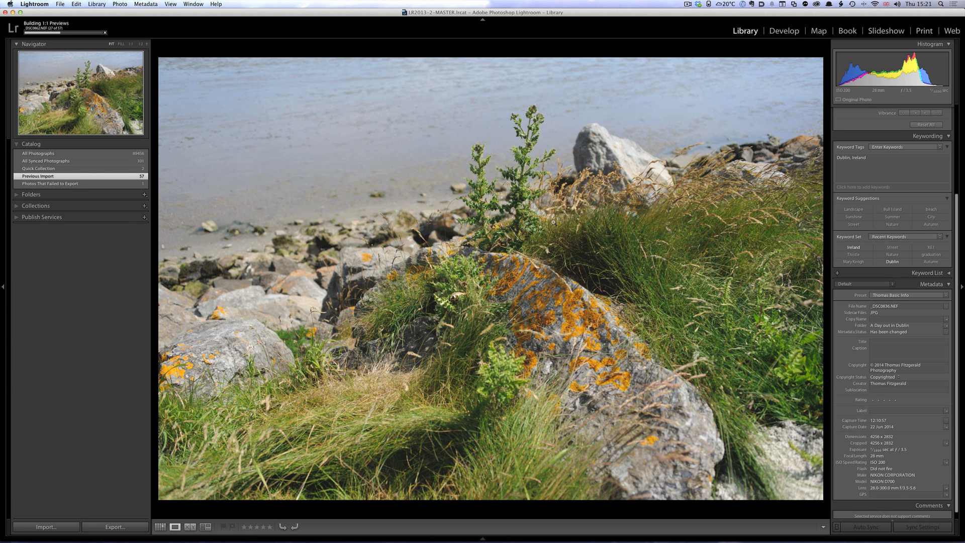
{"action": "key", "text": "Right"}
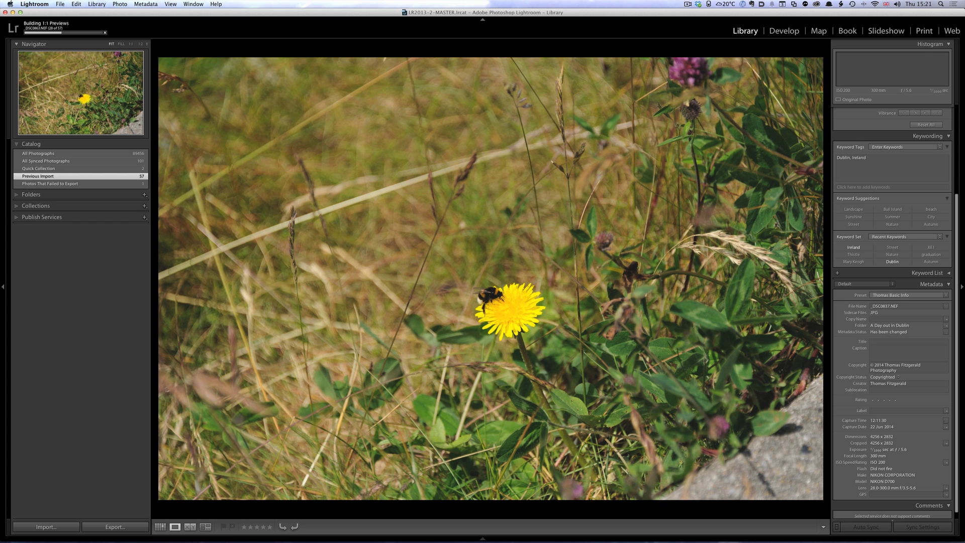
{"action": "key", "text": "Right"}
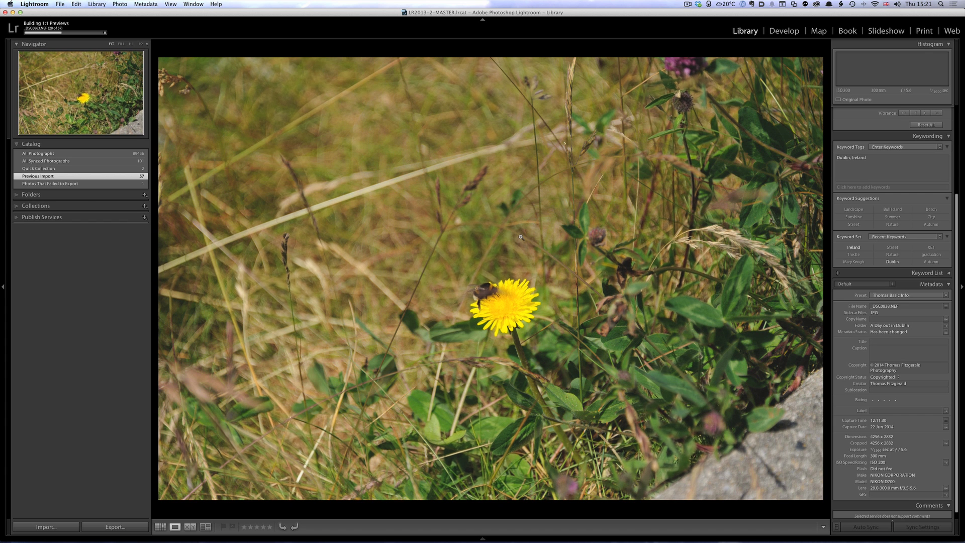
- Return to the thumbnail grid and look through the newly imported photos
{"action": "key", "text": "g"}
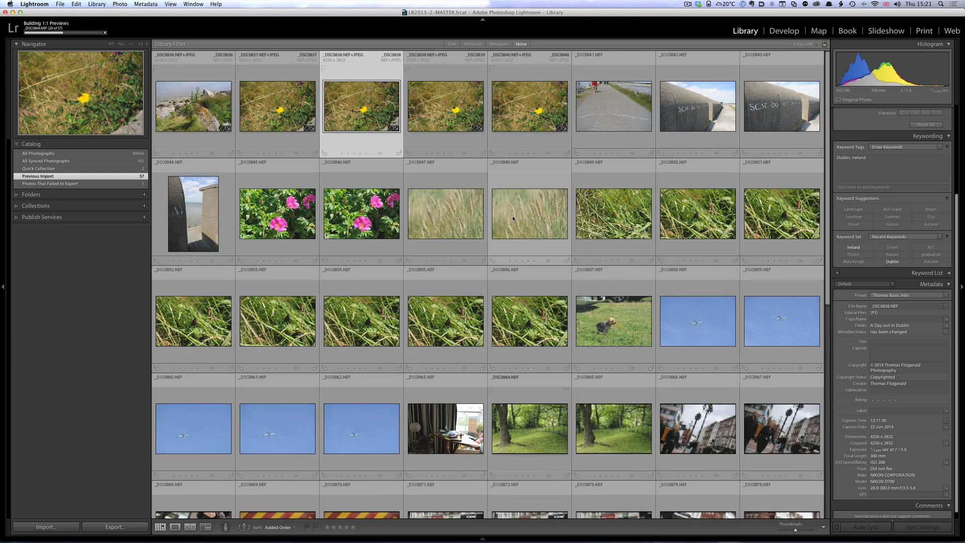
{"action": "scroll", "coordinate": [511, 215], "scroll_direction": "down", "scroll_amount": 5}
{"action": "scroll", "coordinate": [511, 215], "scroll_direction": "up", "scroll_amount": 5}
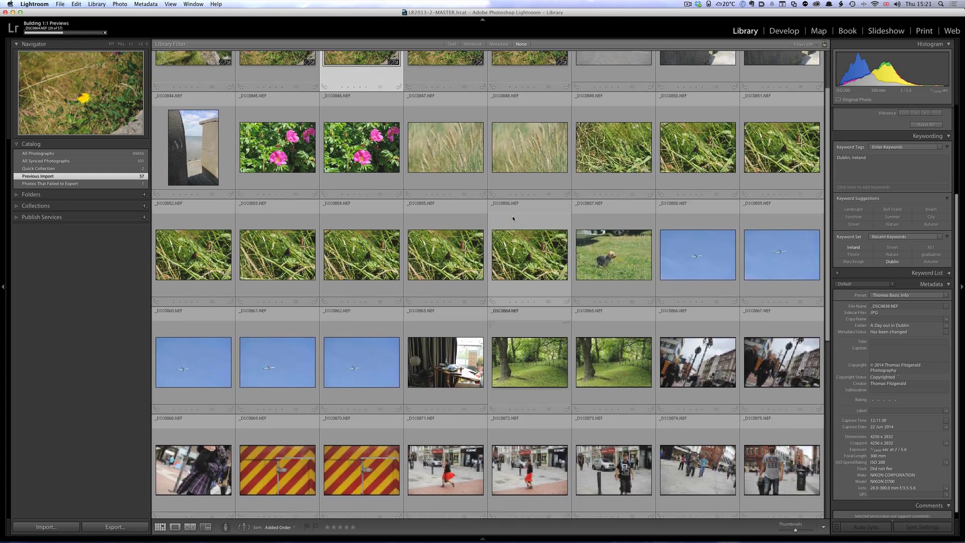
{"action": "scroll", "coordinate": [511, 215], "scroll_direction": "down", "scroll_amount": 3}
{"action": "scroll", "coordinate": [511, 216], "scroll_direction": "down", "scroll_amount": 3}
{"action": "scroll", "coordinate": [511, 216], "scroll_direction": "up", "scroll_amount": 7}
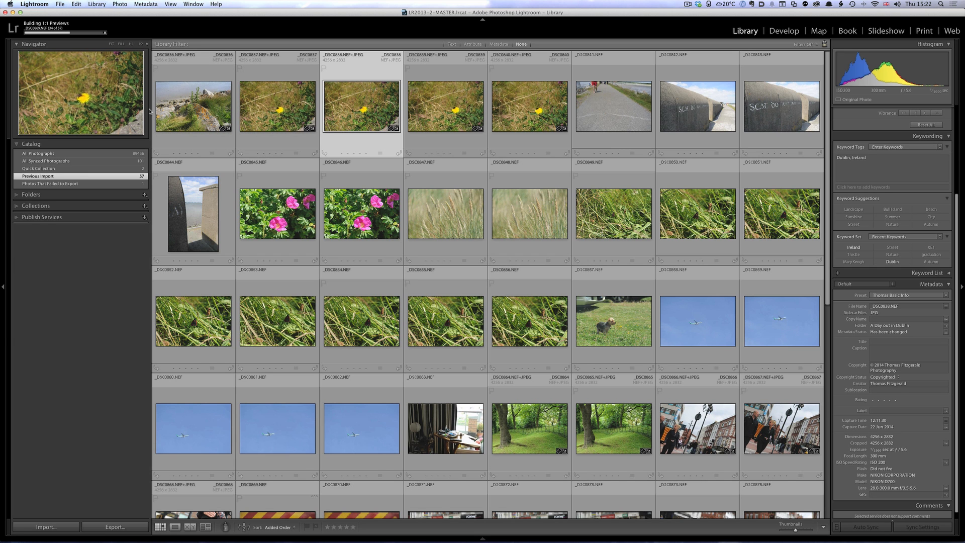
- Enlarge the first photo of the rocky shore and rate it and the dandelion photos _DSC0837 and _DSC0839 five stars
{"action": "double_click", "coordinate": [189, 116]}
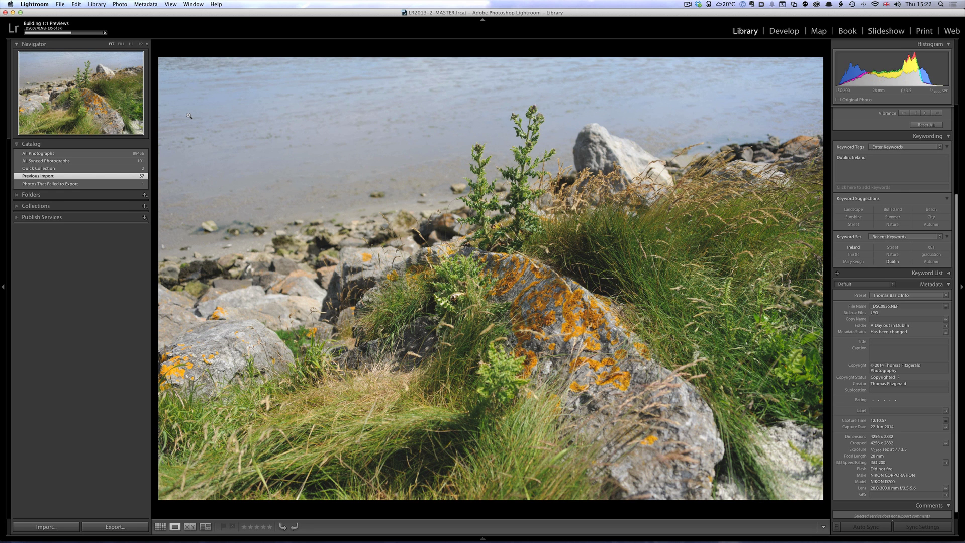
{"action": "key", "text": "5"}
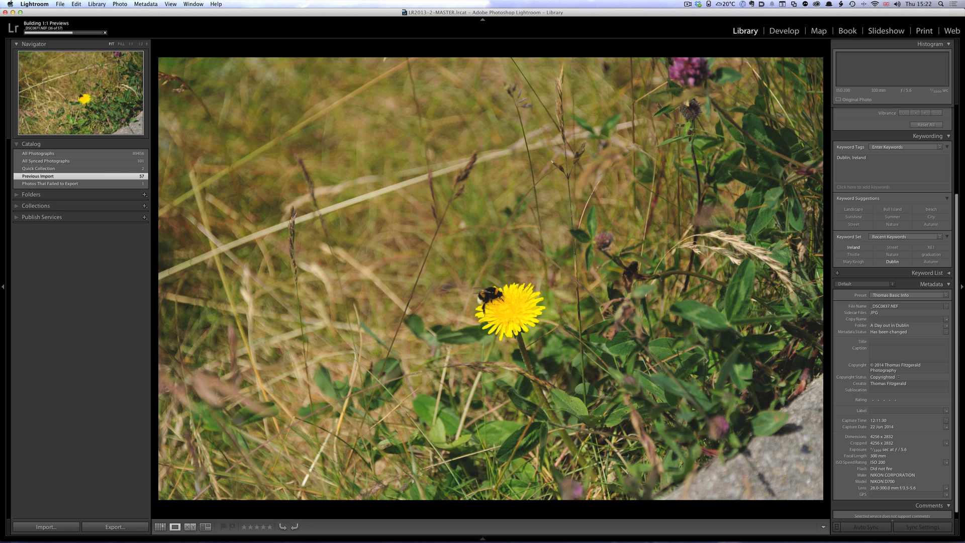
{"action": "key", "text": "5"}
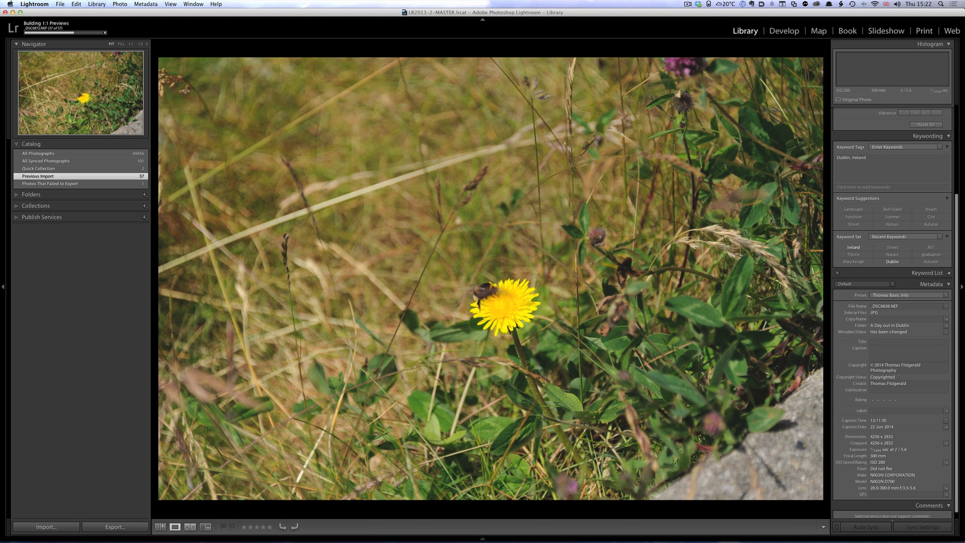
{"action": "key", "text": "Left"}
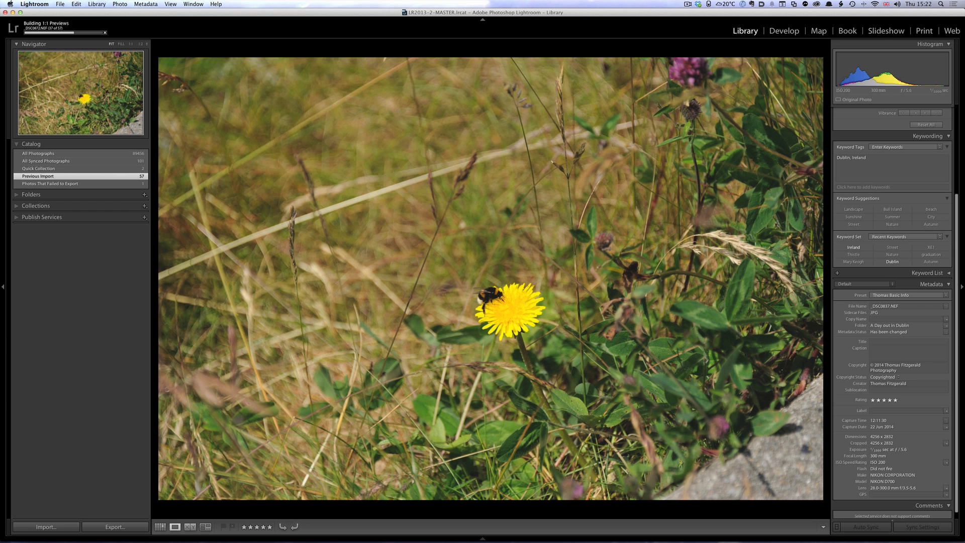
{"action": "key", "text": "Right"}
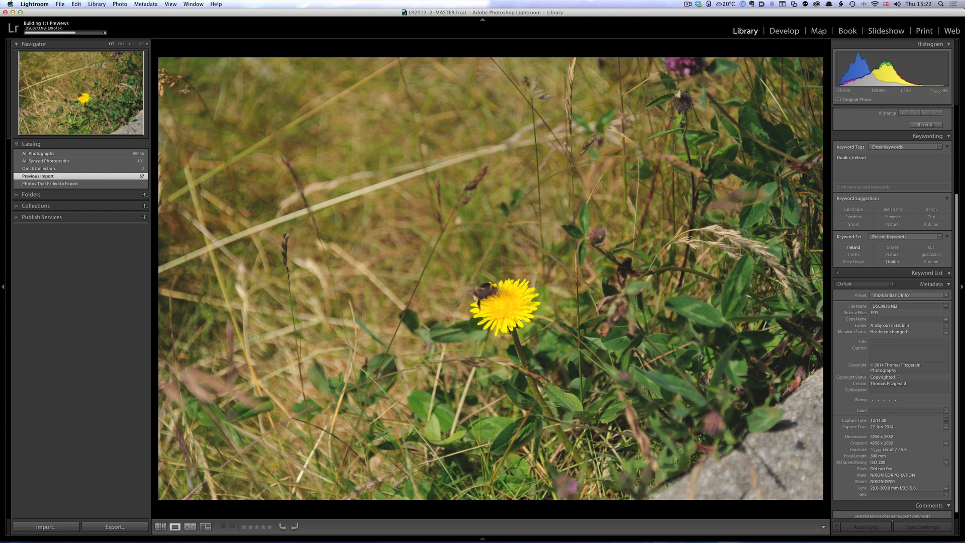
{"action": "key", "text": "Right"}
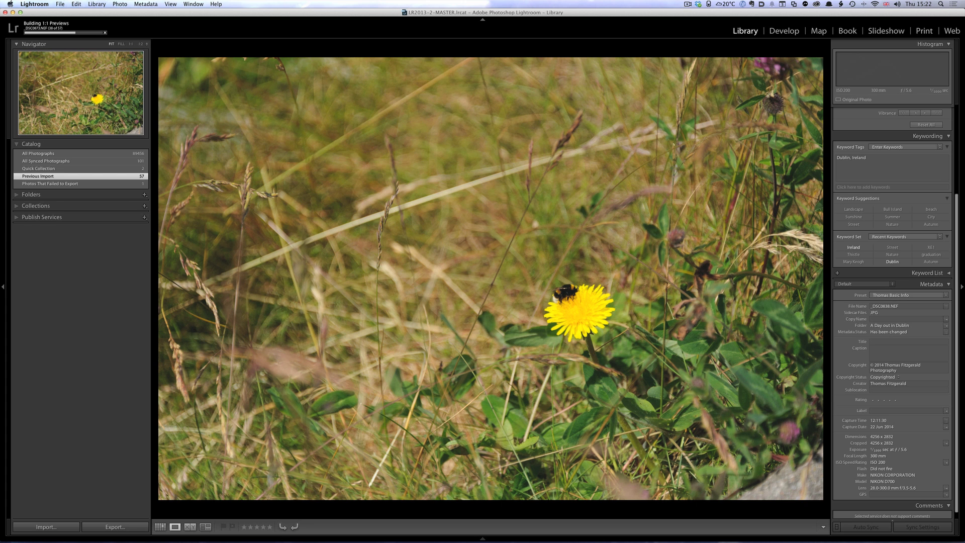
{"action": "key", "text": "5"}
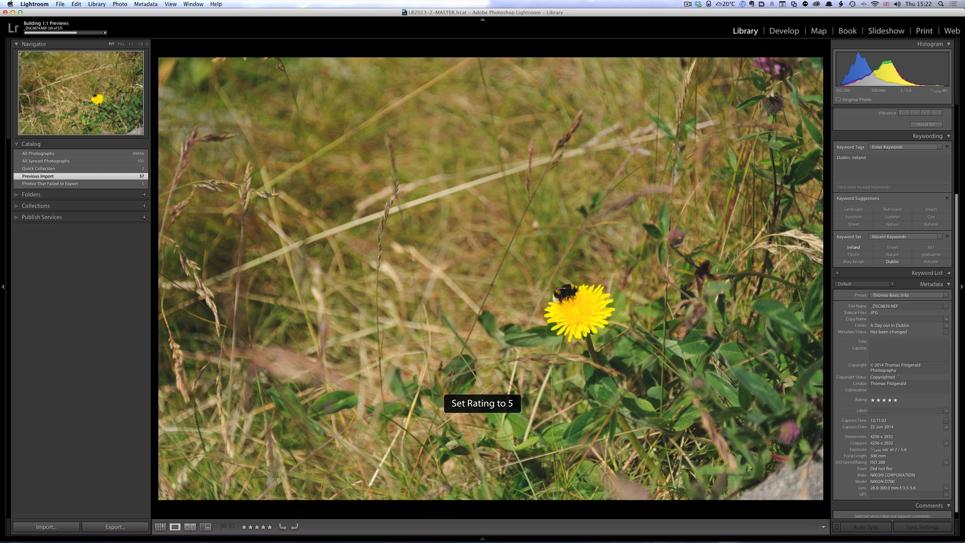
- Skip the last dandelion photo and flag the footpath photo _DSC0841 as rejected
{"action": "key", "text": "Right"}
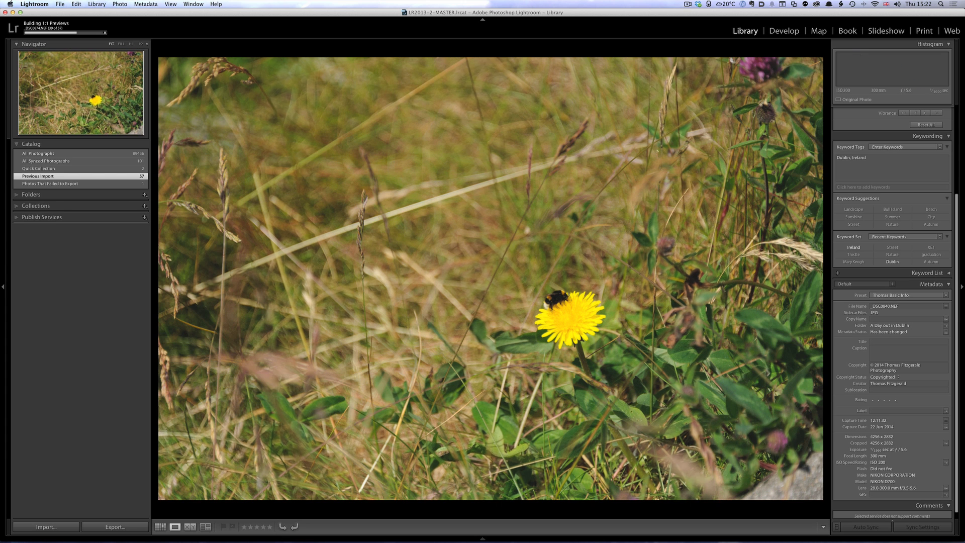
{"action": "key", "text": "Right"}
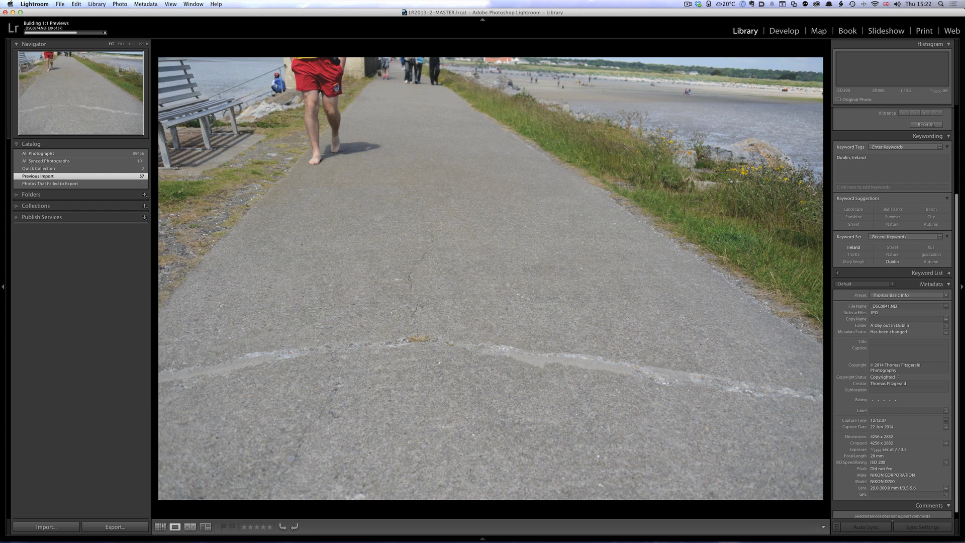
{"action": "key", "text": "x"}
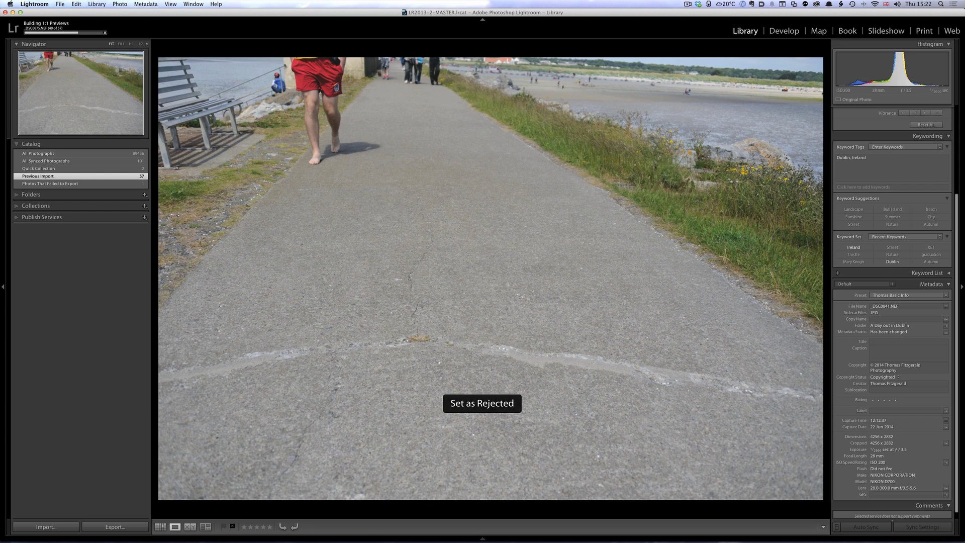
- Check the painted lettering on the concrete wall in photo _DSC0842 close up, and rate the photo five stars
{"action": "key", "text": "Right"}
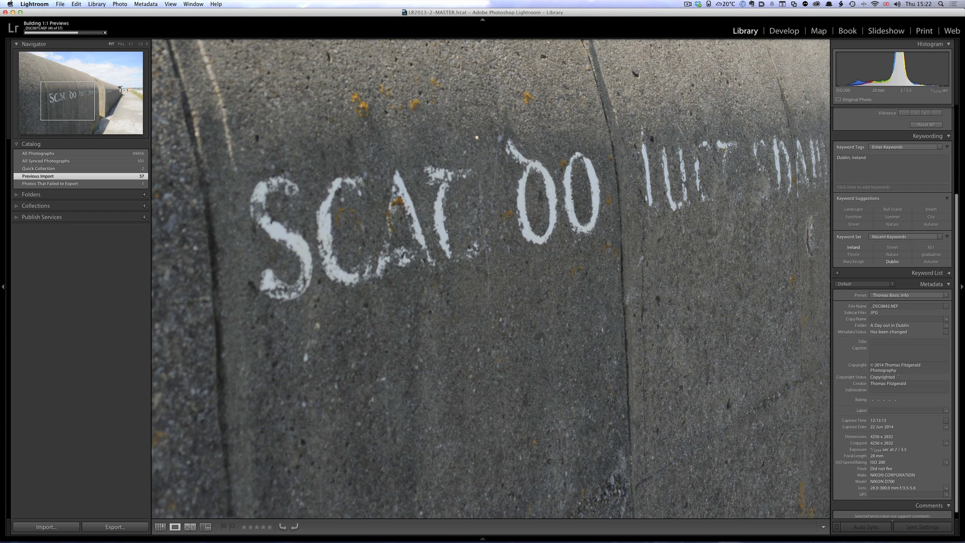
{"action": "key", "text": "z"}
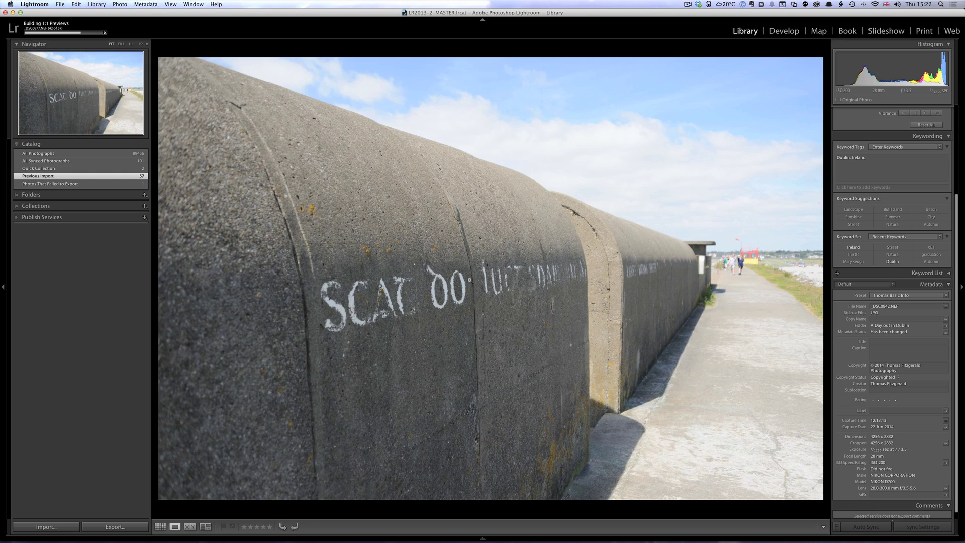
{"action": "key", "text": "z"}
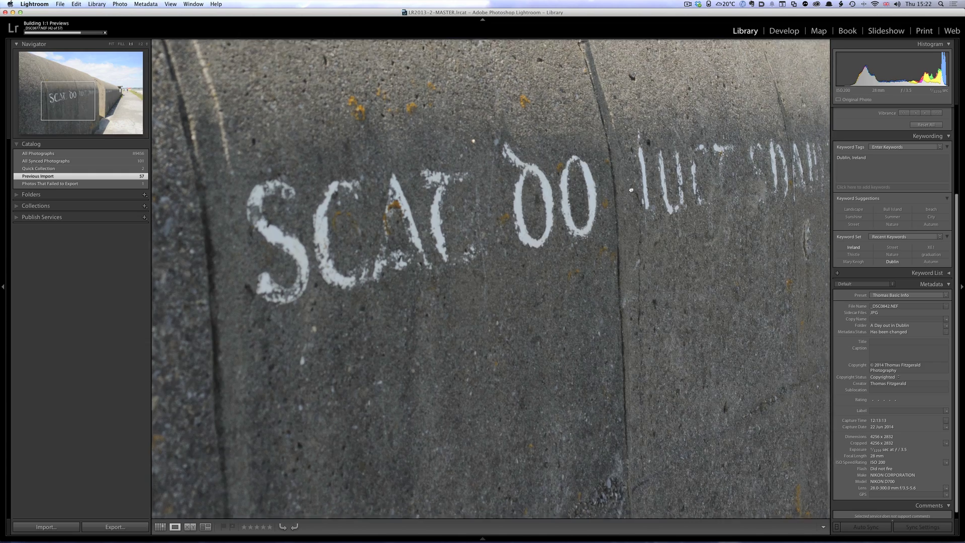
{"action": "left_click", "coordinate": [469, 280]}
{"action": "left_click", "coordinate": [478, 272]}
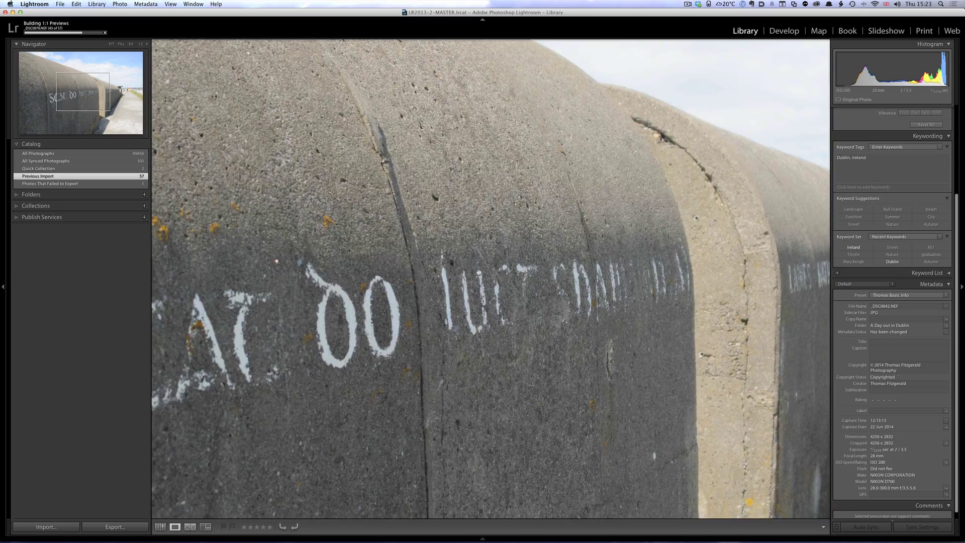
{"action": "left_click", "coordinate": [479, 273]}
{"action": "key", "text": "5"}
- Skip the second wall photo and flag the portrait-format photo _DSC0844 of the wall gap as rejected
{"action": "key", "text": "Right"}
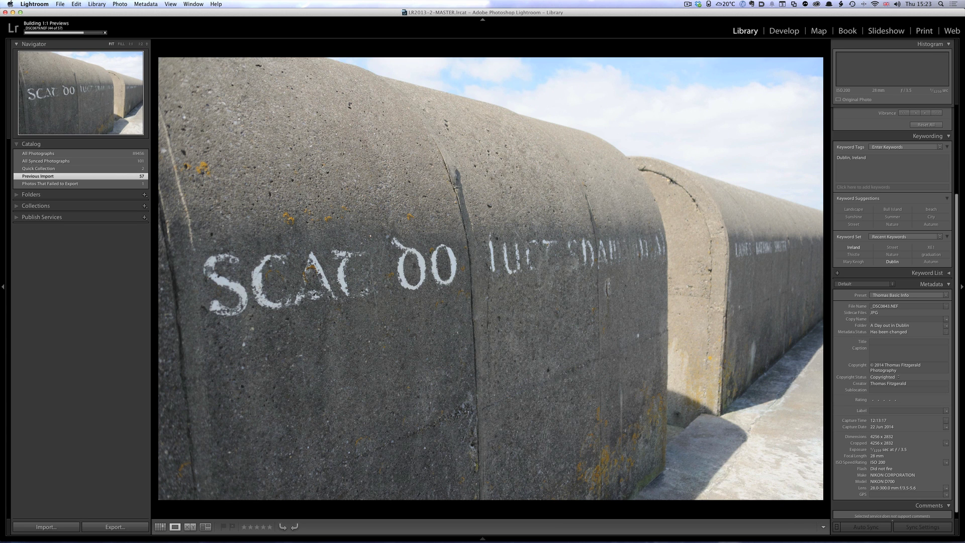
{"action": "key", "text": "Right"}
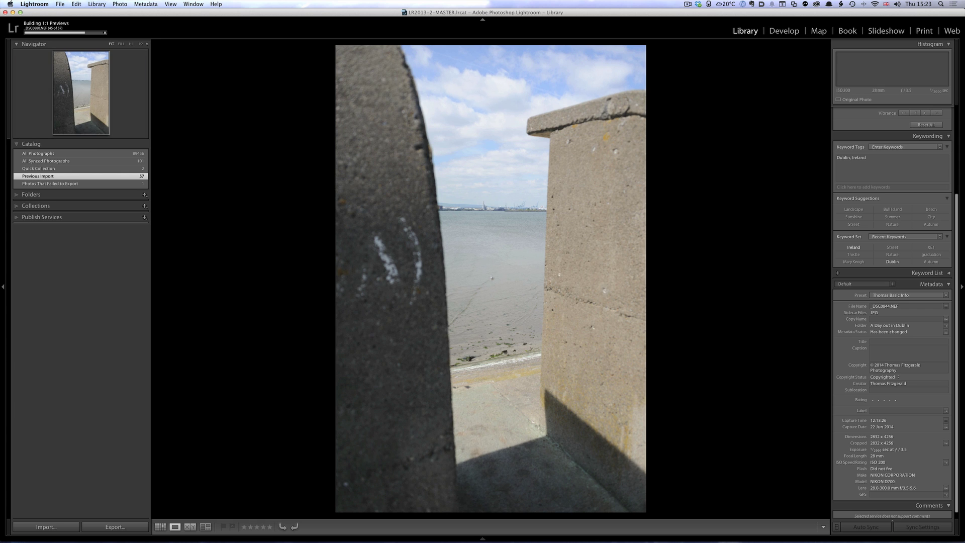
{"action": "key", "text": "x"}
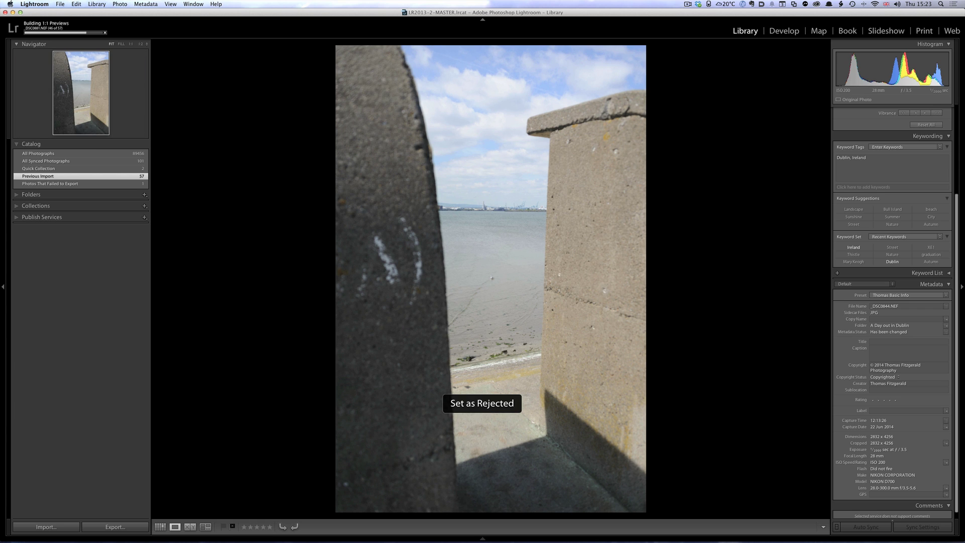
- Rate the pink flower photo _DSC0845 and the tall grass photo _DSC0847 five stars
{"action": "key", "text": "Right"}
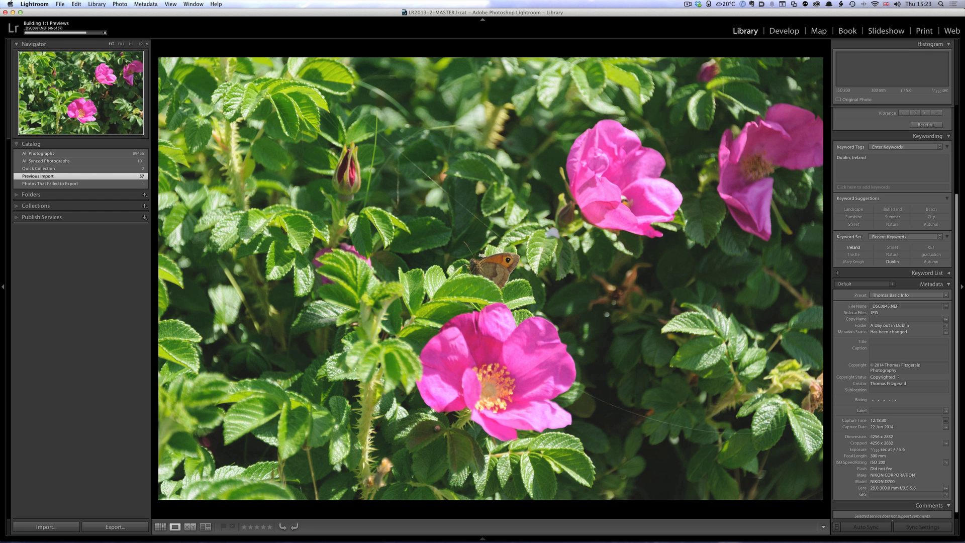
{"action": "key", "text": "5"}
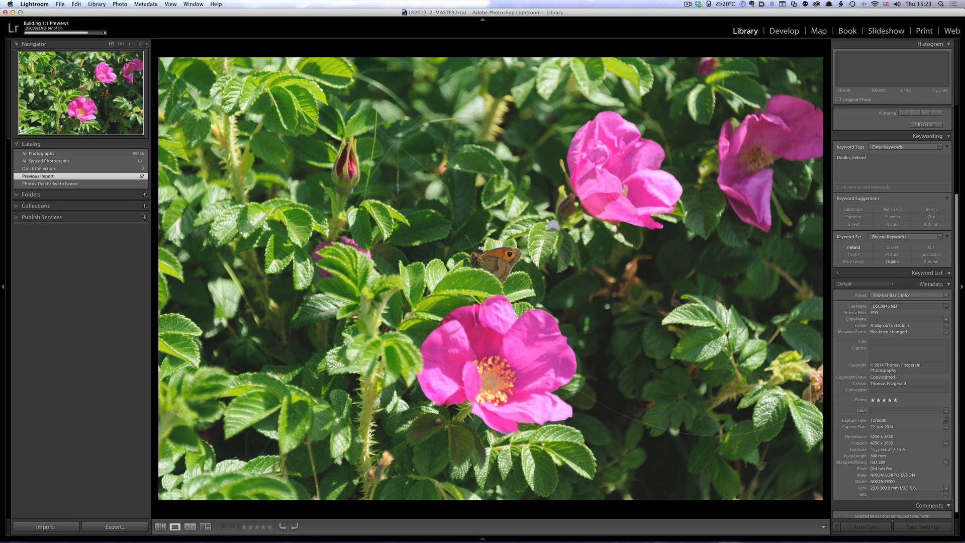
{"action": "key", "text": "Right"}
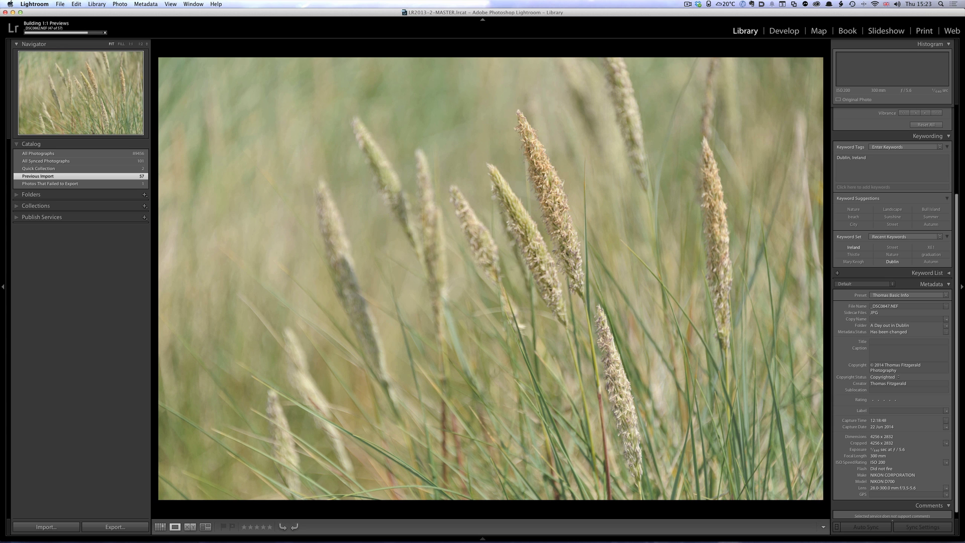
{"action": "key", "text": "5"}
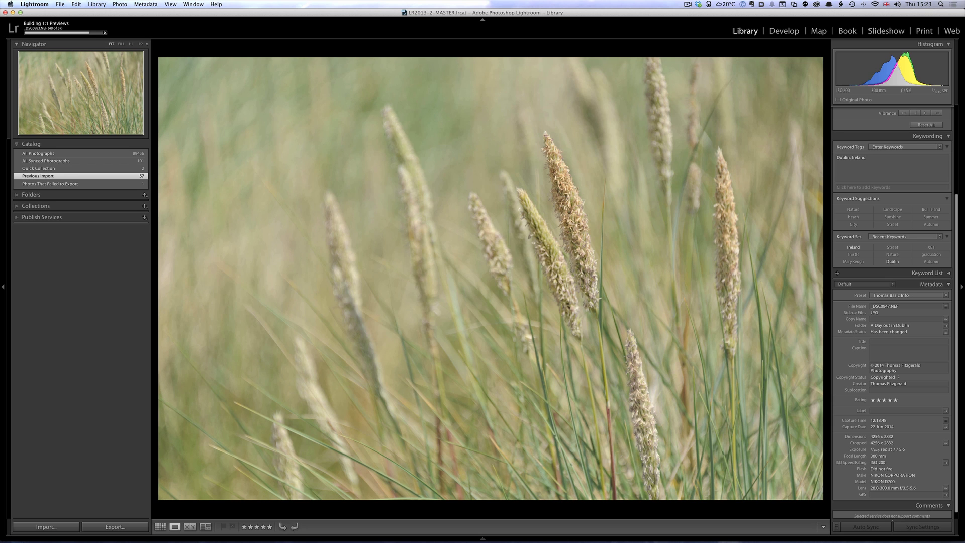
- Rate the red and black moth photos _DSC0849, _DSC0850, _DSC0851 and _DSC0853 five stars, skipping _DSC0852
{"action": "key", "text": "Right"}
{"action": "key", "text": "Right"}
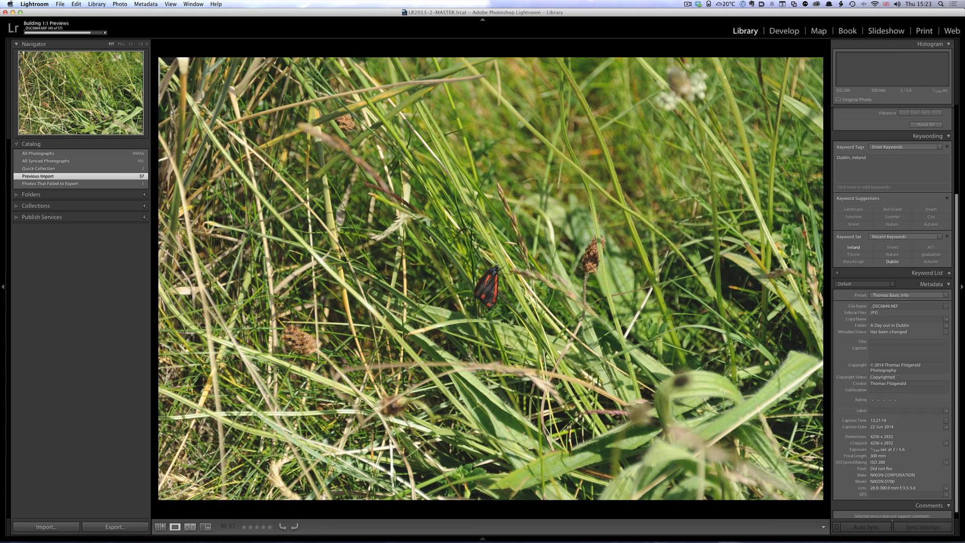
{"action": "key", "text": "5"}
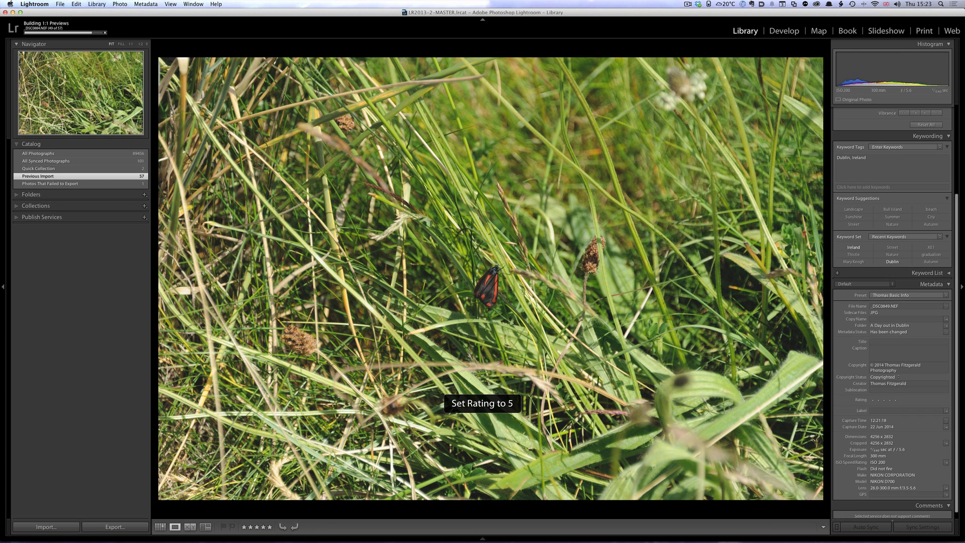
{"action": "key", "text": "Right"}
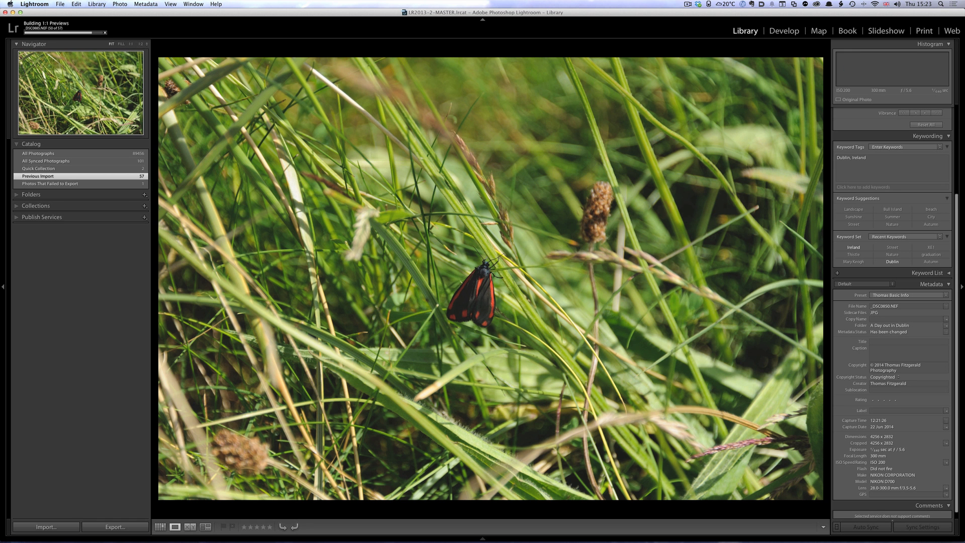
{"action": "key", "text": "5"}
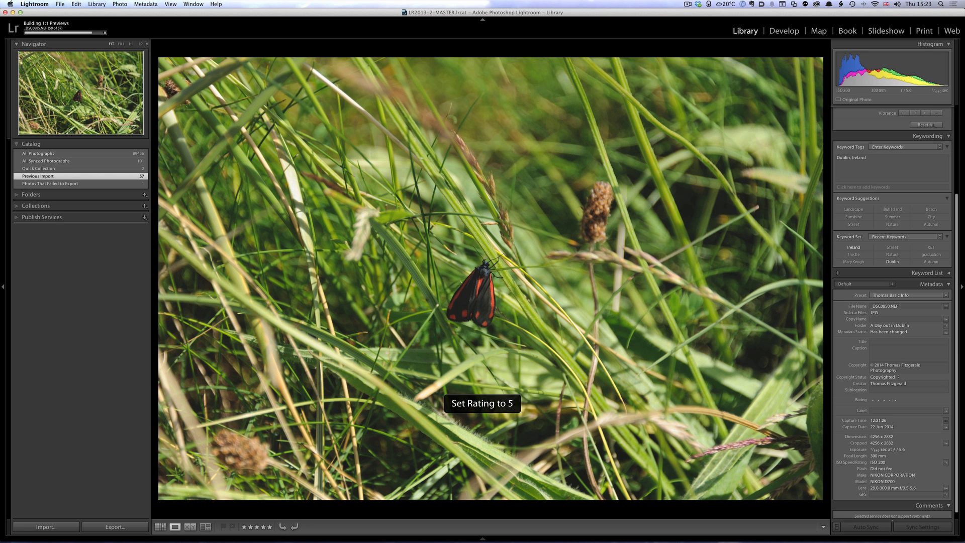
{"action": "key", "text": "Right"}
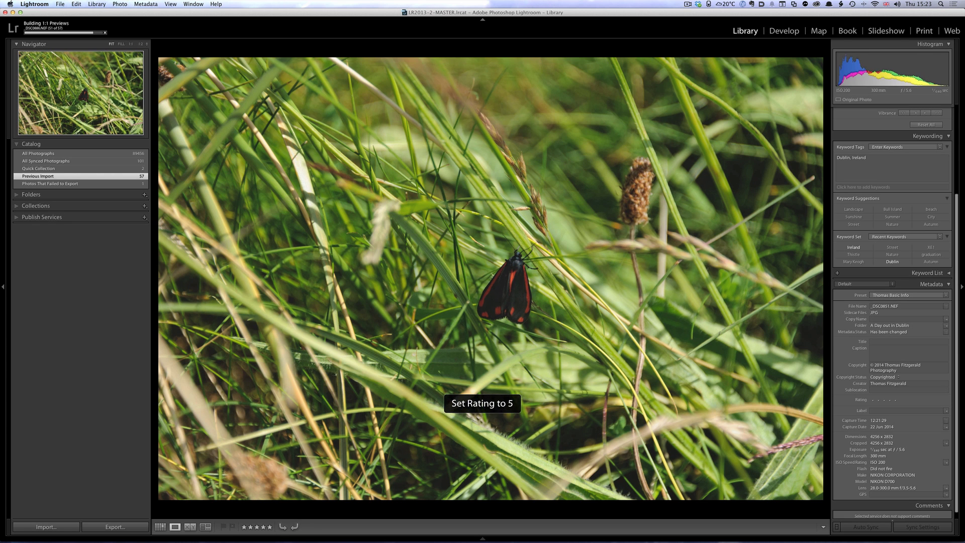
{"action": "key", "text": "Right"}
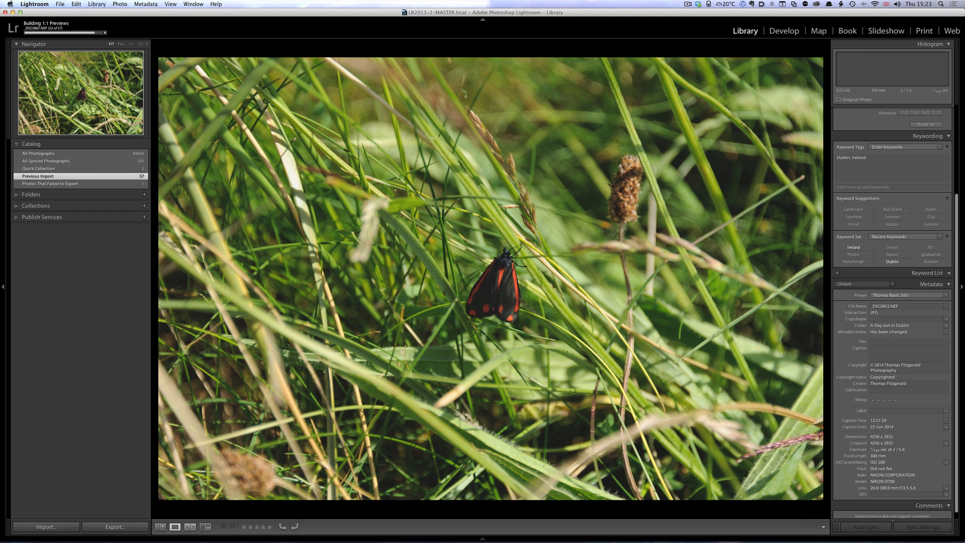
{"action": "key", "text": "Right"}
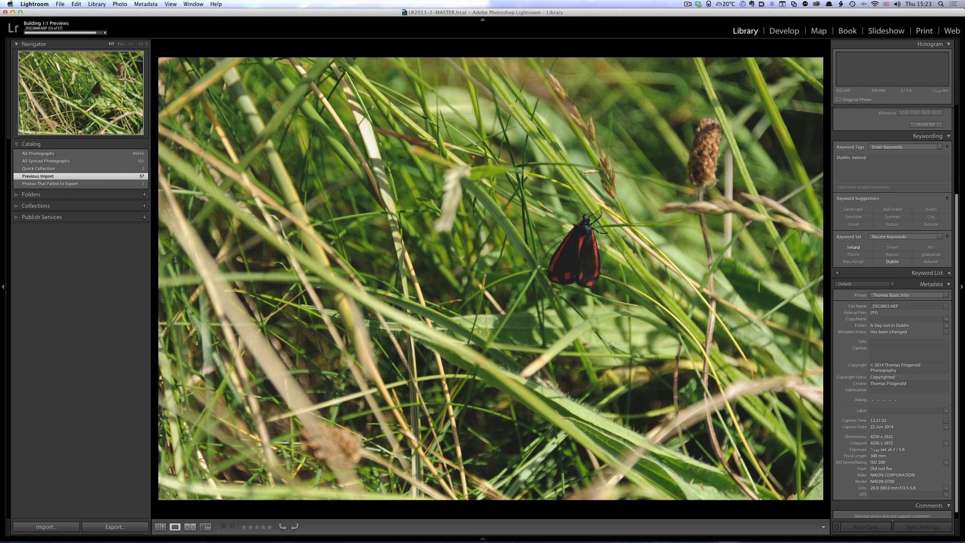
{"action": "key", "text": "5"}
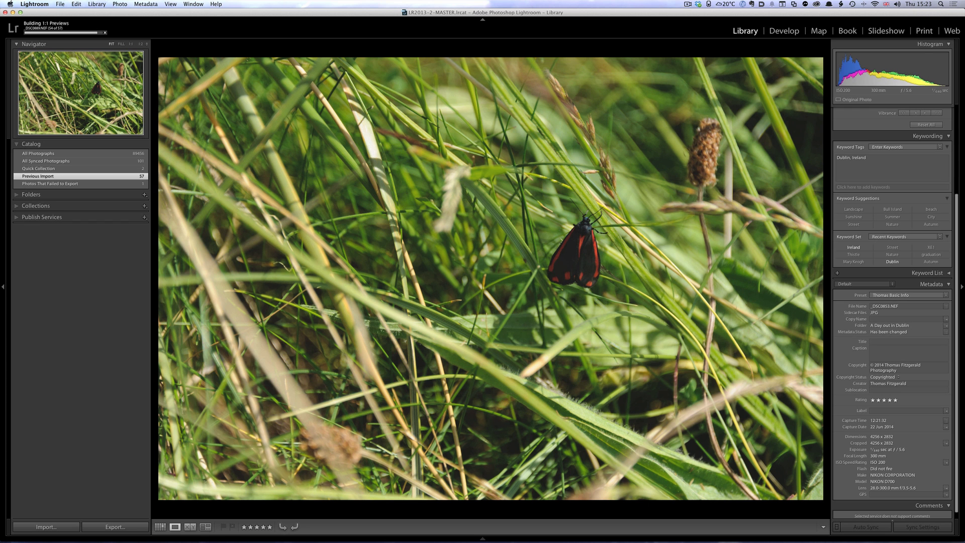
- Move on to moth photo _DSC0856, check its sharpness close up, and rate it five stars
{"action": "key", "text": "Right"}
{"action": "key", "text": "Right"}
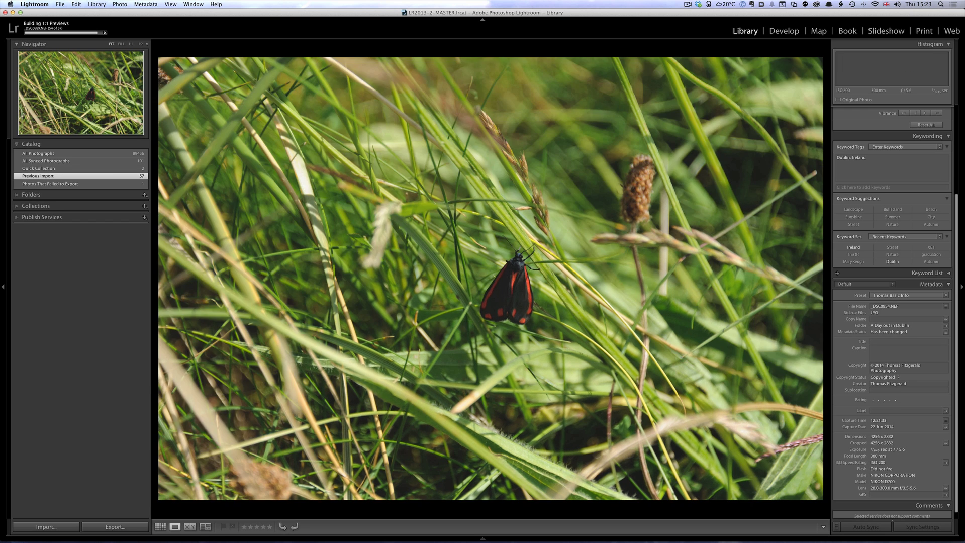
{"action": "key", "text": "Right"}
{"action": "left_click", "coordinate": [479, 273]}
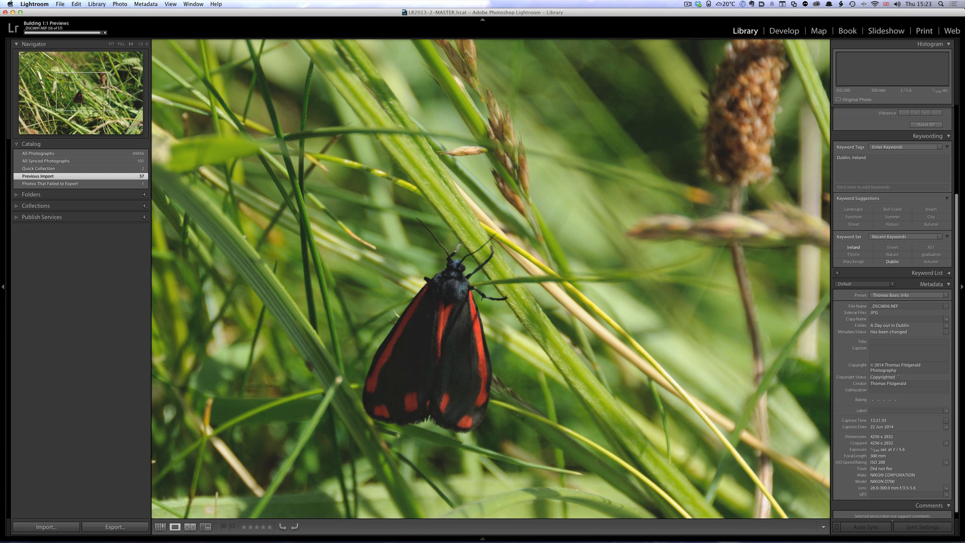
{"action": "left_click", "coordinate": [479, 273]}
{"action": "key", "text": "5"}
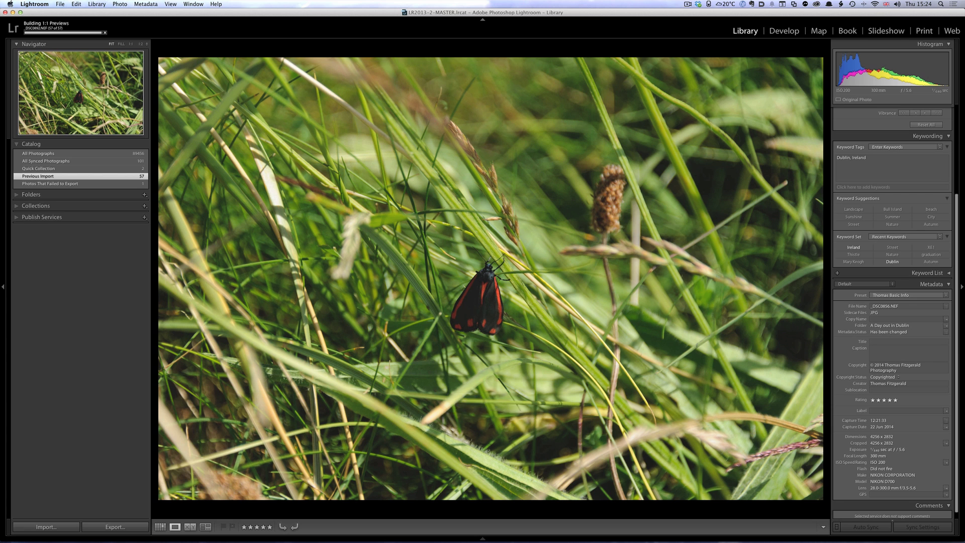
- Move on to the dog photo _DSC0857 and flag it as rejected
{"action": "key", "text": "Right"}
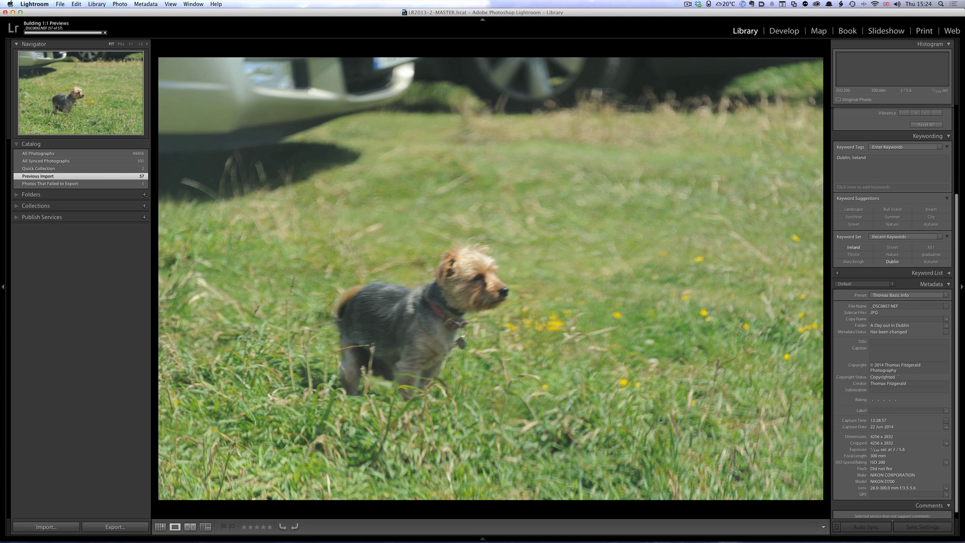
{"action": "key", "text": "x"}
{"action": "key", "text": "Right"}
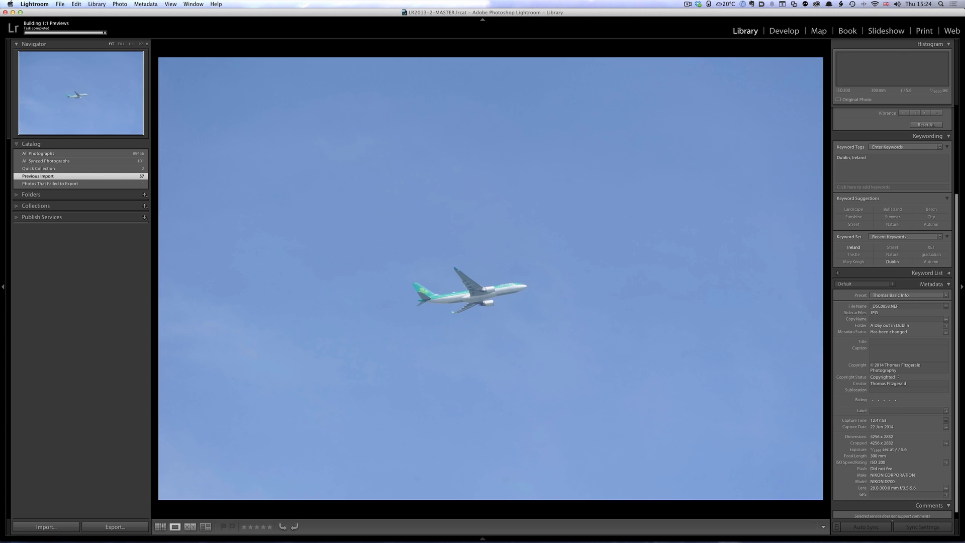
- Rate the airplane photos _DSC0858 and _DSC0861 five stars, skipping _DSC0859 and _DSC0860
{"action": "key", "text": "5"}
{"action": "key", "text": "Right"}
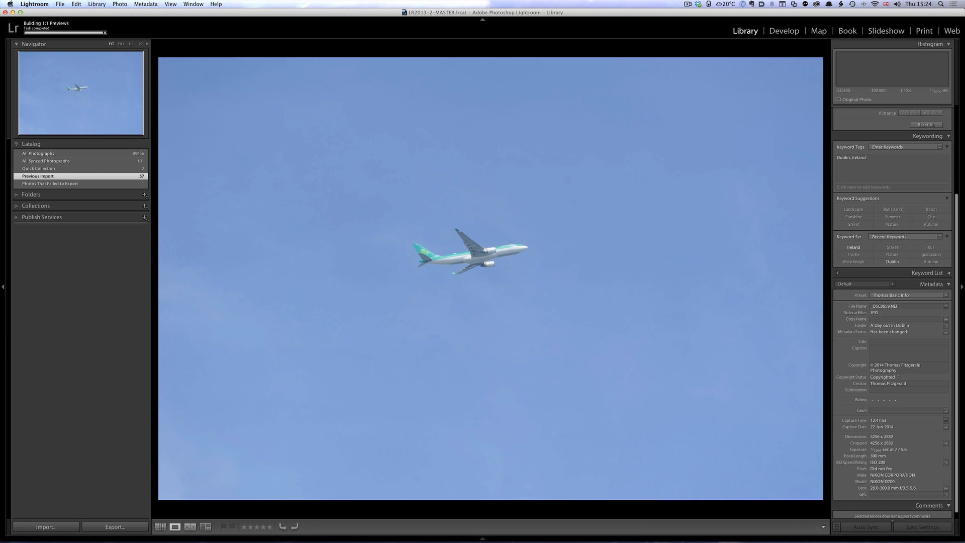
{"action": "key", "text": "Right"}
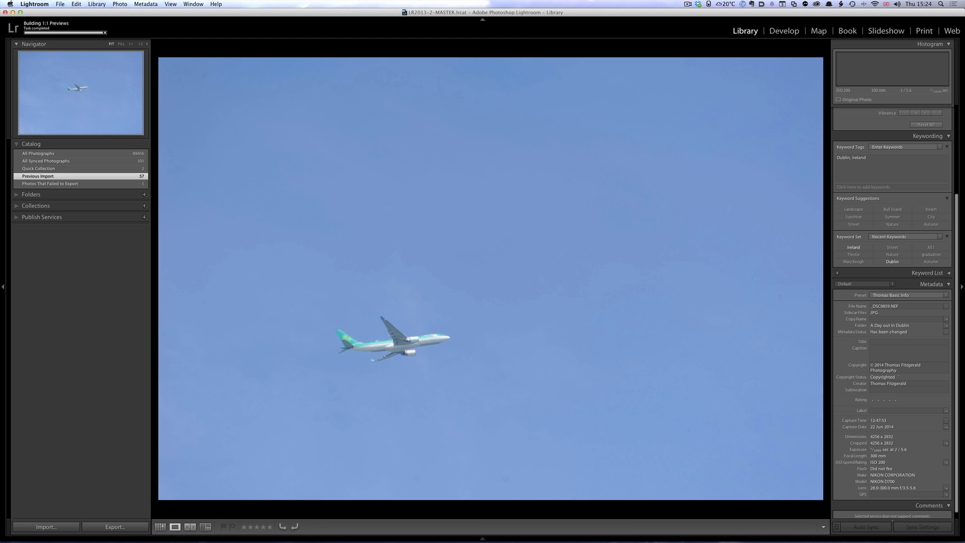
{"action": "key", "text": "Right"}
{"action": "key", "text": "5"}
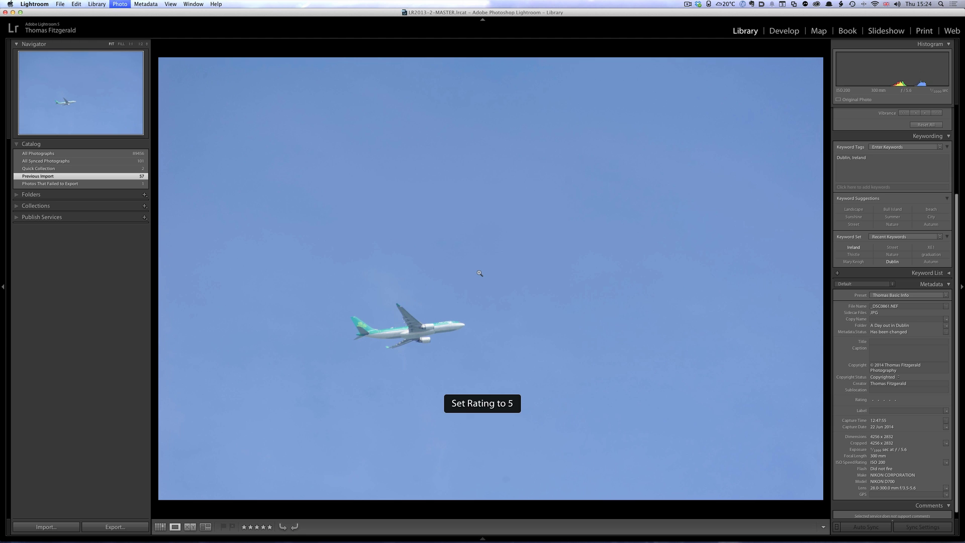
- Compare the park tree photos _DSC0864 and _DSC0865 close up and rate _DSC0864 five stars
{"action": "key", "text": "Right"}
{"action": "key", "text": "Right"}
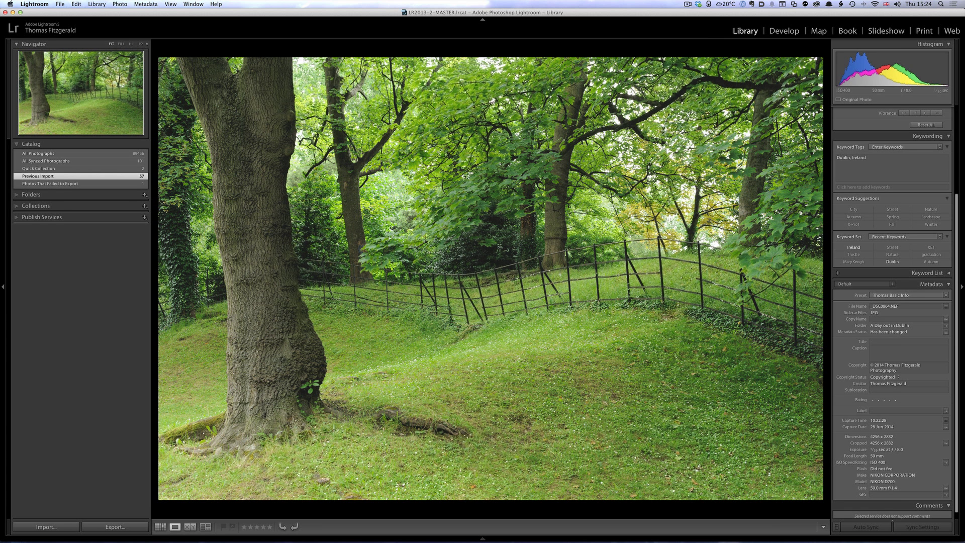
{"action": "key", "text": "z"}
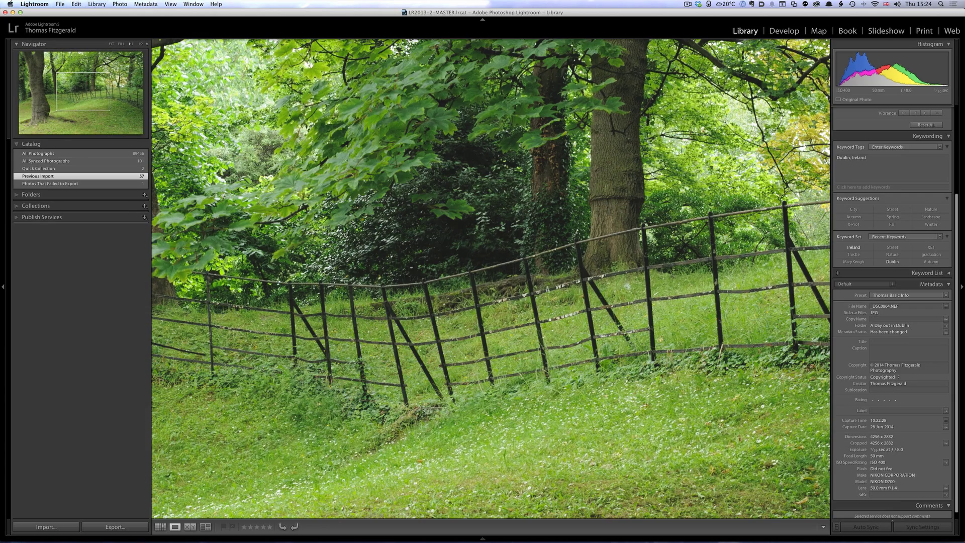
{"action": "key", "text": "Right"}
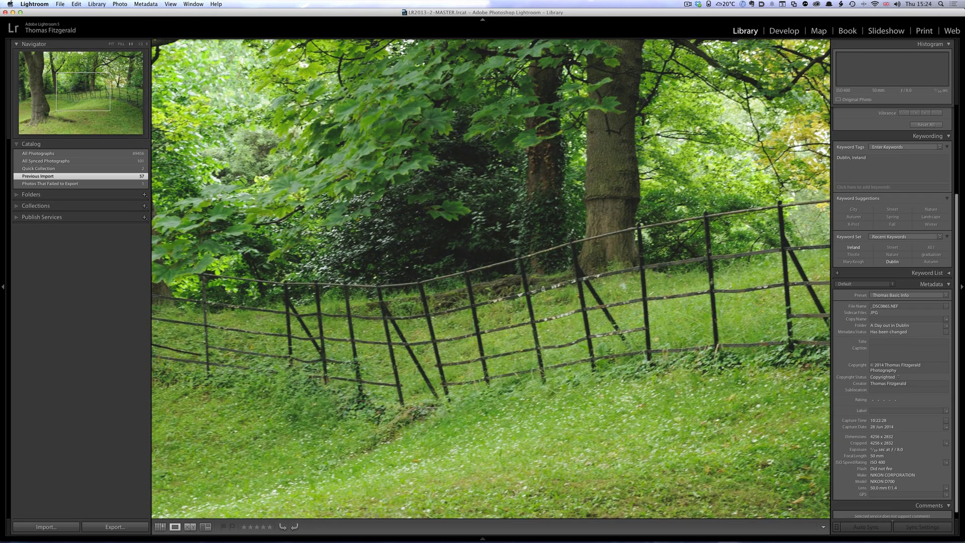
{"action": "key", "text": "Left"}
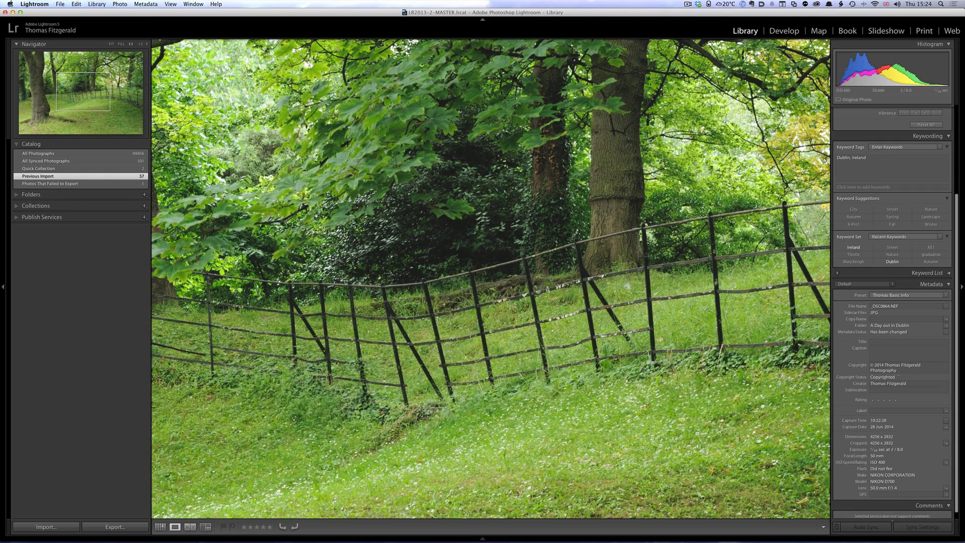
{"action": "key", "text": "5"}
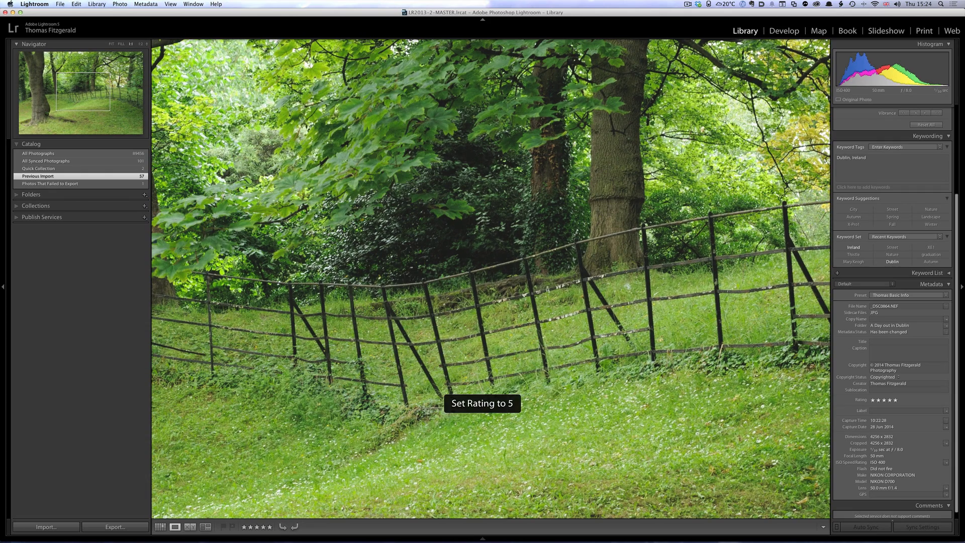
- Flag the second park tree photo _DSC0865 and the plaid coat photo _DSC0868 as rejected, skipping the street photos _DSC0866 and _DSC0867
{"action": "key", "text": "z"}
{"action": "key", "text": "Right"}
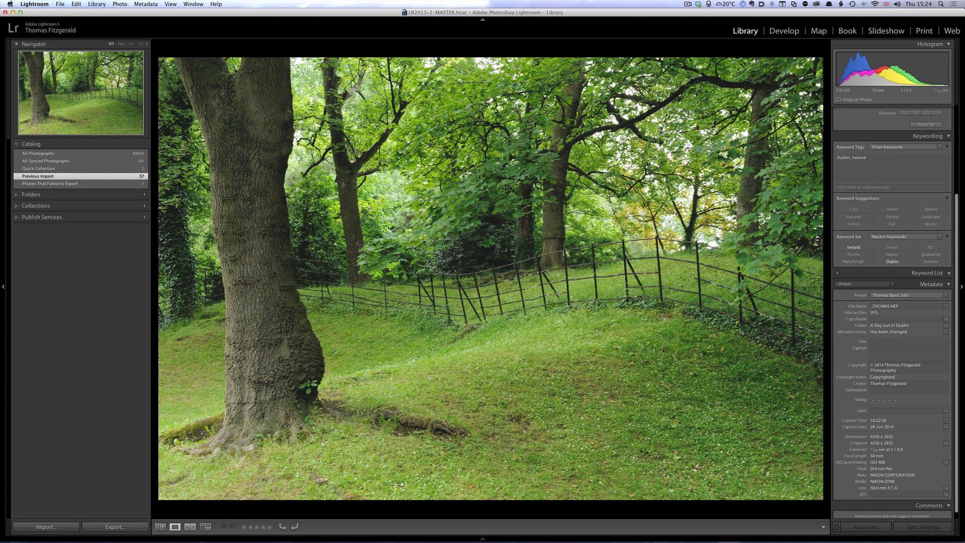
{"action": "key", "text": "x"}
{"action": "key", "text": "Right"}
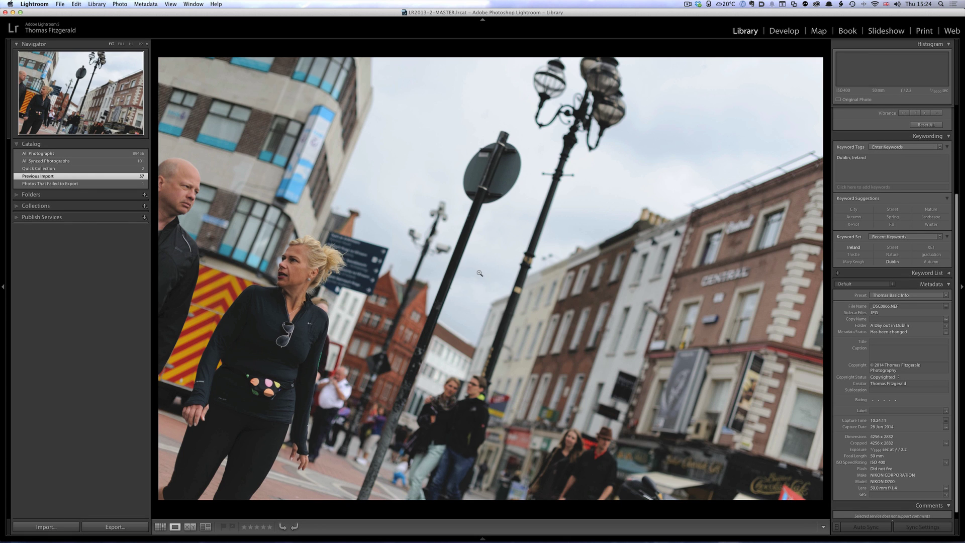
{"action": "key", "text": "Right"}
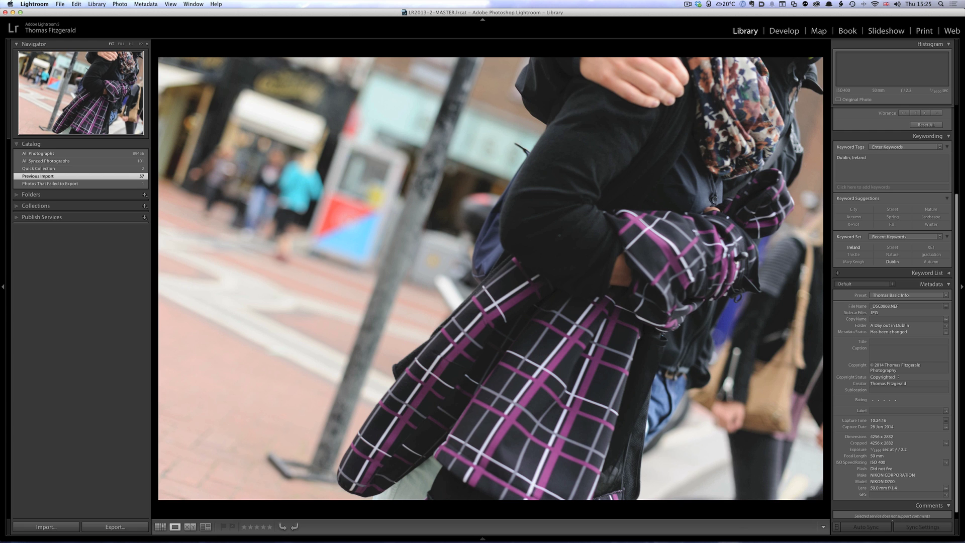
{"action": "key", "text": "x"}
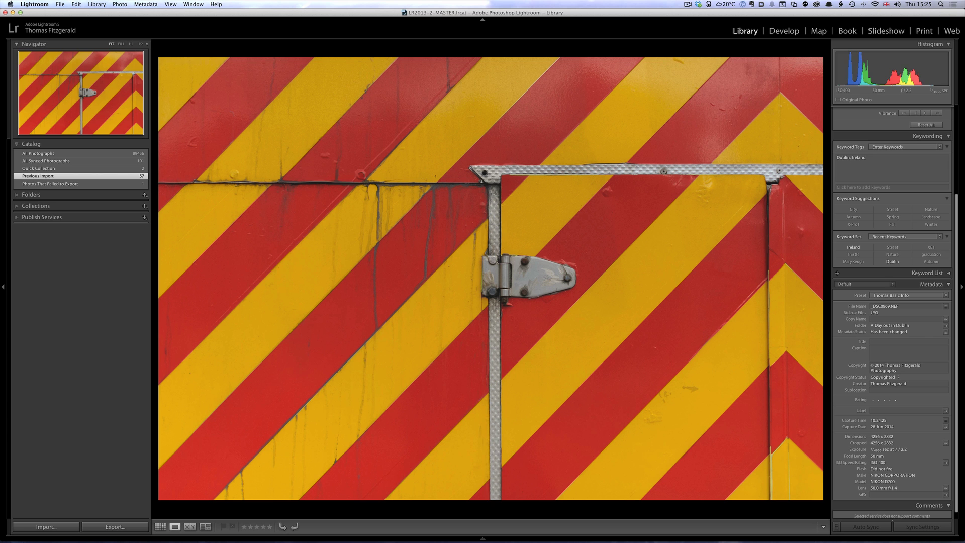
- Rate the striped panel photo _DSC0869 and the street photos _DSC0871 and _DSC0873 five stars, skipping _DSC0870 and _DSC0872
{"action": "key", "text": "5"}
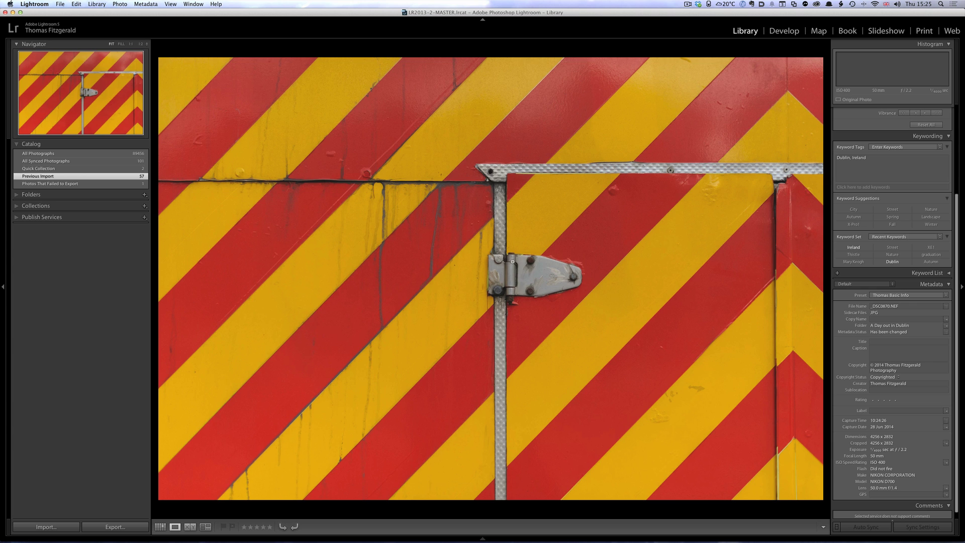
{"action": "key", "text": "Right"}
{"action": "key", "text": "5"}
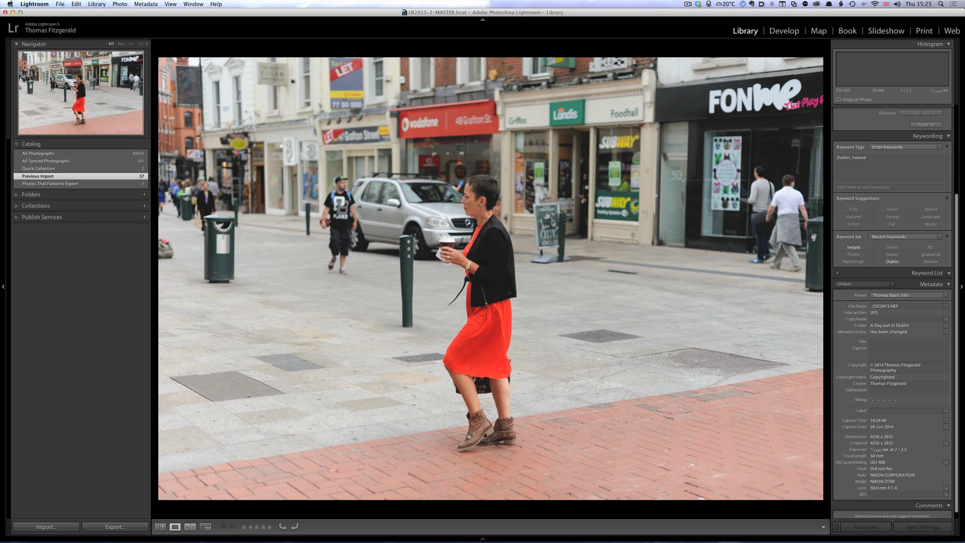
{"action": "key", "text": "Right"}
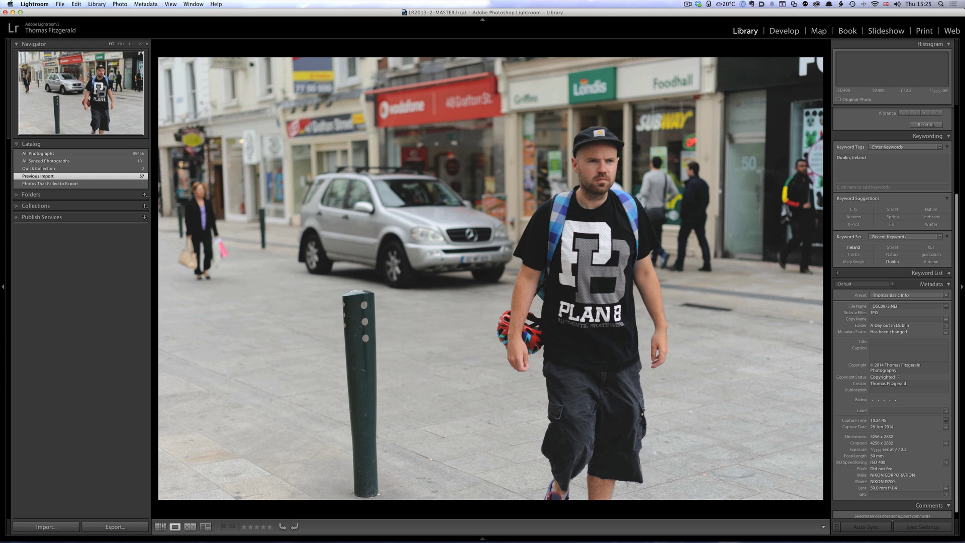
{"action": "key", "text": "5"}
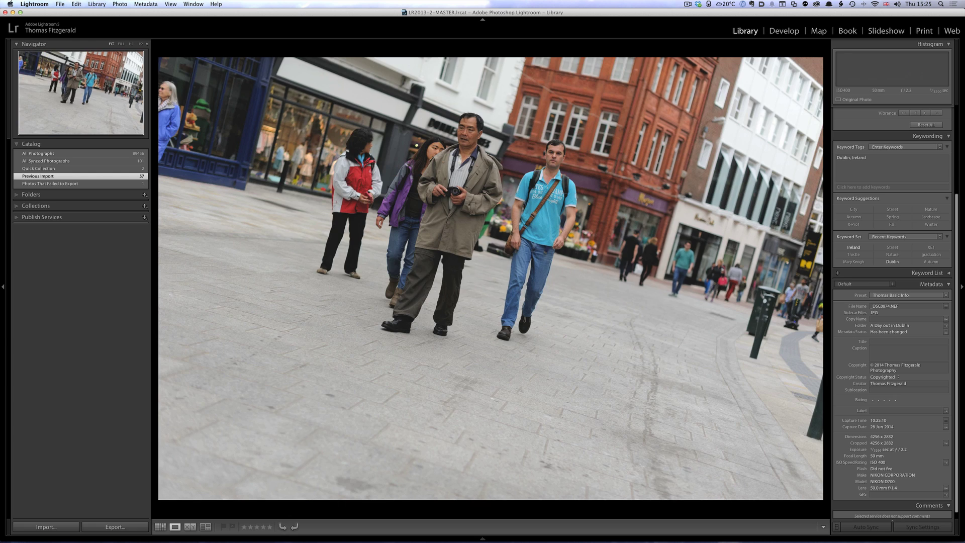
- Skip _DSC0874 and _DSC0875, switch to the grid view at the saxophone player photo _DSC0876, and rate it five stars
{"action": "key", "text": "Right"}
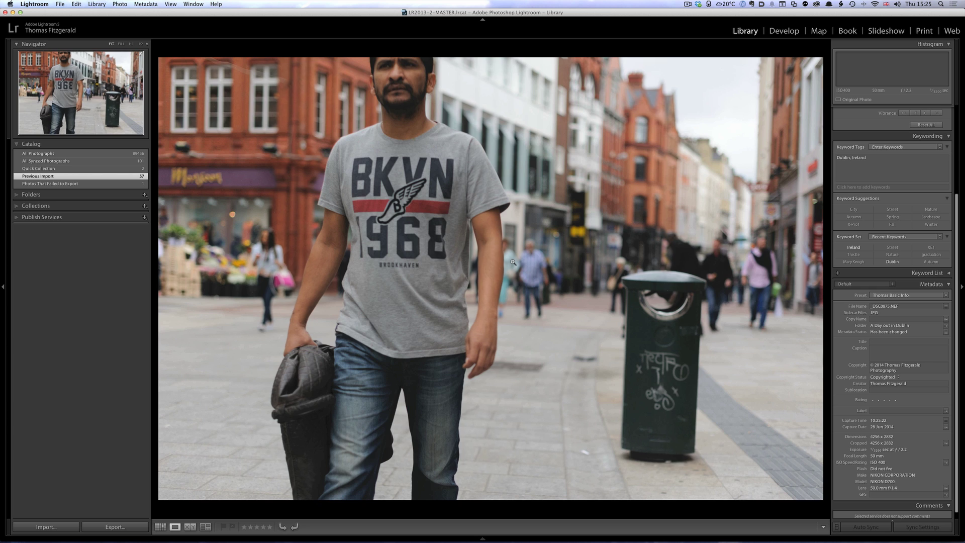
{"action": "key", "text": "Right"}
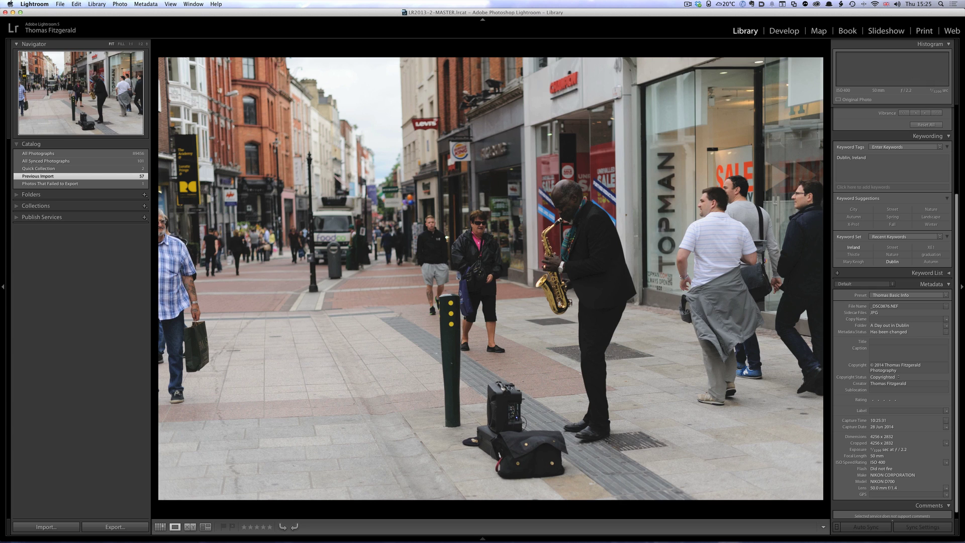
{"action": "key", "text": "g"}
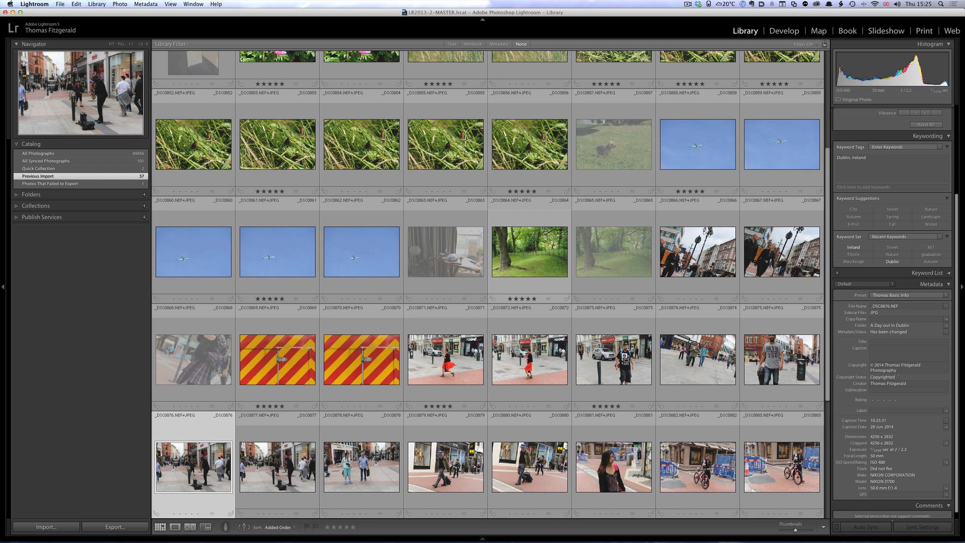
{"action": "scroll", "coordinate": [671, 227], "scroll_direction": "down", "scroll_amount": 5}
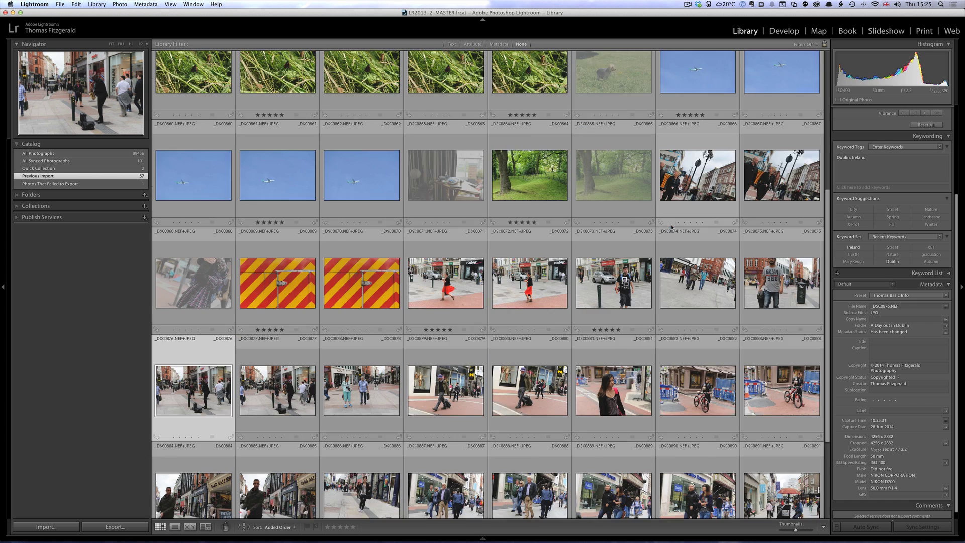
{"action": "scroll", "coordinate": [671, 227], "scroll_direction": "up", "scroll_amount": 1}
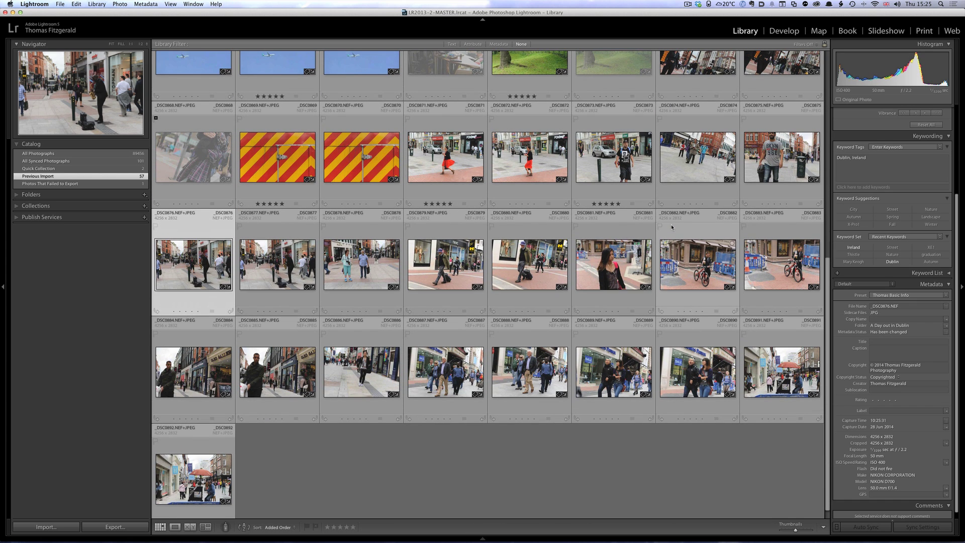
{"action": "key", "text": "5"}
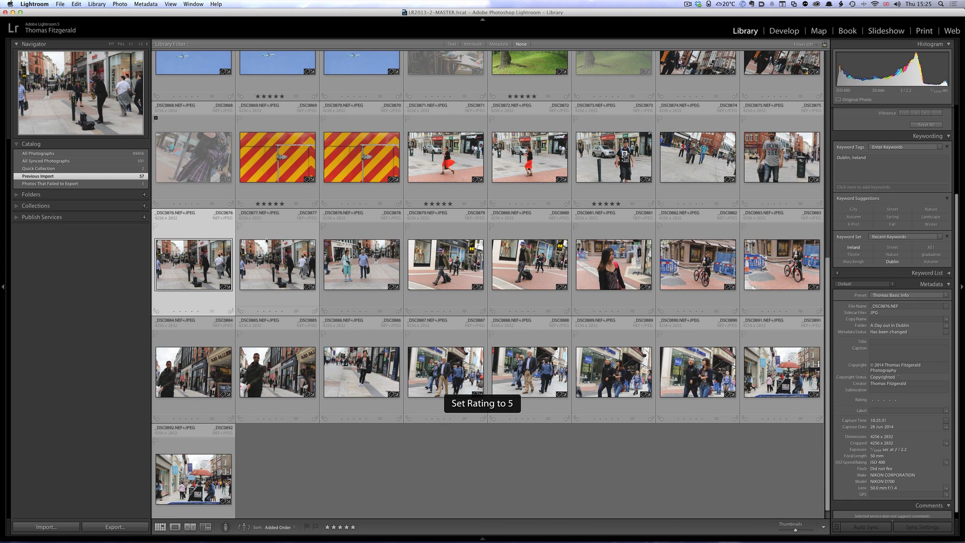
- Rate the photo _DSC0878 of the couple in the street five stars and enlarge the grid thumbnails to four per row
{"action": "left_click", "coordinate": [359, 262]}
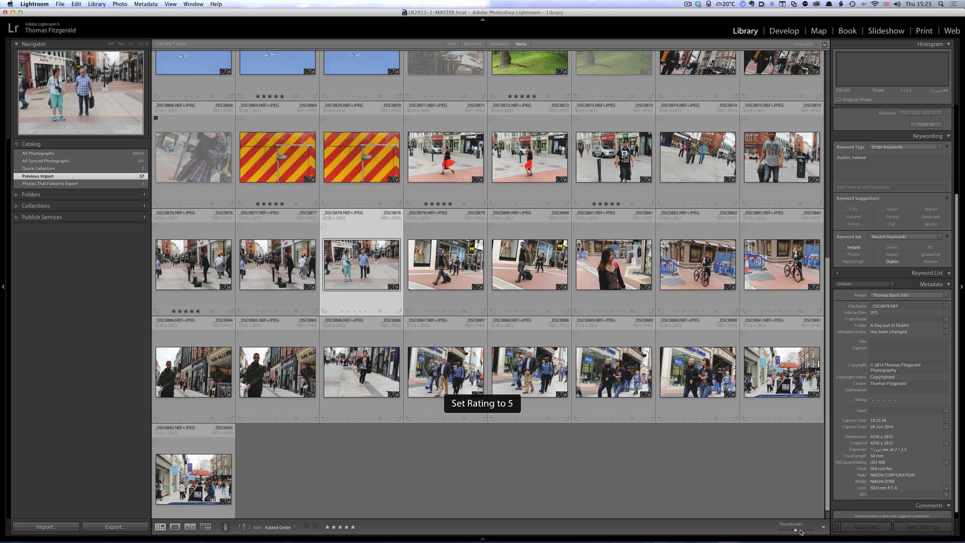
{"action": "left_click_drag", "start_coordinate": [800, 531], "coordinate": [805, 531]}
{"action": "scroll", "coordinate": [723, 291], "scroll_direction": "down", "scroll_amount": 5}
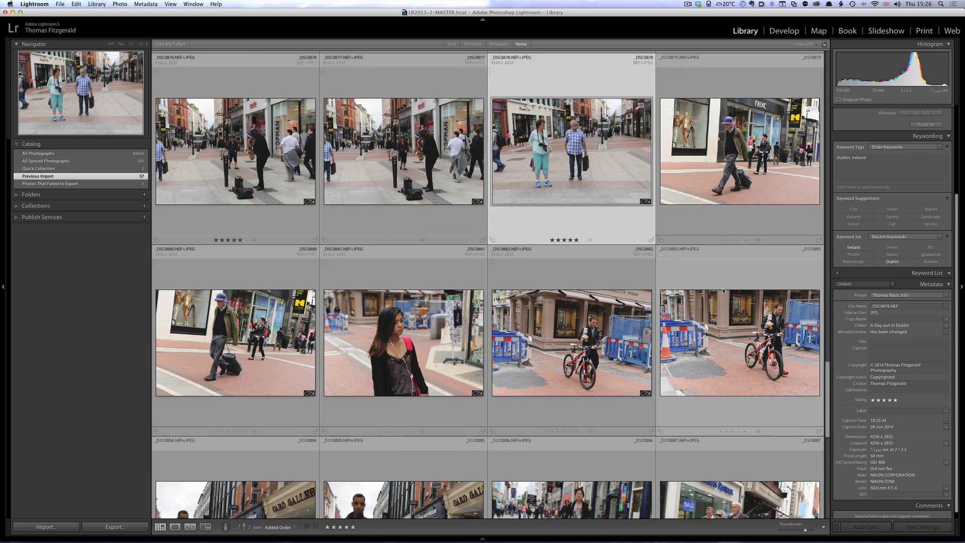
- Rate the street photo _DSC0886 of the woman in the black jacket five stars
{"action": "scroll", "coordinate": [722, 291], "scroll_direction": "down", "scroll_amount": 3}
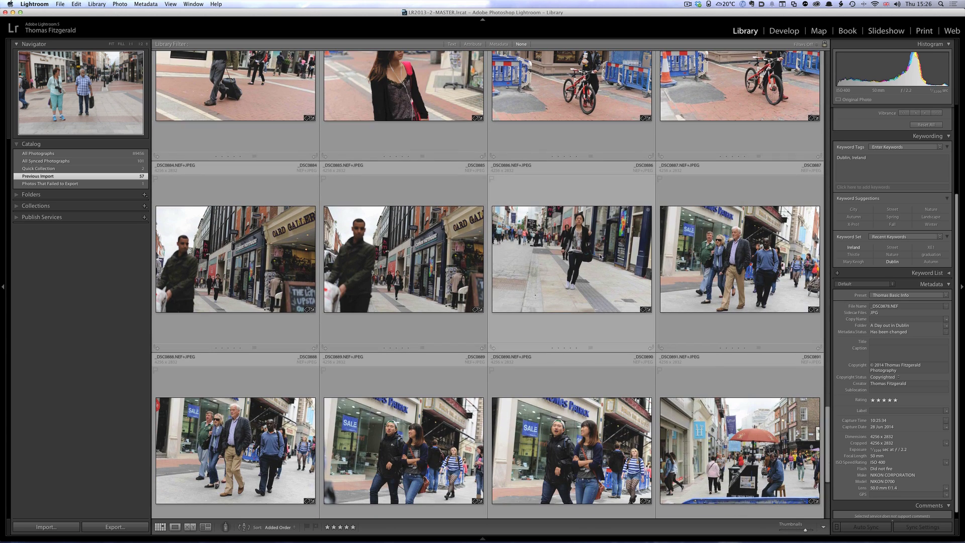
{"action": "left_click", "coordinate": [601, 257]}
{"action": "key", "text": "5"}
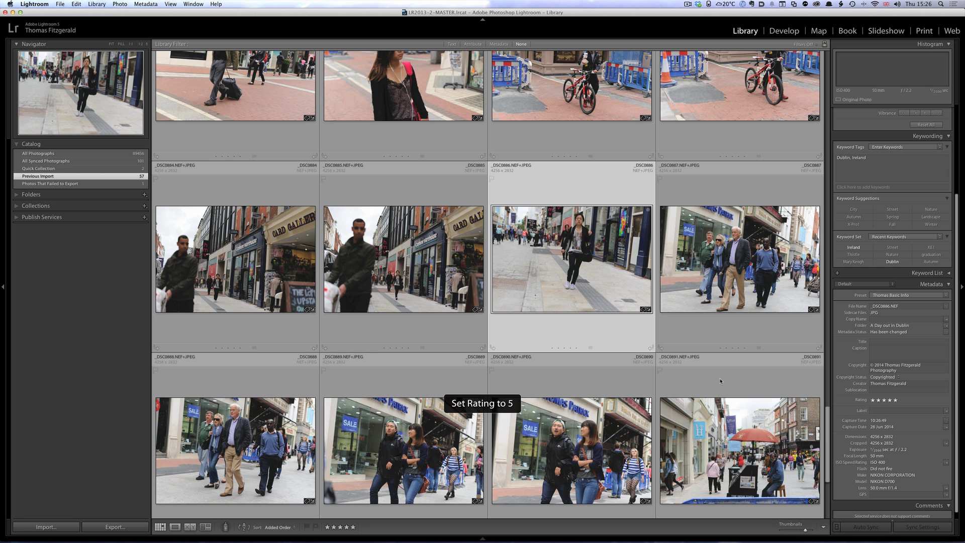
{"action": "scroll", "coordinate": [597, 321], "scroll_direction": "down", "scroll_amount": 3}
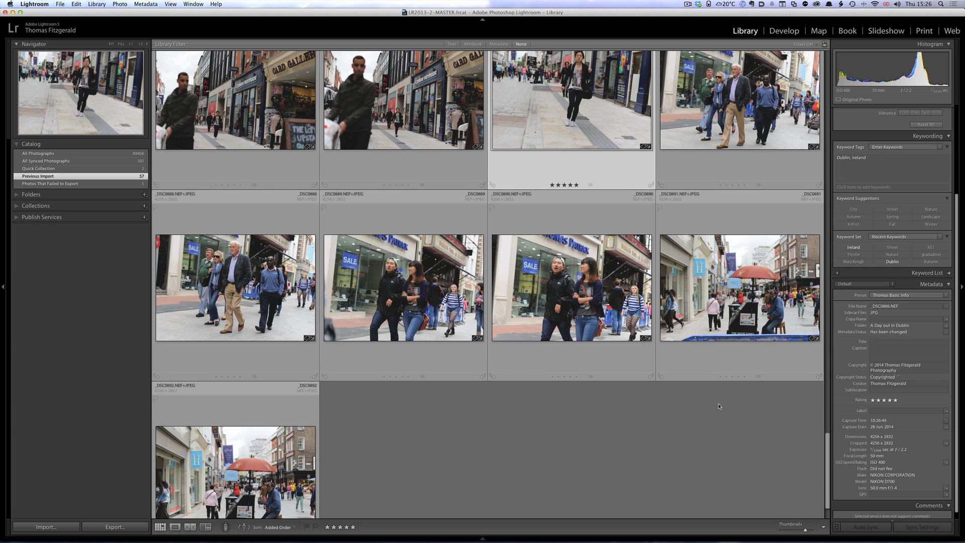
{"action": "left_click", "coordinate": [597, 321]}
{"action": "key", "text": "5"}
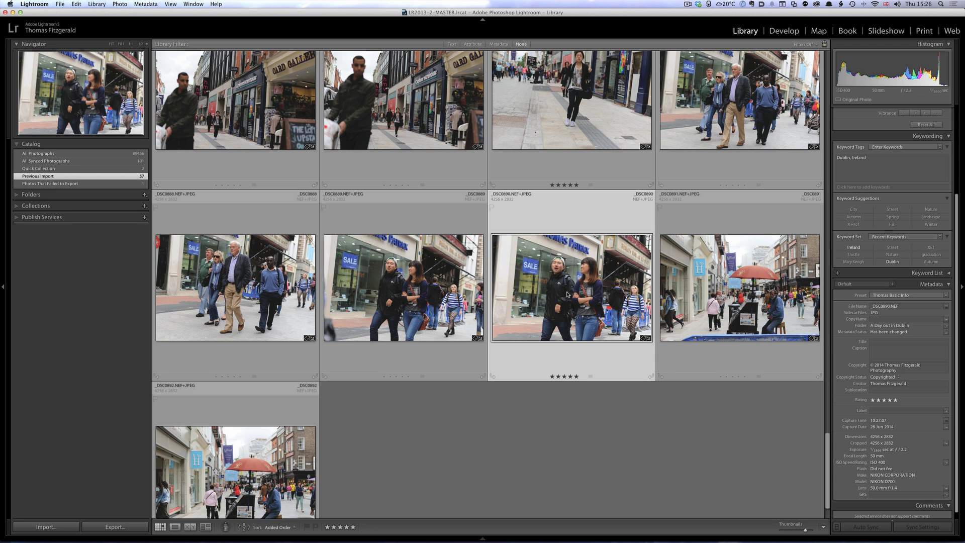
{"action": "key", "text": "0"}
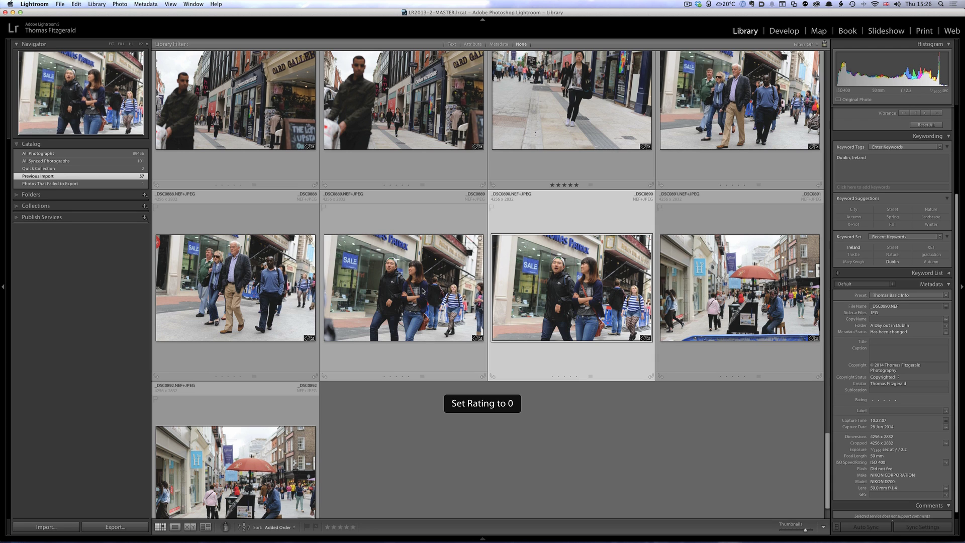
- View the photo _DSC0889 of the couple by the shop enlarged, rate it five stars, and return to the grid
{"action": "double_click", "coordinate": [424, 291]}
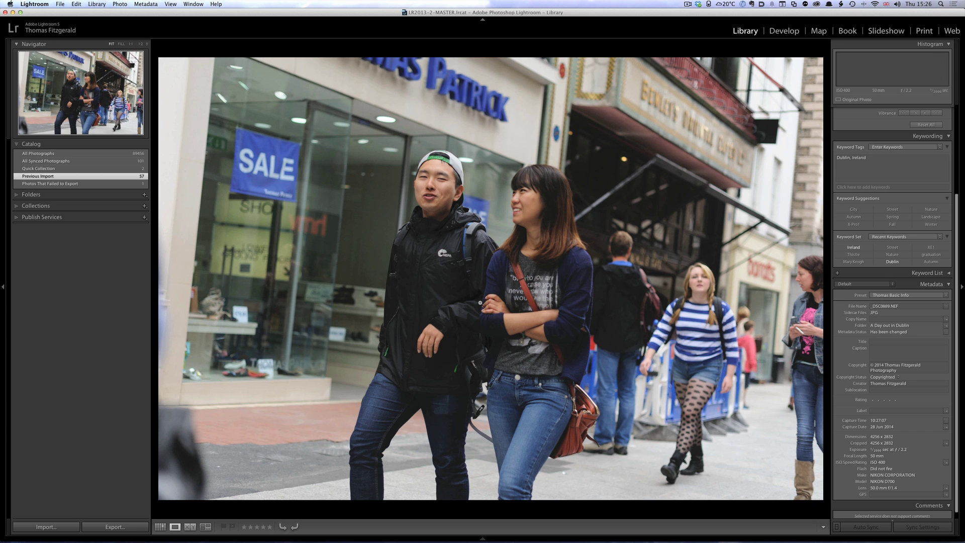
{"action": "key", "text": "5"}
{"action": "key", "text": "g"}
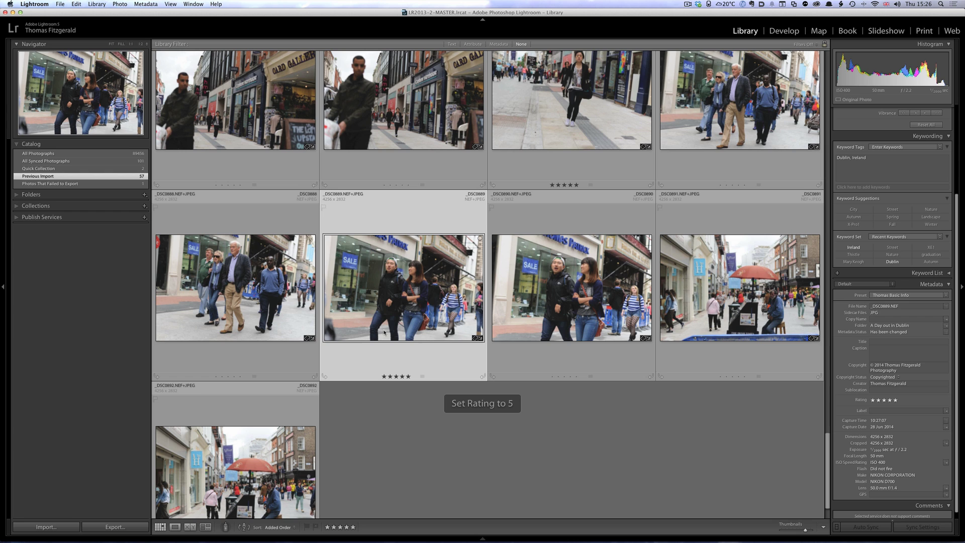
{"action": "scroll", "coordinate": [384, 332], "scroll_direction": "down", "scroll_amount": 1}
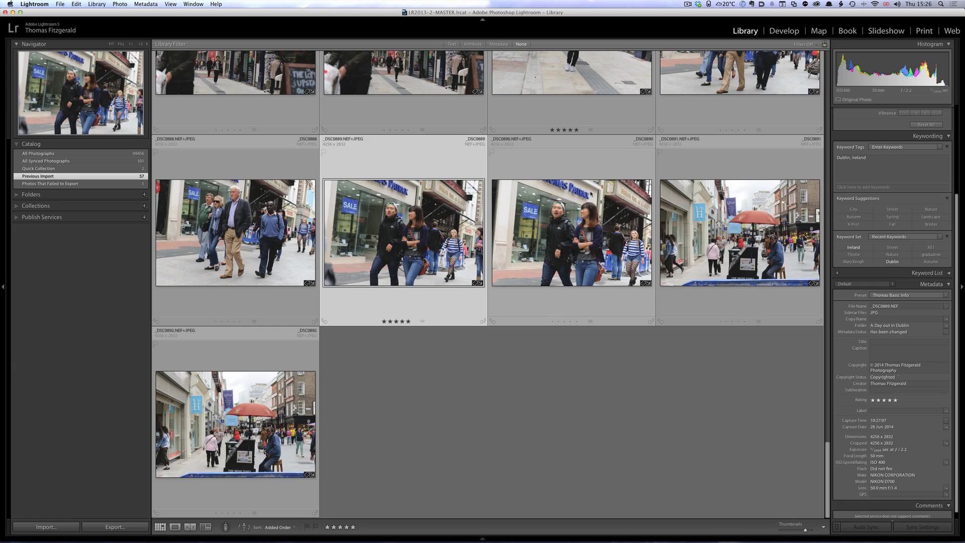
{"action": "scroll", "coordinate": [584, 158], "scroll_direction": "up", "scroll_amount": 15}
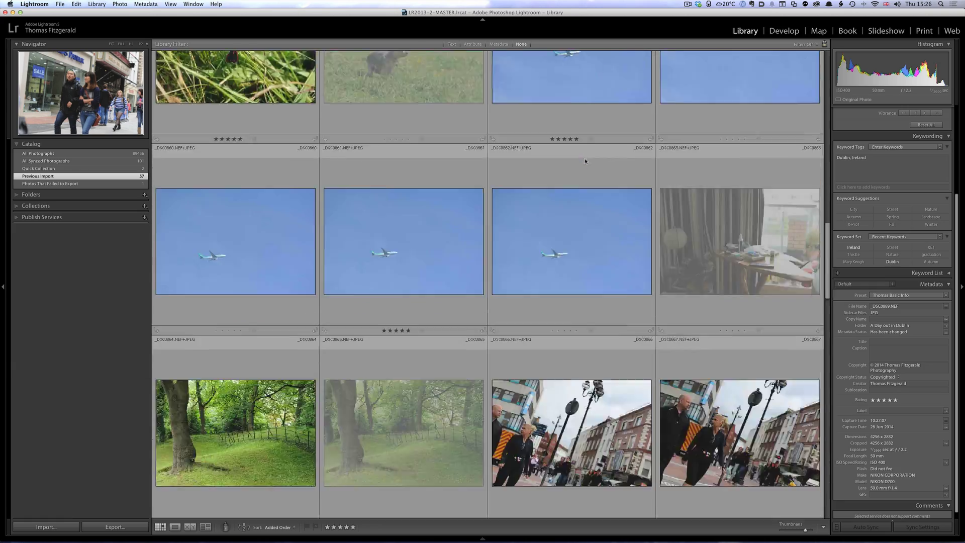
- Filter the previous import by attribute to show only the photos rated five stars
{"action": "scroll", "coordinate": [585, 160], "scroll_direction": "up", "scroll_amount": 5}
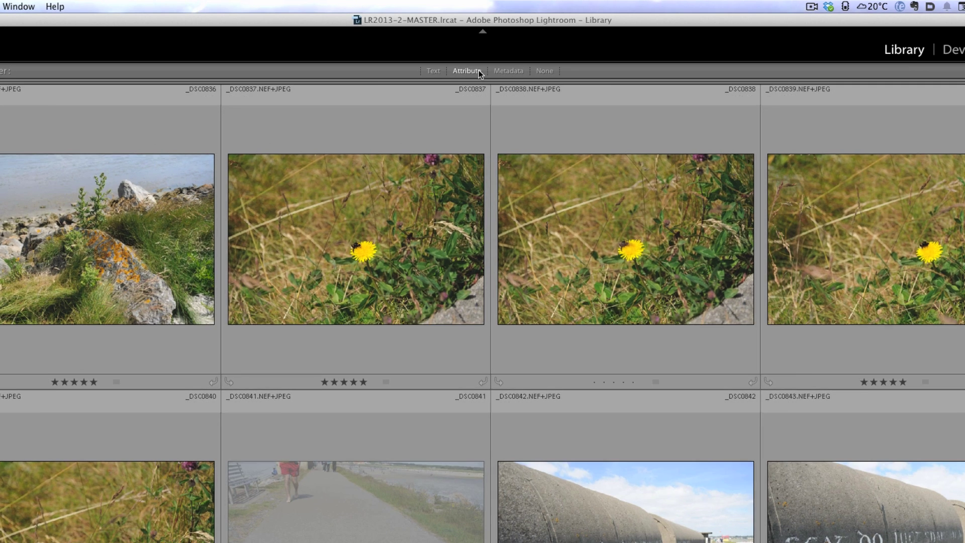
{"action": "left_click", "coordinate": [479, 47]}
{"action": "left_click", "coordinate": [855, 88]}
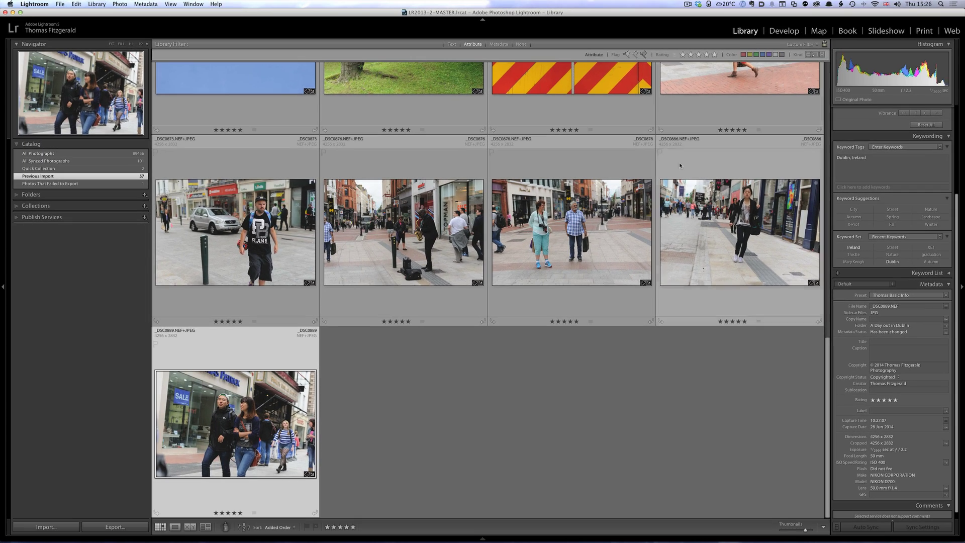
{"action": "scroll", "coordinate": [546, 155], "scroll_direction": "up", "scroll_amount": 10}
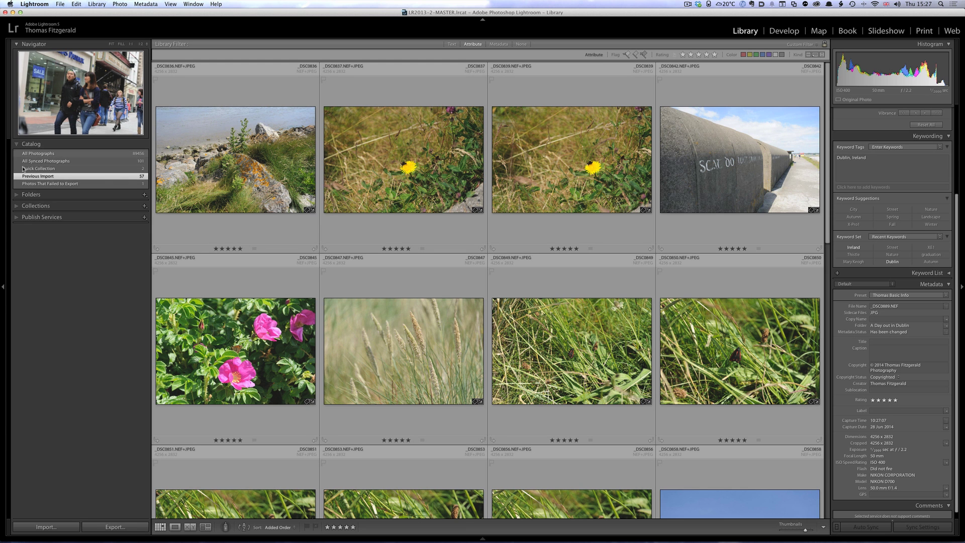
- Browse the catalog's folder list to locate the A Day out in Dublin folder
{"action": "left_click", "coordinate": [15, 195]}
{"action": "scroll", "coordinate": [72, 260], "scroll_direction": "down", "scroll_amount": 10}
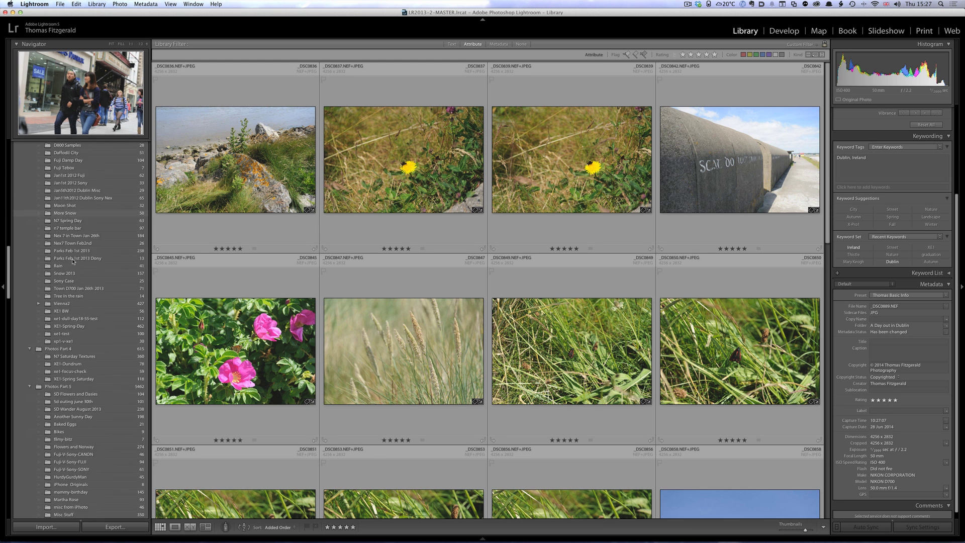
{"action": "scroll", "coordinate": [73, 261], "scroll_direction": "down", "scroll_amount": 15}
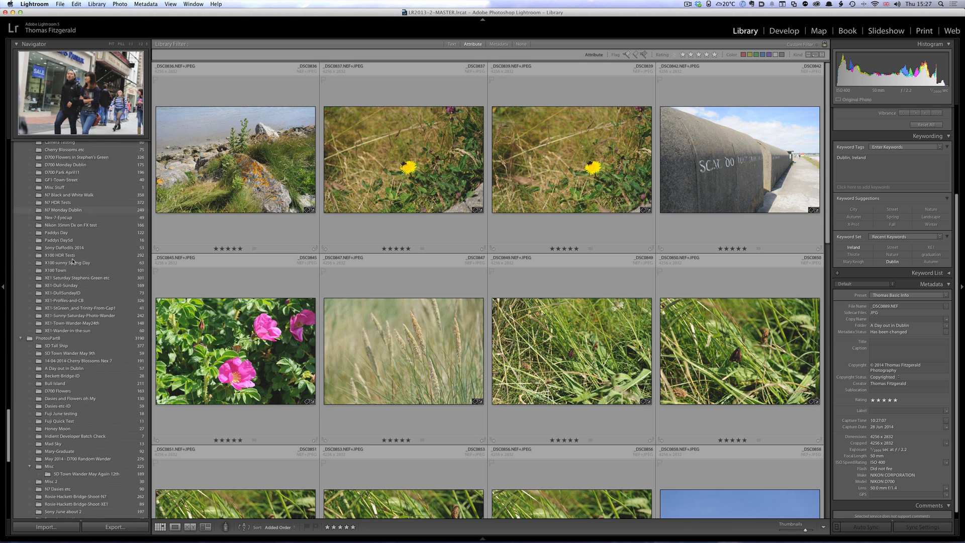
{"action": "scroll", "coordinate": [73, 261], "scroll_direction": "down", "scroll_amount": 10}
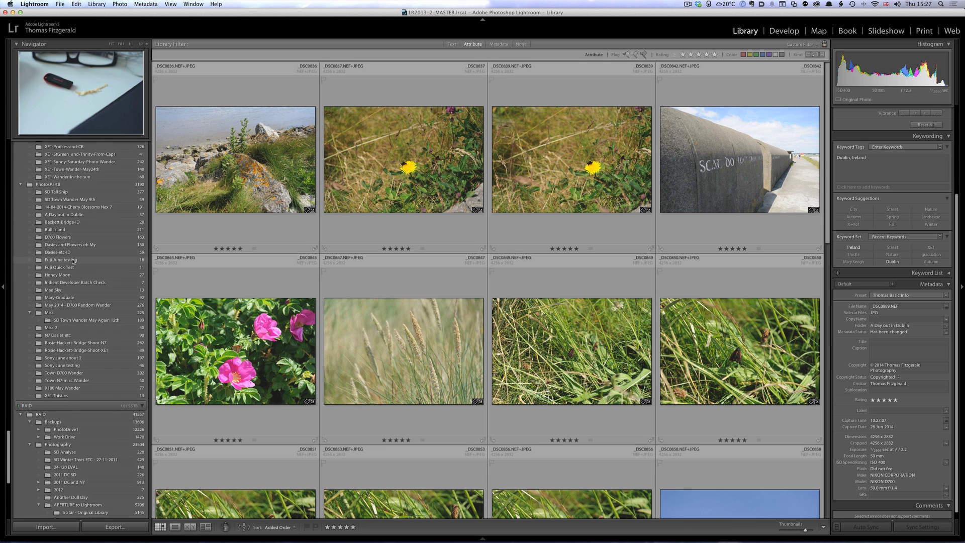
{"action": "scroll", "coordinate": [73, 261], "scroll_direction": "down", "scroll_amount": 2}
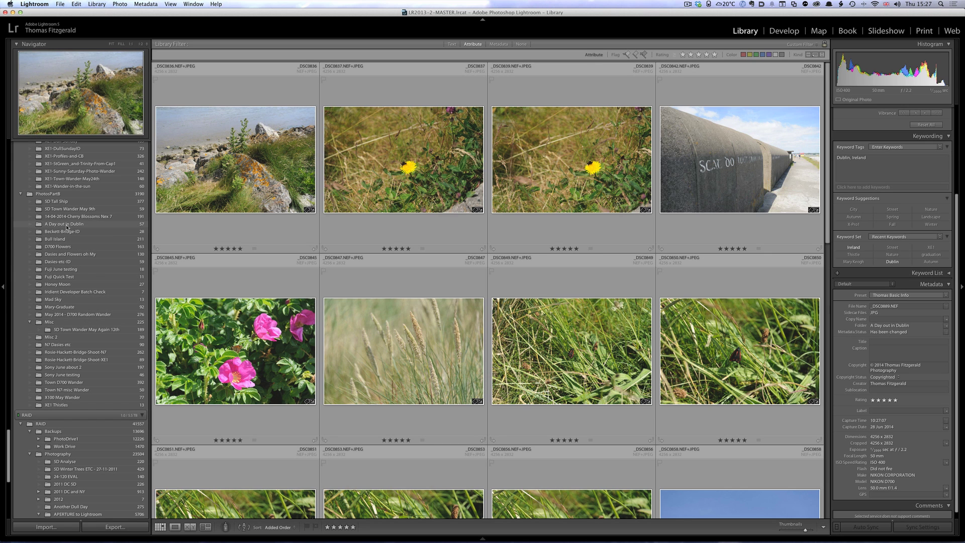
- Collapse the Backupraid and Photo Drive folder trees and return to the catalog sources
{"action": "scroll", "coordinate": [86, 216], "scroll_direction": "up", "scroll_amount": 20}
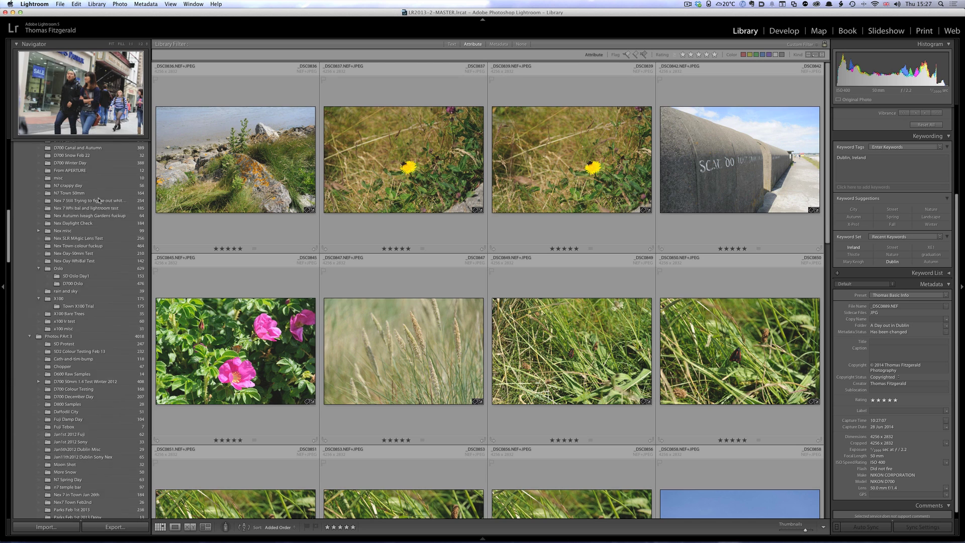
{"action": "left_click", "coordinate": [143, 178]}
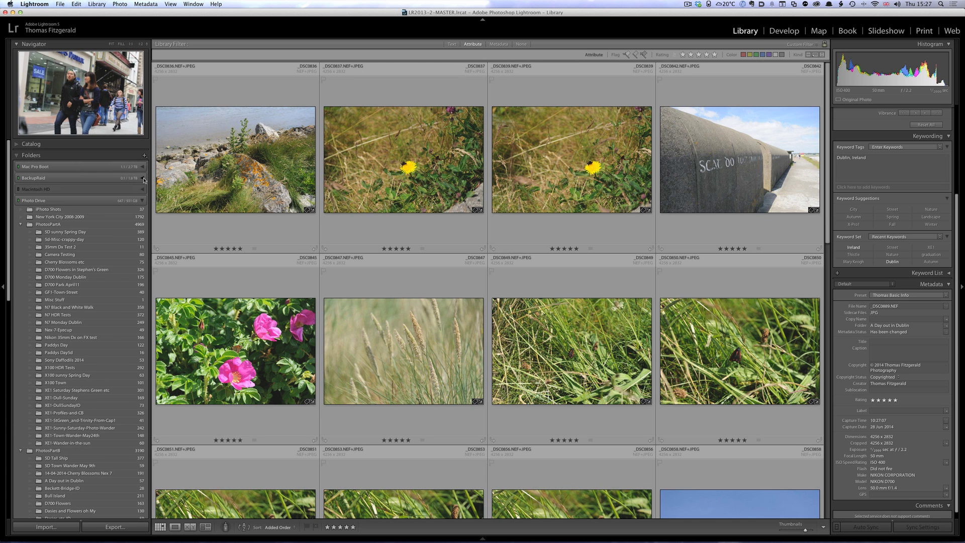
{"action": "left_click", "coordinate": [143, 200]}
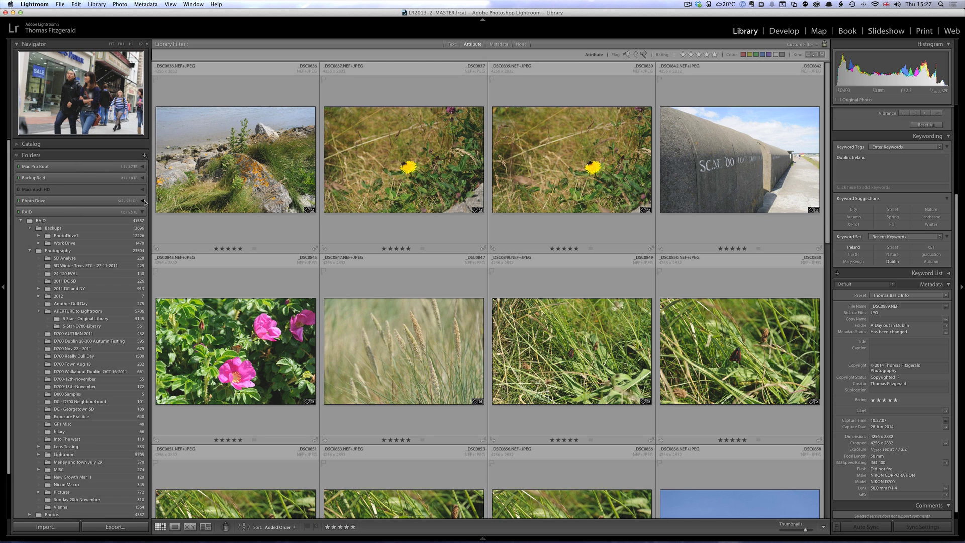
{"action": "left_click", "coordinate": [18, 147]}
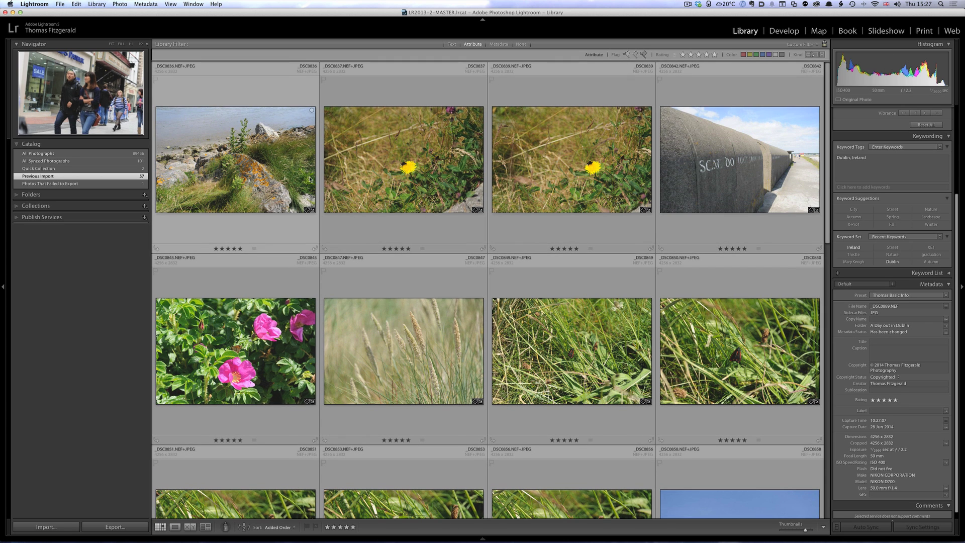
- Select the photos _DSC0836 through _DSC0856 and add the keywords Landscape, Summer, Sunshine, Bull Island, beach and Nature
{"action": "left_click", "coordinate": [236, 151]}
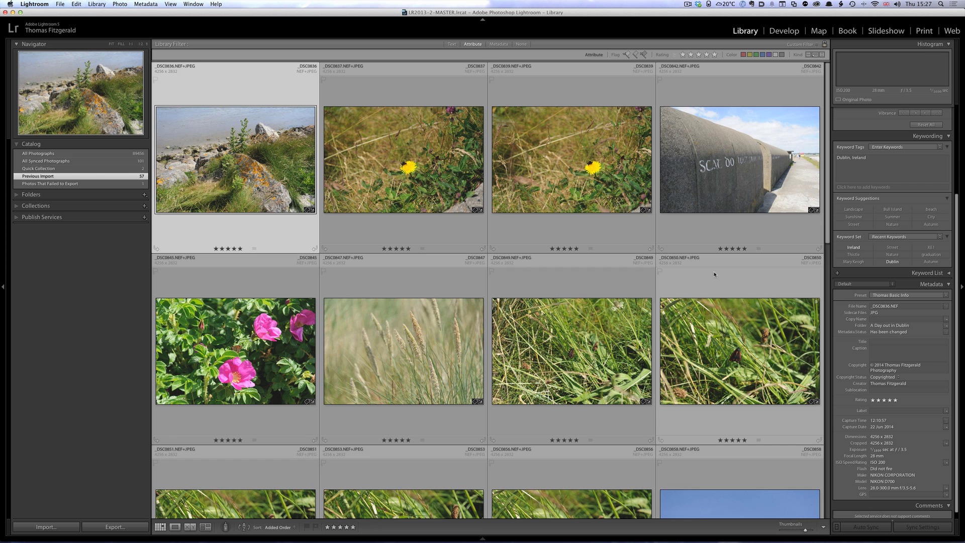
{"action": "scroll", "coordinate": [714, 274], "scroll_direction": "down", "scroll_amount": 6}
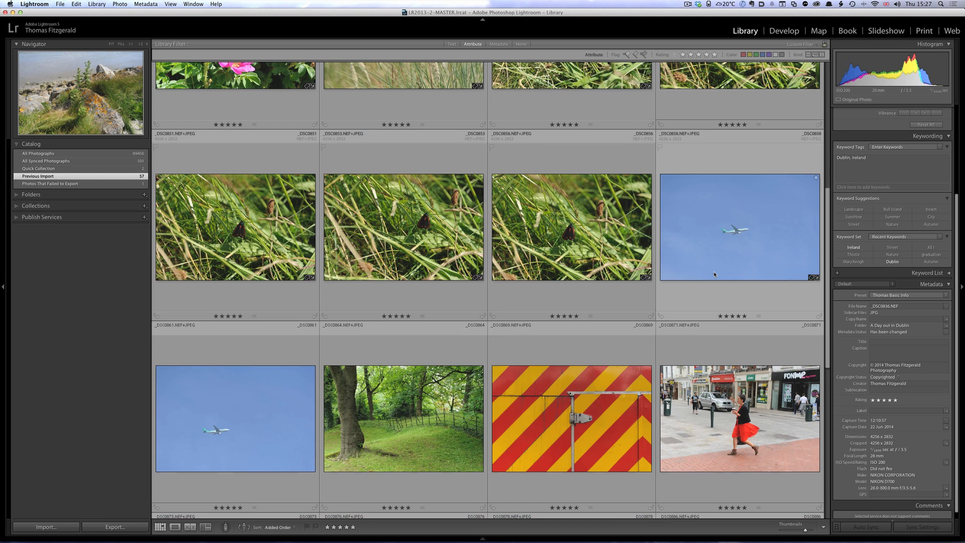
{"action": "scroll", "coordinate": [724, 211], "scroll_direction": "up", "scroll_amount": 1}
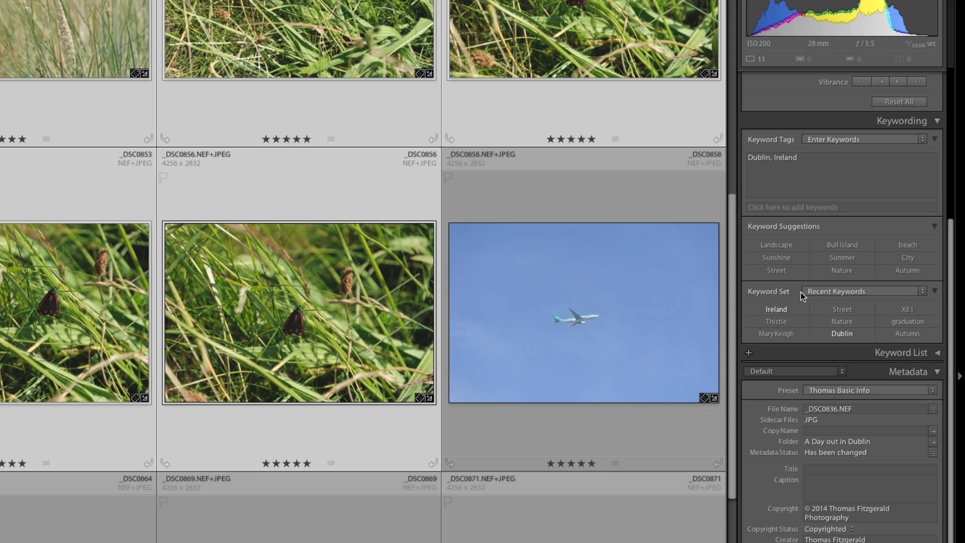
{"action": "left_click", "coordinate": [782, 246]}
{"action": "left_click", "coordinate": [780, 247]}
{"action": "left_click", "coordinate": [780, 245]}
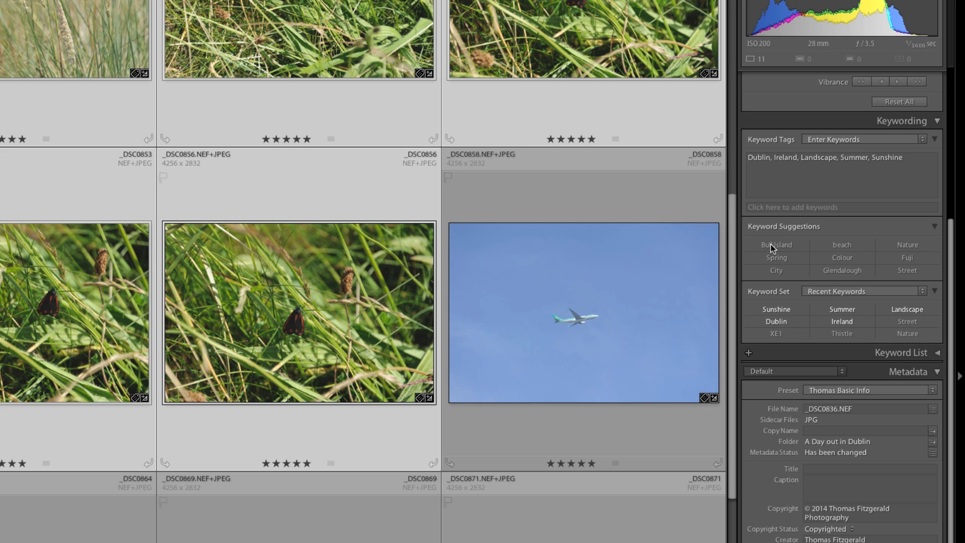
{"action": "left_click", "coordinate": [775, 244]}
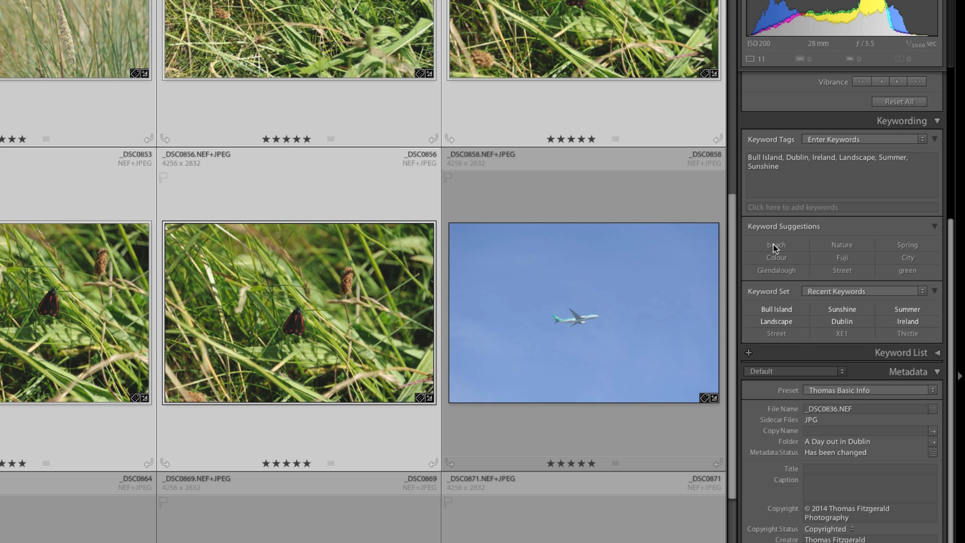
{"action": "left_click", "coordinate": [788, 244]}
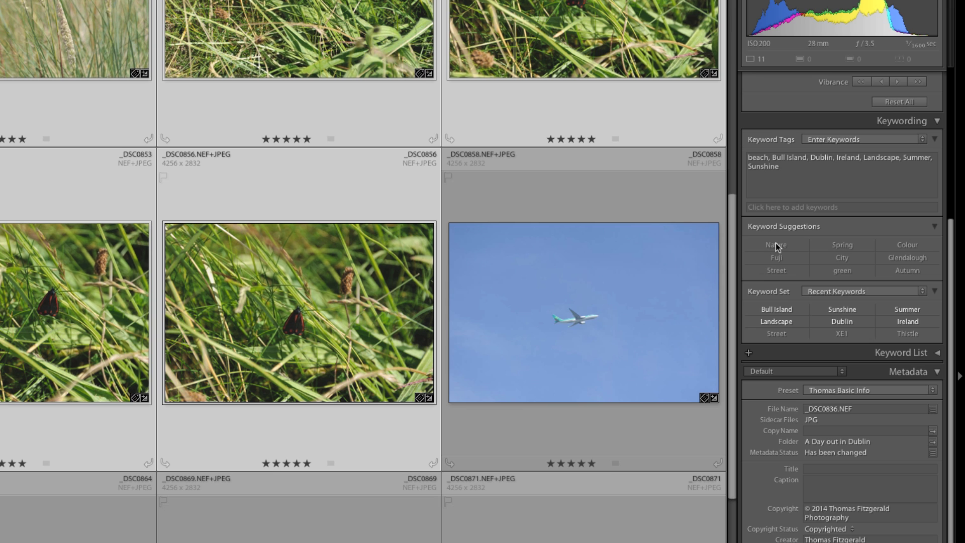
{"action": "left_click", "coordinate": [778, 245]}
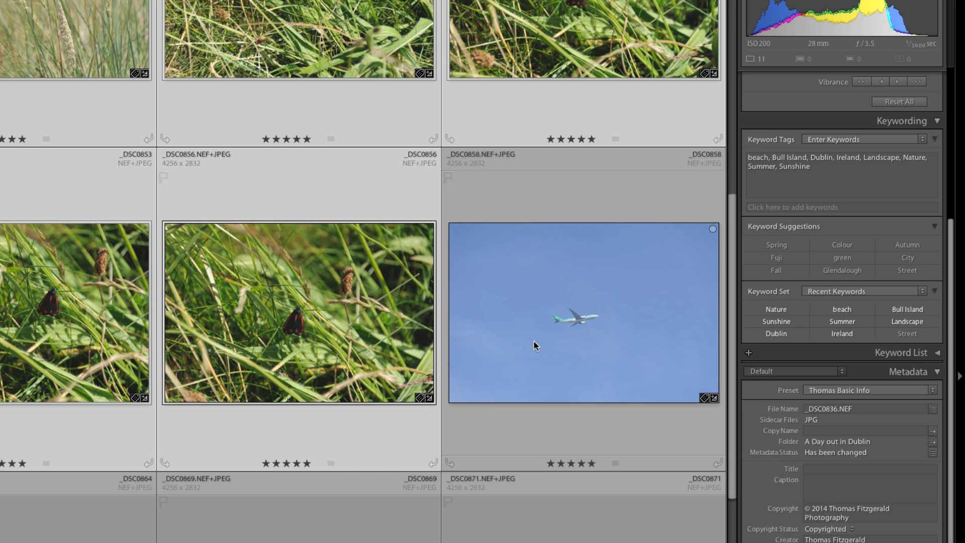
- Select the two plane photos _DSC0858 and _DSC0861 and add the keyword Airplane to both
{"action": "left_click", "coordinate": [558, 336]}
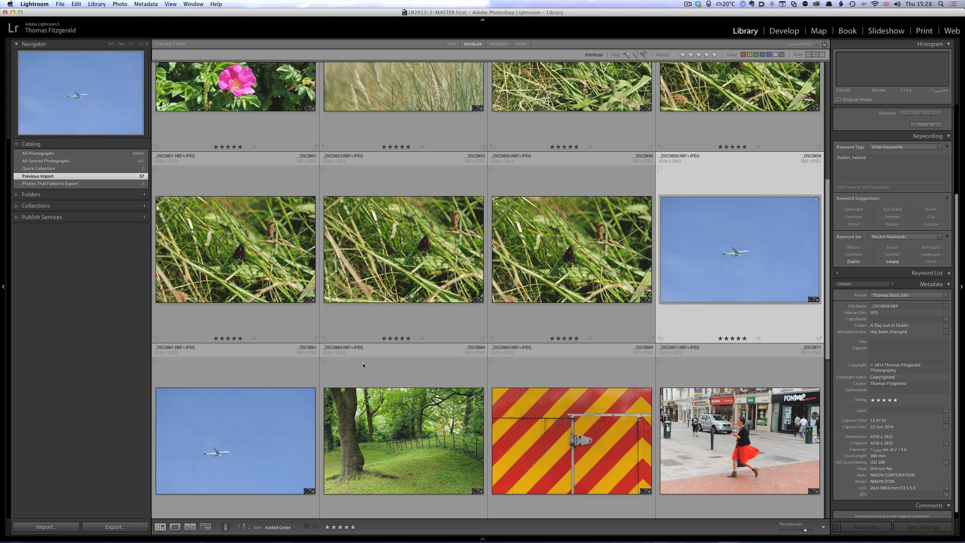
{"action": "key", "text": "shift+Right"}
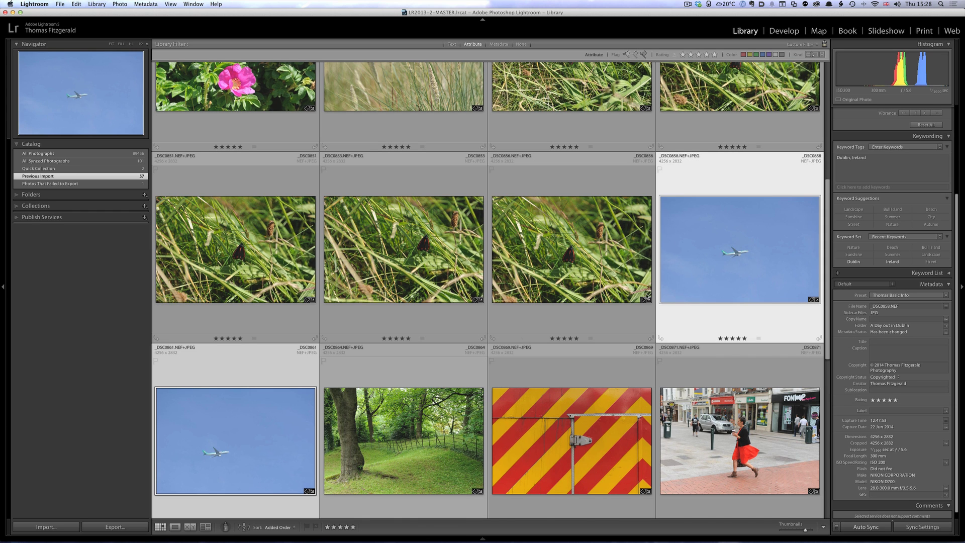
{"action": "scroll", "coordinate": [710, 264], "scroll_direction": "down", "scroll_amount": 2}
{"action": "left_click", "coordinate": [853, 188]}
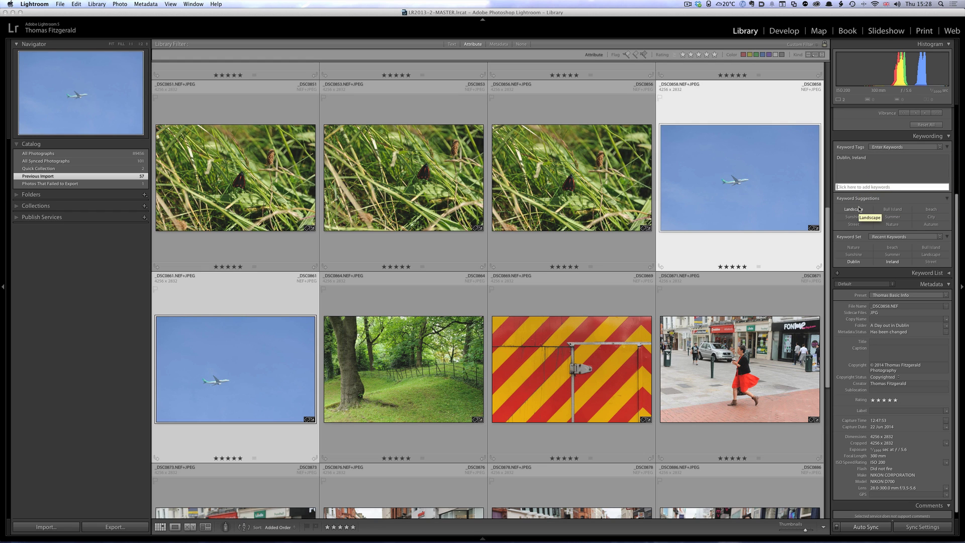
{"action": "left_click", "coordinate": [872, 187]}
{"action": "left_click", "coordinate": [875, 187]}
{"action": "type", "text": "Ai"}
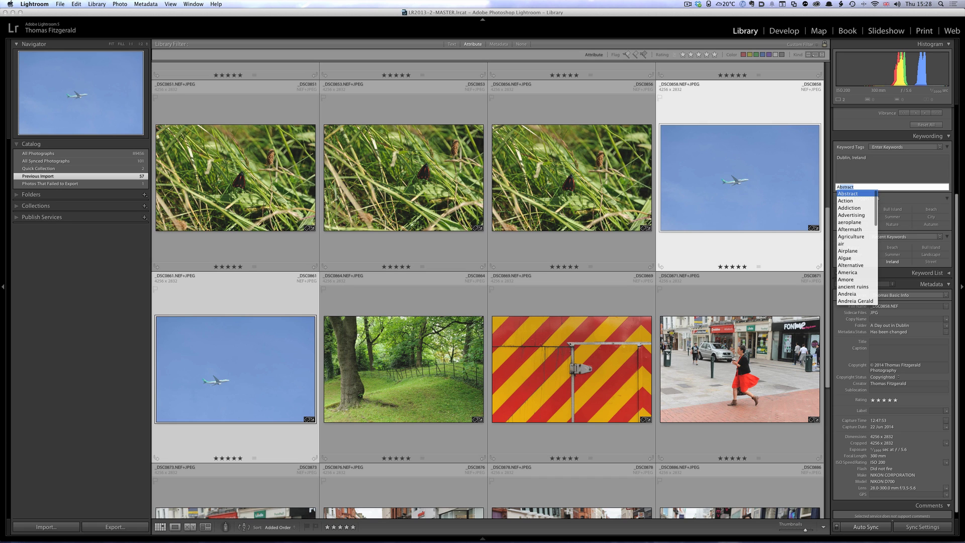
{"action": "type", "text": "r"}
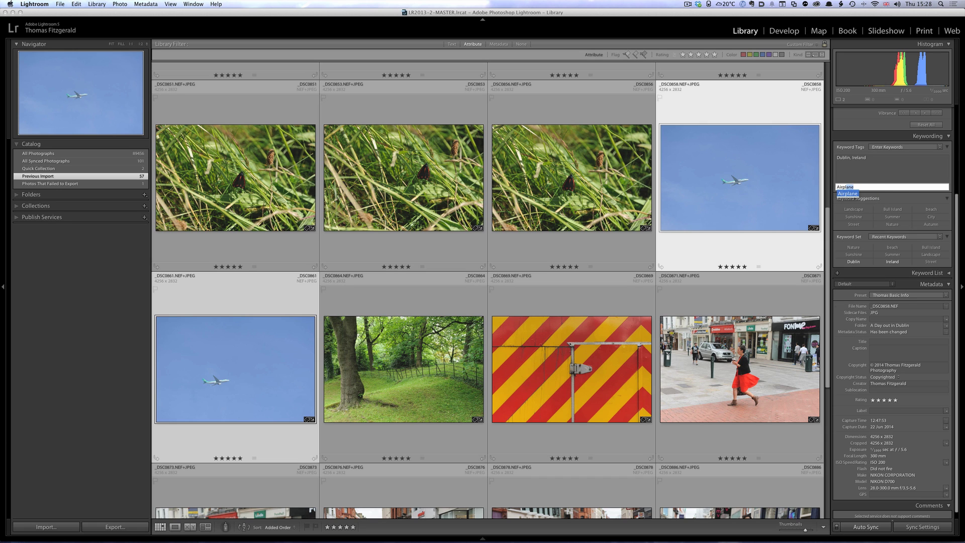
{"action": "type", "text": "pla"}
{"action": "key", "text": "Return"}
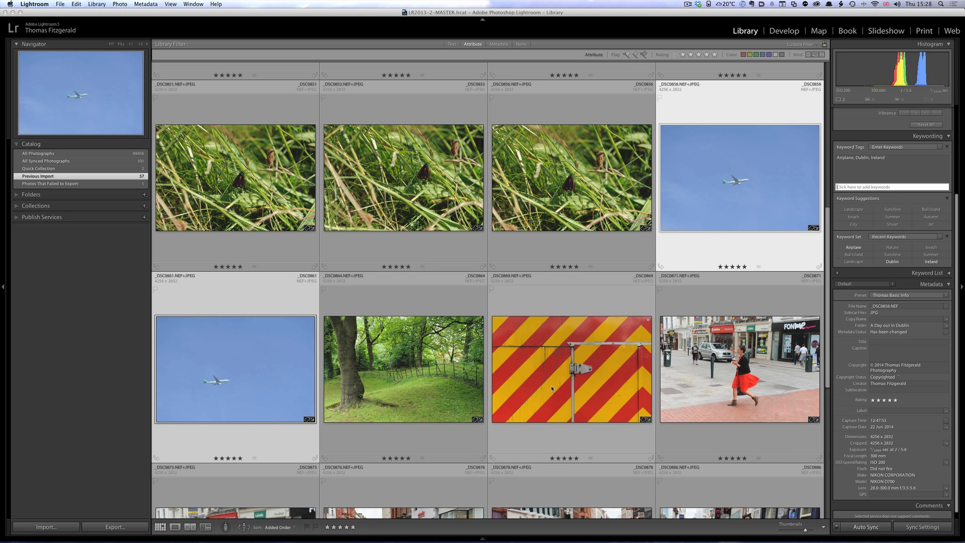
- Select the six street photos from _DSC0871 through _DSC0889 and add the keywords Street and City
{"action": "scroll", "coordinate": [773, 365], "scroll_direction": "down", "scroll_amount": 5}
{"action": "scroll", "coordinate": [743, 193], "scroll_direction": "up", "scroll_amount": 3}
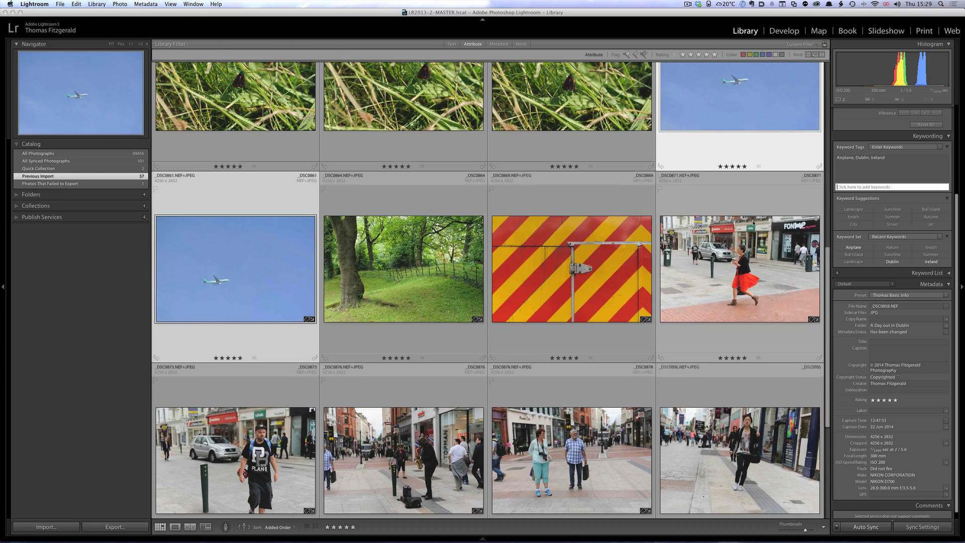
{"action": "key", "text": "End"}
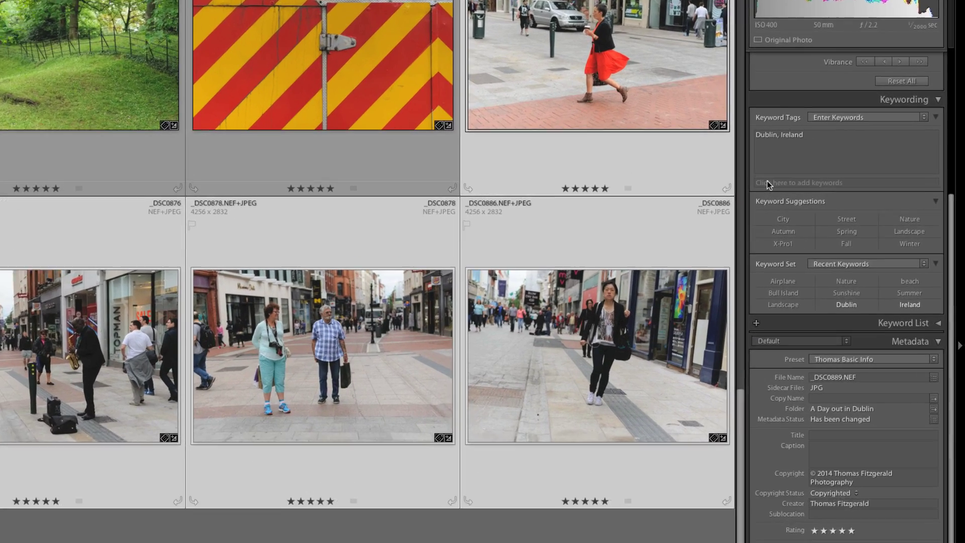
{"action": "left_click", "coordinate": [843, 185]}
{"action": "type", "text": "S"}
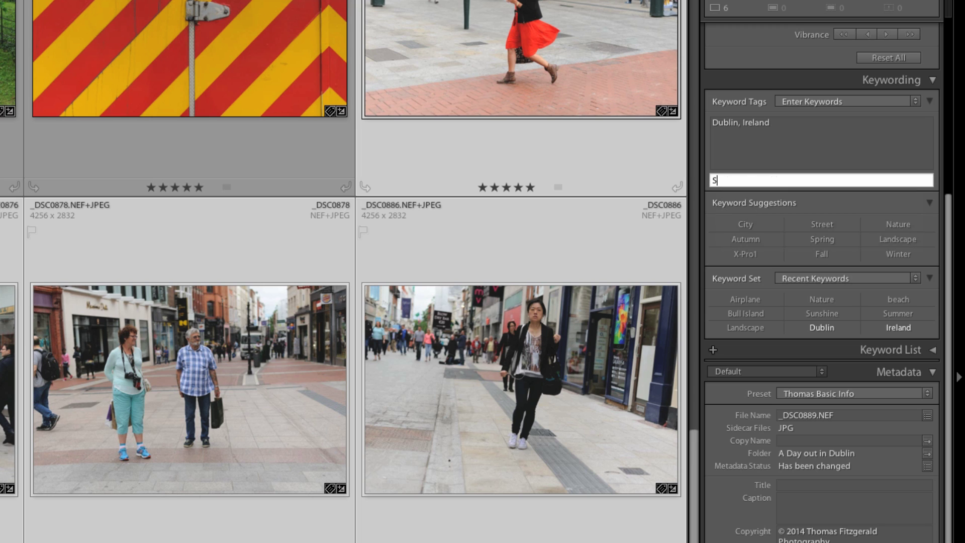
{"action": "type", "text": "treet"}
{"action": "key", "text": "Return"}
{"action": "key", "text": "Return"}
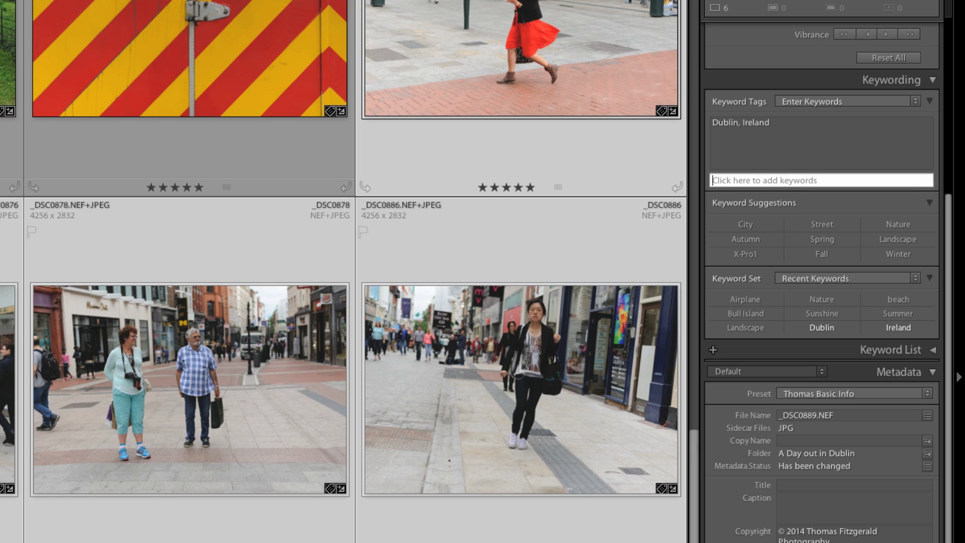
{"action": "left_click", "coordinate": [743, 222]}
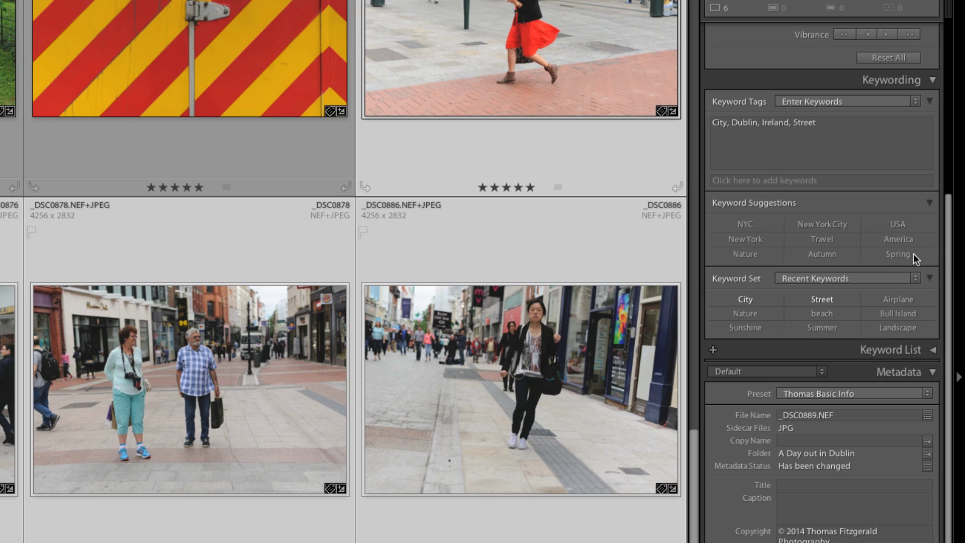
- Open the rocky shoreline photo _DSC0836 in the Develop module and keep the filmstrip of filtered photos displayed
{"action": "scroll", "coordinate": [342, 271], "scroll_direction": "up", "scroll_amount": 3}
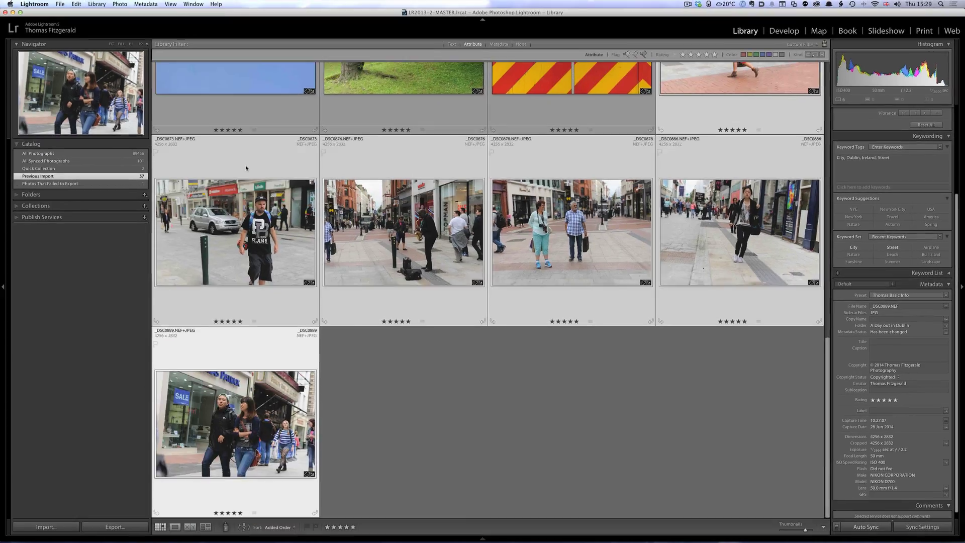
{"action": "scroll", "coordinate": [245, 165], "scroll_direction": "up", "scroll_amount": 5}
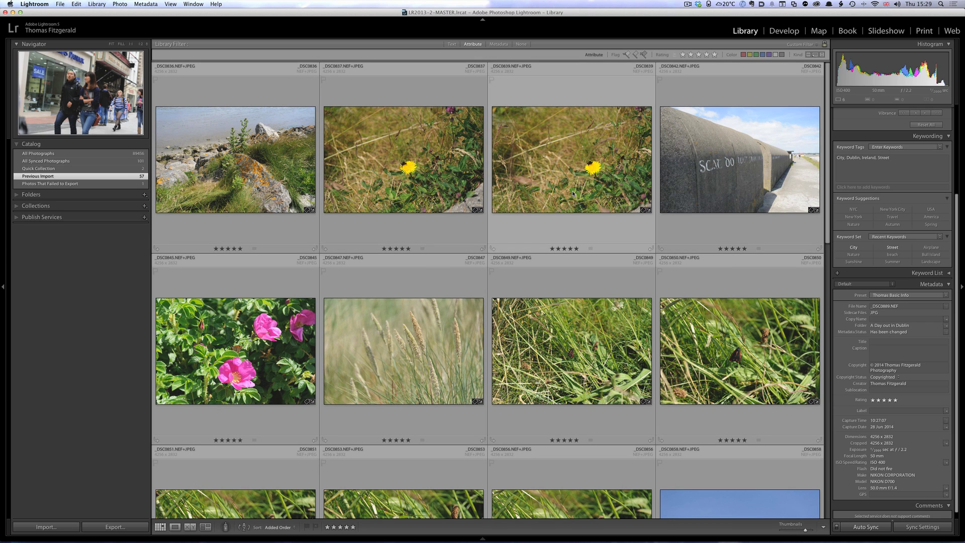
{"action": "left_click", "coordinate": [251, 159]}
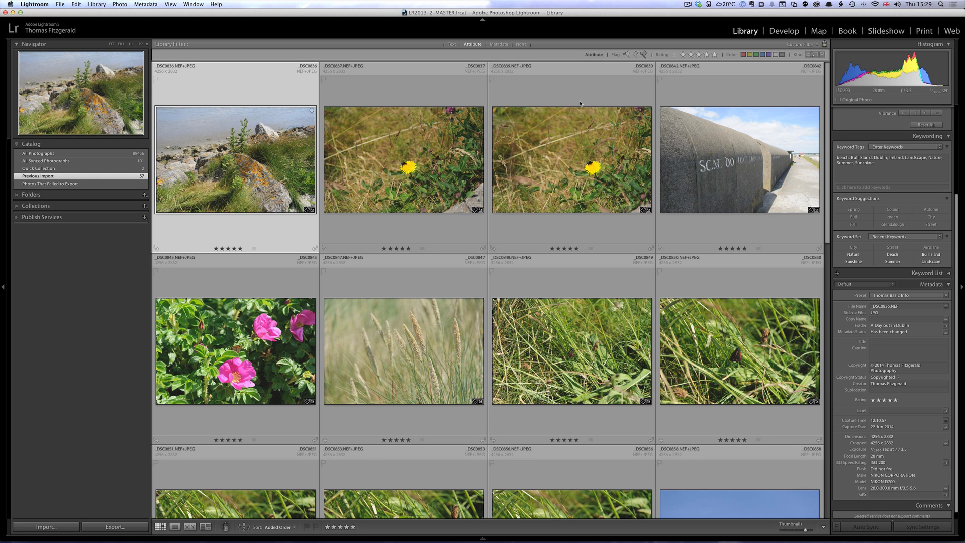
{"action": "key", "text": "d"}
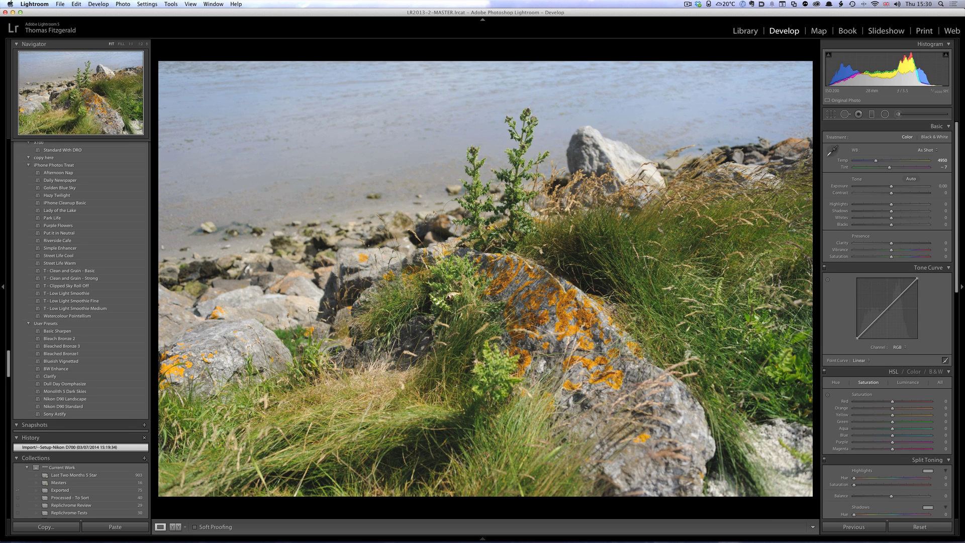
{"action": "key", "text": "F6"}
{"action": "mouse_move", "coordinate": [603, 539]}
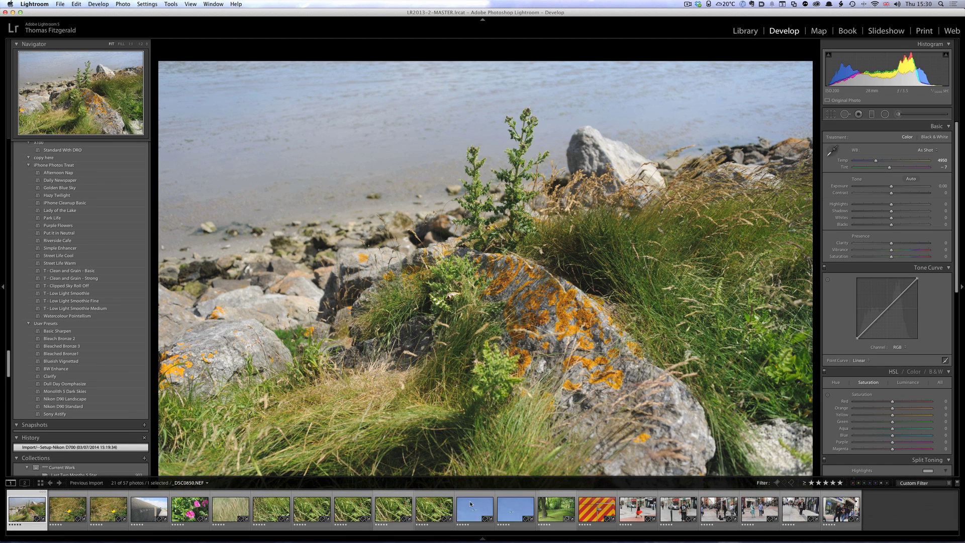
{"action": "left_click", "coordinate": [483, 539]}
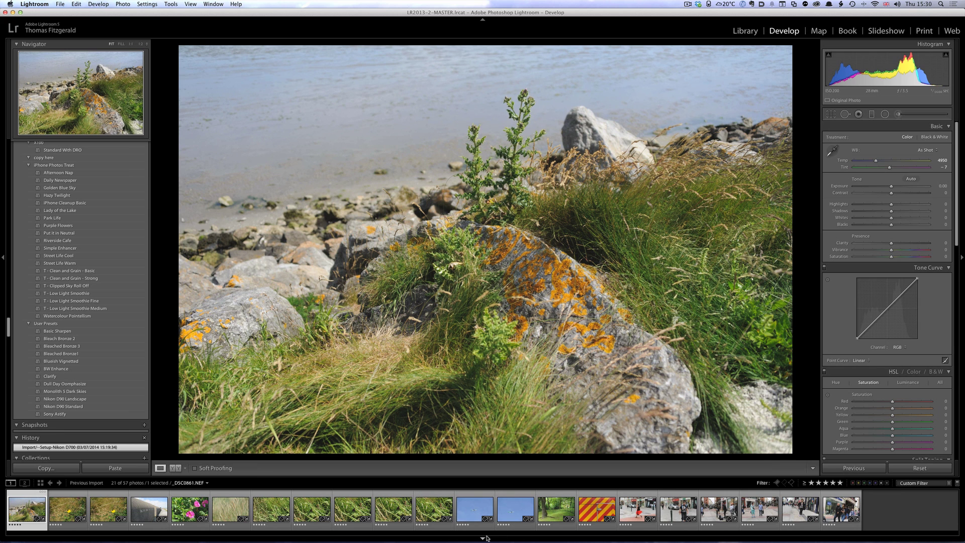
- Hide the filmstrip, look through the develop presets and collections, and collapse the Collections list
{"action": "left_click", "coordinate": [483, 539]}
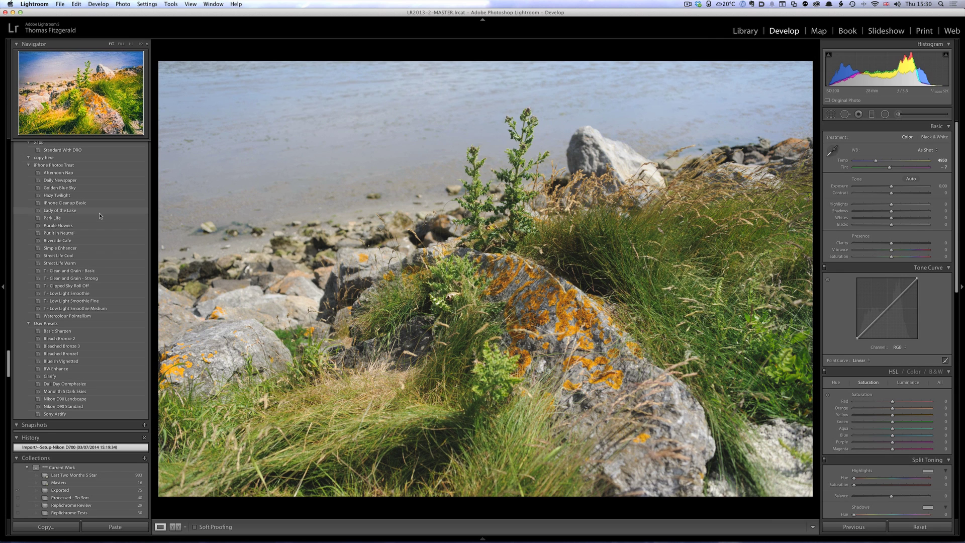
{"action": "scroll", "coordinate": [52, 191], "scroll_direction": "up", "scroll_amount": 20}
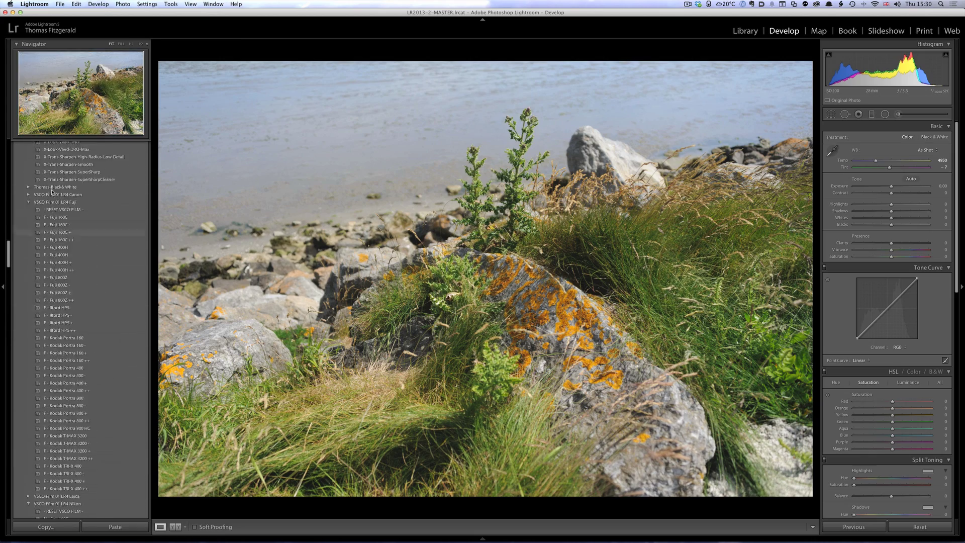
{"action": "scroll", "coordinate": [52, 191], "scroll_direction": "down", "scroll_amount": 20}
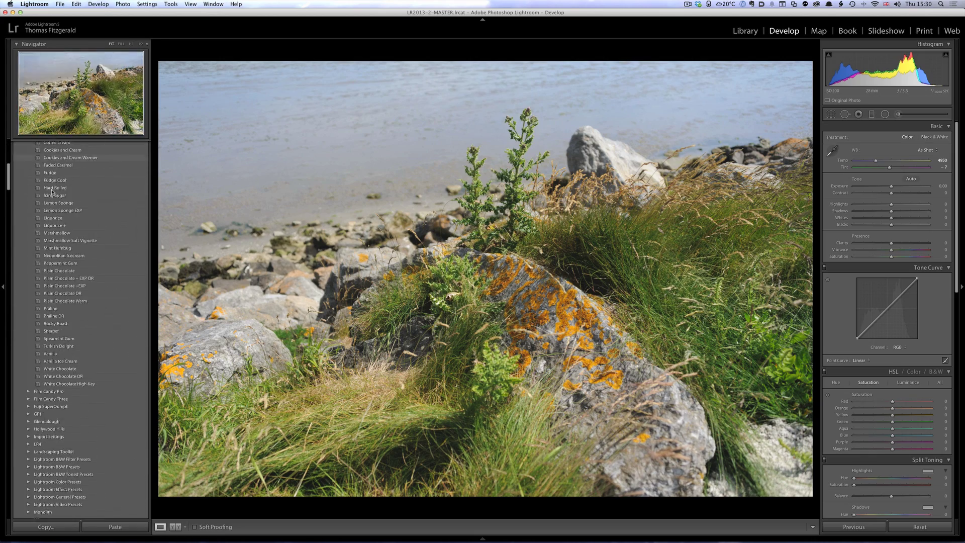
{"action": "scroll", "coordinate": [52, 191], "scroll_direction": "down", "scroll_amount": 20}
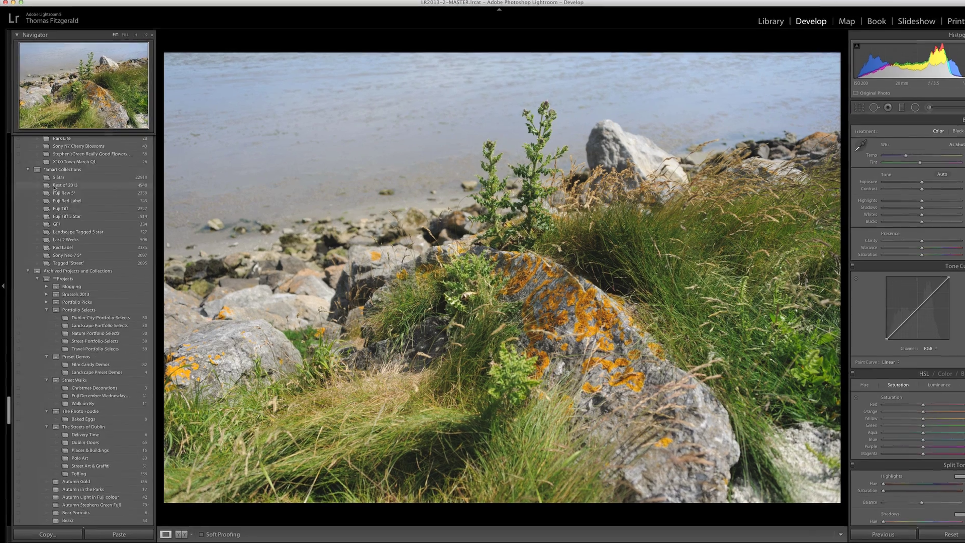
{"action": "scroll", "coordinate": [54, 187], "scroll_direction": "up", "scroll_amount": 10}
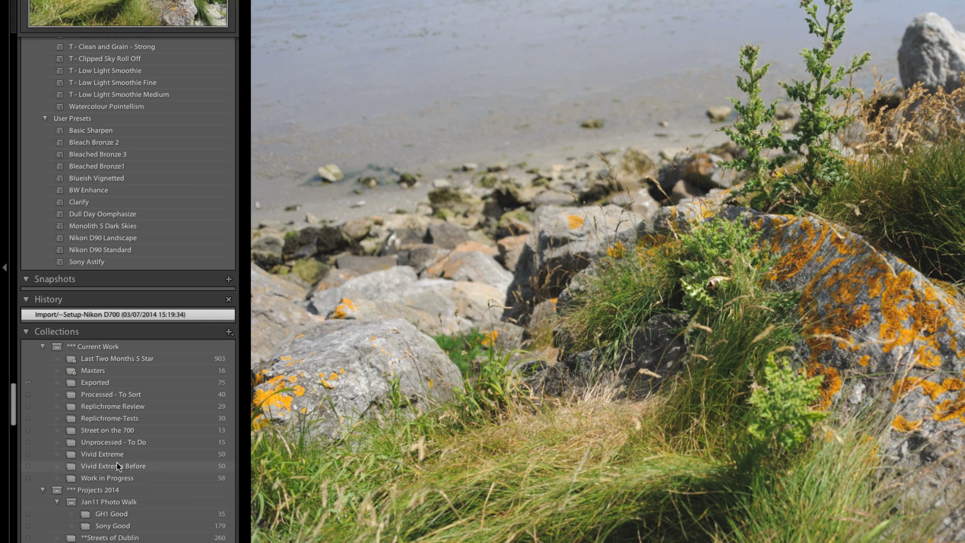
{"action": "left_click", "coordinate": [27, 331]}
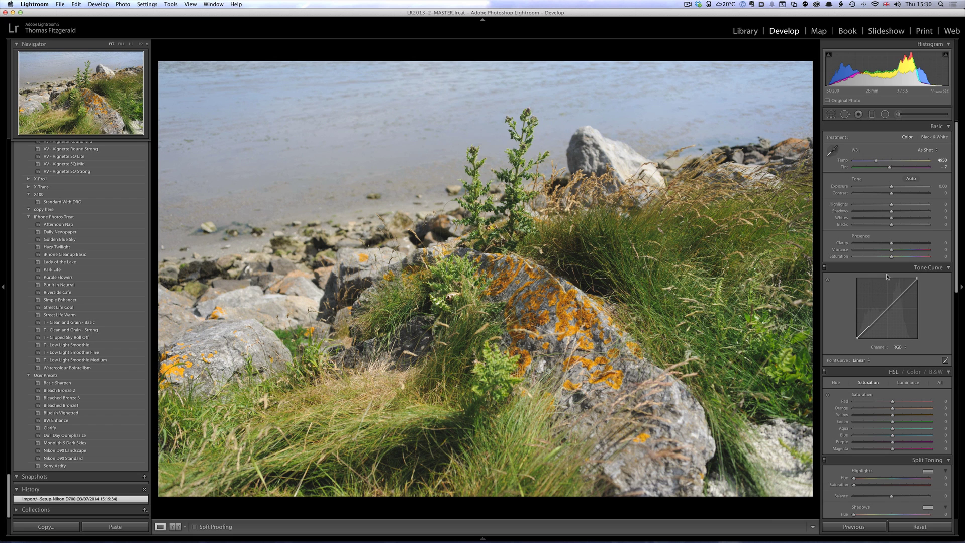
- Review the develop adjustments down to Camera Calibration and set the camera profile to Camera Vivid v4
{"action": "scroll", "coordinate": [885, 273], "scroll_direction": "down", "scroll_amount": 3}
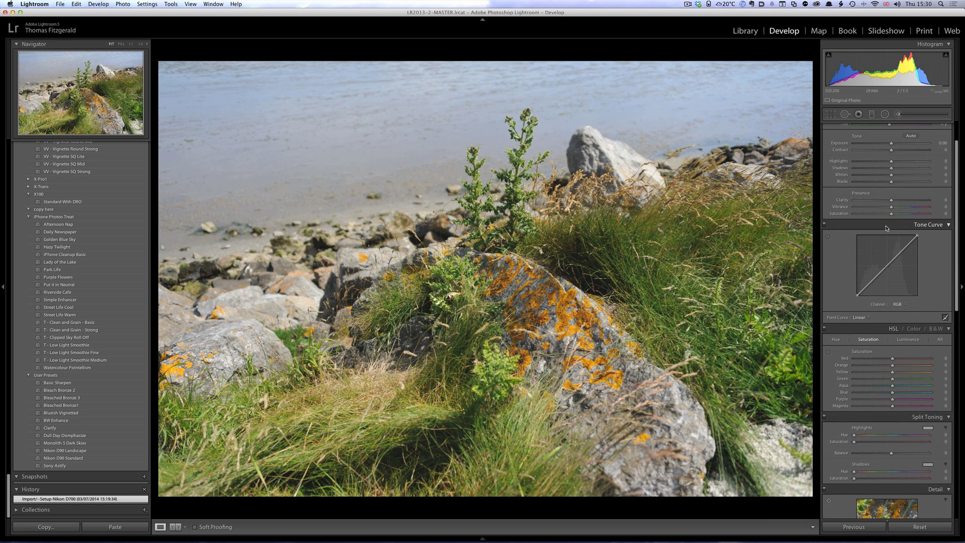
{"action": "scroll", "coordinate": [885, 273], "scroll_direction": "down", "scroll_amount": 15}
{"action": "scroll", "coordinate": [885, 226], "scroll_direction": "down", "scroll_amount": 8}
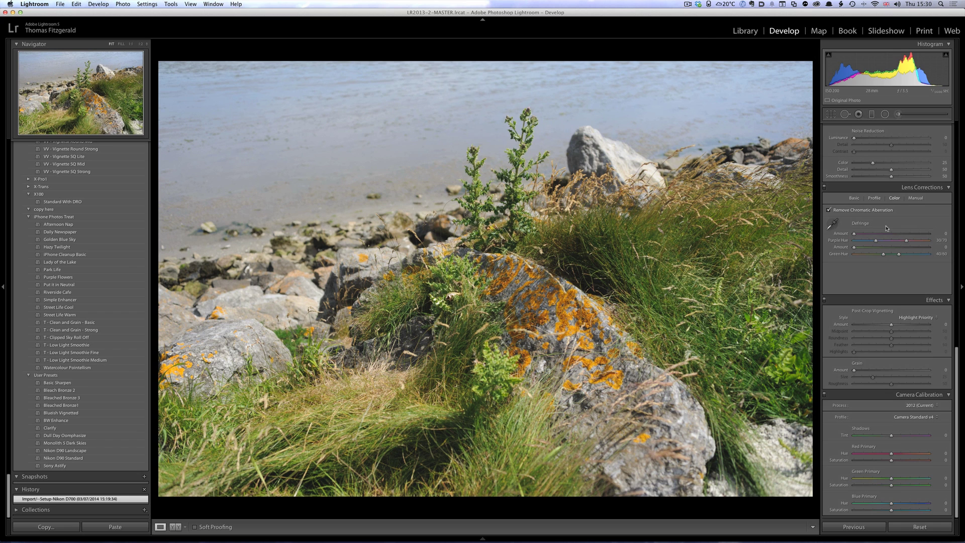
{"action": "scroll", "coordinate": [886, 227], "scroll_direction": "up", "scroll_amount": 18}
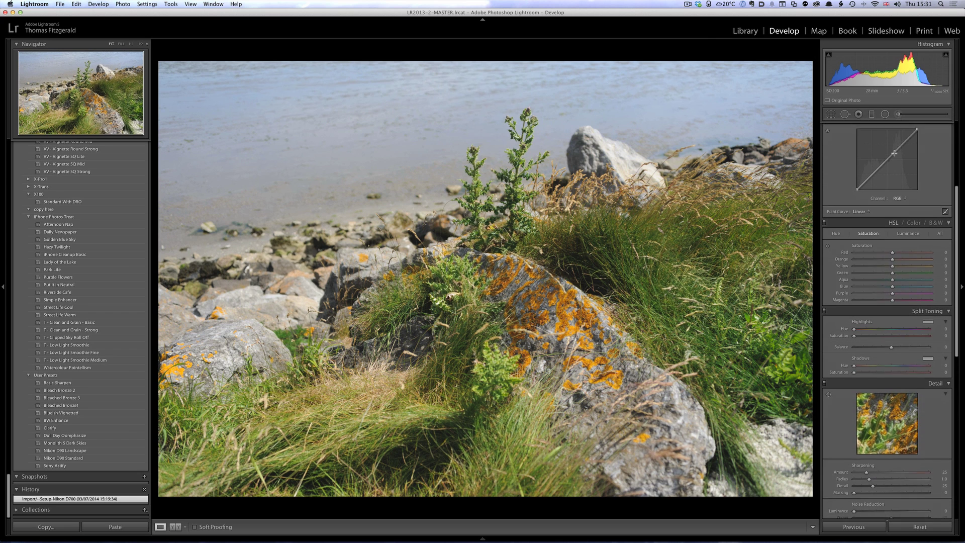
{"action": "scroll", "coordinate": [894, 153], "scroll_direction": "down", "scroll_amount": 1}
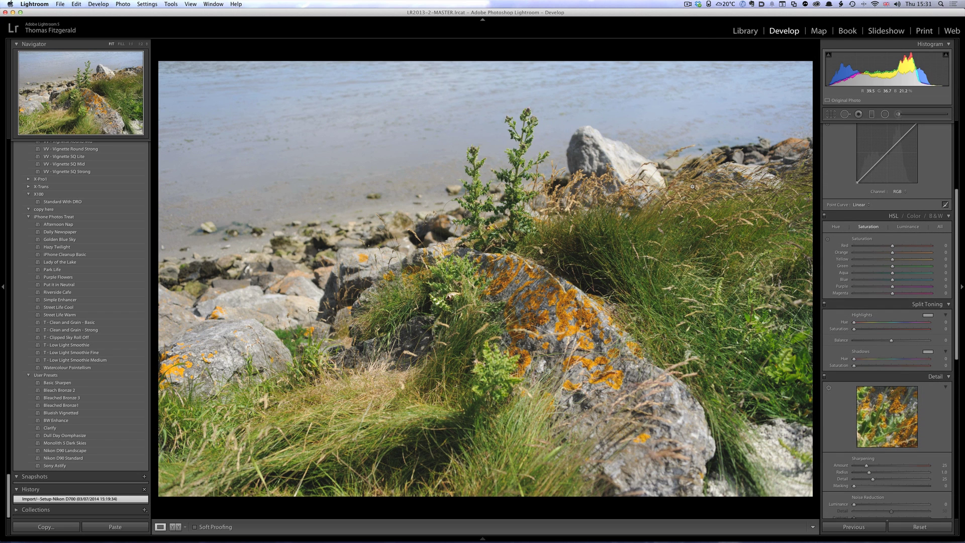
{"action": "scroll", "coordinate": [888, 267], "scroll_direction": "down", "scroll_amount": 1}
{"action": "scroll", "coordinate": [888, 267], "scroll_direction": "down", "scroll_amount": 20}
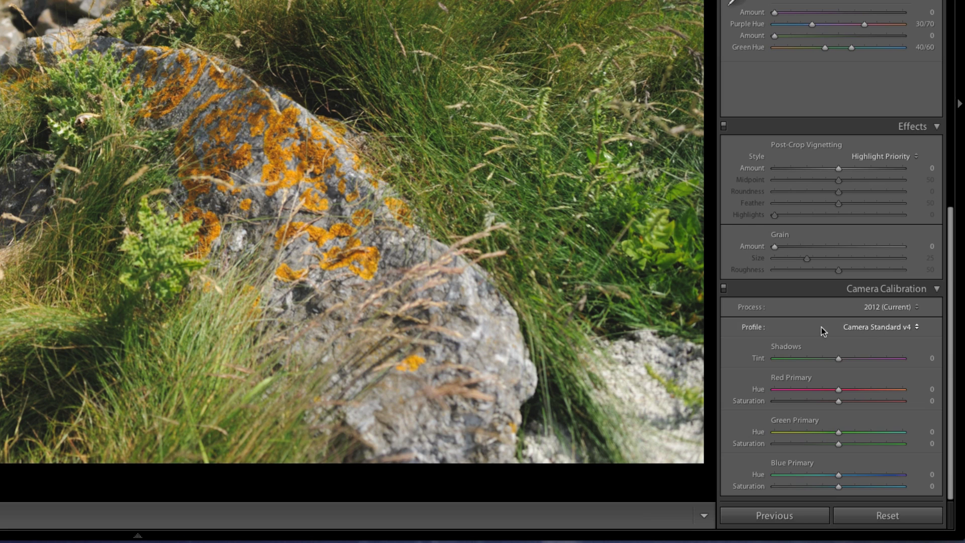
{"action": "left_click", "coordinate": [901, 328]}
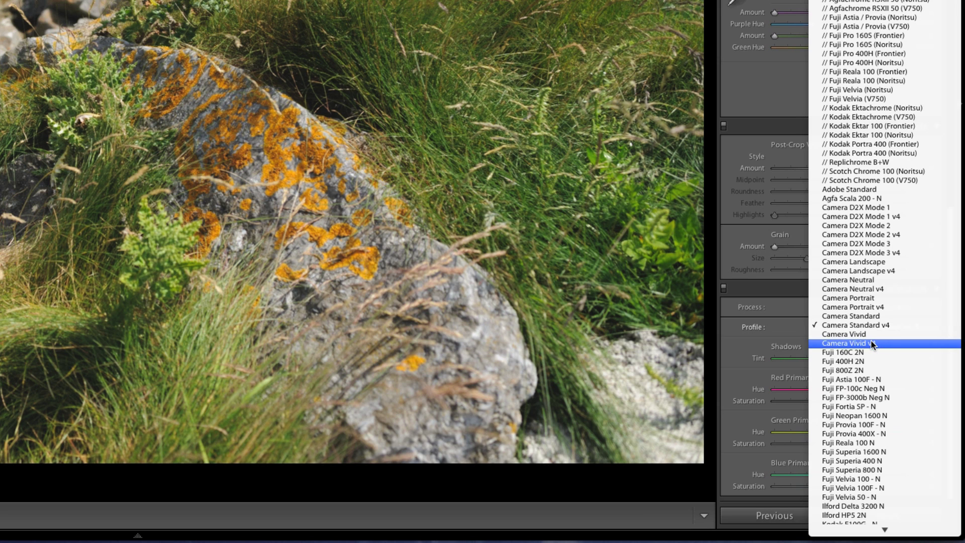
{"action": "left_click", "coordinate": [852, 343]}
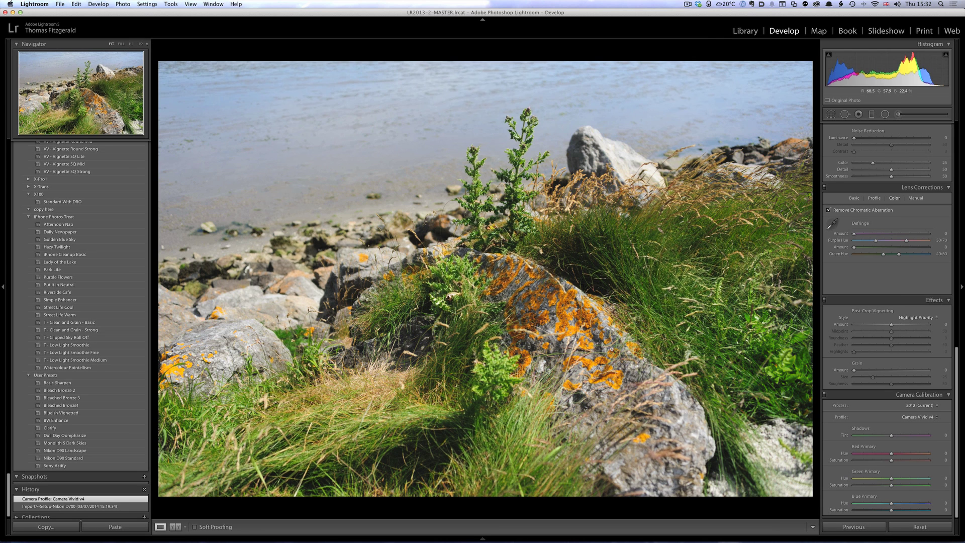
{"action": "left_click", "coordinate": [909, 418]}
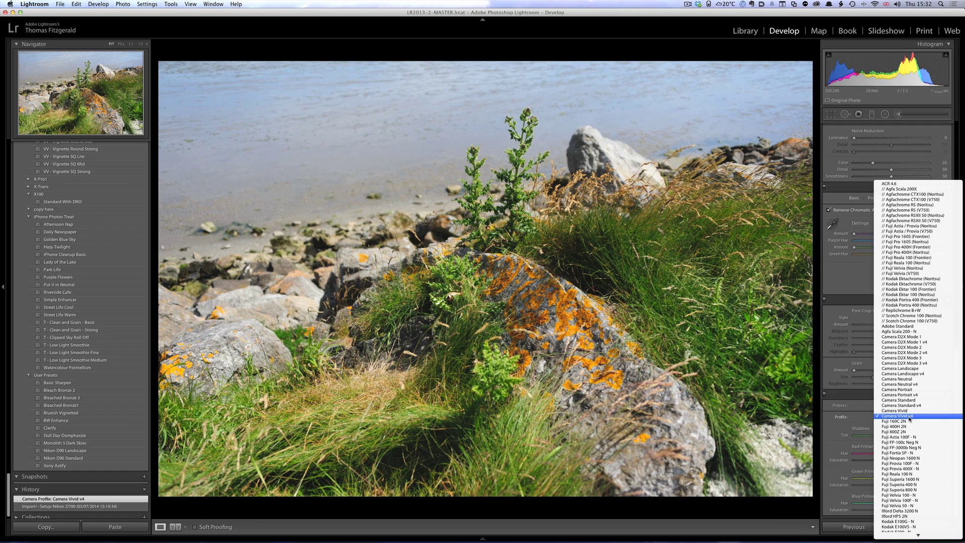
{"action": "left_click", "coordinate": [827, 401]}
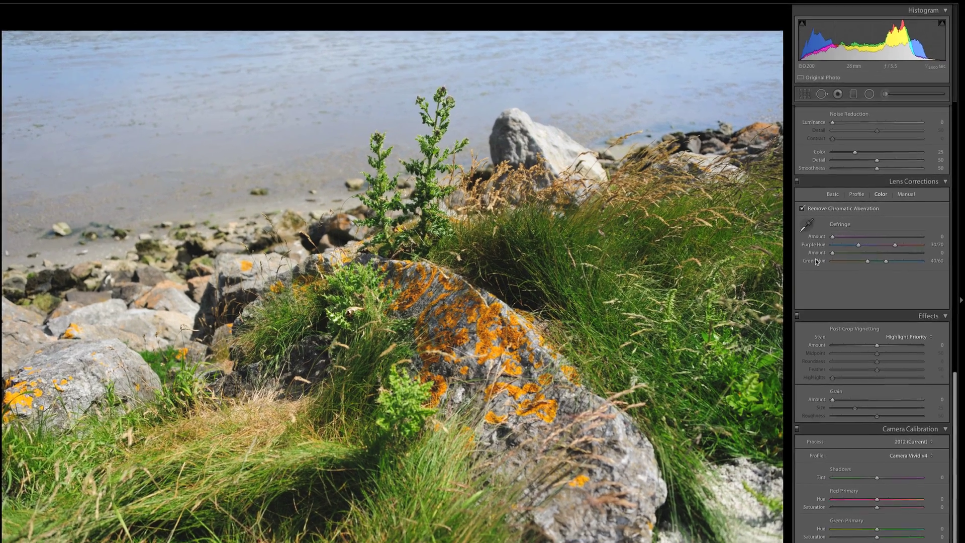
- Compare the photo with and without lens profile corrections in the basic lens settings, leaving the corrections enabled
{"action": "left_click", "coordinate": [832, 194]}
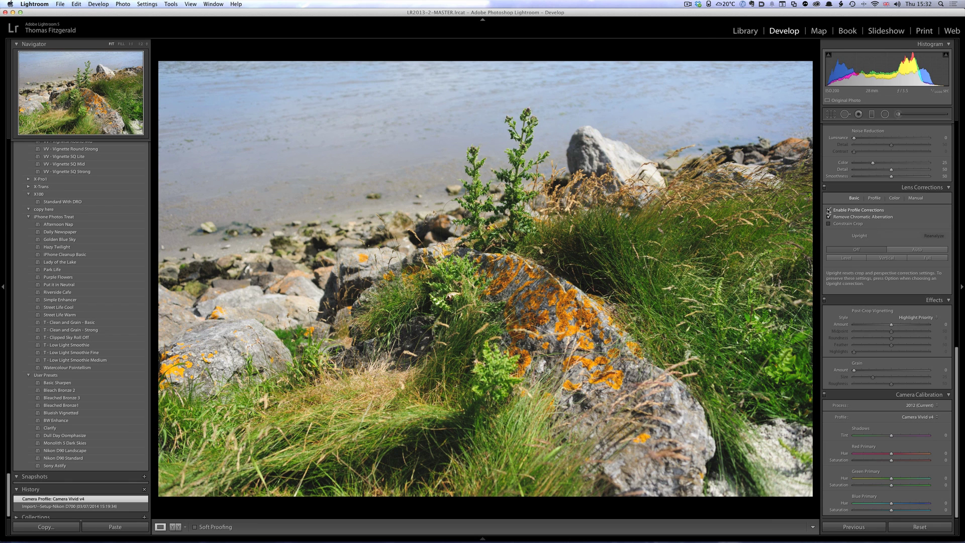
{"action": "left_click", "coordinate": [828, 210]}
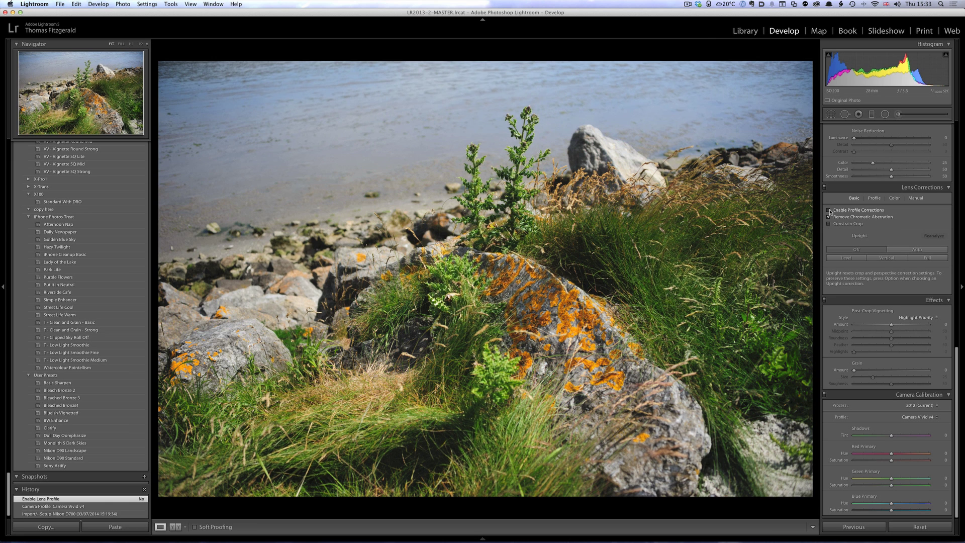
{"action": "left_click", "coordinate": [829, 210]}
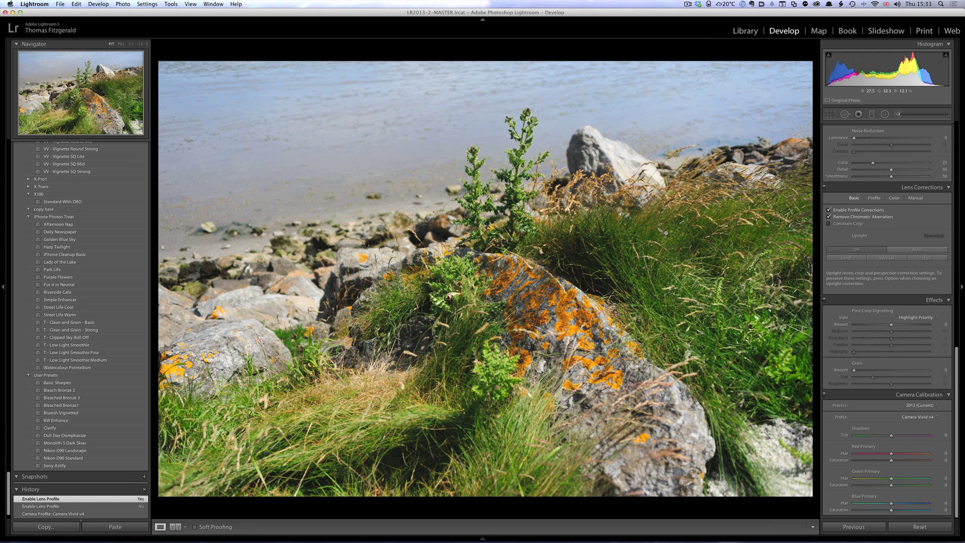
- Try a contrast of +43 on the shoreline photo and bring it back down to +2
{"action": "scroll", "coordinate": [858, 148], "scroll_direction": "up", "scroll_amount": 10}
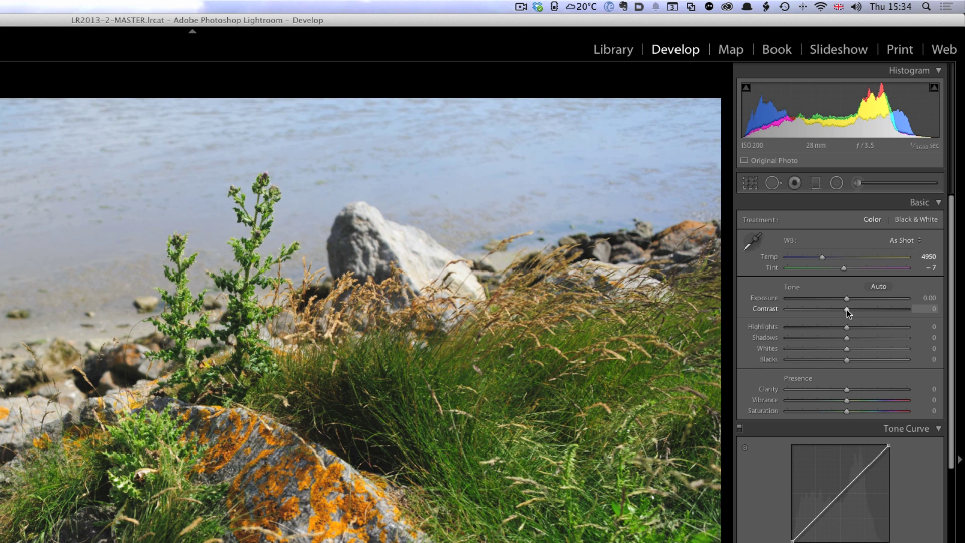
{"action": "left_click_drag", "start_coordinate": [846, 310], "coordinate": [872, 309]}
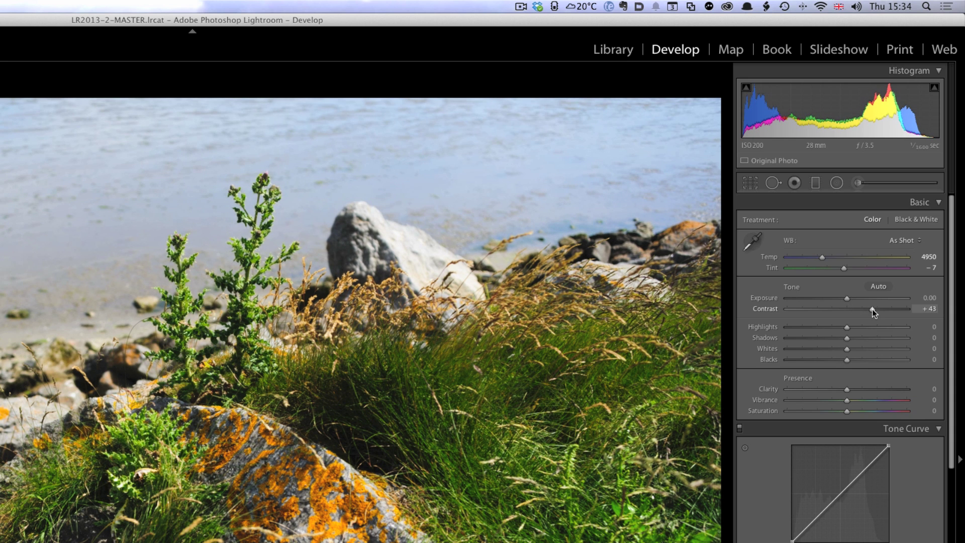
{"action": "left_click_drag", "start_coordinate": [872, 309], "coordinate": [848, 310]}
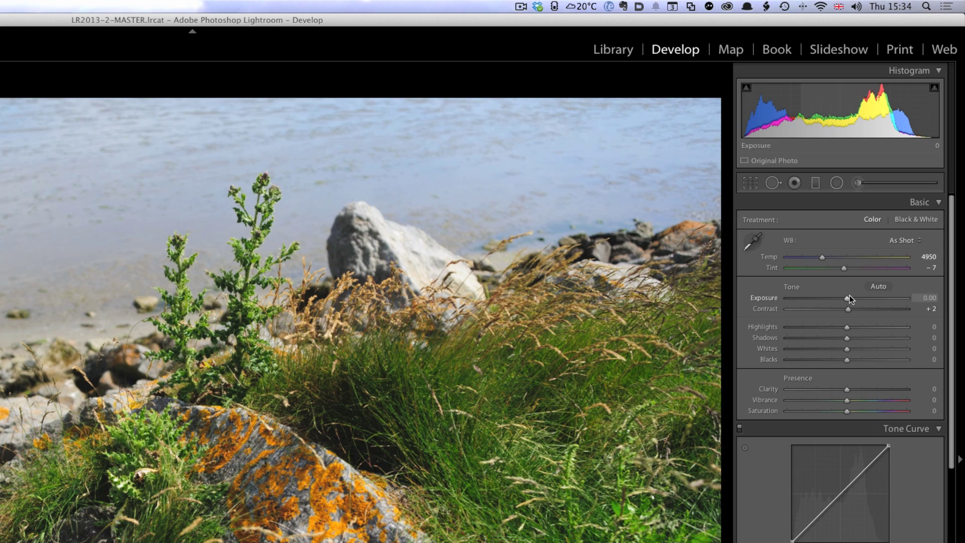
- Try exposure values of +1.20, +1.65 and −1.30, and reset the exposure to its default
{"action": "left_click_drag", "start_coordinate": [846, 298], "coordinate": [862, 298]}
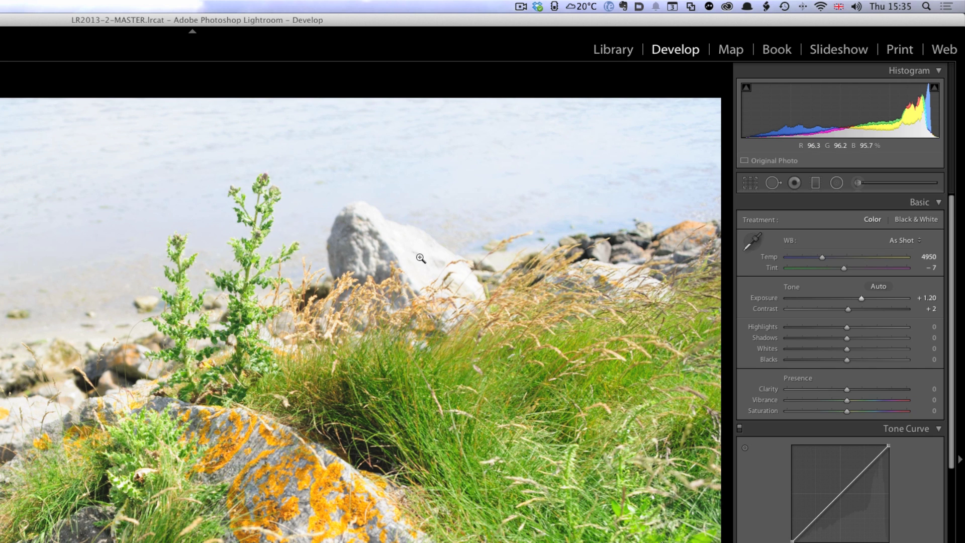
{"action": "mouse_move", "coordinate": [858, 296]}
{"action": "left_mouse_down"}
{"action": "mouse_move", "coordinate": [889, 297]}
{"action": "mouse_move", "coordinate": [868, 295]}
{"action": "left_mouse_up"}
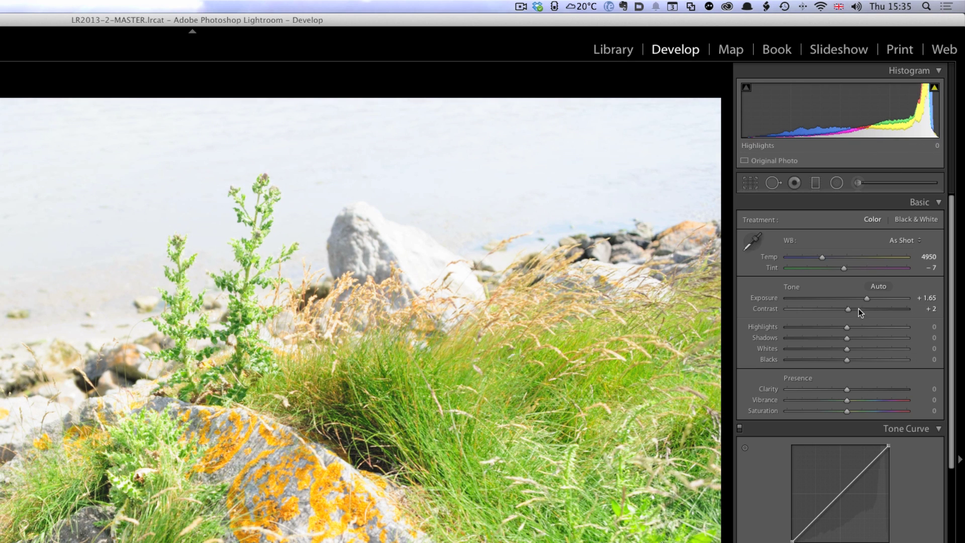
{"action": "left_click_drag", "start_coordinate": [867, 299], "coordinate": [833, 296]}
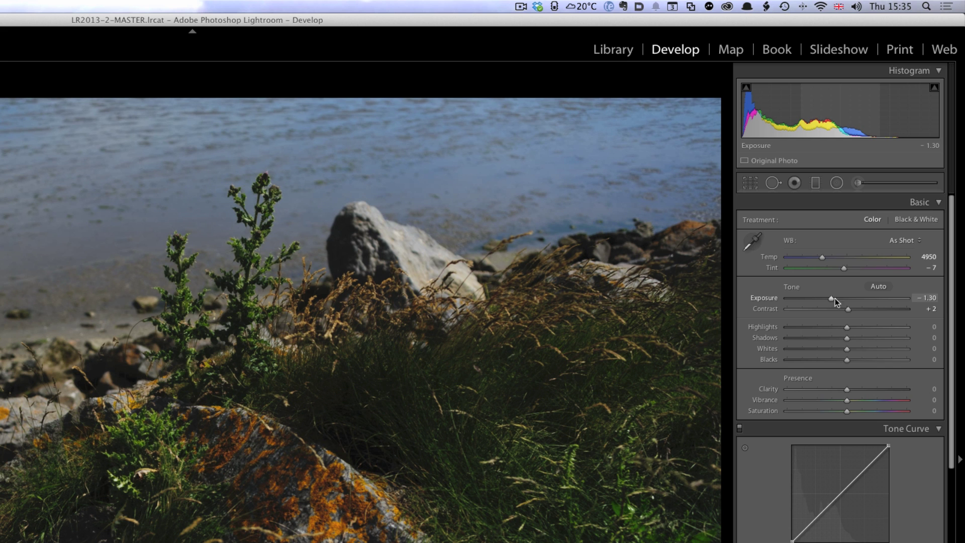
{"action": "double_click", "coordinate": [832, 297]}
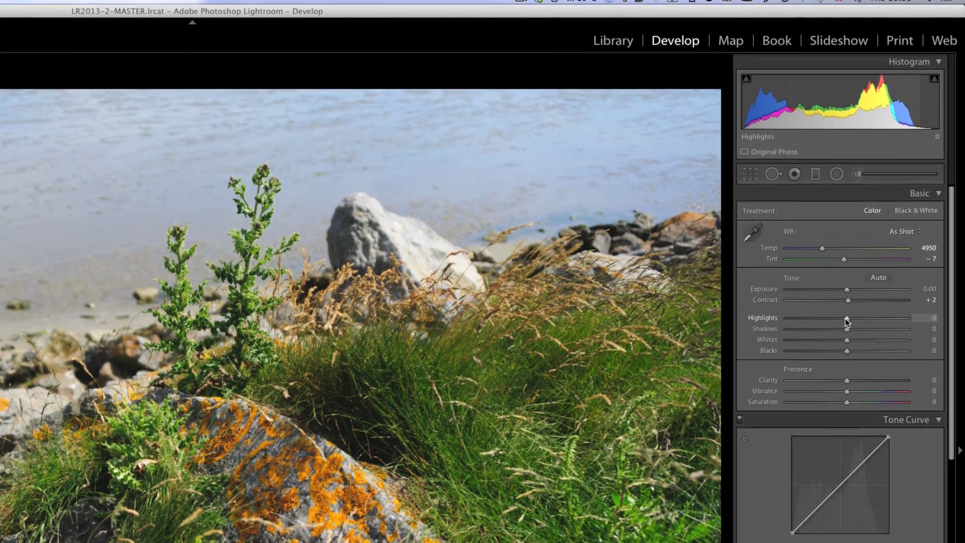
- Try highlights at −79 and −55, whites at +13 and a small blacks change, and reset all three
{"action": "left_click_drag", "start_coordinate": [846, 315], "coordinate": [801, 291]}
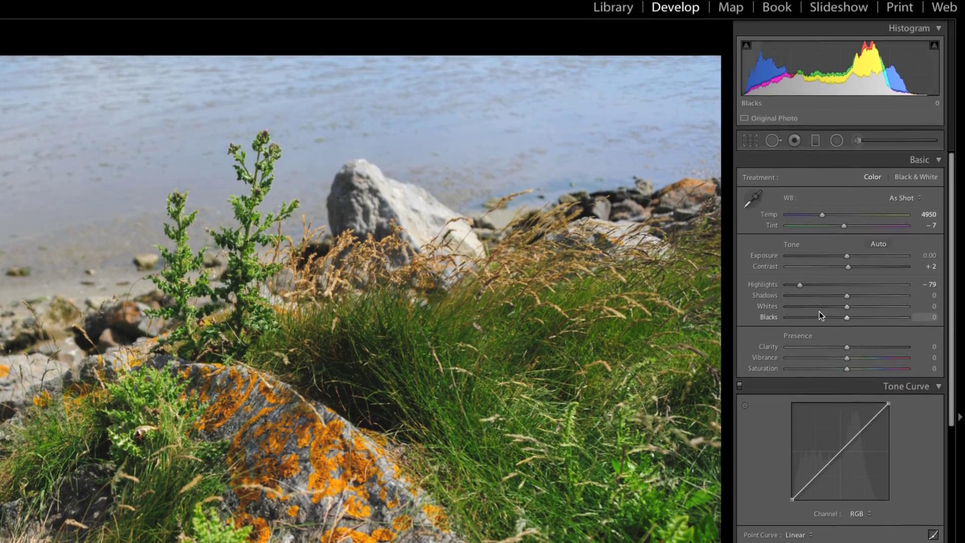
{"action": "left_click_drag", "start_coordinate": [799, 286], "coordinate": [814, 287]}
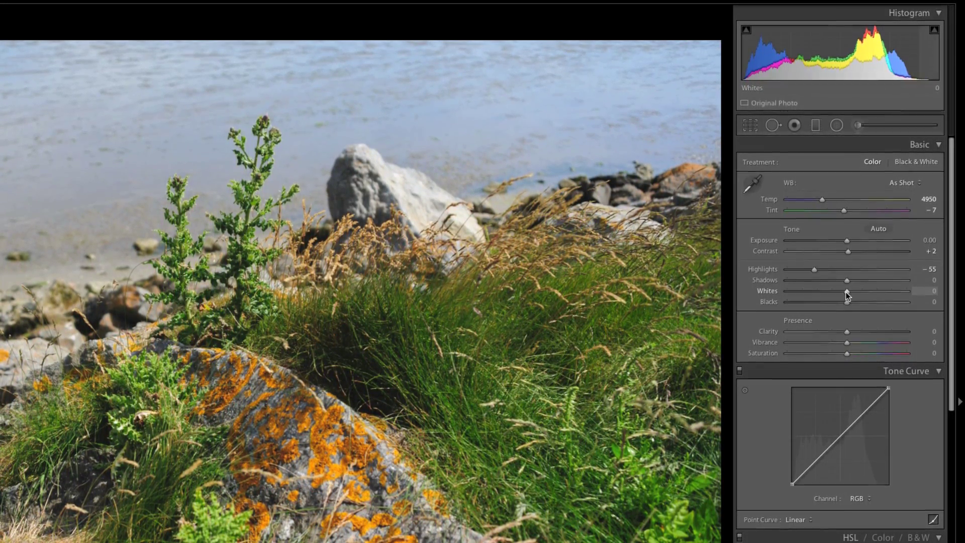
{"action": "mouse_move", "coordinate": [847, 292]}
{"action": "left_mouse_down"}
{"action": "mouse_move", "coordinate": [882, 291]}
{"action": "mouse_move", "coordinate": [854, 291]}
{"action": "left_mouse_up"}
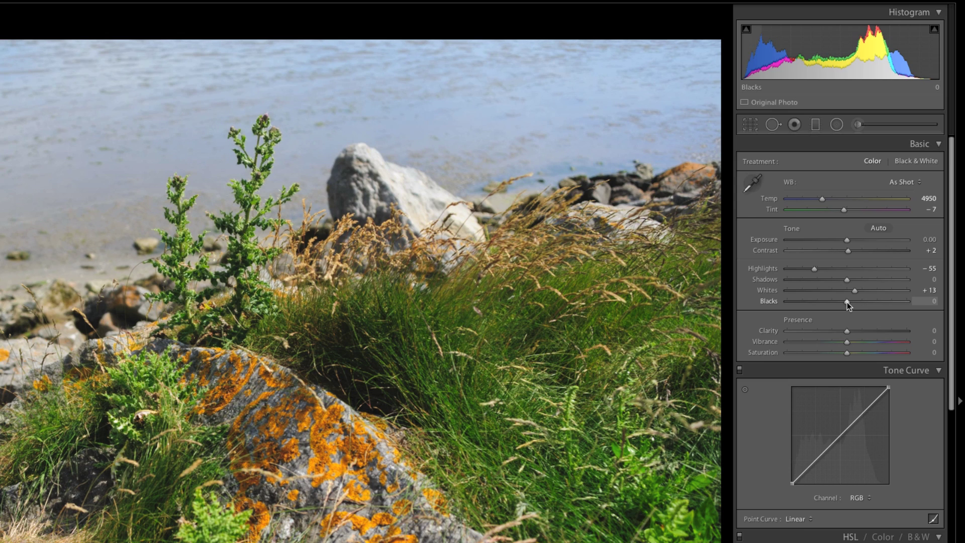
{"action": "mouse_move", "coordinate": [847, 303]}
{"action": "left_mouse_down"}
{"action": "mouse_move", "coordinate": [824, 301]}
{"action": "mouse_move", "coordinate": [891, 302]}
{"action": "mouse_move", "coordinate": [849, 301]}
{"action": "left_mouse_up"}
{"action": "double_click", "coordinate": [848, 301]}
{"action": "double_click", "coordinate": [854, 291]}
{"action": "double_click", "coordinate": [814, 267]}
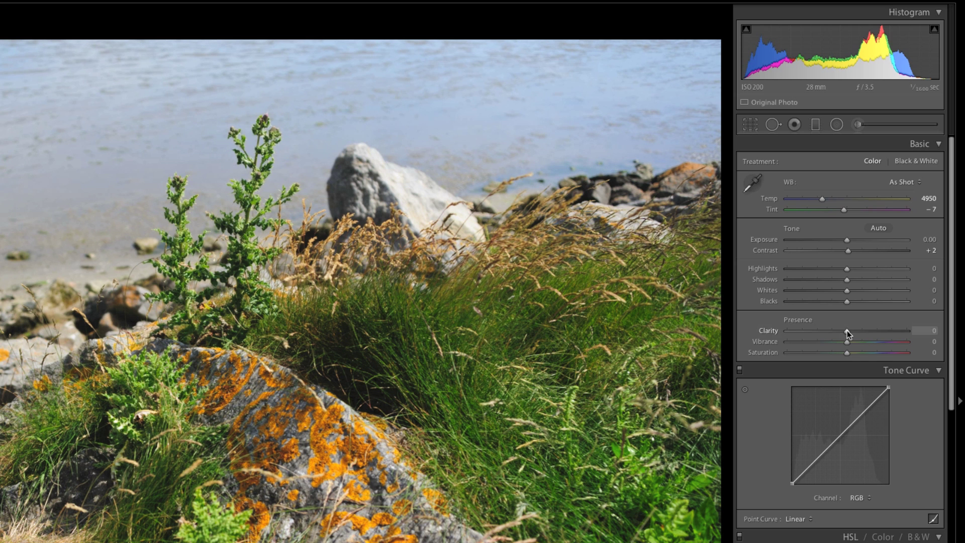
- Try a strong clarity boost and a vibrance of +69, and reset both to default
{"action": "left_click_drag", "start_coordinate": [847, 330], "coordinate": [887, 342]}
{"action": "double_click", "coordinate": [879, 331]}
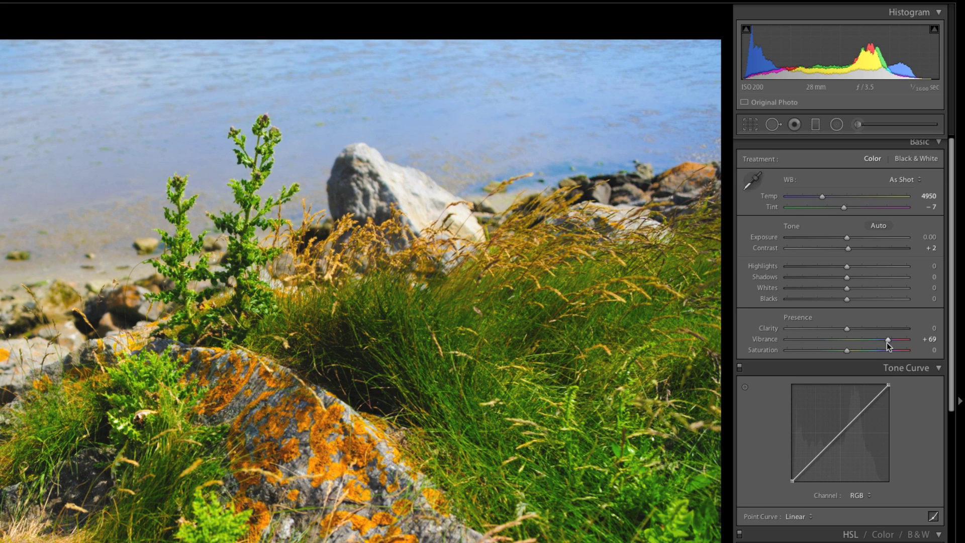
{"action": "double_click", "coordinate": [887, 342]}
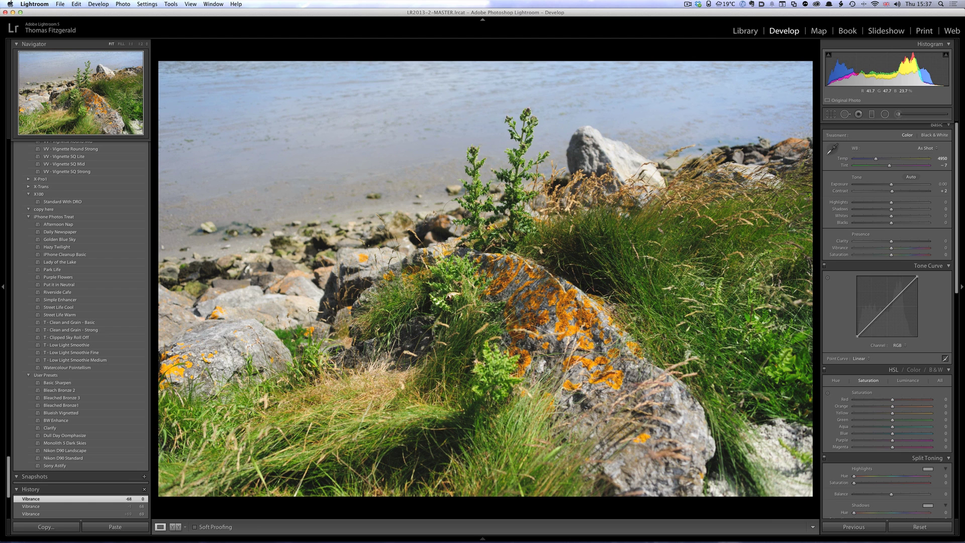
- Set the exposure to +0.40, raise the vibrance slightly and set the clarity to +12
{"action": "left_click_drag", "start_coordinate": [891, 184], "coordinate": [896, 184]}
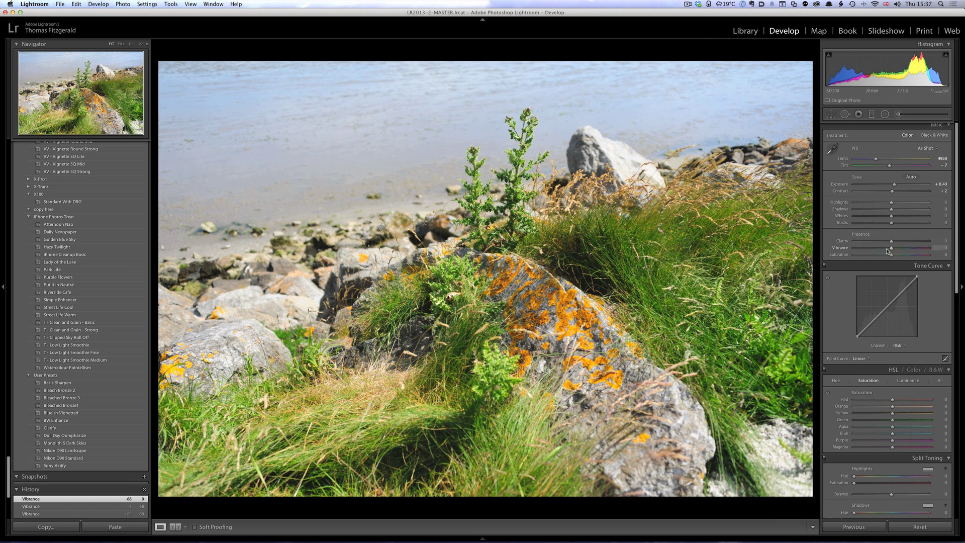
{"action": "key", "text": "Up"}
{"action": "key", "text": "Up"}
{"action": "key", "text": "Up"}
{"action": "key", "text": "Up"}
{"action": "key", "text": "Up"}
{"action": "left_click_drag", "start_coordinate": [890, 240], "coordinate": [898, 242]}
- Add a dark post-crop vignette with amount −33, roundness +87 and feather 59
{"action": "scroll", "coordinate": [907, 327], "scroll_direction": "down", "scroll_amount": 15}
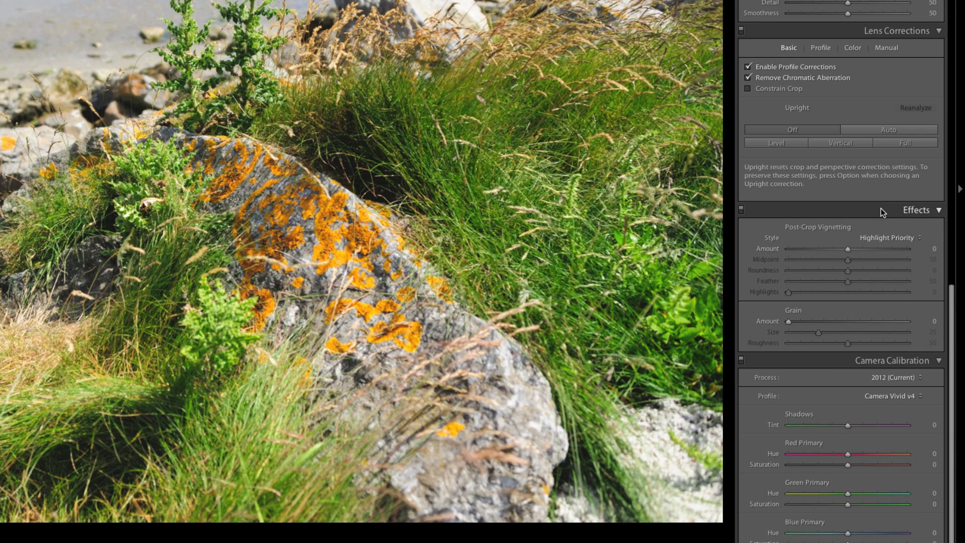
{"action": "left_click_drag", "start_coordinate": [847, 249], "coordinate": [833, 250]}
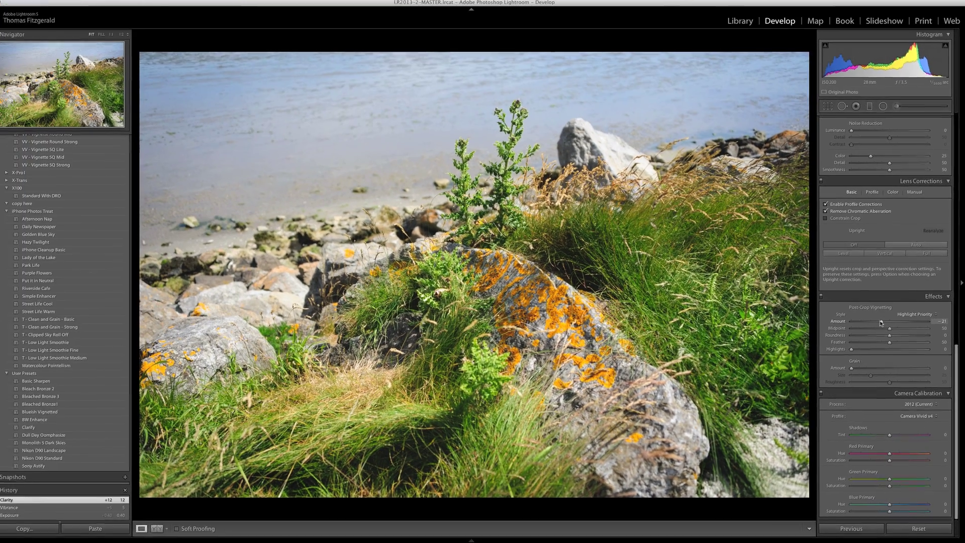
{"action": "mouse_move", "coordinate": [880, 323]}
{"action": "left_mouse_down"}
{"action": "mouse_move", "coordinate": [924, 342]}
{"action": "mouse_move", "coordinate": [895, 346]}
{"action": "mouse_move", "coordinate": [868, 327]}
{"action": "mouse_move", "coordinate": [877, 326]}
{"action": "left_mouse_up"}
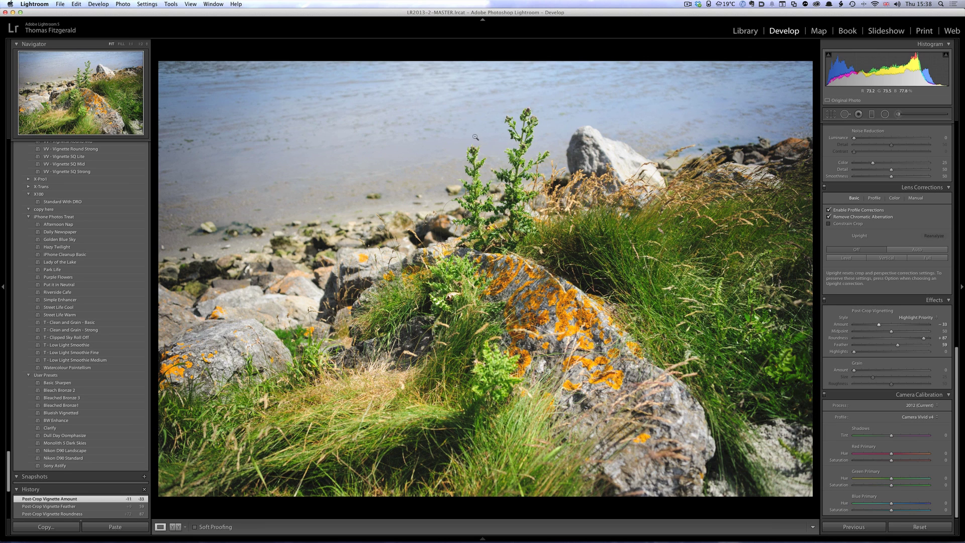
- Draw a slanted graduated filter across the water and set its highlights to −83 and saturation to 10, leaving exposure at default
{"action": "left_click", "coordinate": [873, 115]}
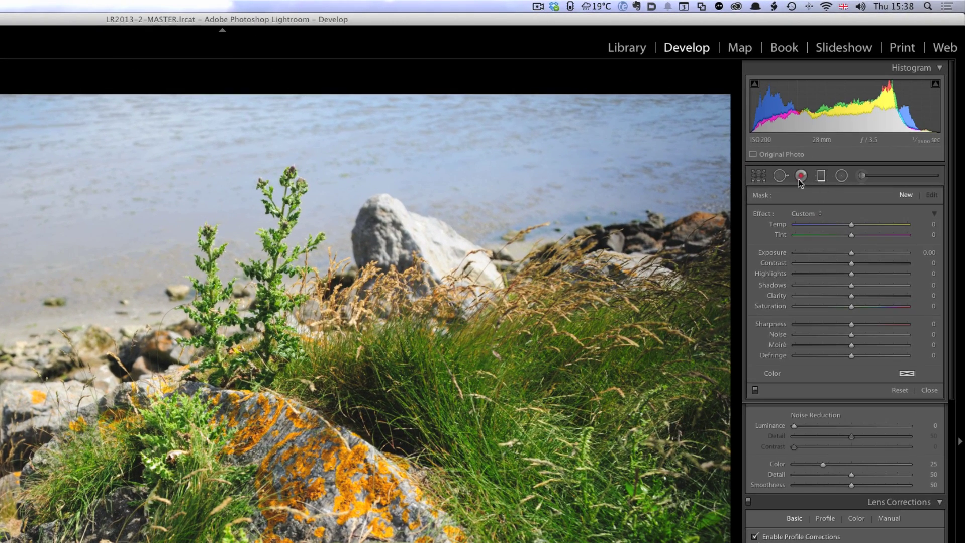
{"action": "left_click_drag", "start_coordinate": [227, 239], "coordinate": [492, 306]}
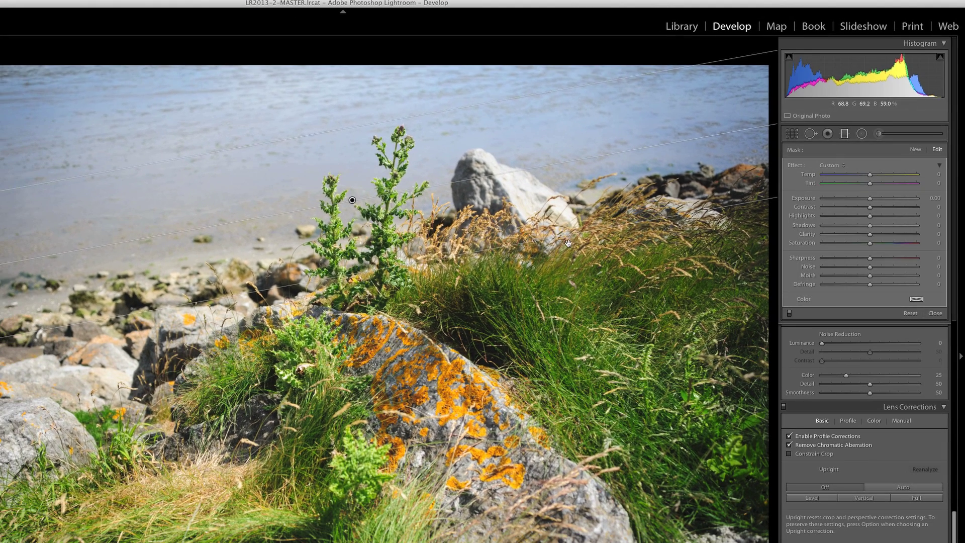
{"action": "left_click_drag", "start_coordinate": [869, 198], "coordinate": [831, 198]}
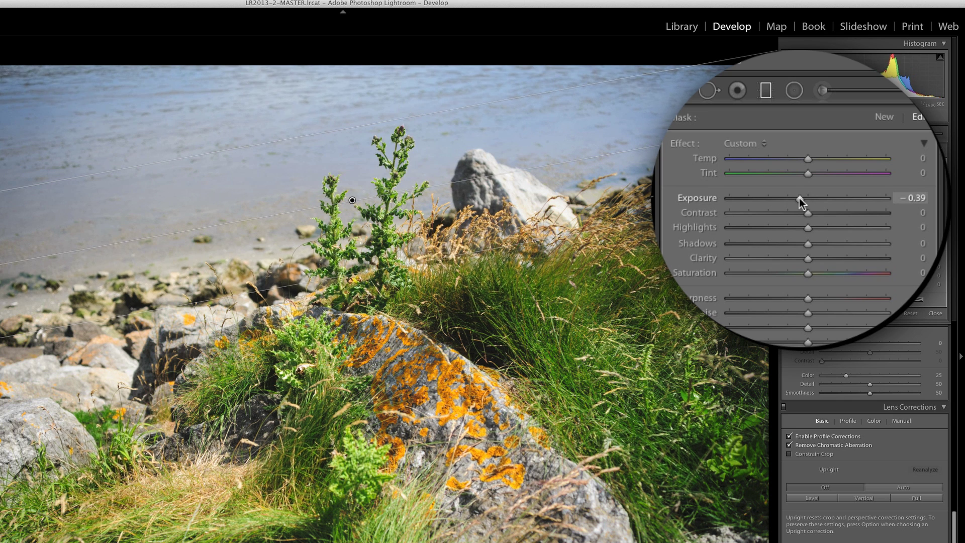
{"action": "double_click", "coordinate": [799, 198]}
{"action": "mouse_move", "coordinate": [800, 241]}
{"action": "left_mouse_down"}
{"action": "mouse_move", "coordinate": [815, 242]}
{"action": "mouse_move", "coordinate": [799, 242]}
{"action": "left_mouse_up"}
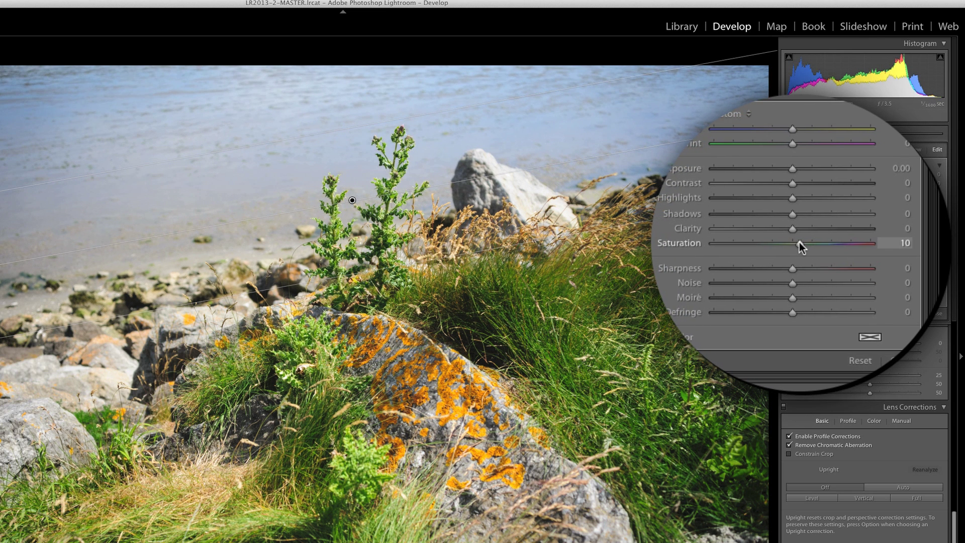
{"action": "left_click", "coordinate": [799, 215]}
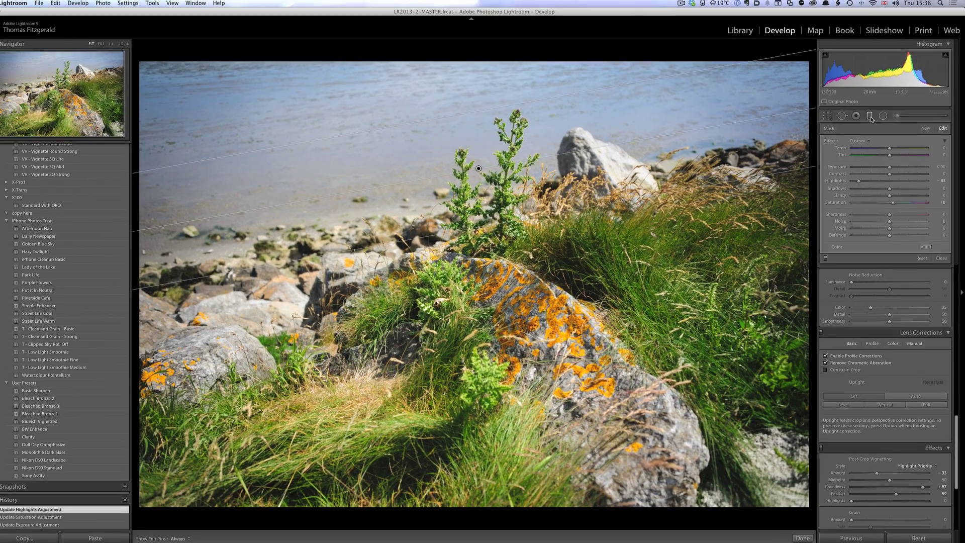
{"action": "left_click", "coordinate": [861, 133]}
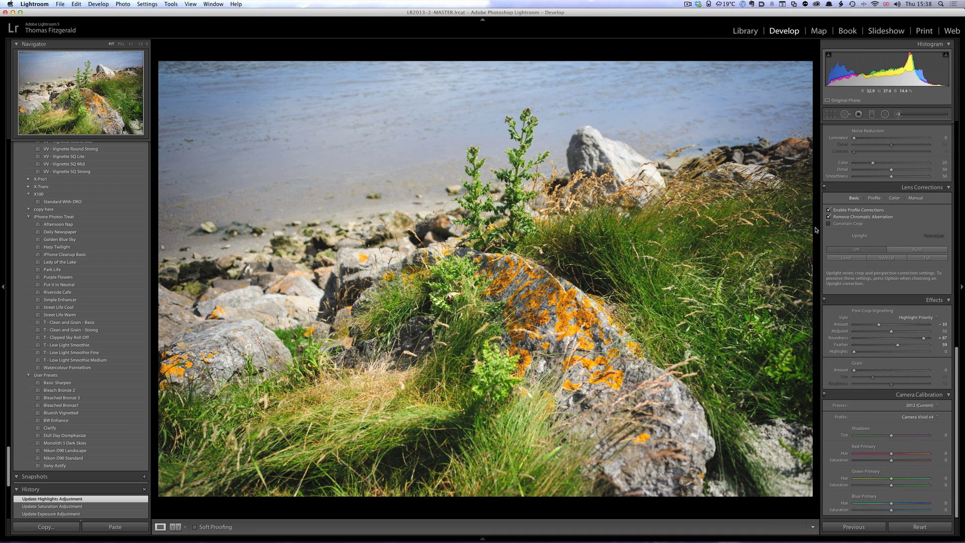
- Refine the shoreline photo's overall tone with exposure +0.68, highlights −22, shadows −29 and blacks −32
{"action": "scroll", "coordinate": [888, 216], "scroll_direction": "up", "scroll_amount": 10}
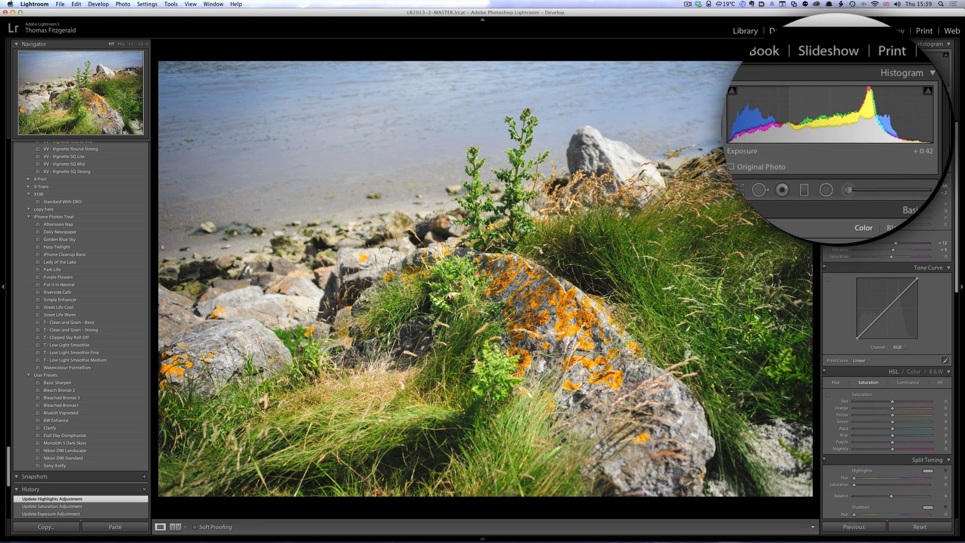
{"action": "left_click_drag", "start_coordinate": [888, 76], "coordinate": [899, 76]}
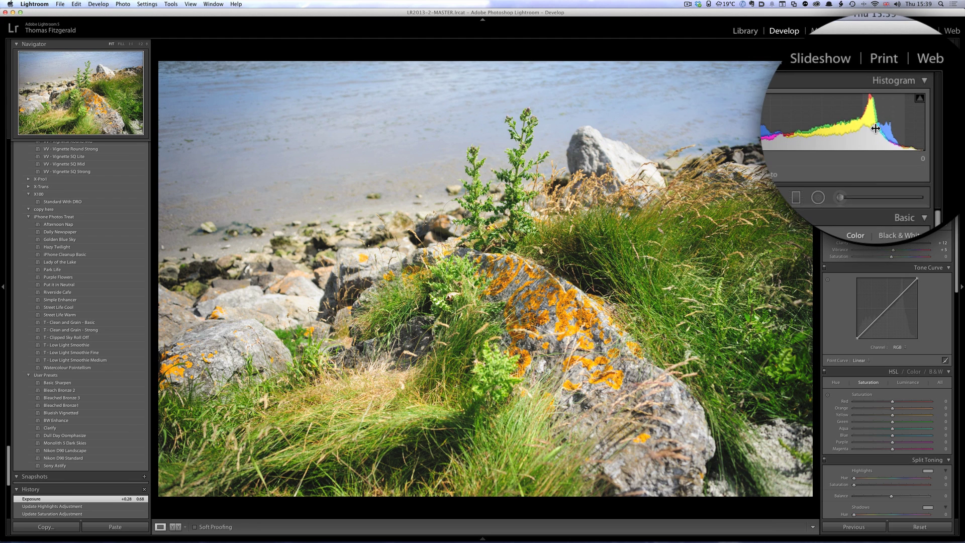
{"action": "left_click_drag", "start_coordinate": [864, 128], "coordinate": [838, 129]}
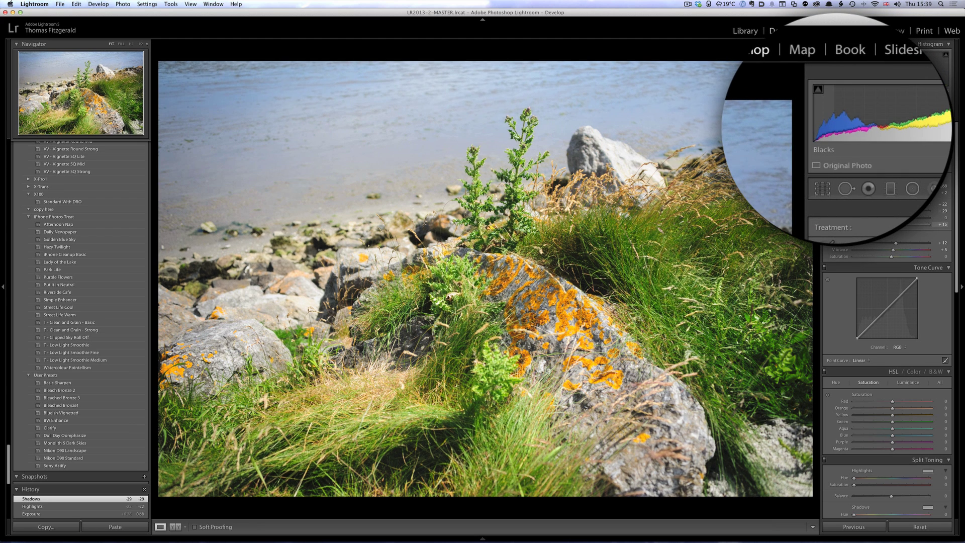
{"action": "left_click_drag", "start_coordinate": [840, 71], "coordinate": [828, 71]}
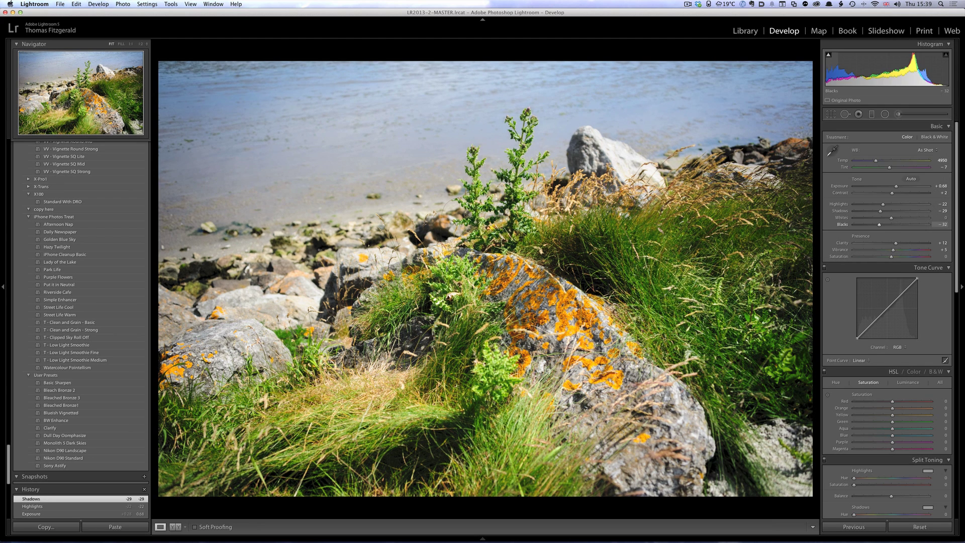
{"action": "left_click_drag", "start_coordinate": [832, 78], "coordinate": [832, 78]}
- Go to the photo of the bee on the yellow flower and look through the VSCO Film and Vivid Extreme develop presets
{"action": "key", "text": "Right"}
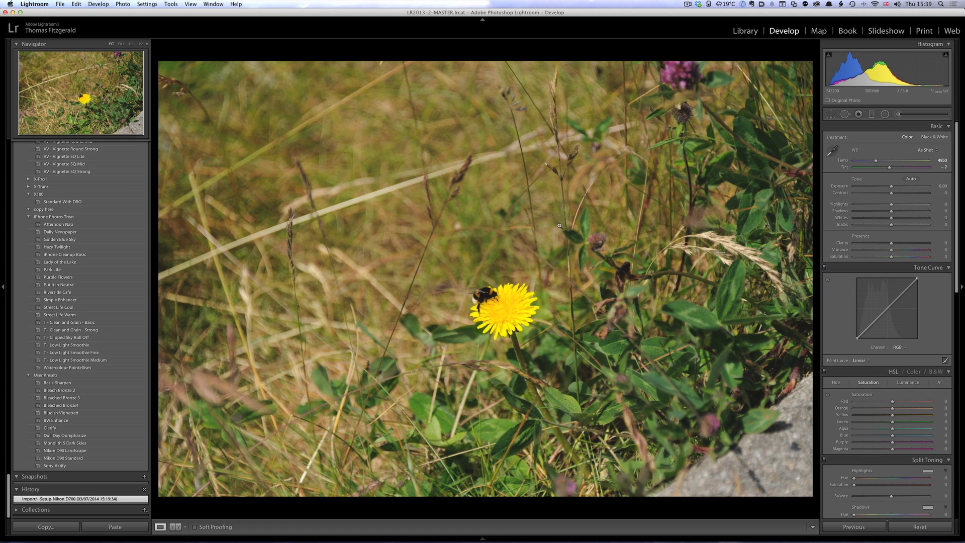
{"action": "scroll", "coordinate": [51, 194], "scroll_direction": "up", "scroll_amount": 10}
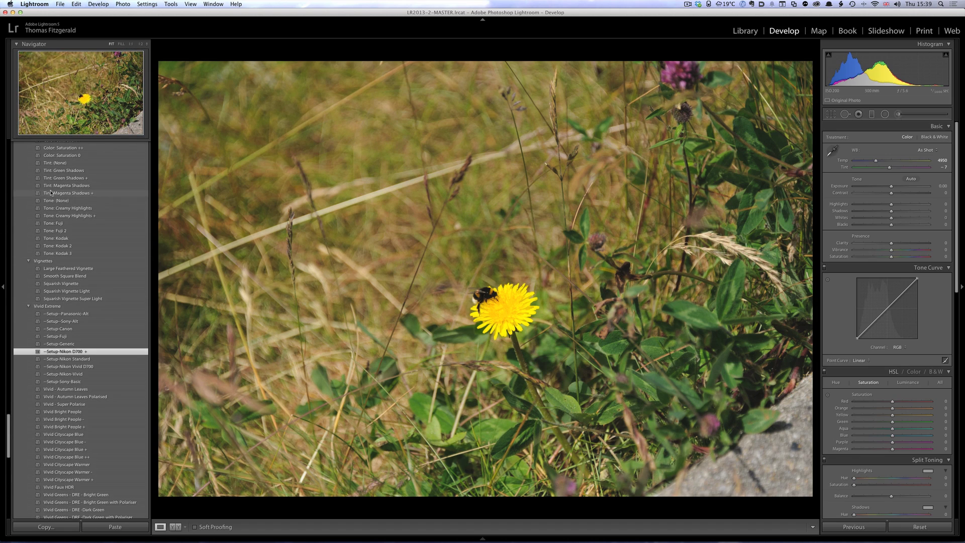
{"action": "scroll", "coordinate": [74, 215], "scroll_direction": "up", "scroll_amount": 5}
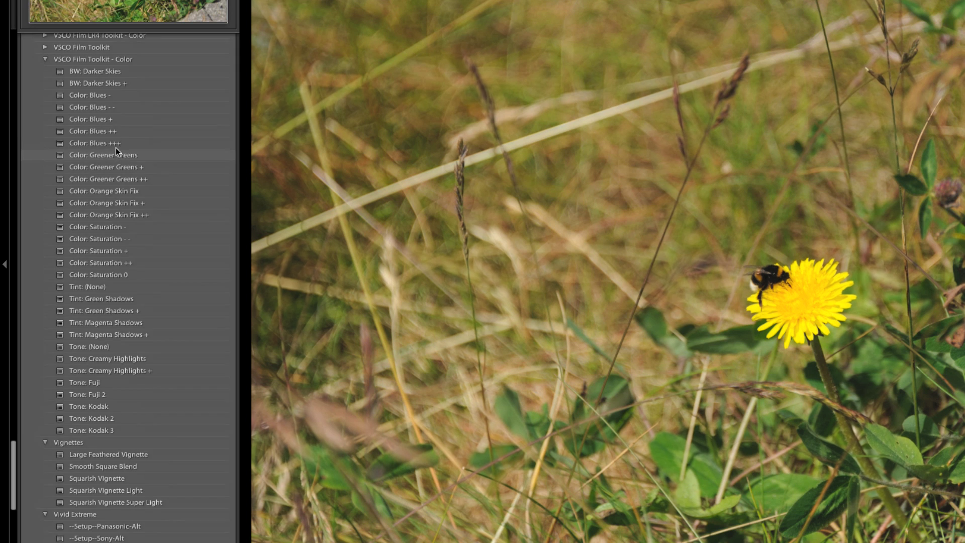
{"action": "scroll", "coordinate": [97, 181], "scroll_direction": "up", "scroll_amount": 3}
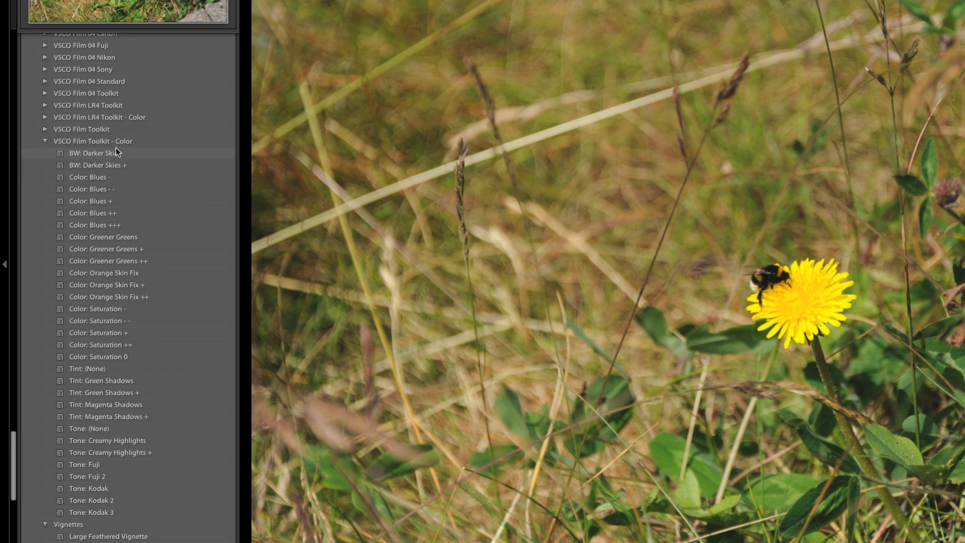
{"action": "scroll", "coordinate": [116, 147], "scroll_direction": "up", "scroll_amount": 3}
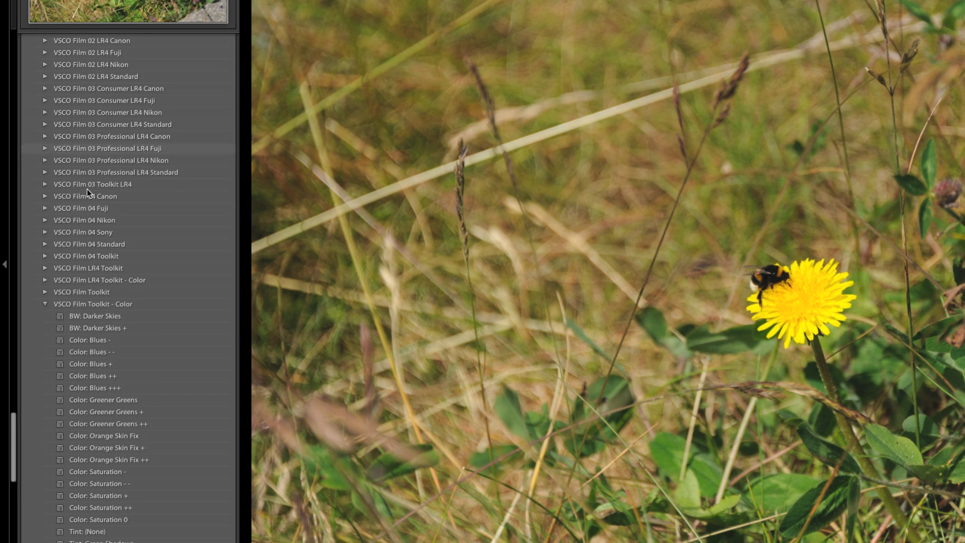
{"action": "scroll", "coordinate": [121, 114], "scroll_direction": "up", "scroll_amount": 5}
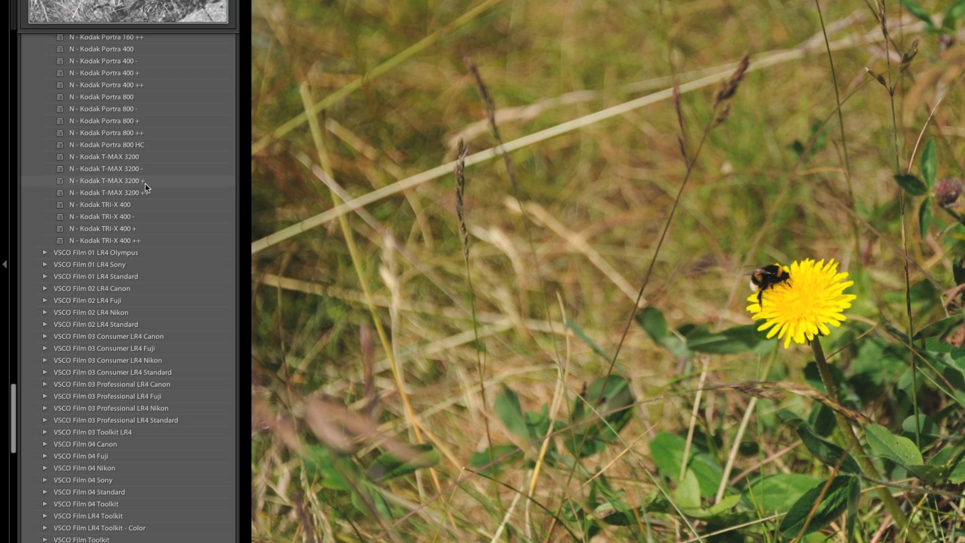
{"action": "scroll", "coordinate": [146, 183], "scroll_direction": "down", "scroll_amount": 3}
{"action": "scroll", "coordinate": [146, 187], "scroll_direction": "down", "scroll_amount": 4}
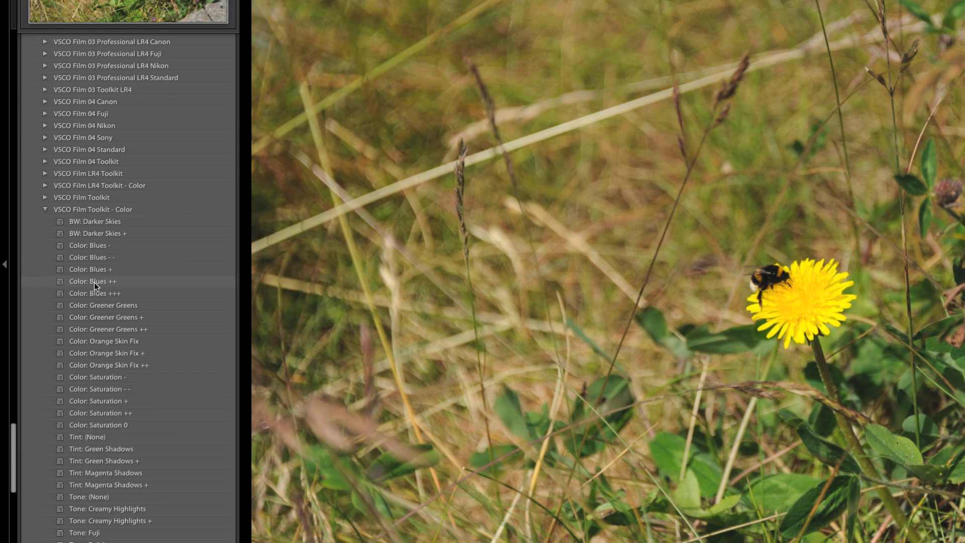
{"action": "scroll", "coordinate": [104, 218], "scroll_direction": "down", "scroll_amount": 3}
{"action": "scroll", "coordinate": [104, 218], "scroll_direction": "down", "scroll_amount": 9}
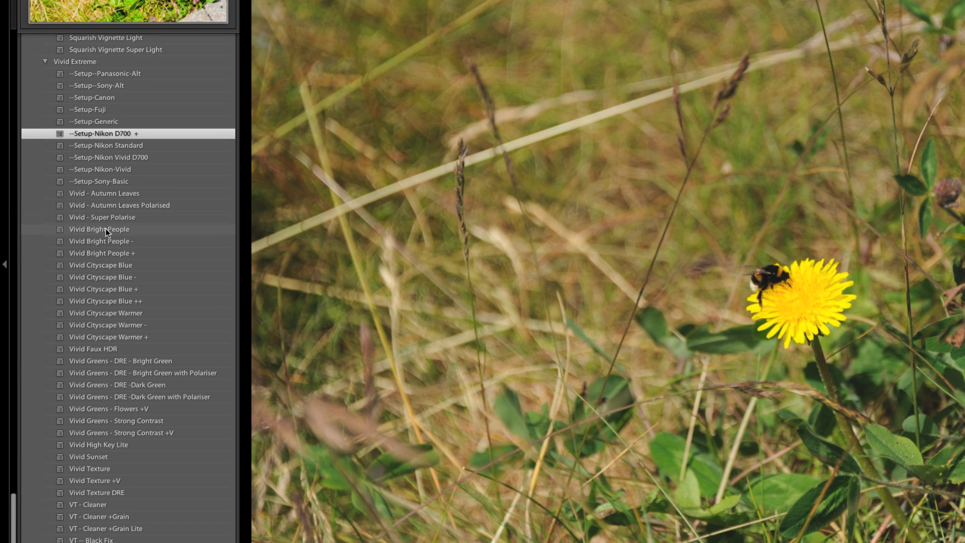
{"action": "scroll", "coordinate": [111, 125], "scroll_direction": "up", "scroll_amount": 12}
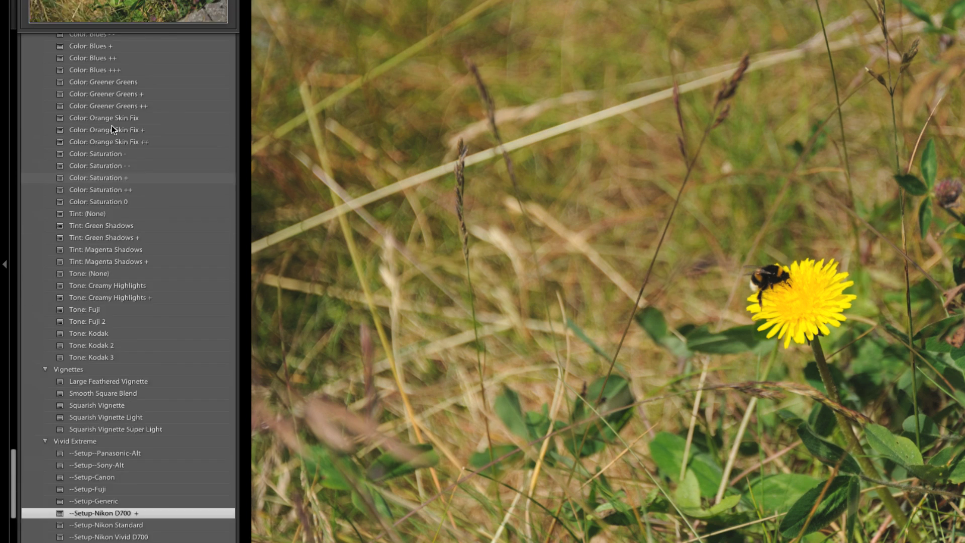
{"action": "scroll", "coordinate": [111, 125], "scroll_direction": "down", "scroll_amount": 5}
- Collapse the VSCO Film Toolkit - Color group and apply the N - Kodak E100G preset from VSCO Film 04 Nikon to the flower photo
{"action": "left_click", "coordinate": [46, 234]}
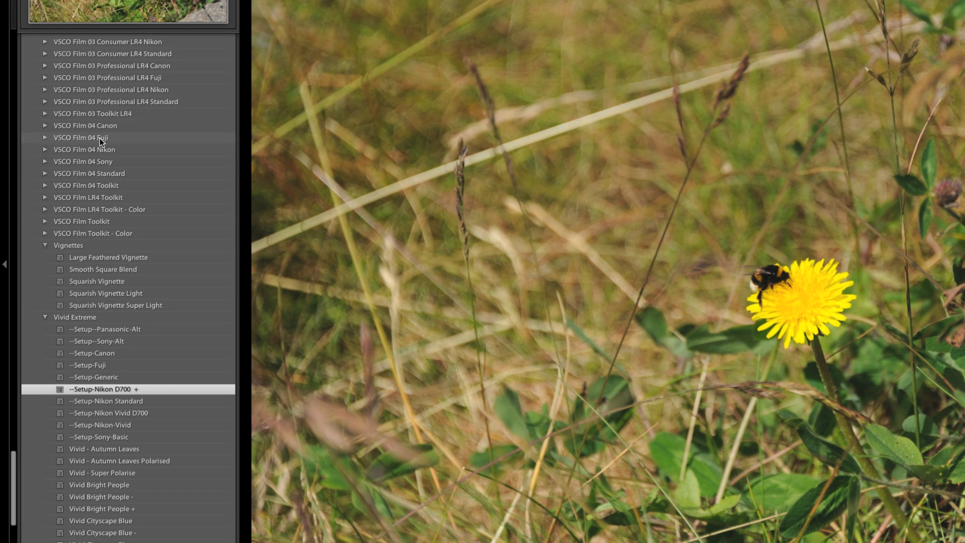
{"action": "left_click", "coordinate": [46, 149]}
{"action": "scroll", "coordinate": [165, 185], "scroll_direction": "down", "scroll_amount": 5}
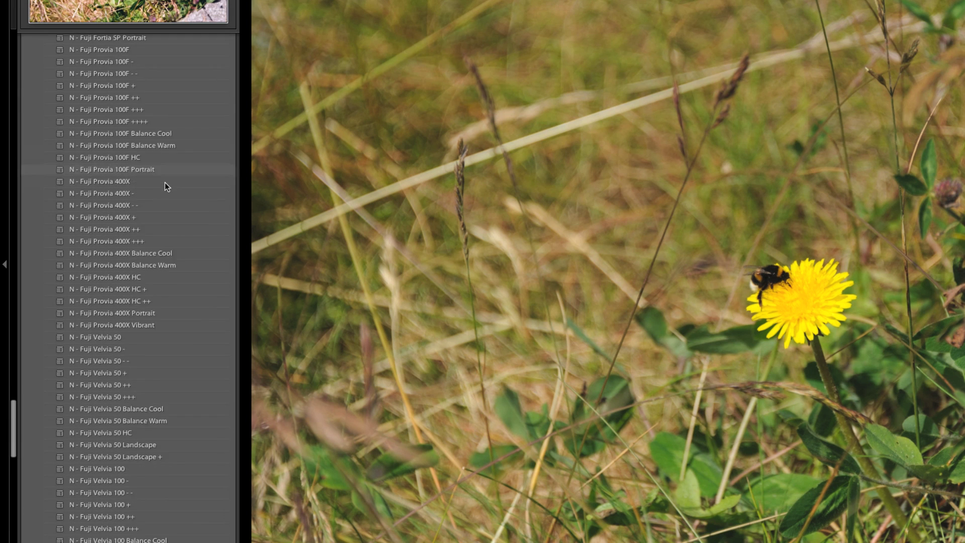
{"action": "scroll", "coordinate": [165, 182], "scroll_direction": "down", "scroll_amount": 12}
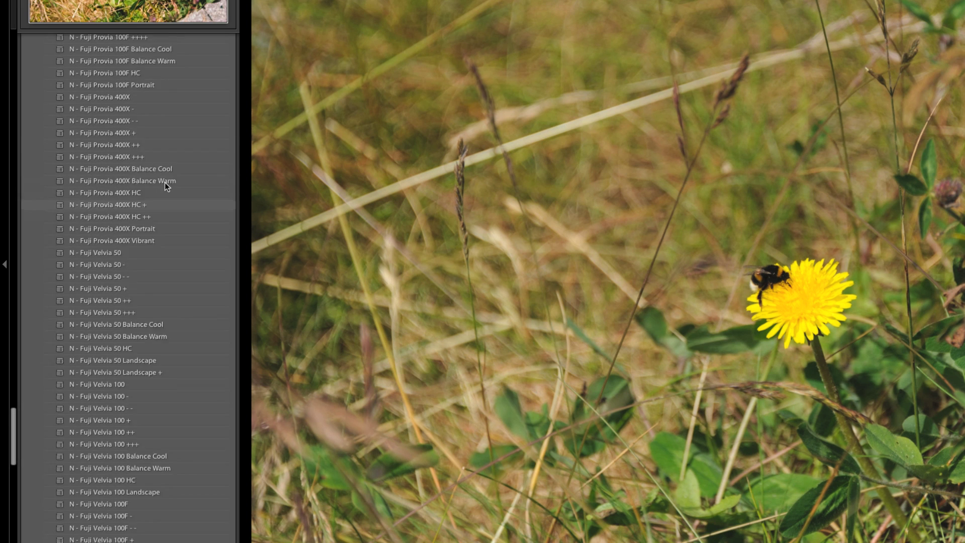
{"action": "scroll", "coordinate": [165, 182], "scroll_direction": "down", "scroll_amount": 1}
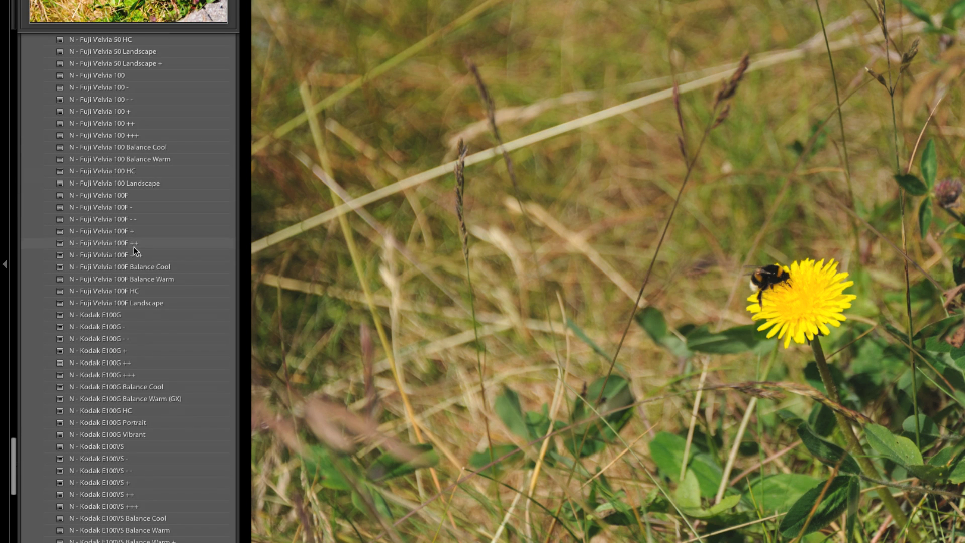
{"action": "left_click", "coordinate": [100, 316]}
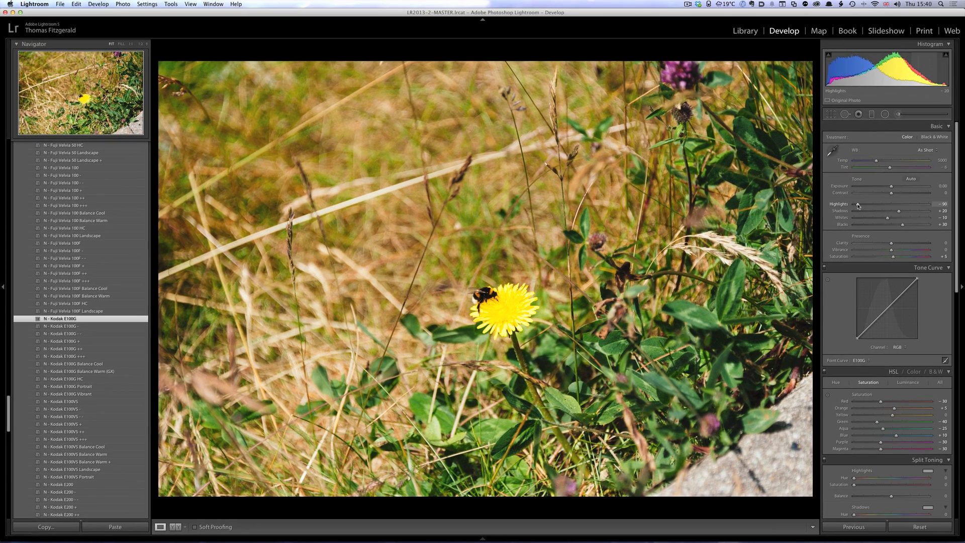
- Set the flower photo's exposure to −0.20, highlights −82, shadows +46 and clarity +18, and apply the Squarish Vignette Light preset
{"action": "left_click_drag", "start_coordinate": [858, 206], "coordinate": [852, 205]}
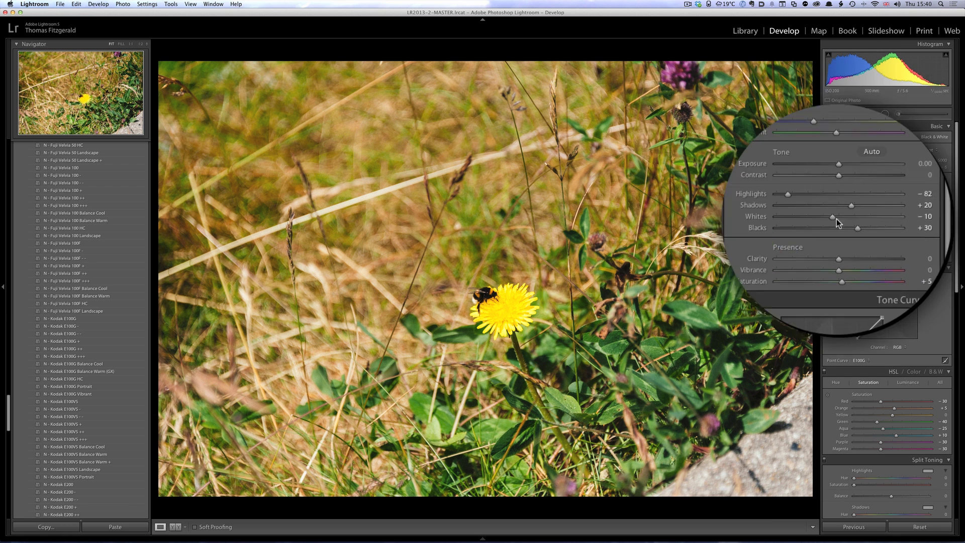
{"action": "left_click_drag", "start_coordinate": [839, 241], "coordinate": [837, 185]}
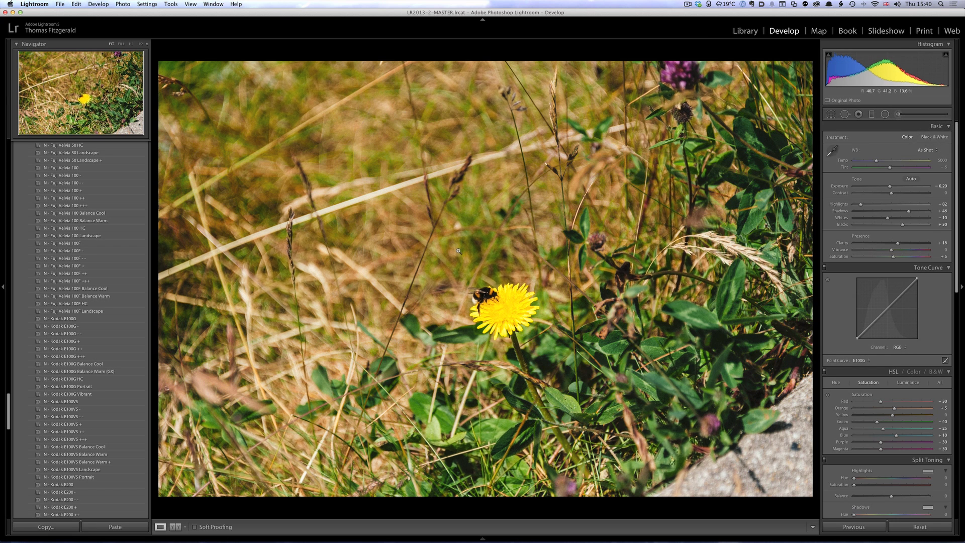
{"action": "scroll", "coordinate": [98, 210], "scroll_direction": "down", "scroll_amount": 8}
{"action": "scroll", "coordinate": [98, 211], "scroll_direction": "down", "scroll_amount": 5}
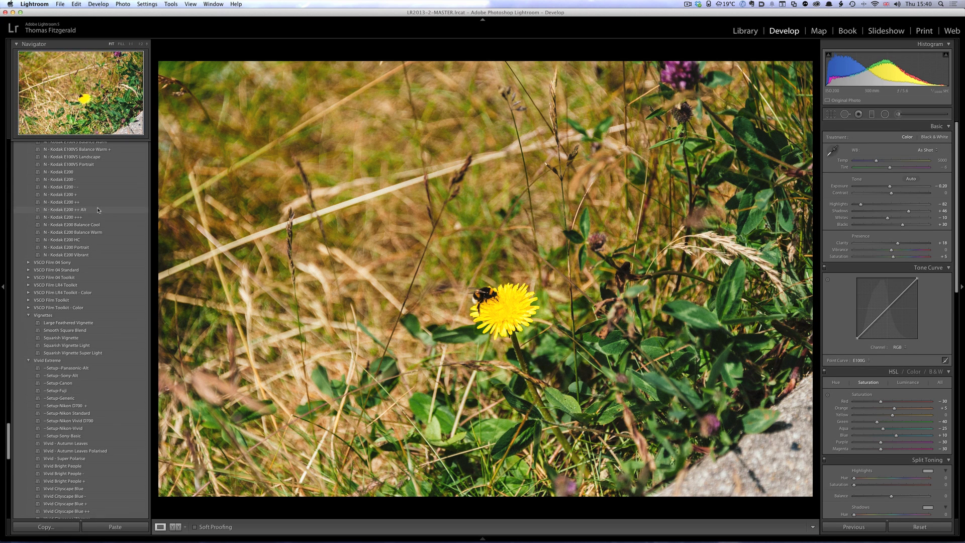
{"action": "left_click", "coordinate": [73, 346]}
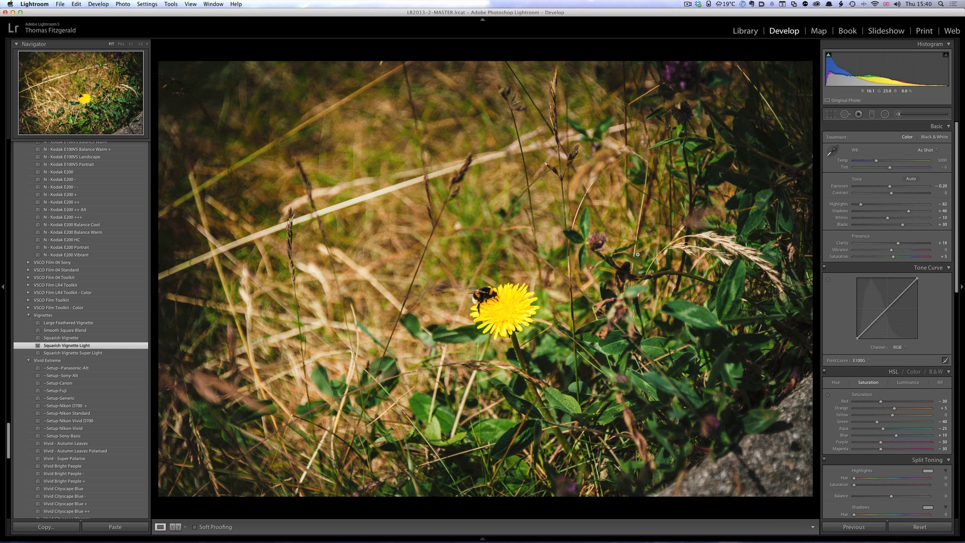
- Apply the previous photo's develop settings to the next shot of the yellow flower
{"action": "key", "text": "Right"}
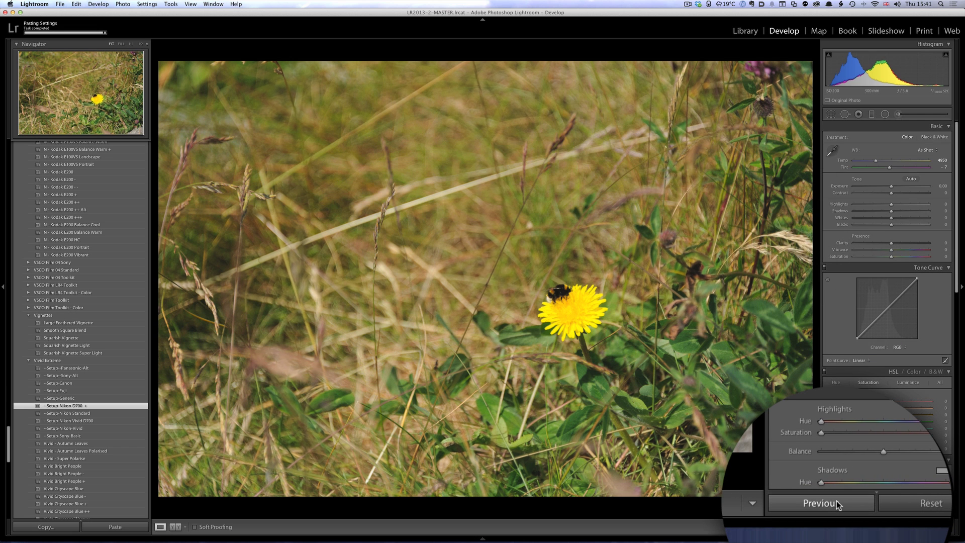
{"action": "left_click", "coordinate": [836, 500]}
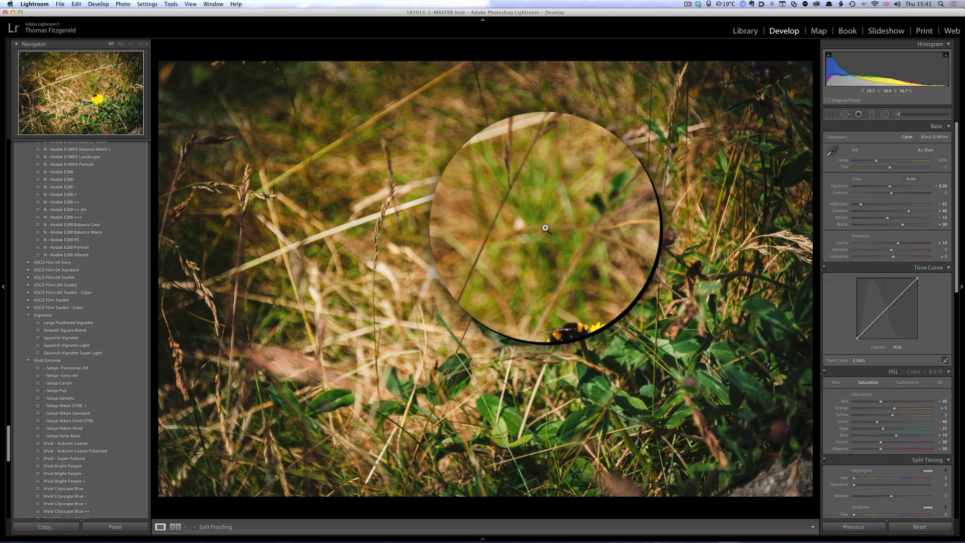
- Apply the N - Kodak E200 preset to the concrete wall photo and set highlights to −100, shadows to +22 and clarity to +35
{"action": "key", "text": "Right"}
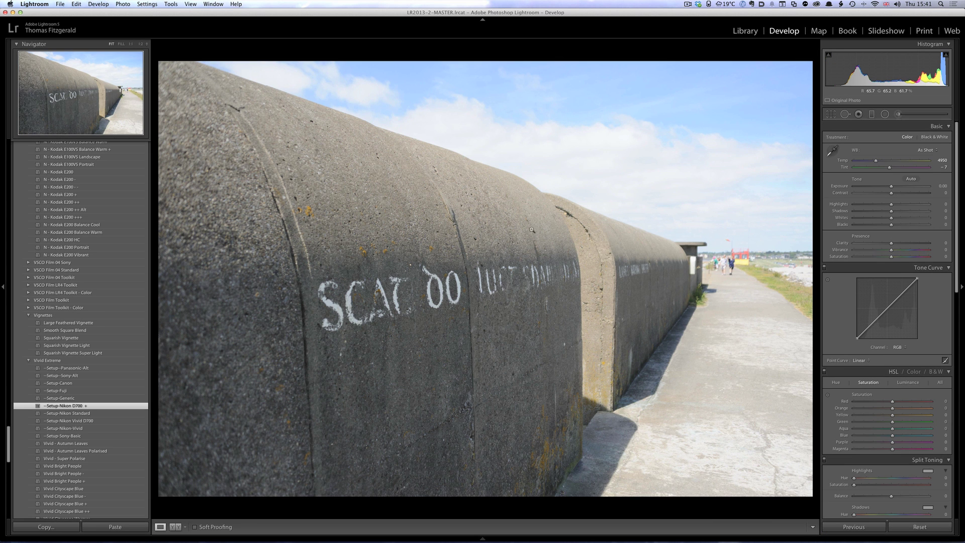
{"action": "scroll", "coordinate": [68, 212], "scroll_direction": "down", "scroll_amount": 3}
{"action": "scroll", "coordinate": [67, 211], "scroll_direction": "up", "scroll_amount": 5}
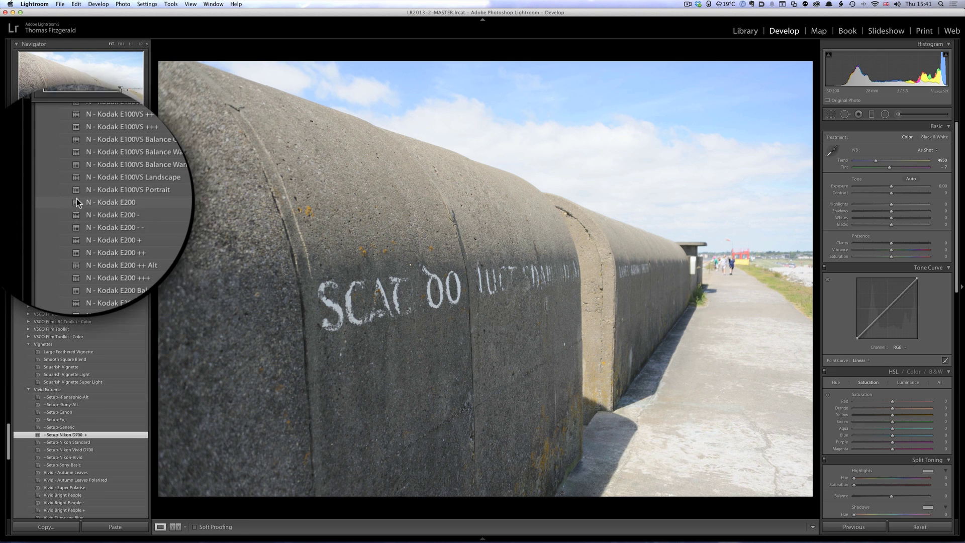
{"action": "left_click", "coordinate": [119, 202]}
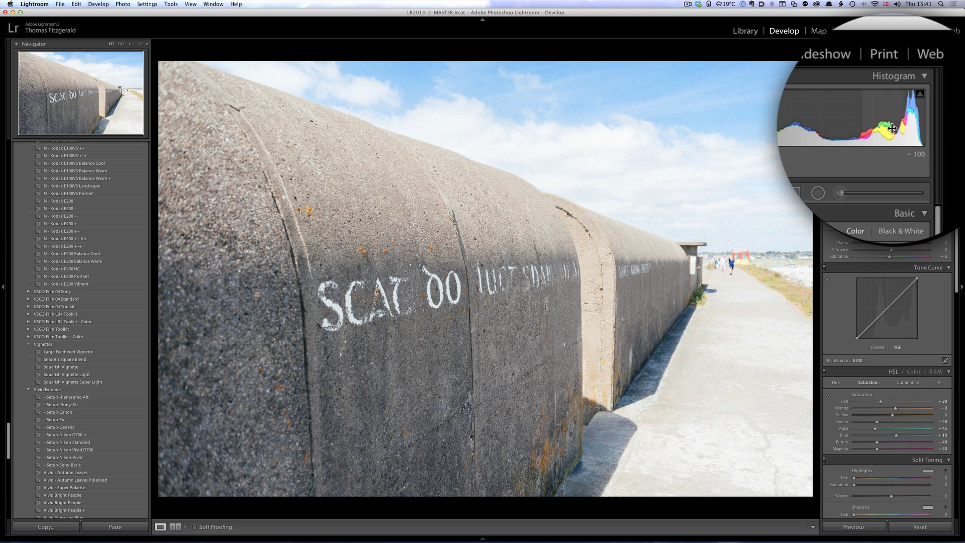
{"action": "left_click_drag", "start_coordinate": [891, 243], "coordinate": [903, 246]}
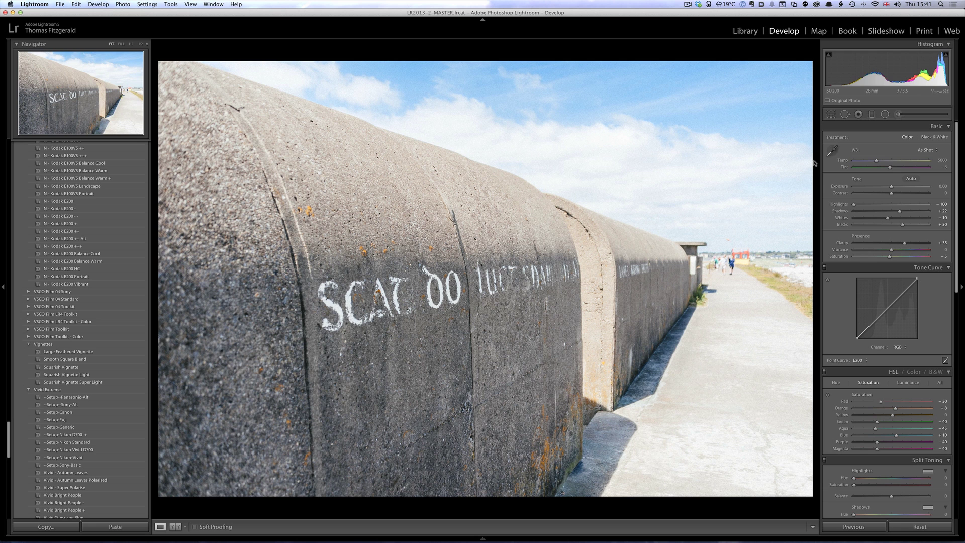
- Draw a graduated filter over the sky of the concrete wall photo
{"action": "left_click", "coordinate": [872, 115]}
{"action": "left_click_drag", "start_coordinate": [555, 261], "coordinate": [555, 262]}
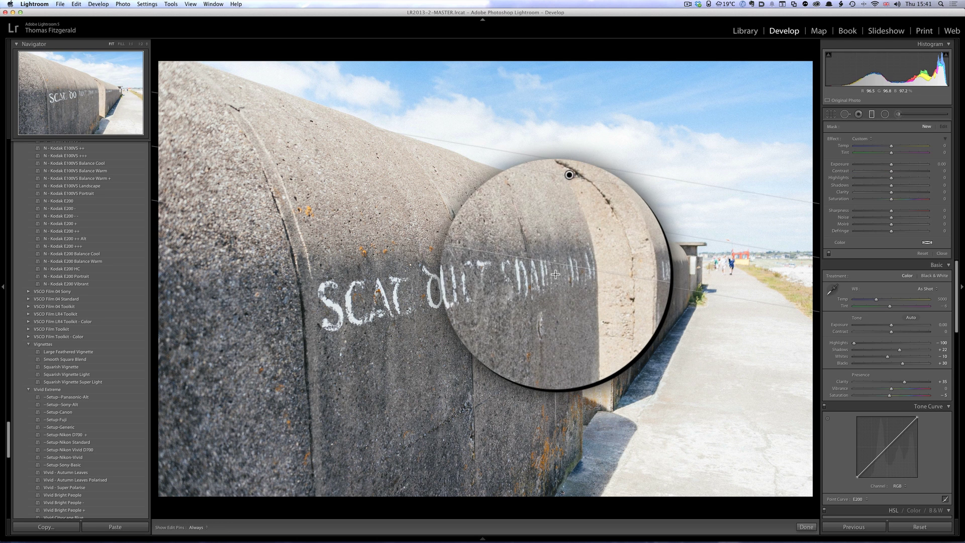
- Lower the graduated filter's Highlights to about −61 and raise its Contrast to about 70 on the wall photo's sky, finishing the filter
{"action": "left_click", "coordinate": [836, 177]}
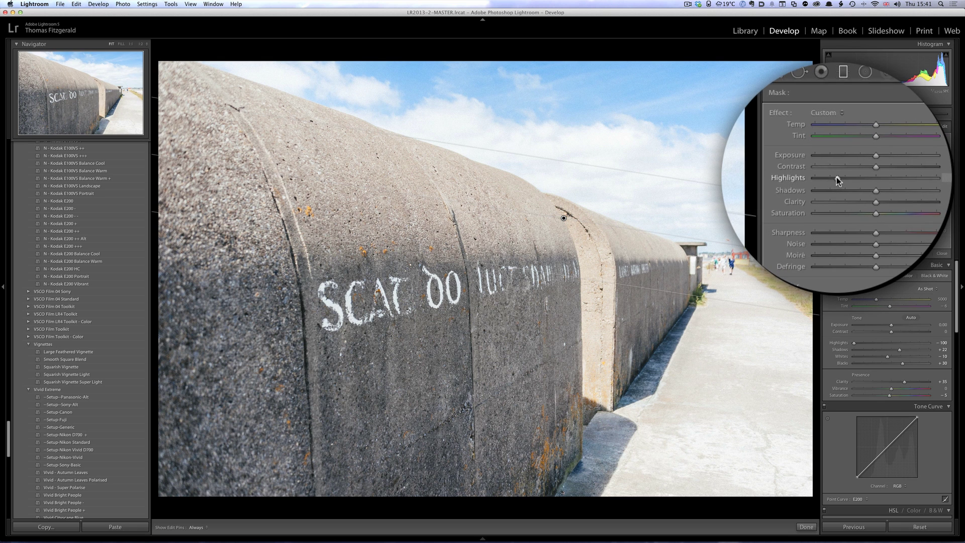
{"action": "left_click_drag", "start_coordinate": [847, 171], "coordinate": [873, 170]}
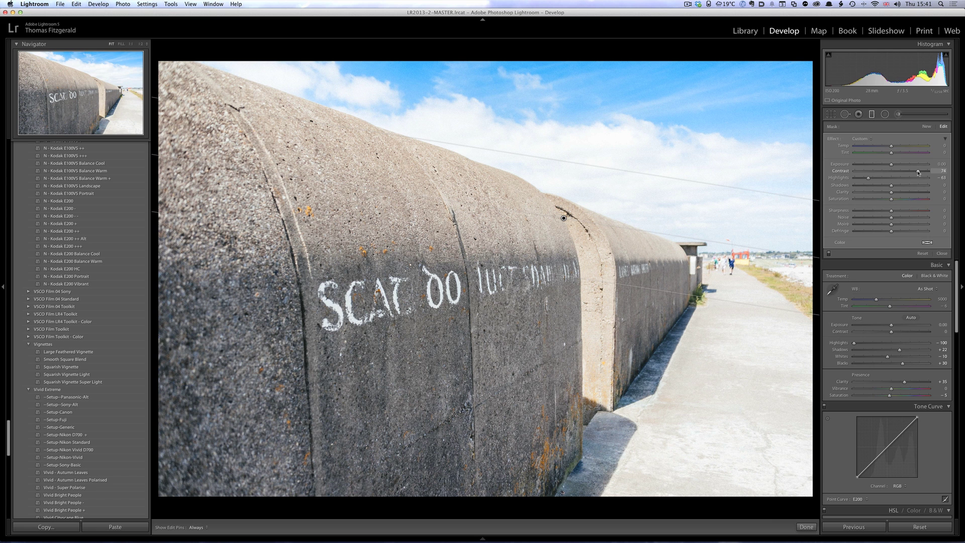
{"action": "left_click", "coordinate": [872, 114]}
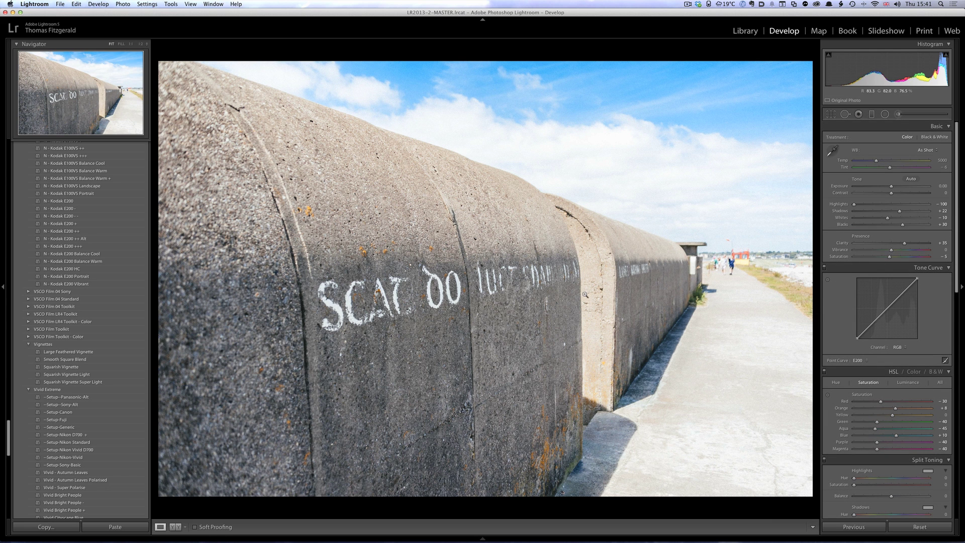
- On the following photo of pink roses, set Highlights to −58, Shadows to +49 and Clarity to +63
{"action": "key", "text": "Right"}
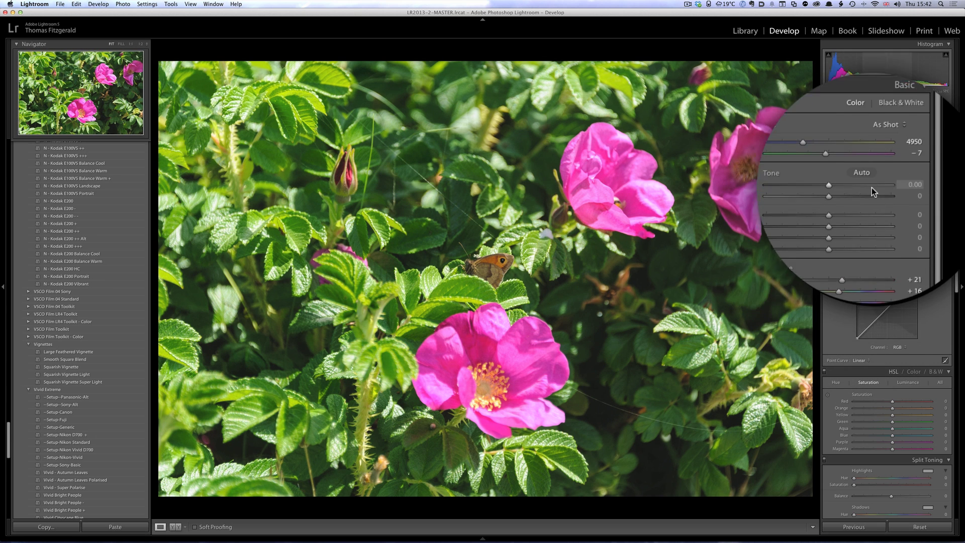
{"action": "left_click_drag", "start_coordinate": [844, 205], "coordinate": [819, 204]}
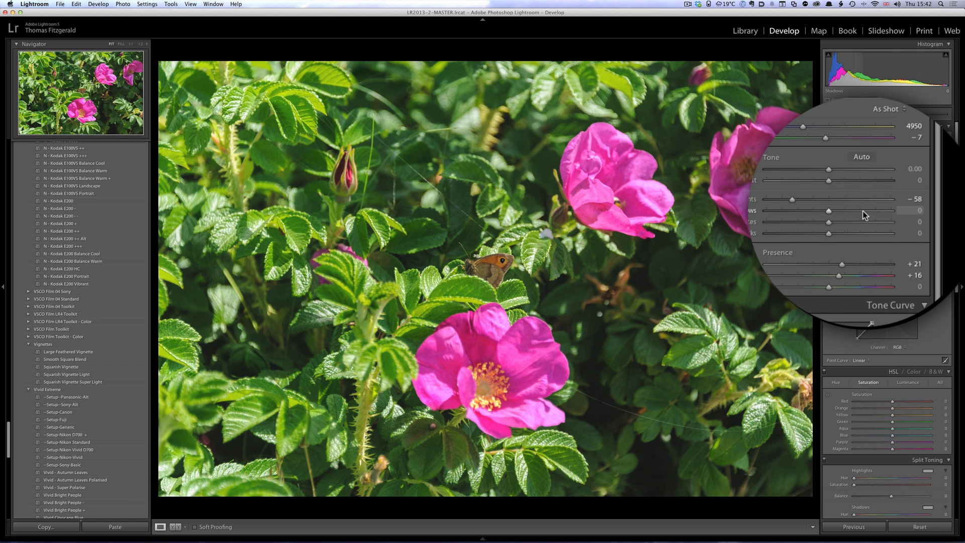
{"action": "left_click", "coordinate": [862, 210]}
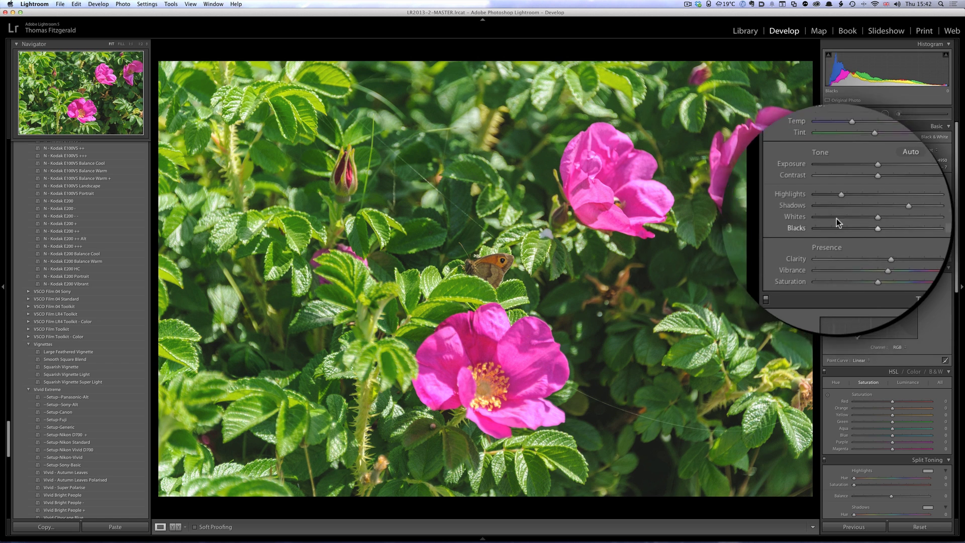
{"action": "left_click_drag", "start_coordinate": [855, 242], "coordinate": [869, 245]}
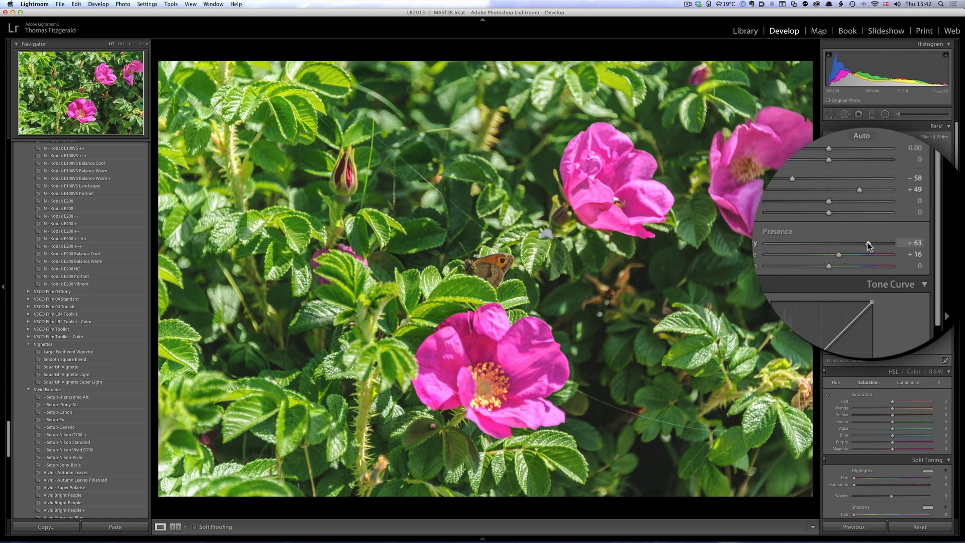
- Set the rose photo's camera calibration profile to Camera Vivid v4
{"action": "scroll", "coordinate": [836, 198], "scroll_direction": "down", "scroll_amount": 10}
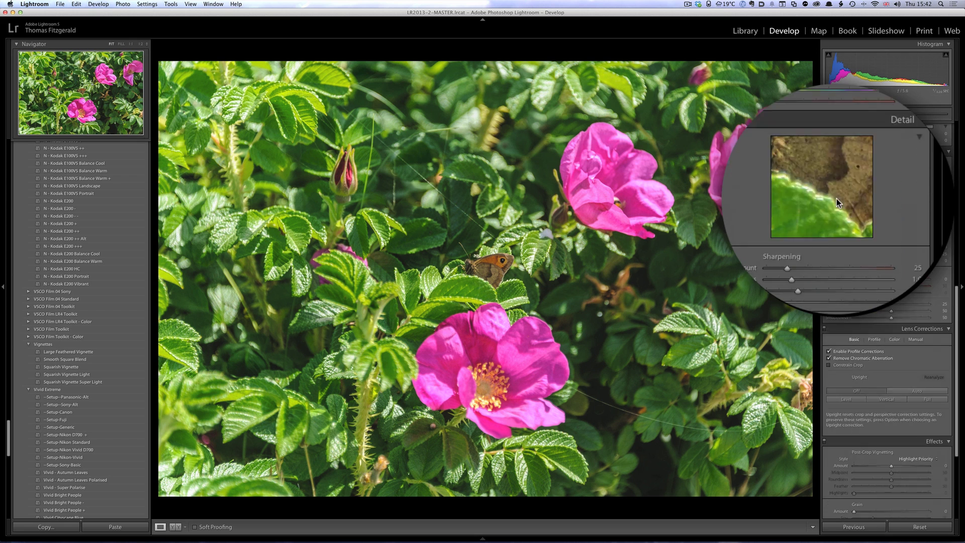
{"action": "scroll", "coordinate": [836, 199], "scroll_direction": "down", "scroll_amount": 5}
{"action": "left_click", "coordinate": [884, 414]}
{"action": "scroll", "coordinate": [888, 414], "scroll_direction": "down", "scroll_amount": 1}
{"action": "left_click", "coordinate": [888, 414]}
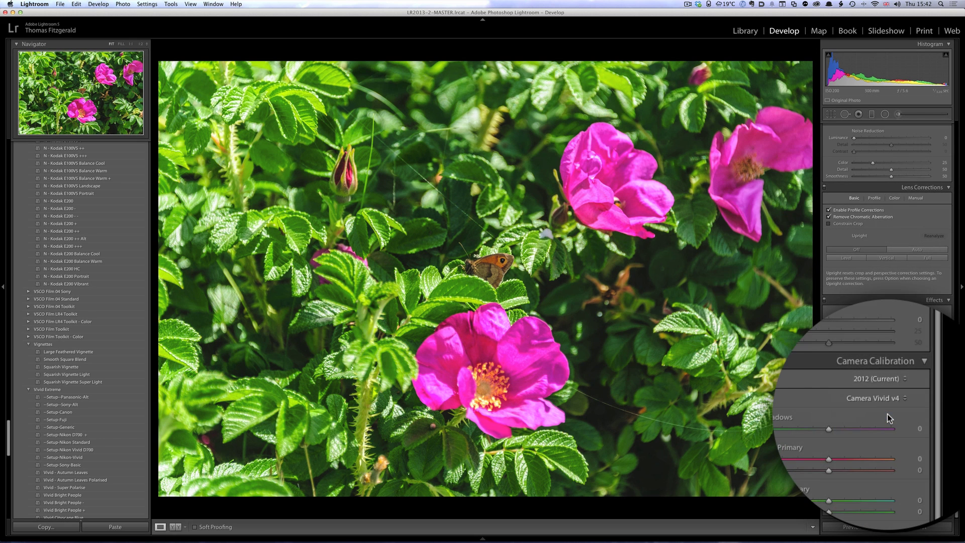
- Raise the rose photo's Vibrance to +29
{"action": "scroll", "coordinate": [900, 237], "scroll_direction": "up", "scroll_amount": 12}
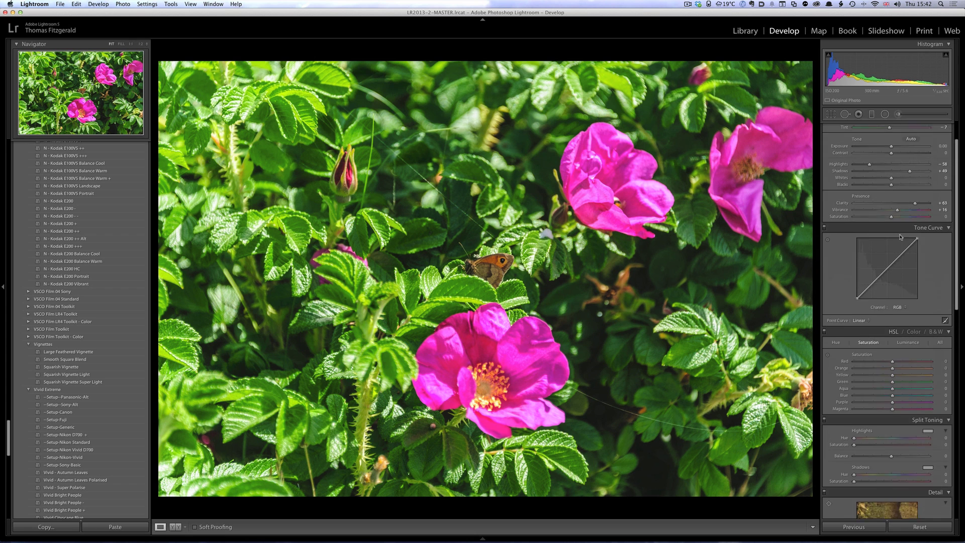
{"action": "scroll", "coordinate": [900, 236], "scroll_direction": "up", "scroll_amount": 2}
{"action": "left_click_drag", "start_coordinate": [898, 250], "coordinate": [906, 251]}
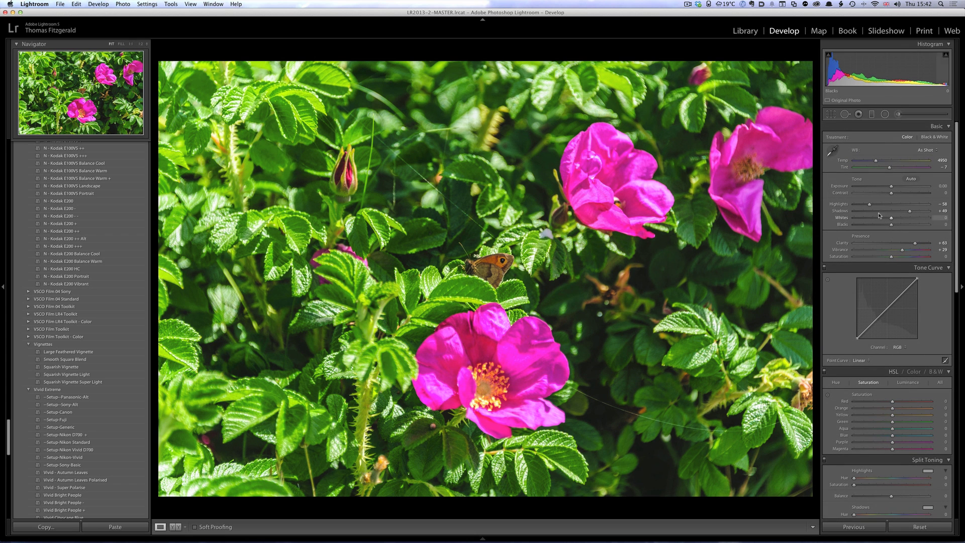
- Crop the rose photo tighter around the butterfly and the lower flower
{"action": "left_click", "coordinate": [831, 114]}
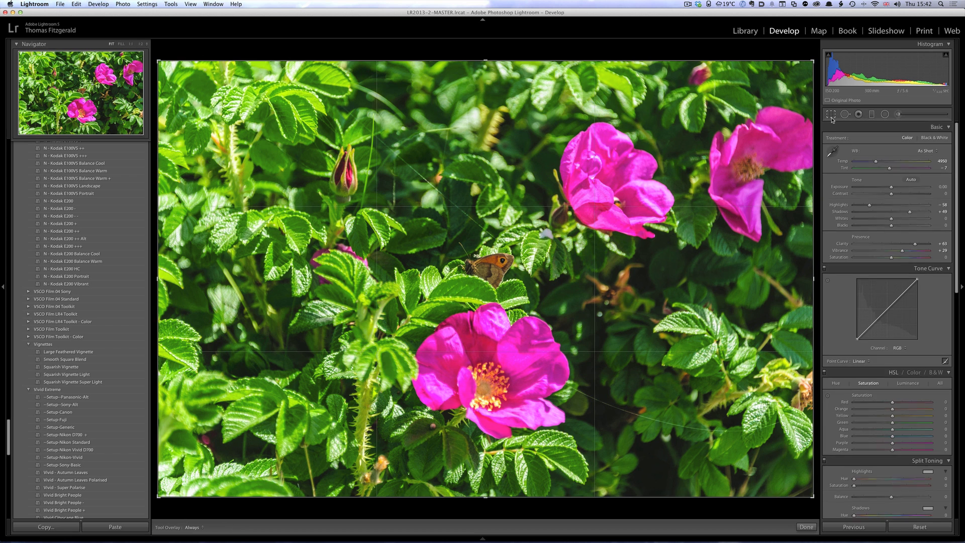
{"action": "left_click_drag", "start_coordinate": [813, 59], "coordinate": [536, 216]}
{"action": "key", "text": "Return"}
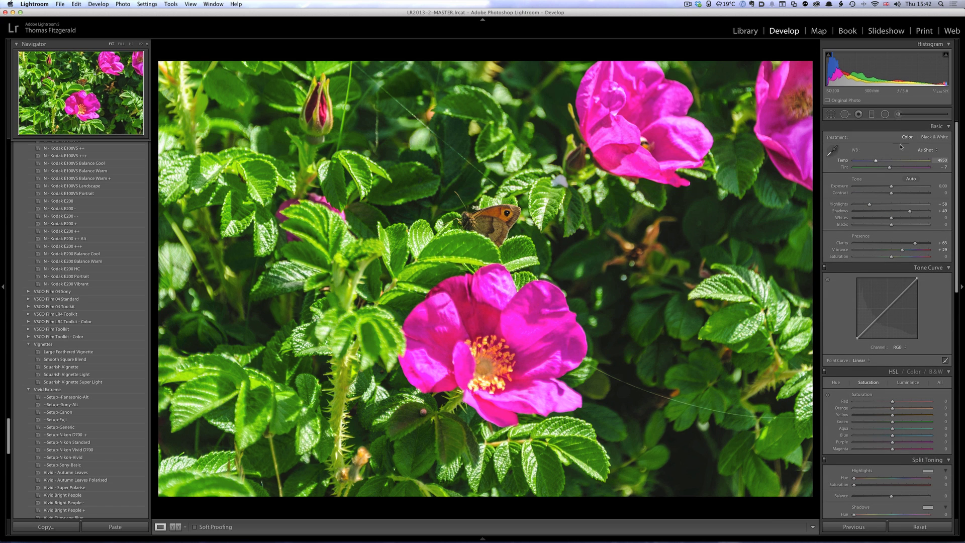
- Add a radial filter around the butterfly and lower flower, and darken its surroundings with Exposure at about −1.6
{"action": "left_click", "coordinate": [886, 114]}
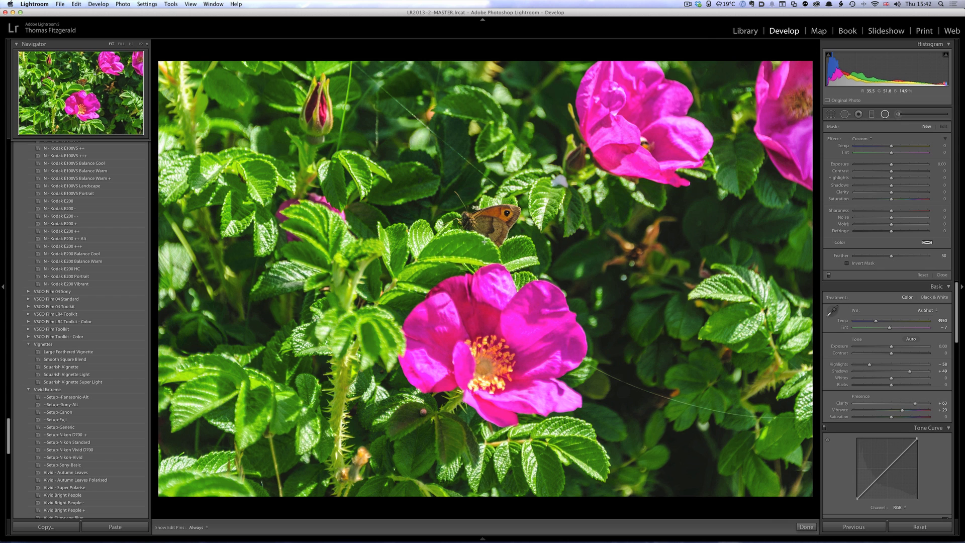
{"action": "left_click_drag", "start_coordinate": [482, 236], "coordinate": [693, 405]}
{"action": "left_click_drag", "start_coordinate": [483, 237], "coordinate": [485, 245]}
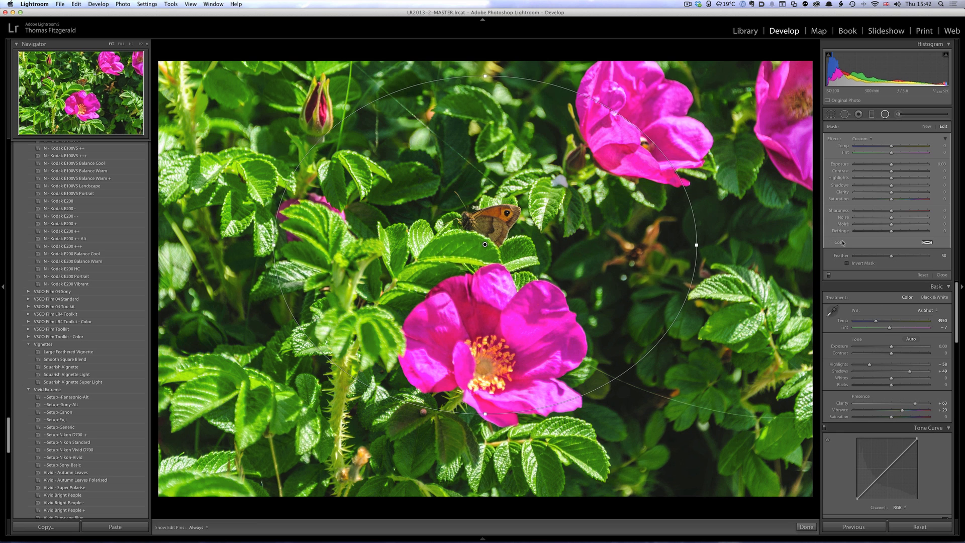
{"action": "left_click_drag", "start_coordinate": [880, 167], "coordinate": [875, 166]}
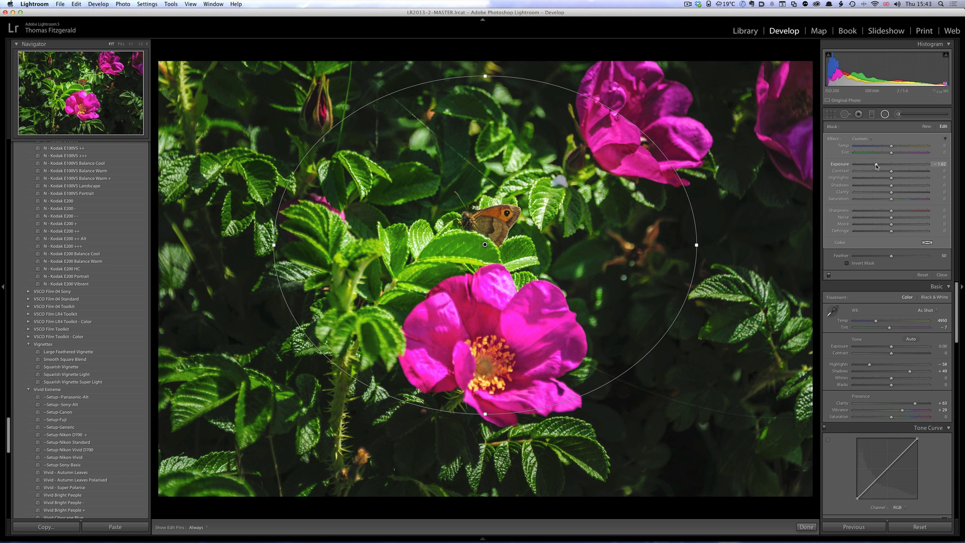
{"action": "left_click", "coordinate": [884, 115]}
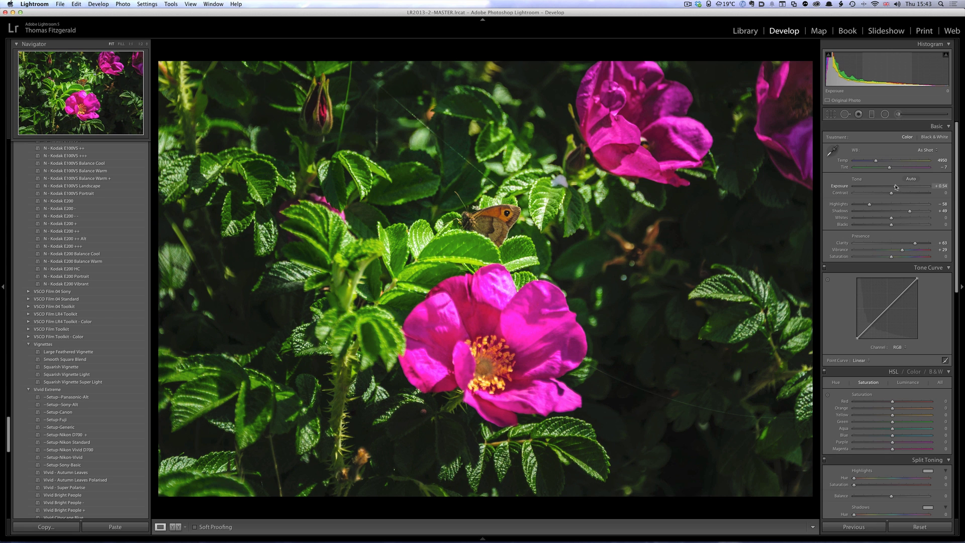
- Set the rose photo's overall Exposure to +0.45 and its Sharpening Amount to 49, checking the butterfly at full size
{"action": "left_click_drag", "start_coordinate": [895, 186], "coordinate": [896, 186]}
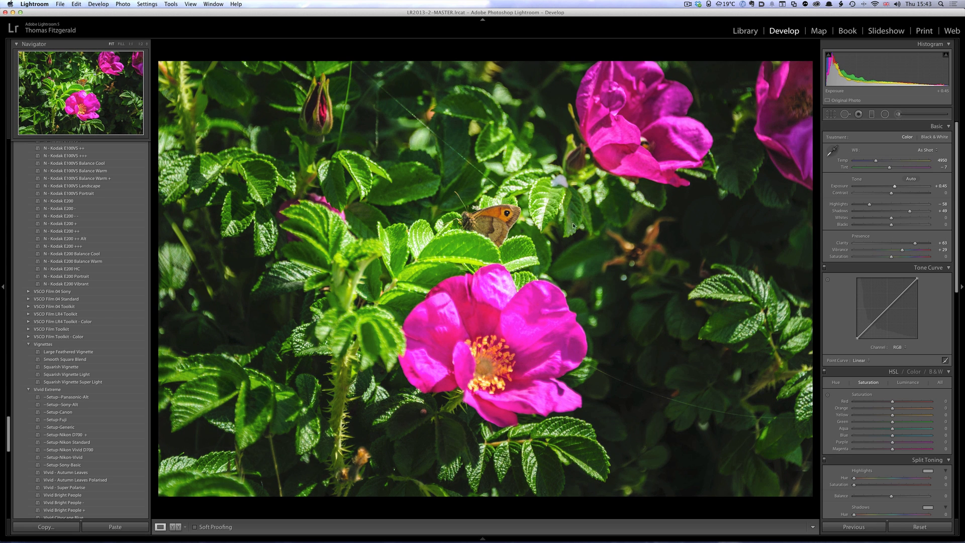
{"action": "left_click", "coordinate": [488, 218]}
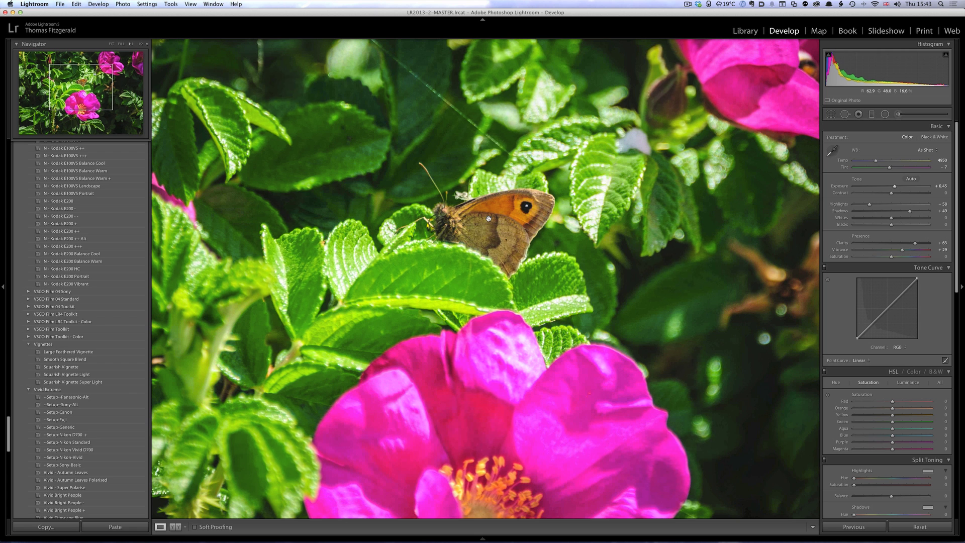
{"action": "scroll", "coordinate": [875, 257], "scroll_direction": "down", "scroll_amount": 10}
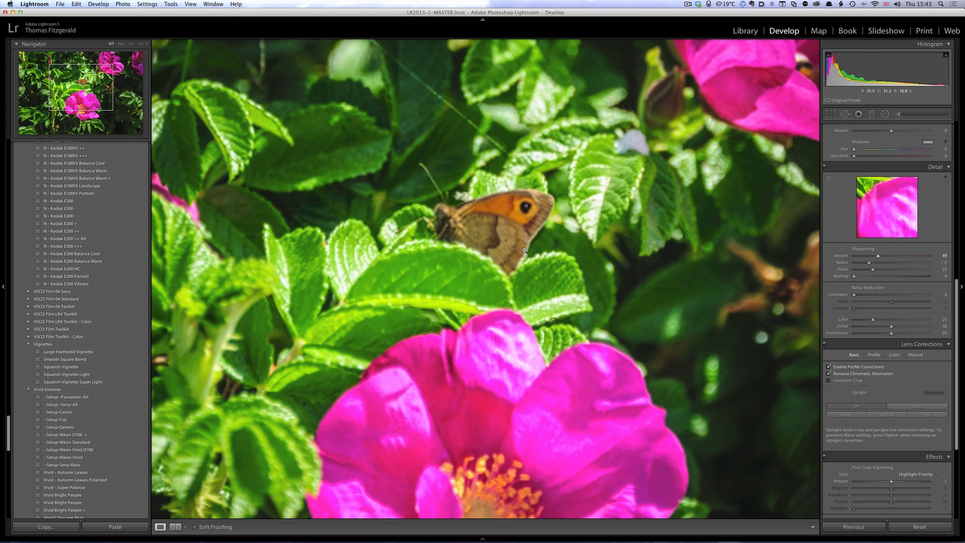
{"action": "left_click", "coordinate": [525, 249]}
- Apply the Vivid - Autumn Leaves preset to the following photo of grass seed heads
{"action": "key", "text": "Right"}
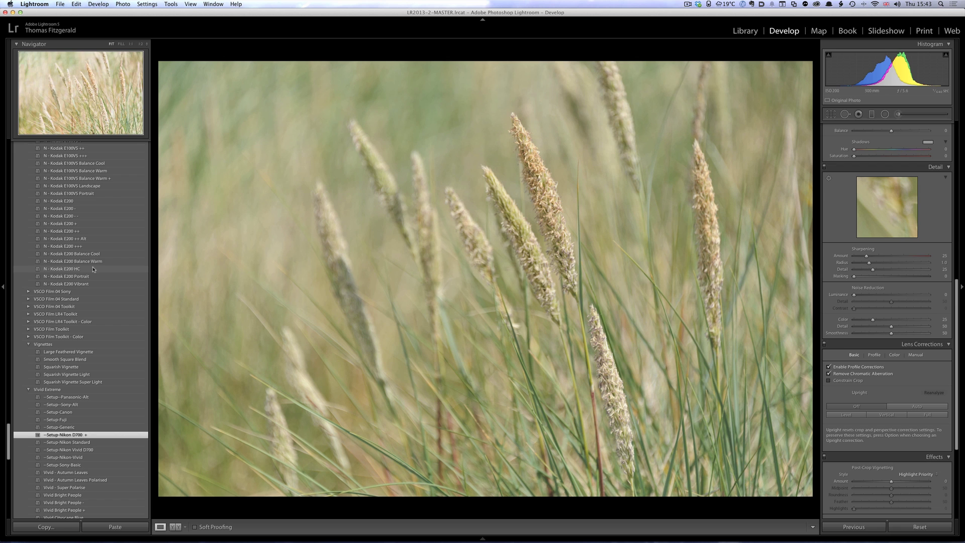
{"action": "scroll", "coordinate": [93, 269], "scroll_direction": "down", "scroll_amount": 15}
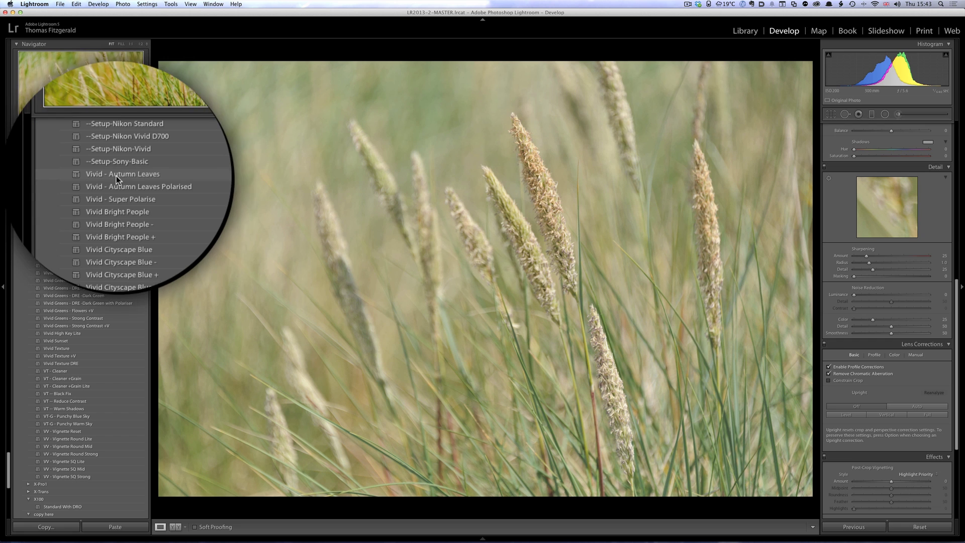
{"action": "left_click", "coordinate": [74, 176]}
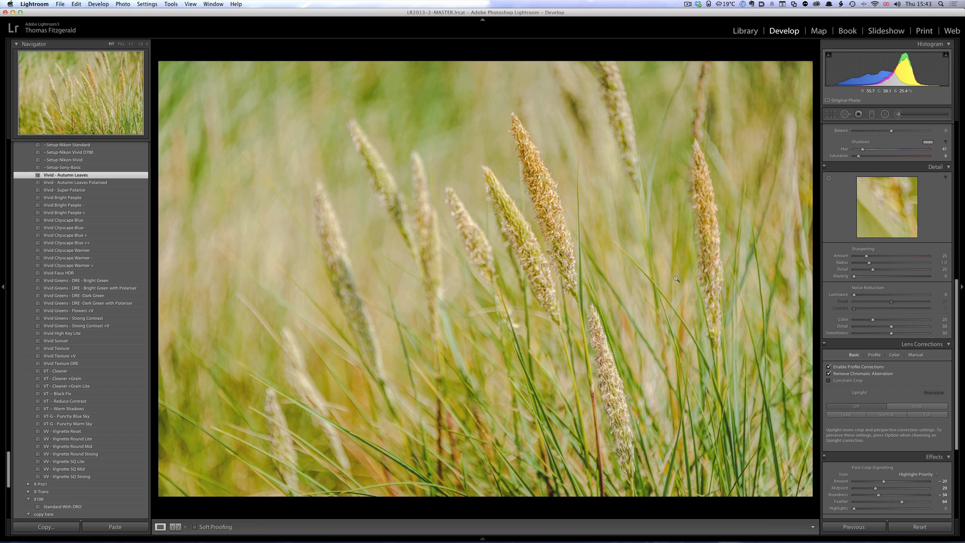
- Go on to the series of similar moth photos and set the rating of four unwanted shots to 0
{"action": "key", "text": "Right"}
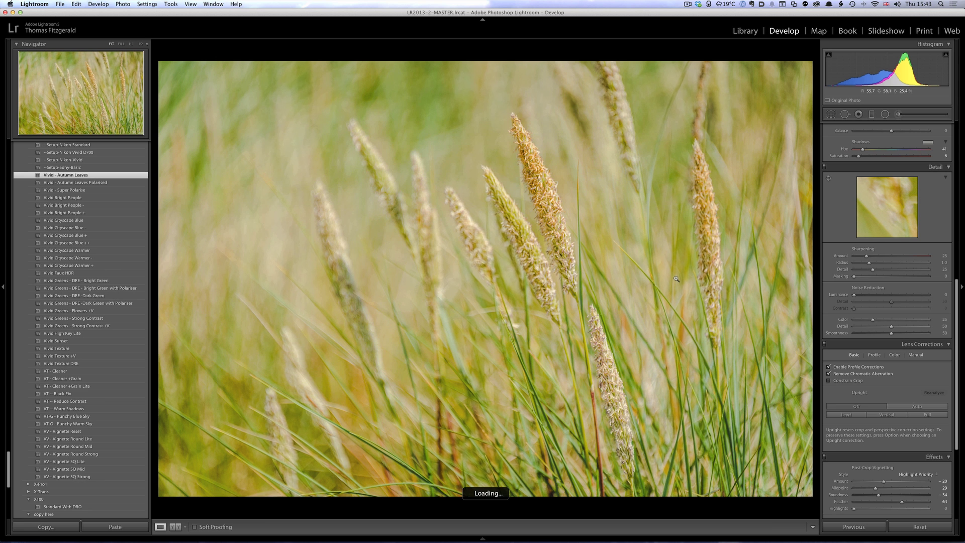
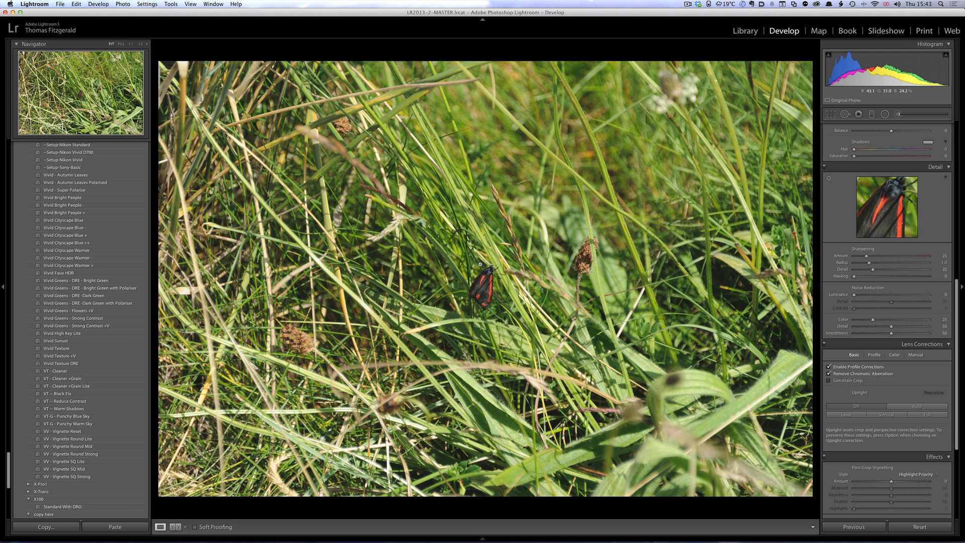
{"action": "key", "text": "0"}
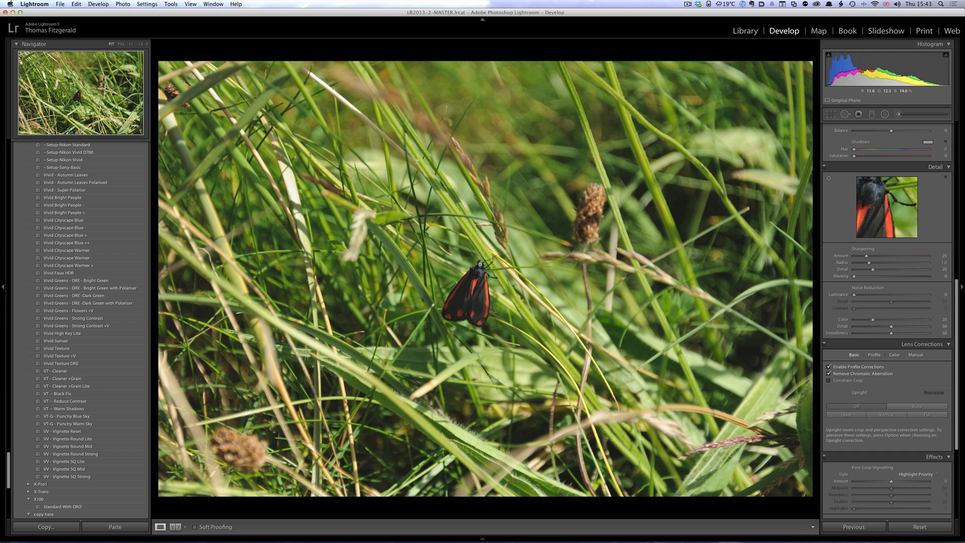
{"action": "key", "text": "0"}
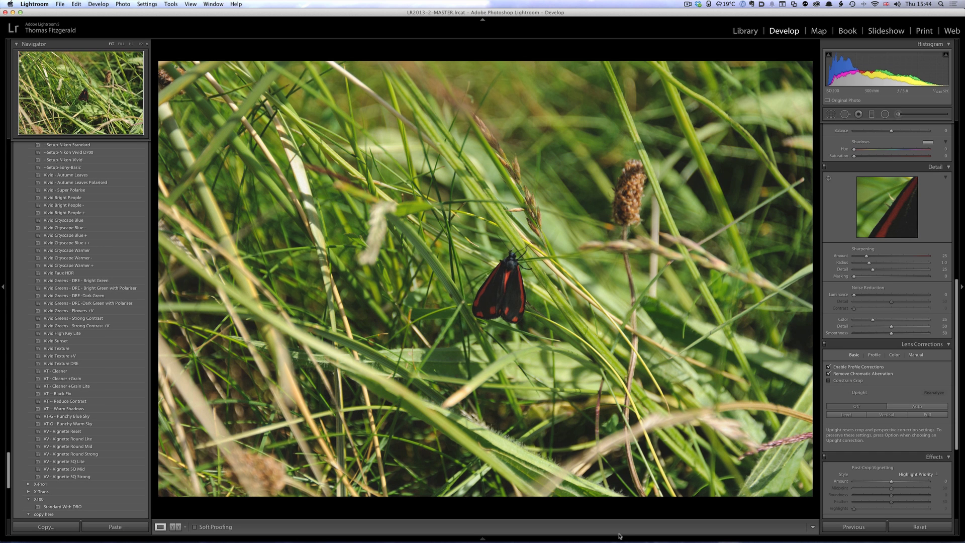
{"action": "mouse_move", "coordinate": [622, 539]}
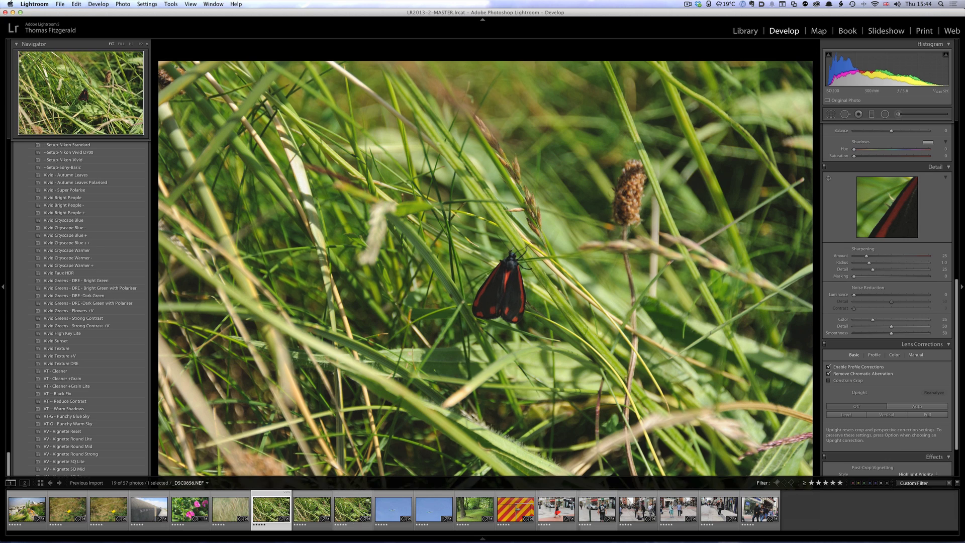
{"action": "key", "text": "0"}
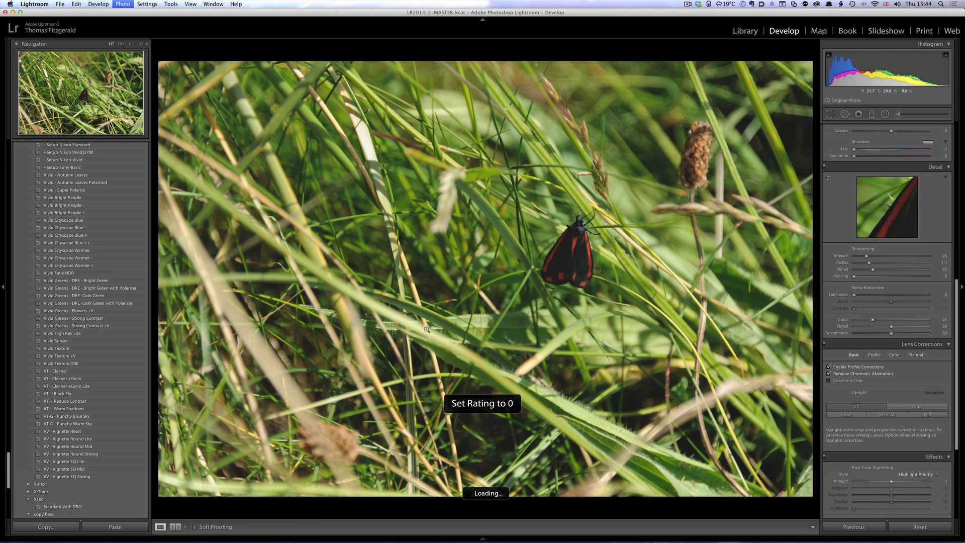
{"action": "key", "text": "0"}
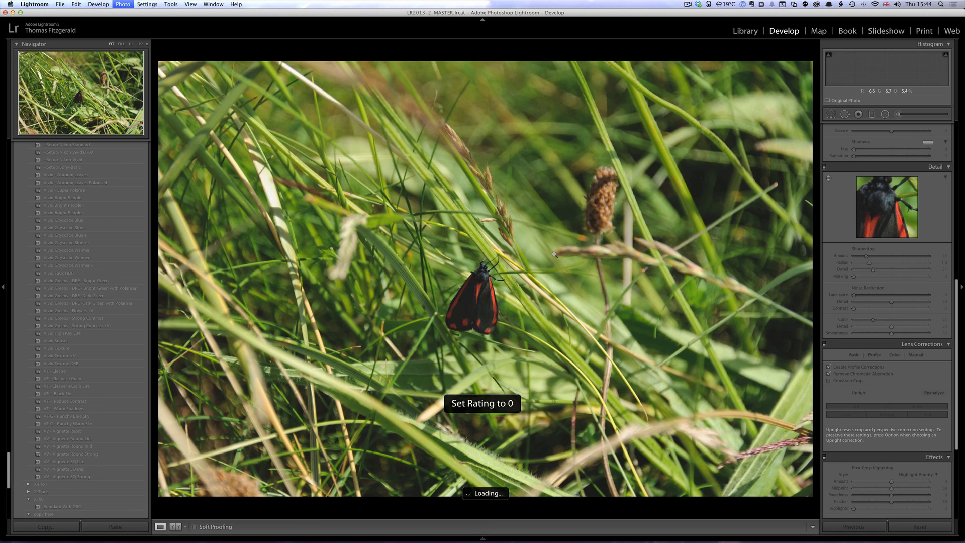
- Inspect the remaining moth shot up close, apply the Vivid - Autumn Leaves preset and raise Shadows to about +79
{"action": "left_click", "coordinate": [462, 310]}
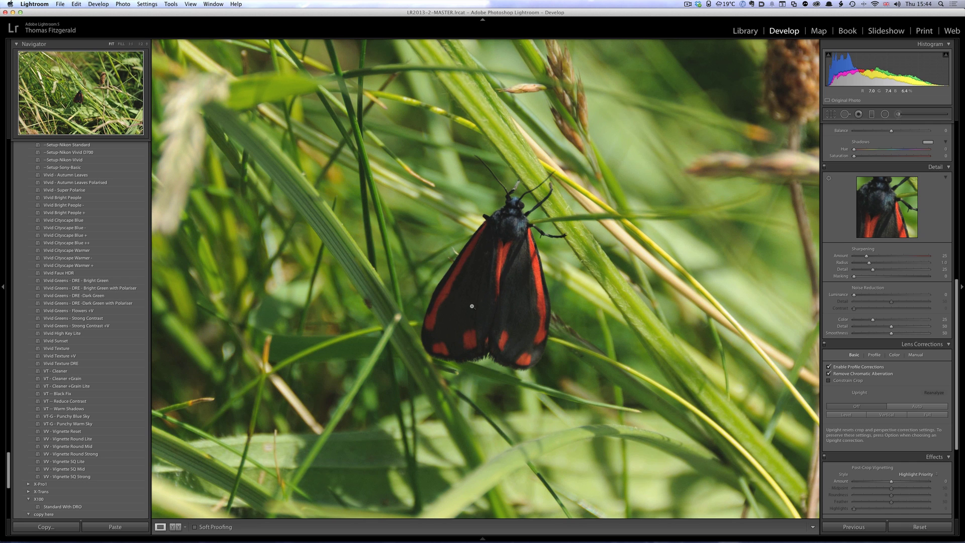
{"action": "left_click", "coordinate": [471, 305]}
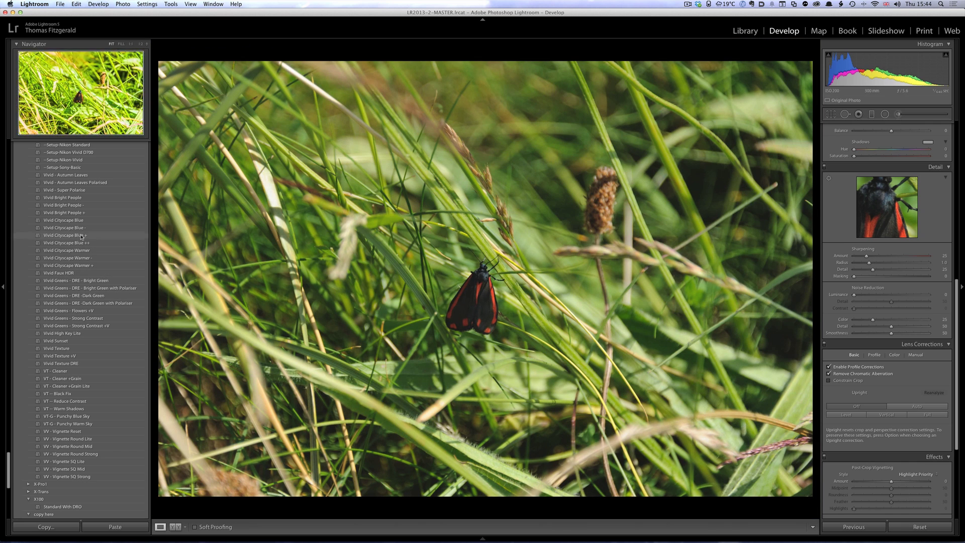
{"action": "left_click", "coordinate": [70, 176]}
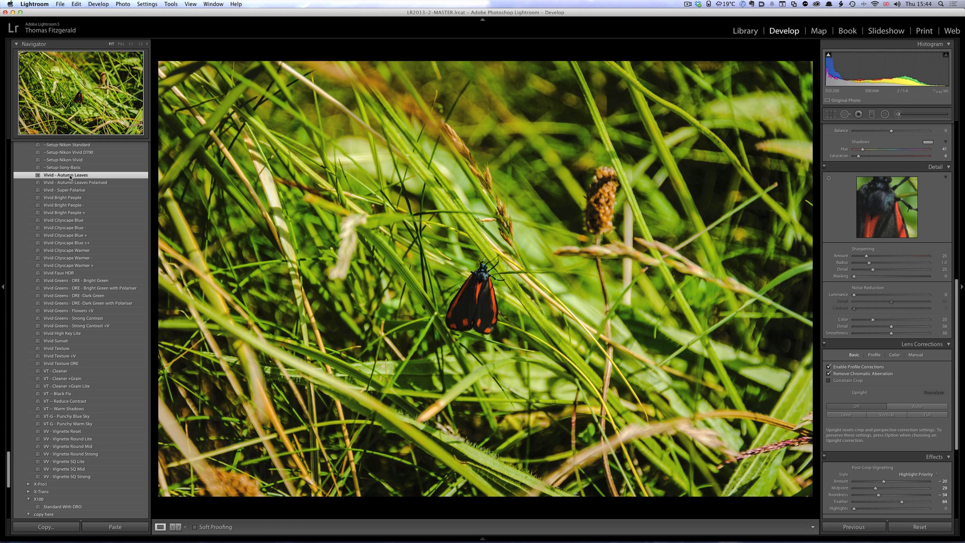
{"action": "scroll", "coordinate": [844, 178], "scroll_direction": "up", "scroll_amount": 10}
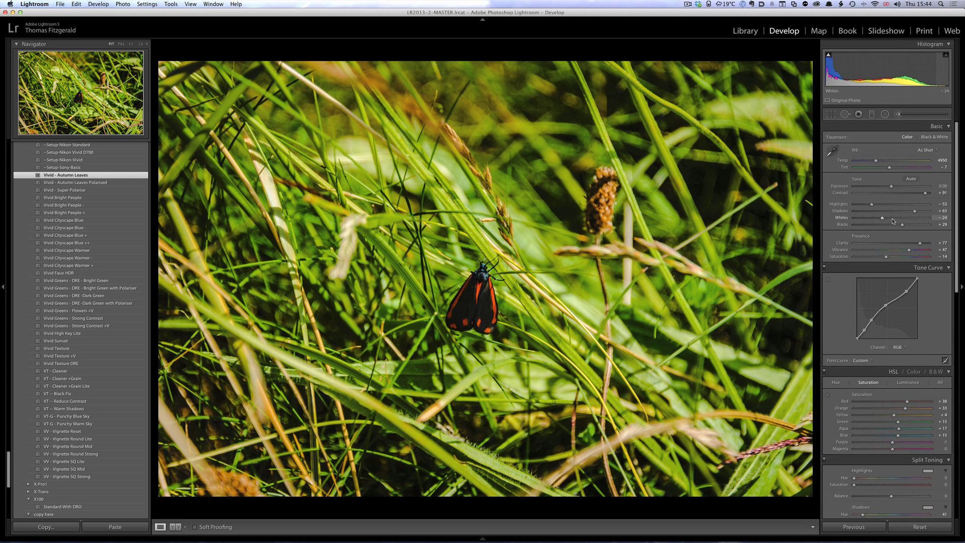
{"action": "left_click", "coordinate": [916, 211]}
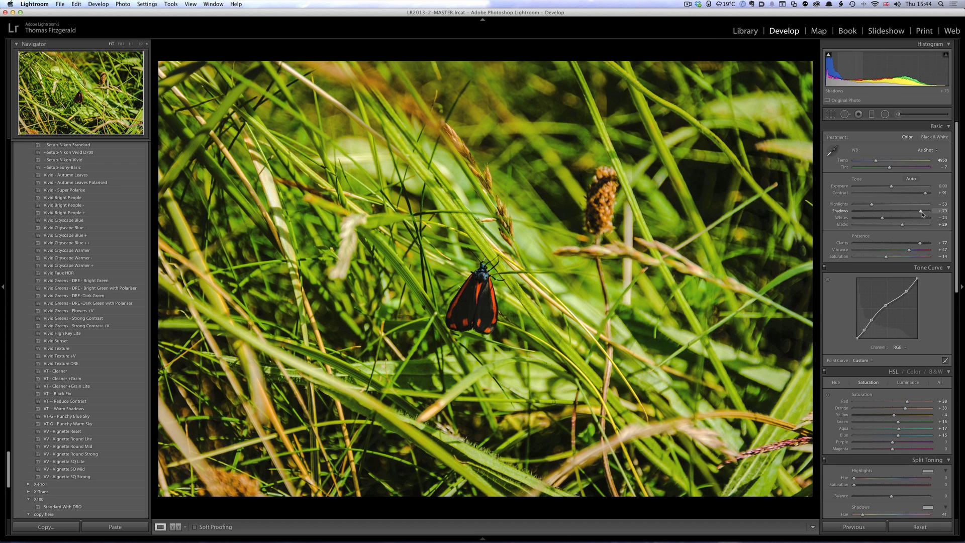
- Set the moth photo's Blacks to +54, Exposure to -0.35 and Contrast to +47
{"action": "left_click_drag", "start_coordinate": [902, 225], "coordinate": [914, 225]}
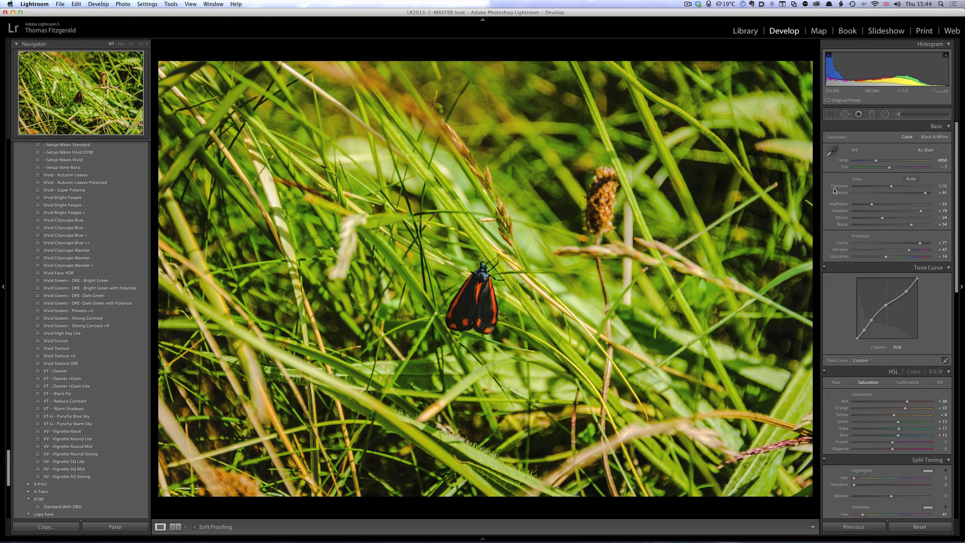
{"action": "left_click_drag", "start_coordinate": [891, 186], "coordinate": [907, 194]}
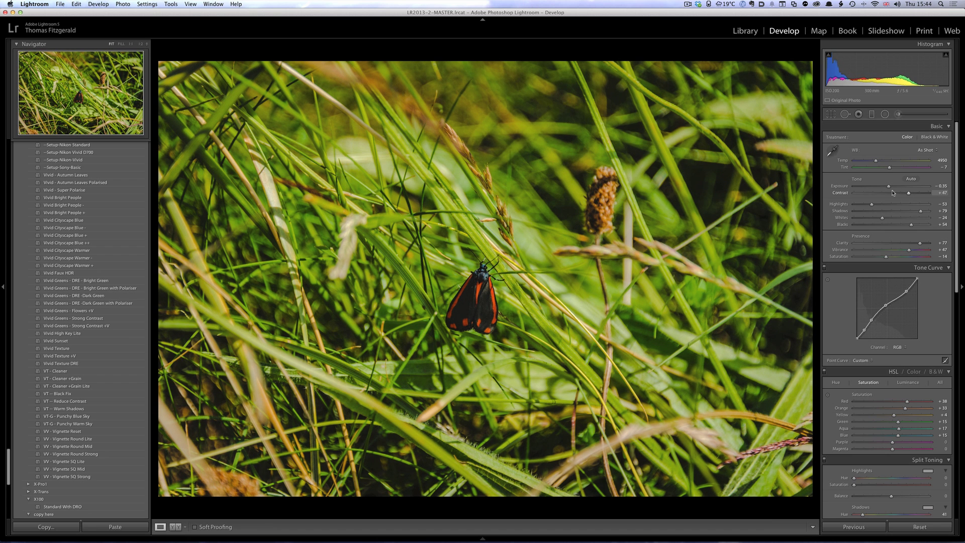
{"action": "scroll", "coordinate": [892, 192], "scroll_direction": "down", "scroll_amount": 15}
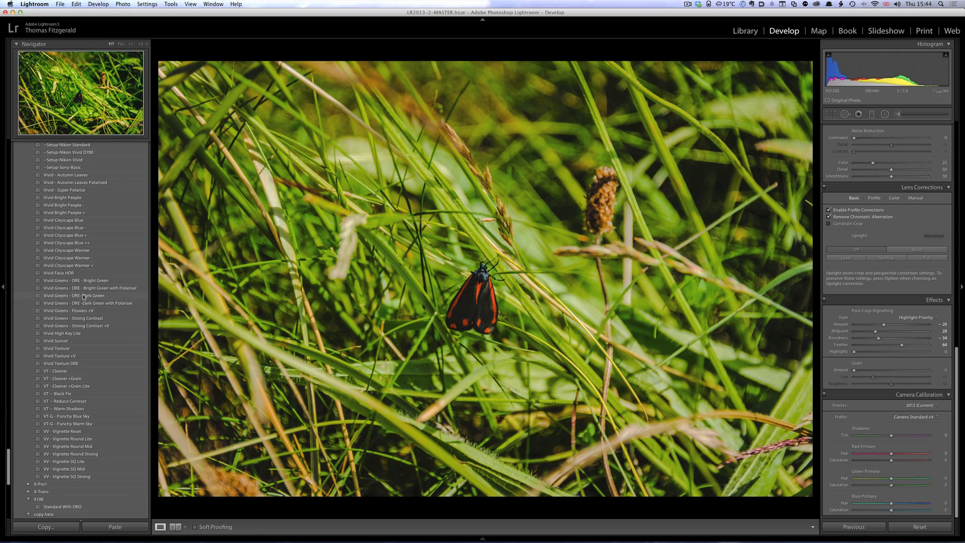
- Compare the moth photo's import state, Vivid - Autumn Leaves preset state and latest Contrast edit through its history
{"action": "scroll", "coordinate": [86, 293], "scroll_direction": "down", "scroll_amount": 15}
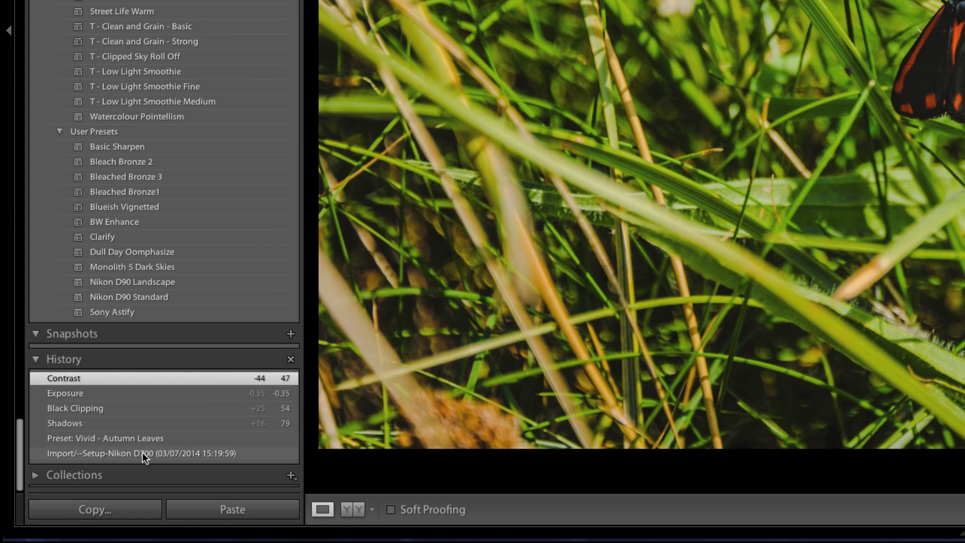
{"action": "left_click", "coordinate": [102, 438]}
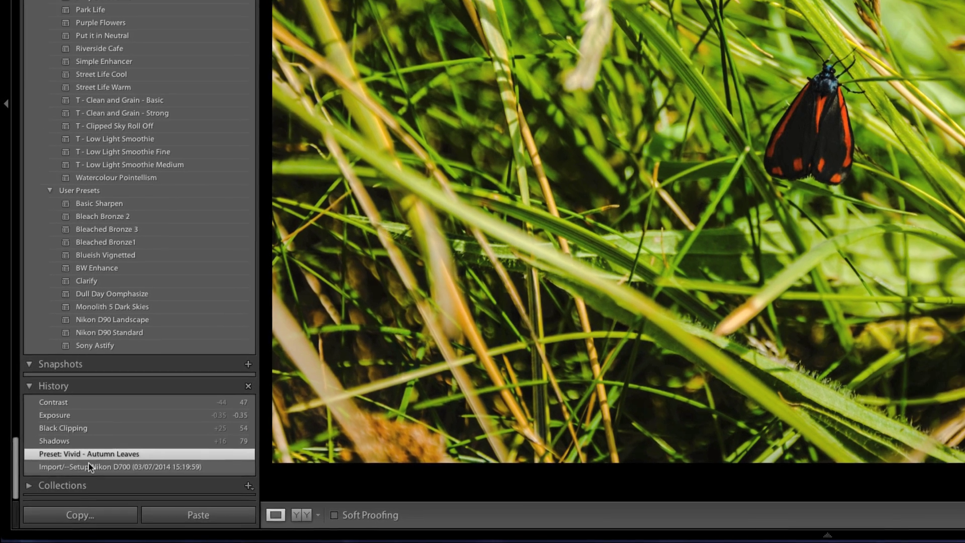
{"action": "left_click", "coordinate": [89, 465]}
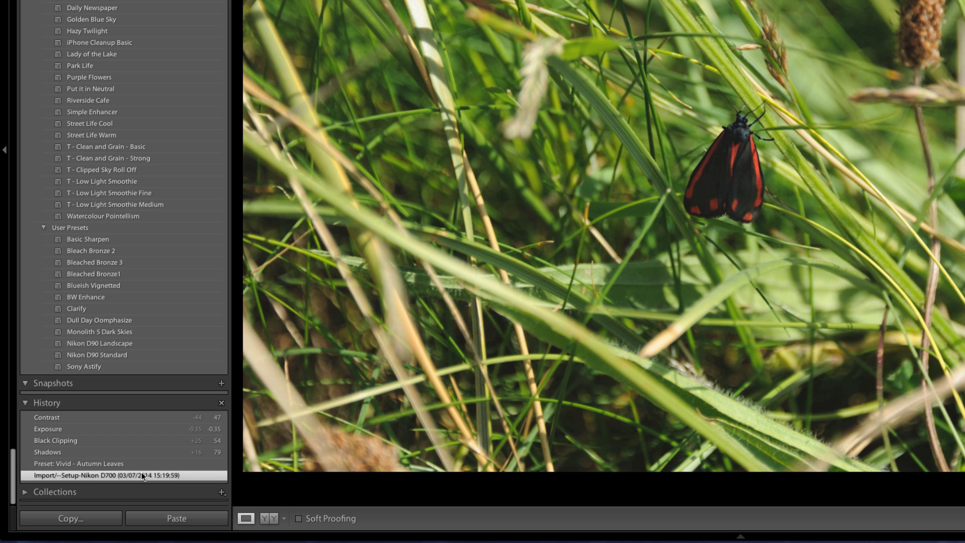
{"action": "left_click", "coordinate": [73, 459]}
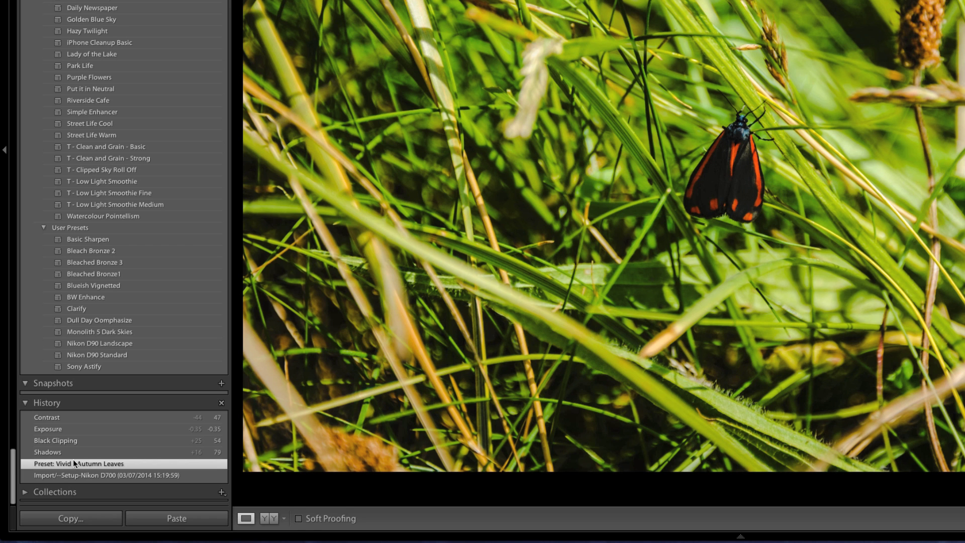
{"action": "left_click", "coordinate": [53, 417]}
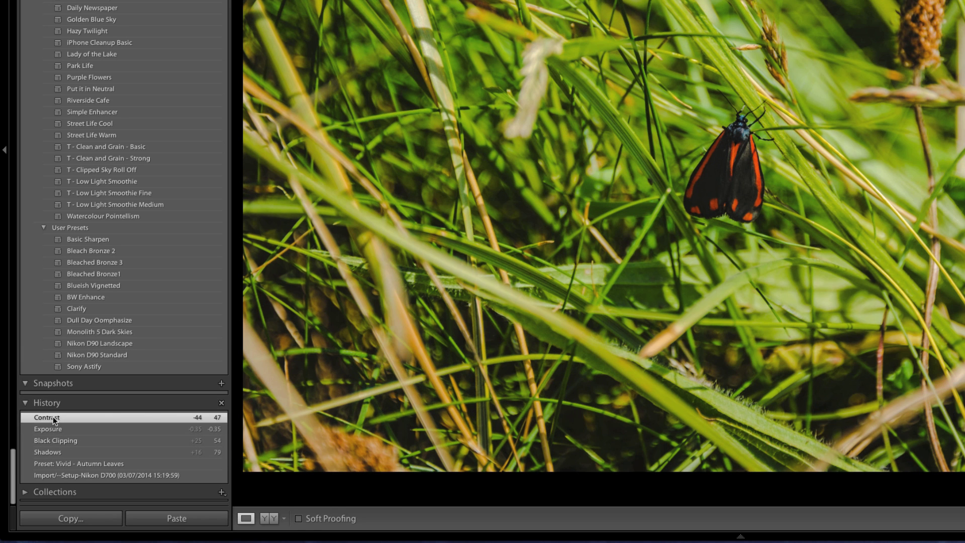
- Return the moth photo to its Shadows history state and save it as a snapshot named Test 1
{"action": "left_click", "coordinate": [54, 452]}
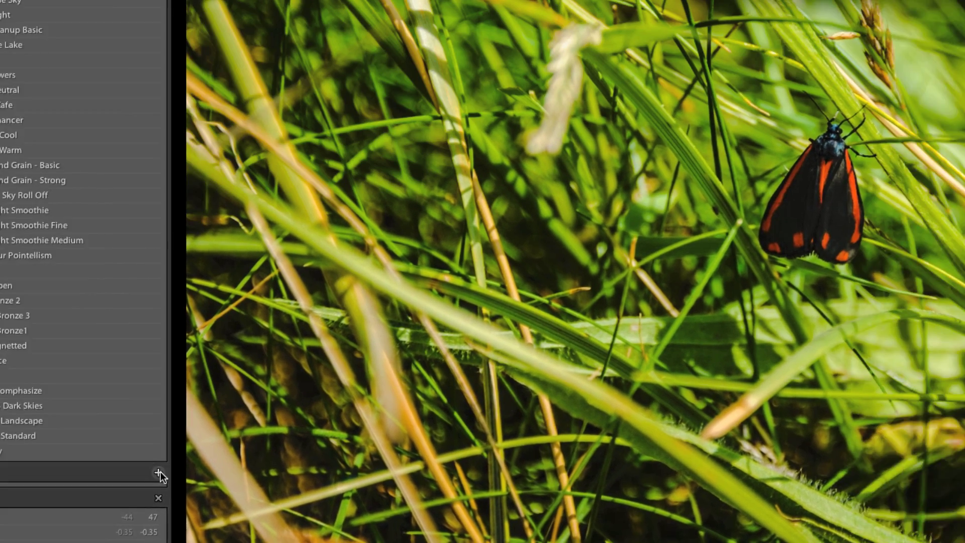
{"action": "left_click", "coordinate": [158, 473]}
{"action": "type", "text": "Test 1"}
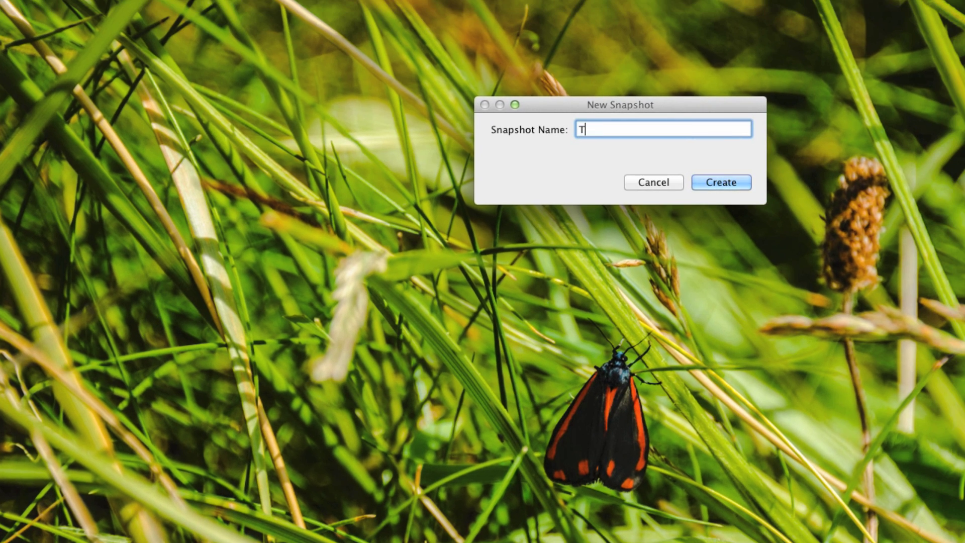
{"action": "key", "text": "Return"}
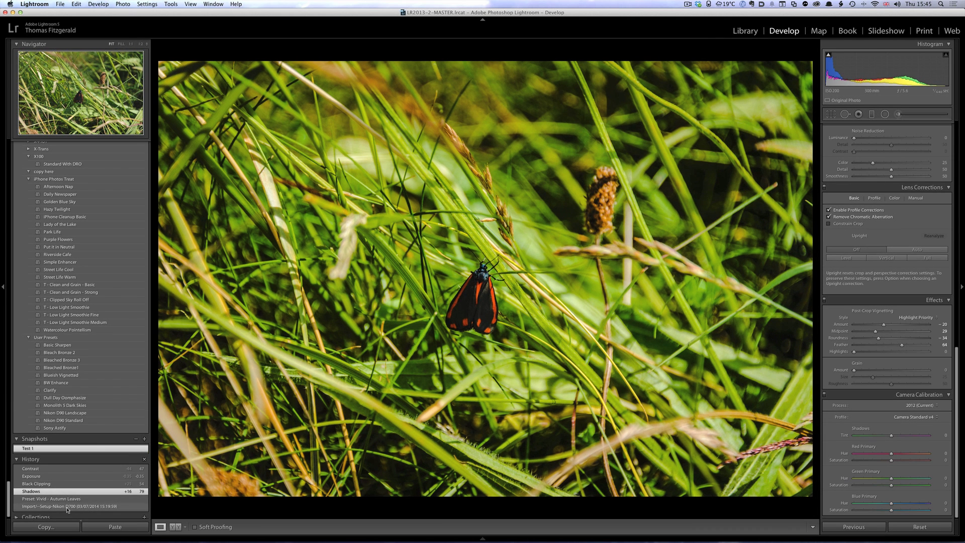
- Revert the moth photo to its import state and apply the N - Fuji Provia 100F film preset
{"action": "left_click", "coordinate": [59, 506]}
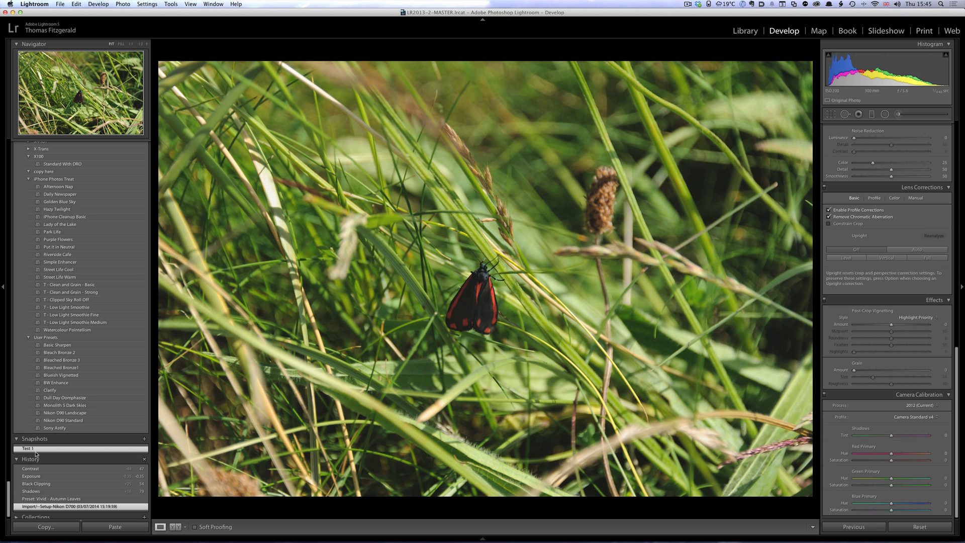
{"action": "scroll", "coordinate": [67, 213], "scroll_direction": "up", "scroll_amount": 15}
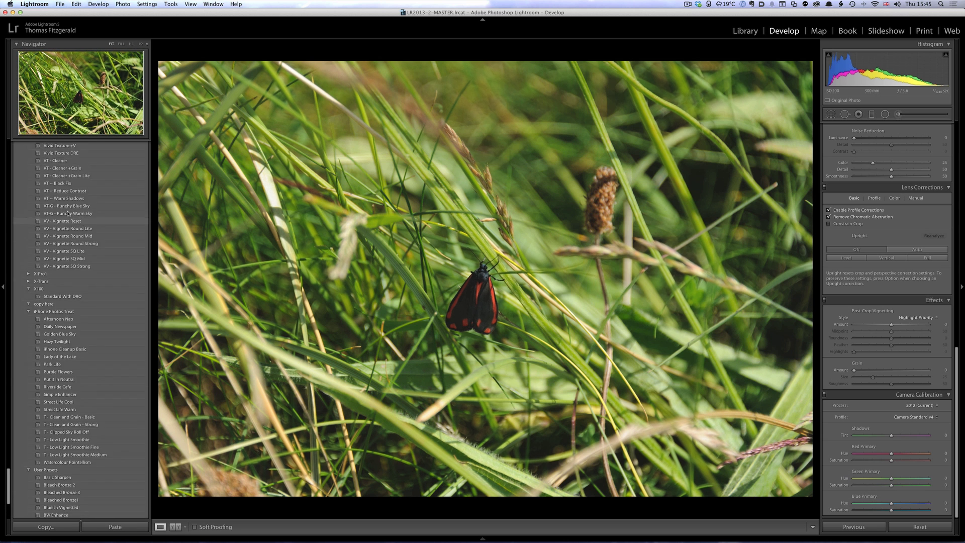
{"action": "scroll", "coordinate": [68, 212], "scroll_direction": "up", "scroll_amount": 15}
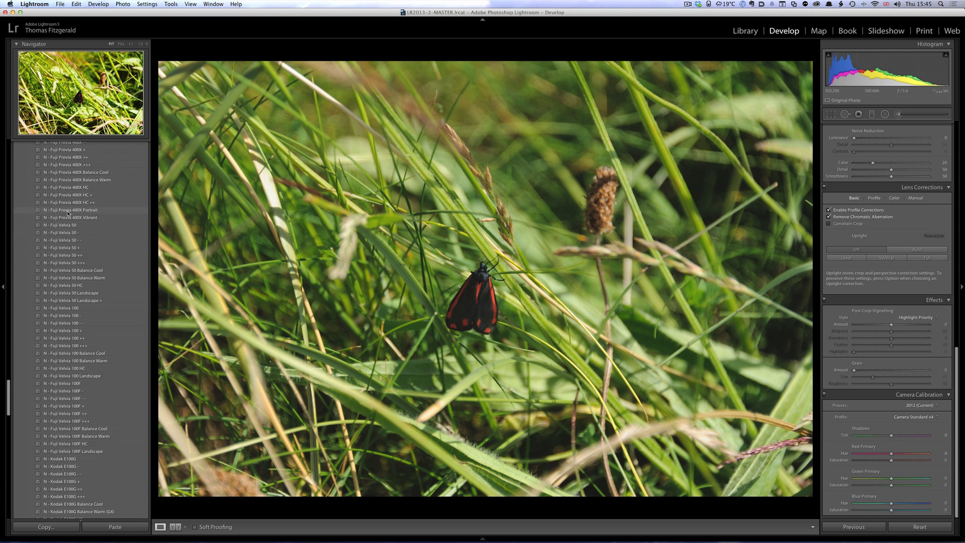
{"action": "scroll", "coordinate": [67, 212], "scroll_direction": "up", "scroll_amount": 5}
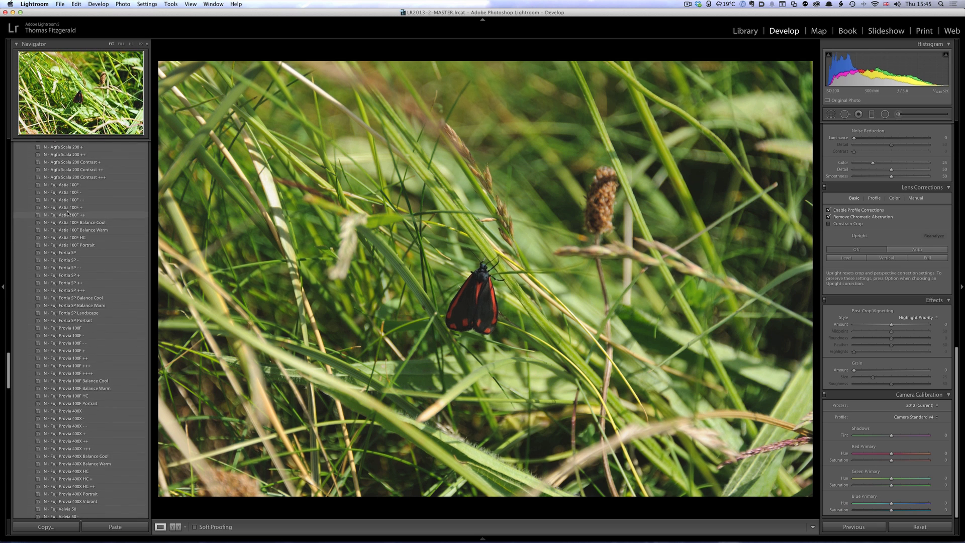
{"action": "scroll", "coordinate": [68, 212], "scroll_direction": "down", "scroll_amount": 10}
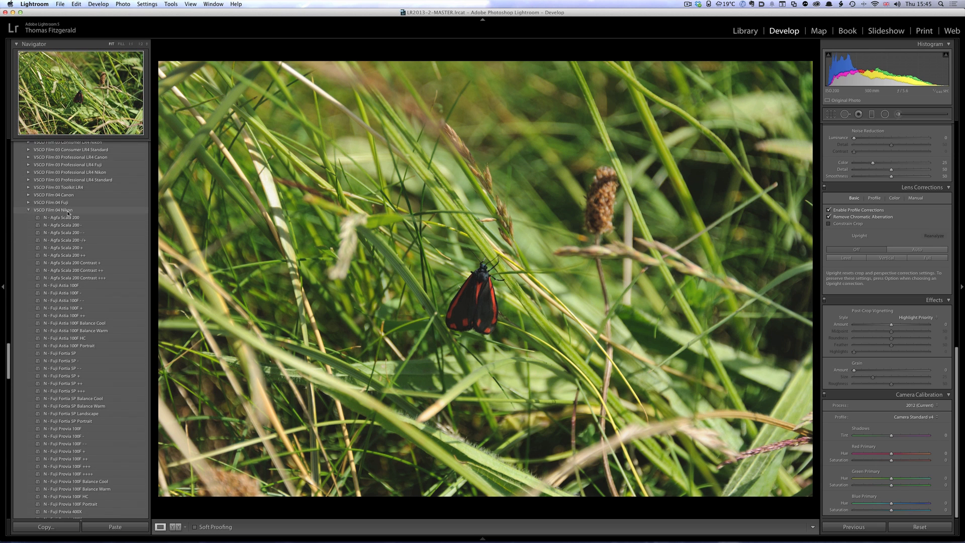
{"action": "left_click", "coordinate": [68, 213]}
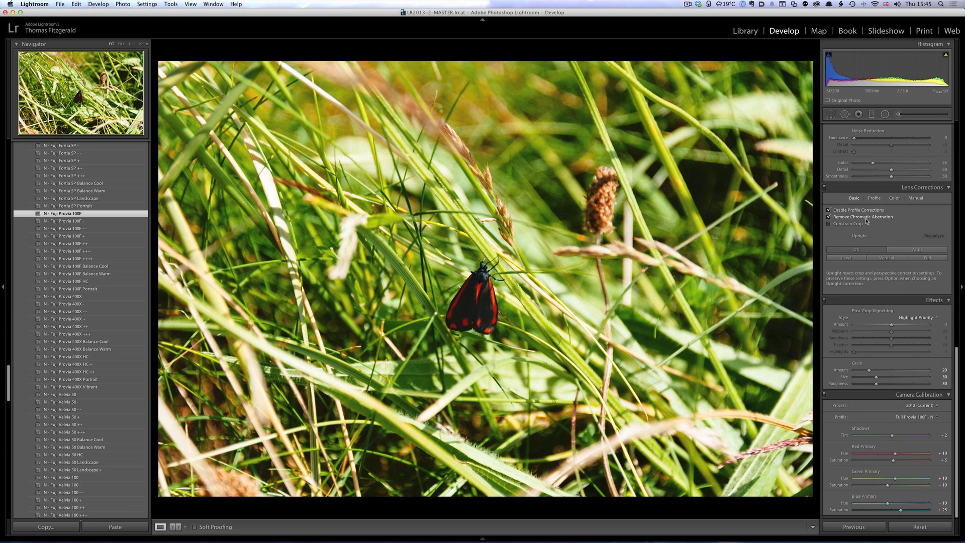
- Set the moth photo's Highlights to -100, Vibrance to +7 and Shadows to +54
{"action": "scroll", "coordinate": [832, 274], "scroll_direction": "up", "scroll_amount": 15}
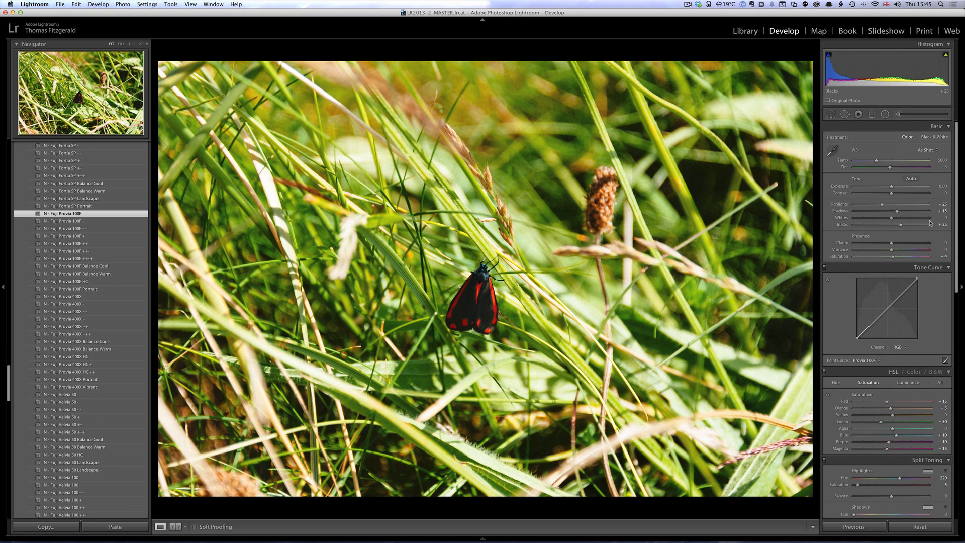
{"action": "left_click_drag", "start_coordinate": [881, 203], "coordinate": [838, 204]}
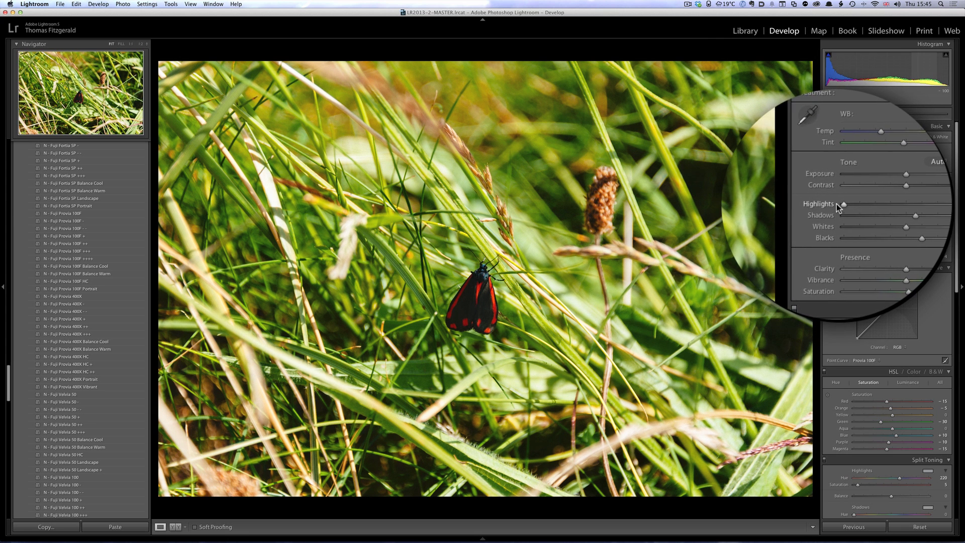
{"action": "mouse_move", "coordinate": [839, 252]}
{"action": "left_mouse_down"}
{"action": "mouse_move", "coordinate": [850, 252]}
{"action": "mouse_move", "coordinate": [836, 248]}
{"action": "left_mouse_up"}
{"action": "left_click_drag", "start_coordinate": [898, 211], "coordinate": [912, 212]}
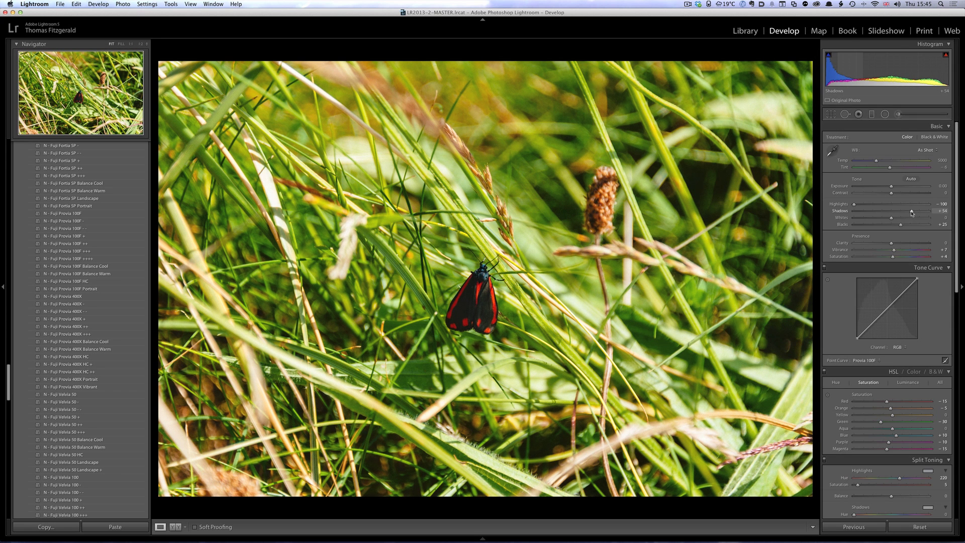
- Try the Squarish Vignette preset against Squarish Vignette Light on the moth photo and keep Squarish Vignette Light
{"action": "scroll", "coordinate": [78, 161], "scroll_direction": "up", "scroll_amount": 1}
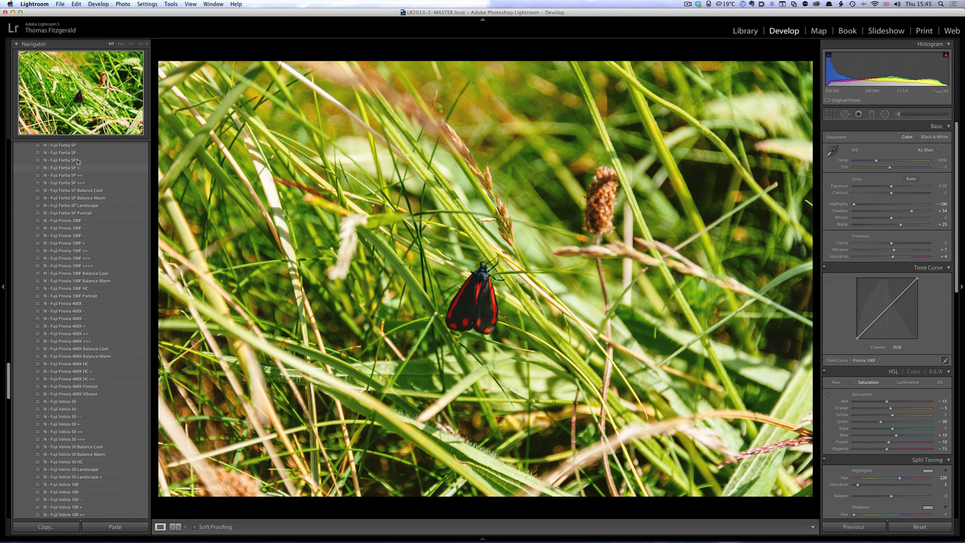
{"action": "scroll", "coordinate": [78, 162], "scroll_direction": "down", "scroll_amount": 15}
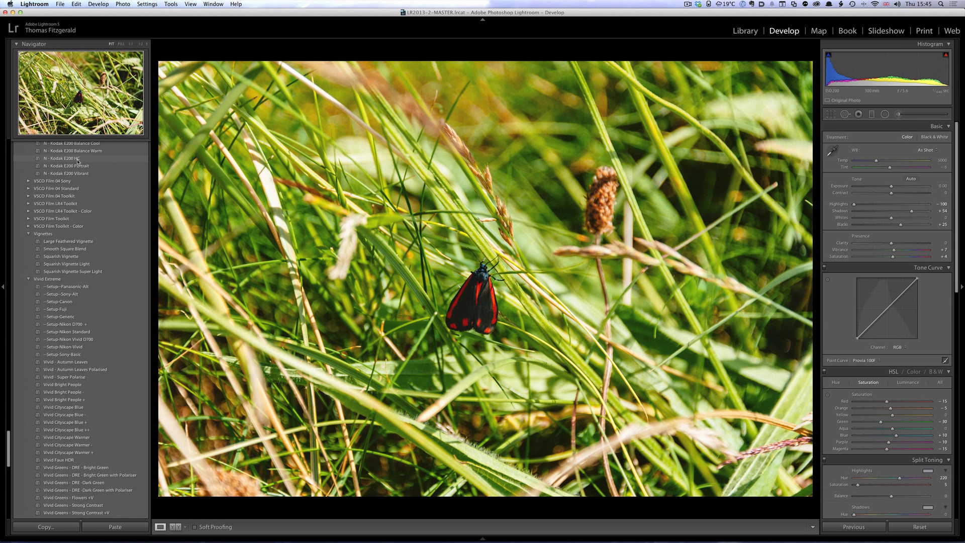
{"action": "left_click", "coordinate": [66, 264]}
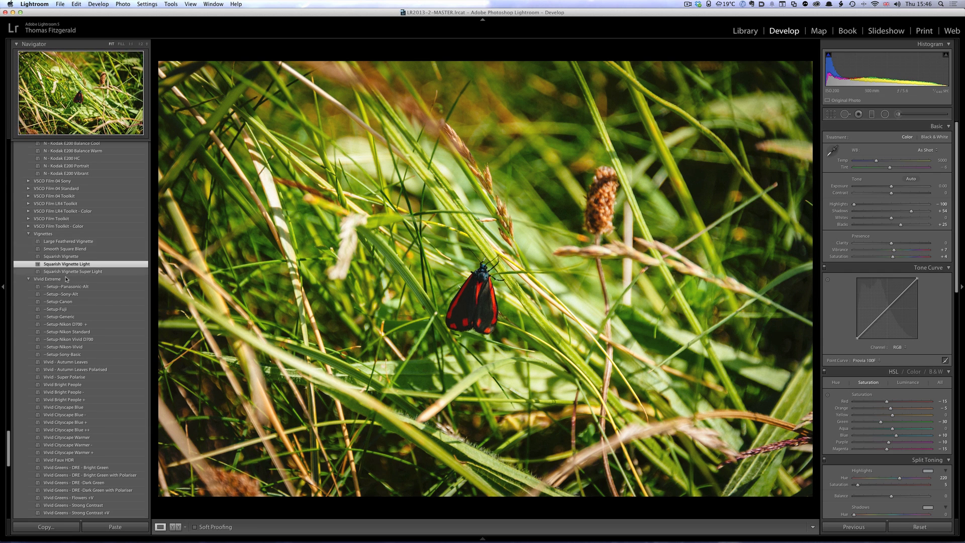
{"action": "left_click", "coordinate": [62, 257]}
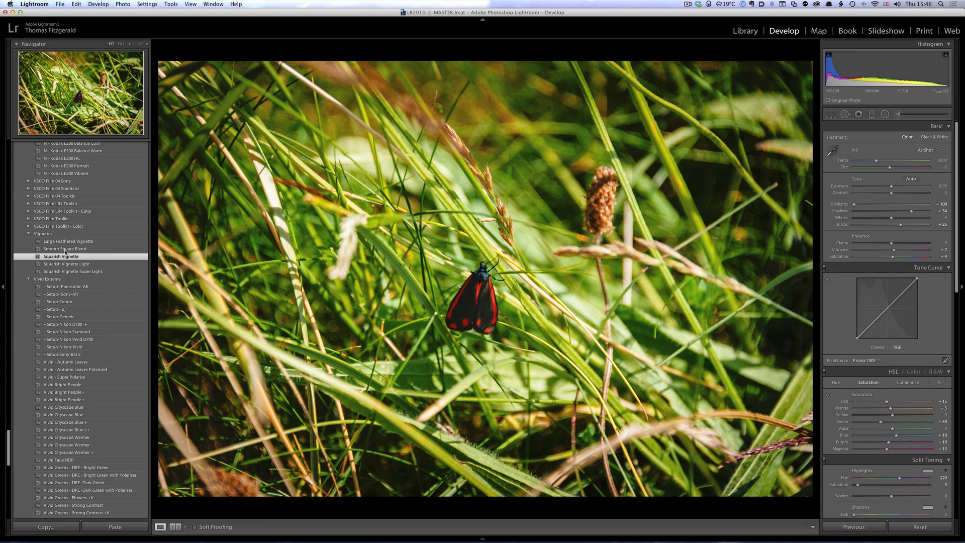
{"action": "left_click", "coordinate": [66, 264]}
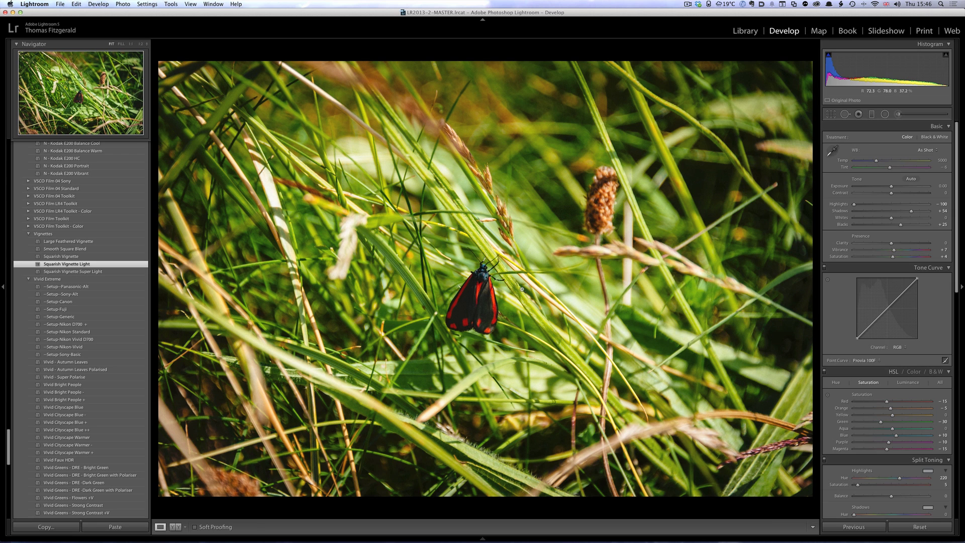
- Go on to the aeroplane photo and apply the Vivid - Autumn Leaves Polarised preset
{"action": "key", "text": "Right"}
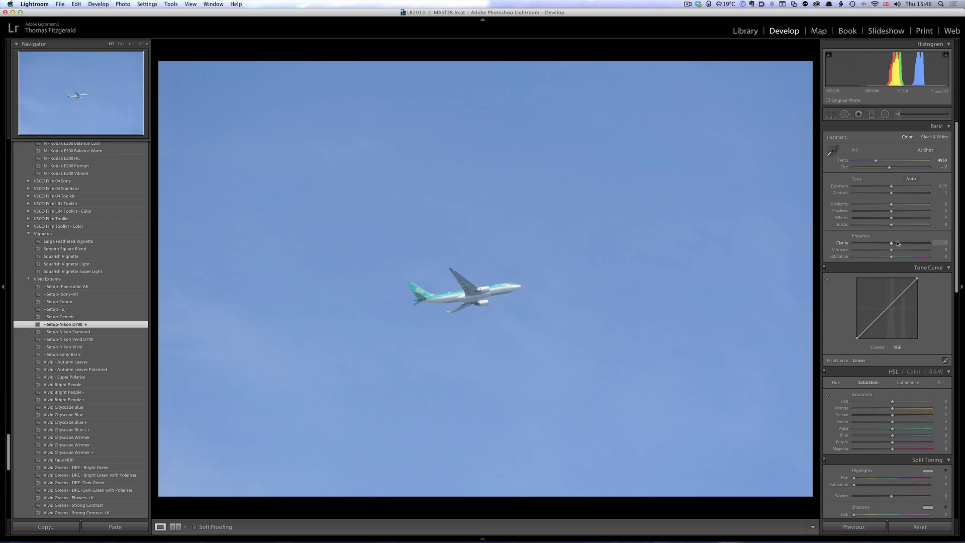
{"action": "scroll", "coordinate": [105, 315], "scroll_direction": "down", "scroll_amount": 10}
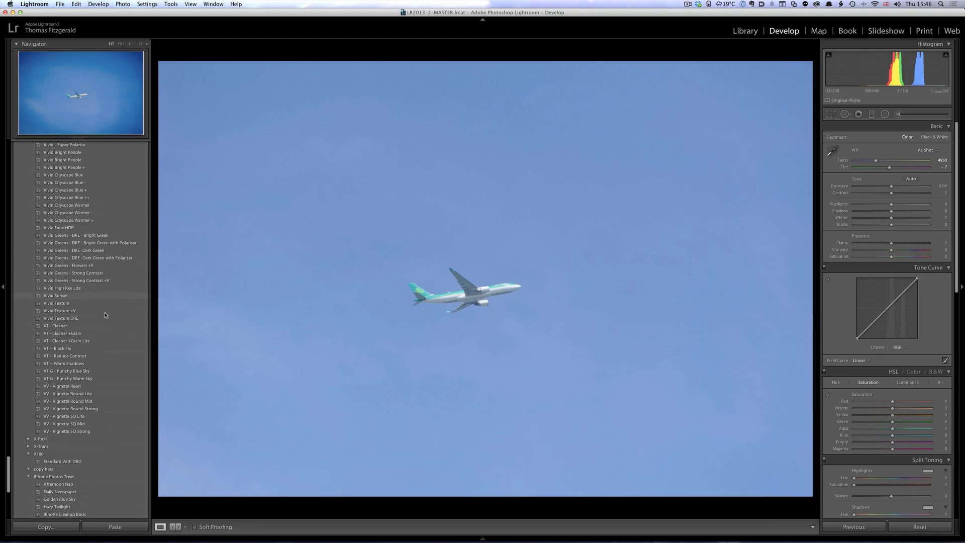
{"action": "scroll", "coordinate": [105, 315], "scroll_direction": "up", "scroll_amount": 2}
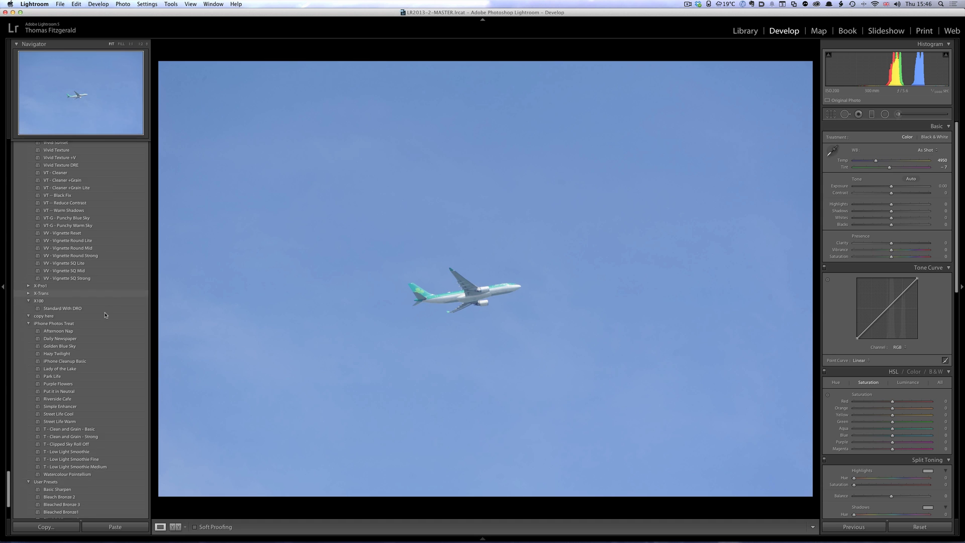
{"action": "scroll", "coordinate": [129, 316], "scroll_direction": "up", "scroll_amount": 4}
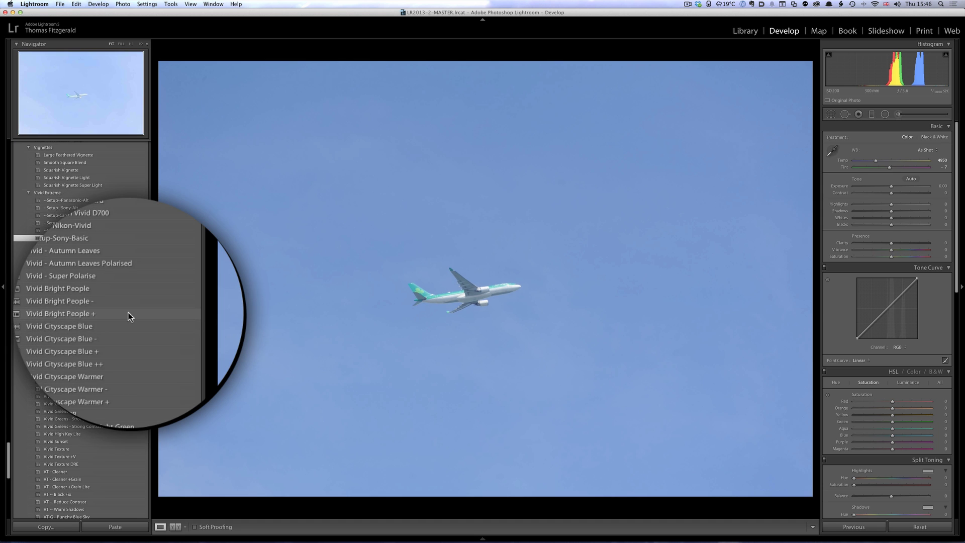
{"action": "left_click", "coordinate": [129, 286]}
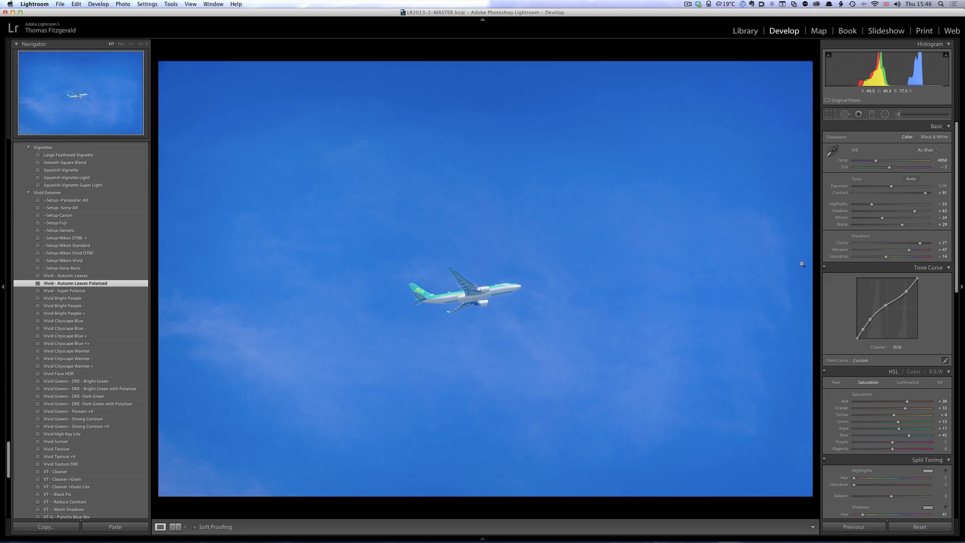
- Apply the Squarish Vignette Light preset to the aeroplane photo, setting the post-crop vignette's Feather to 92 and Amount to -49
{"action": "scroll", "coordinate": [874, 281], "scroll_direction": "down", "scroll_amount": 4}
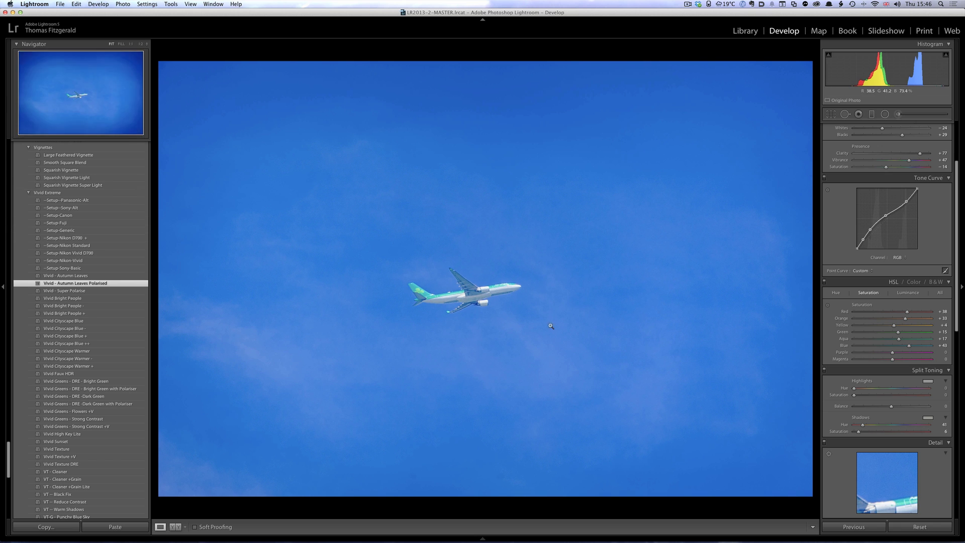
{"action": "left_click", "coordinate": [63, 177]}
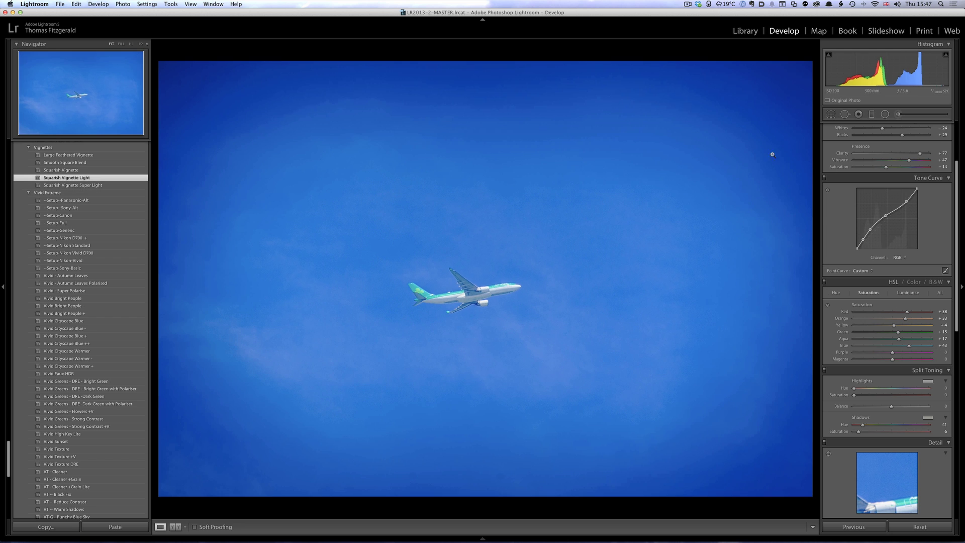
{"action": "scroll", "coordinate": [939, 328], "scroll_direction": "down", "scroll_amount": 10}
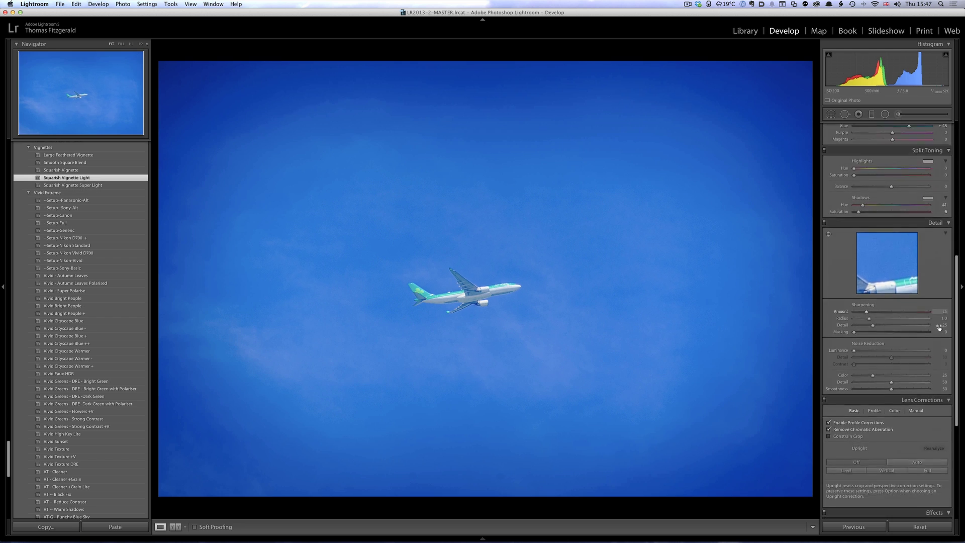
{"action": "scroll", "coordinate": [939, 329], "scroll_direction": "down", "scroll_amount": 2}
{"action": "left_click_drag", "start_coordinate": [911, 390], "coordinate": [923, 390]}
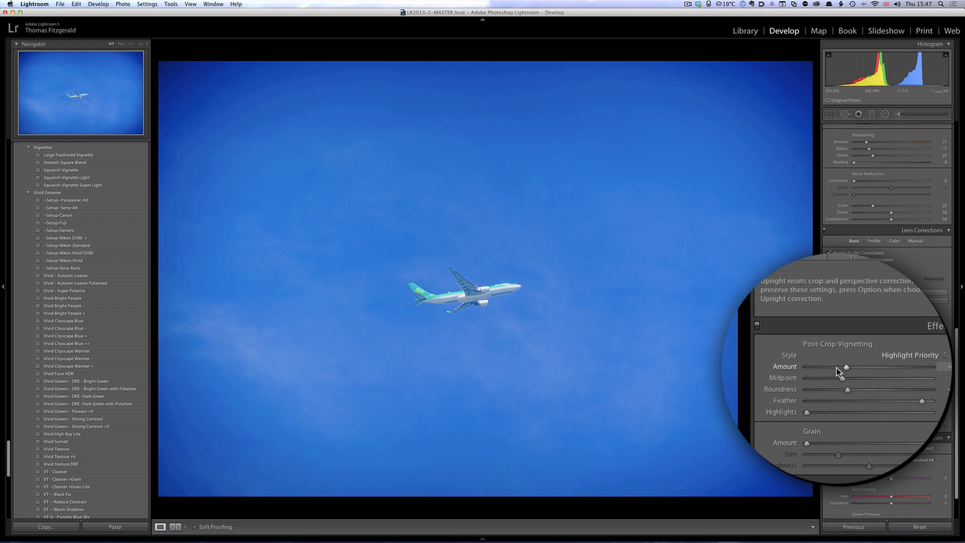
{"action": "left_click_drag", "start_coordinate": [878, 367], "coordinate": [872, 368]}
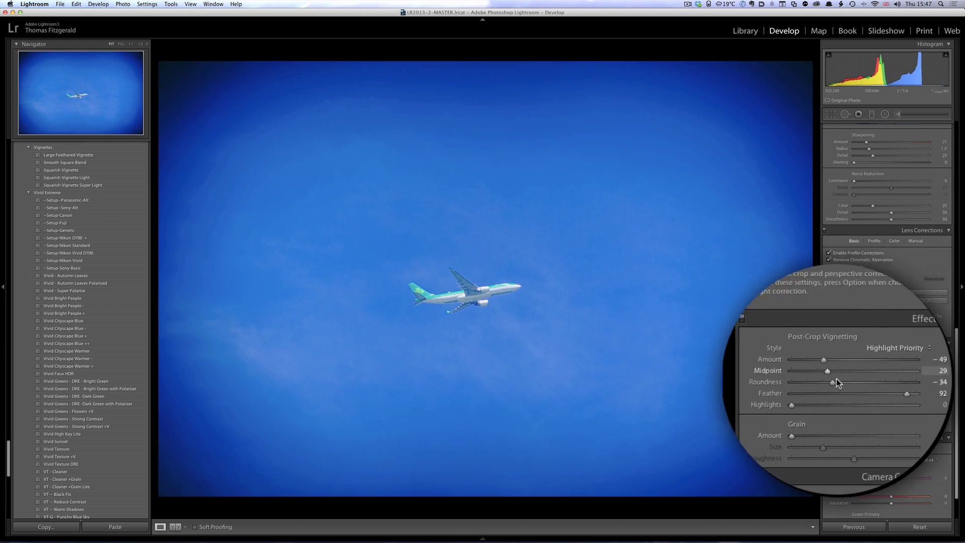
- Set the aeroplane photo's post-crop vignette Roundness to +51 and apply the same settings to the next aeroplane photo
{"action": "left_click_drag", "start_coordinate": [836, 381], "coordinate": [865, 380]}
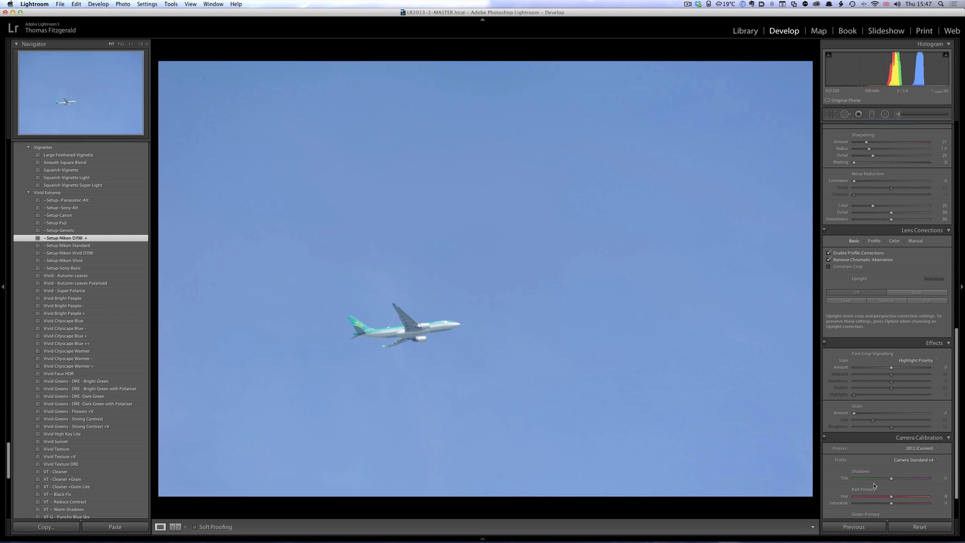
{"action": "left_click", "coordinate": [871, 529]}
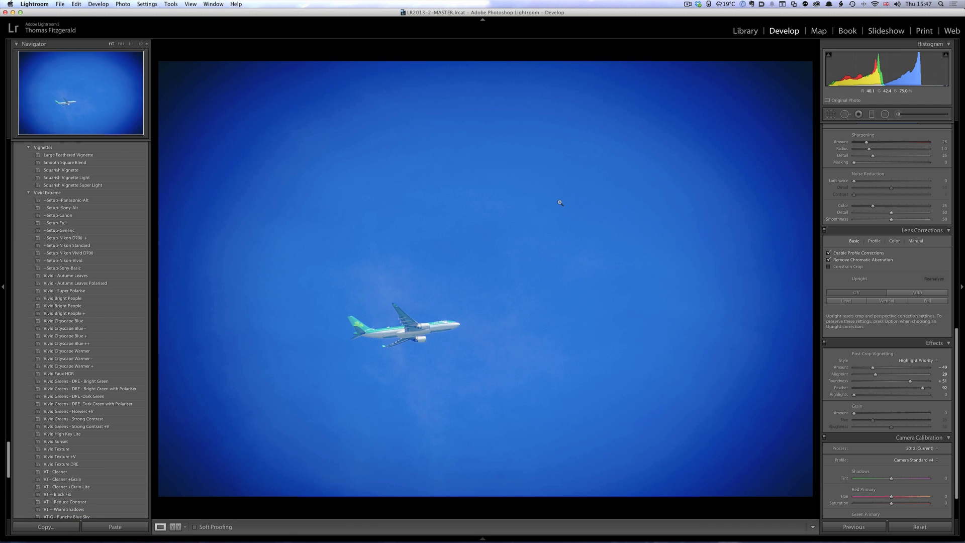
- Go on to the woodland photo with the fence and apply the Vivid - Autumn Leaves Polarised preset
{"action": "key", "text": "Right"}
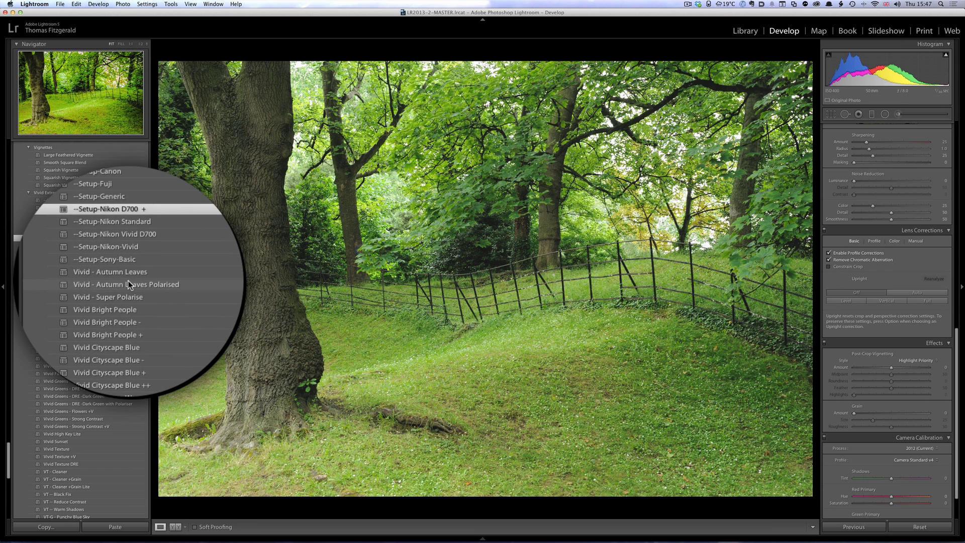
{"action": "left_click", "coordinate": [129, 286]}
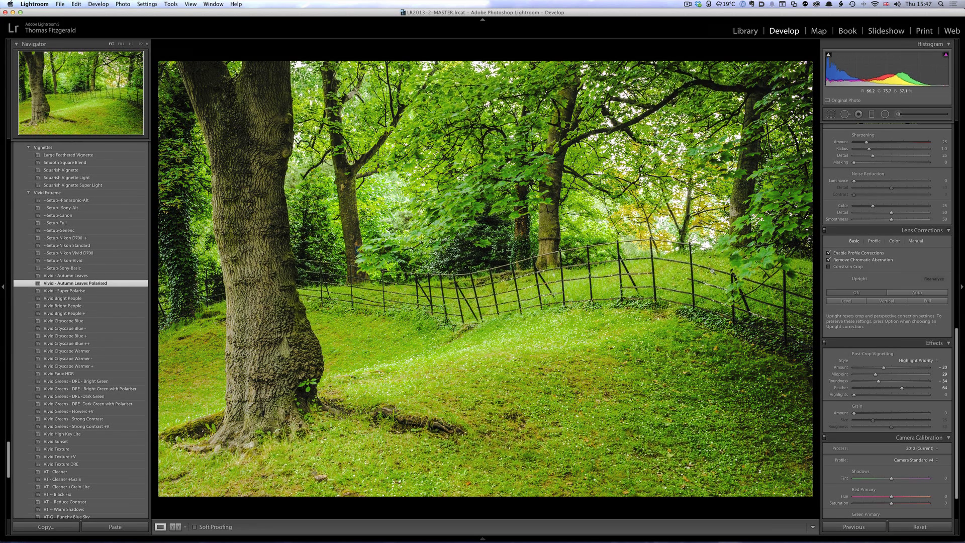
- Go on to the striped door photo and set Exposure to +0.50, Contrast to +67, Clarity to +22 and Vibrance to +91
{"action": "key", "text": "Right"}
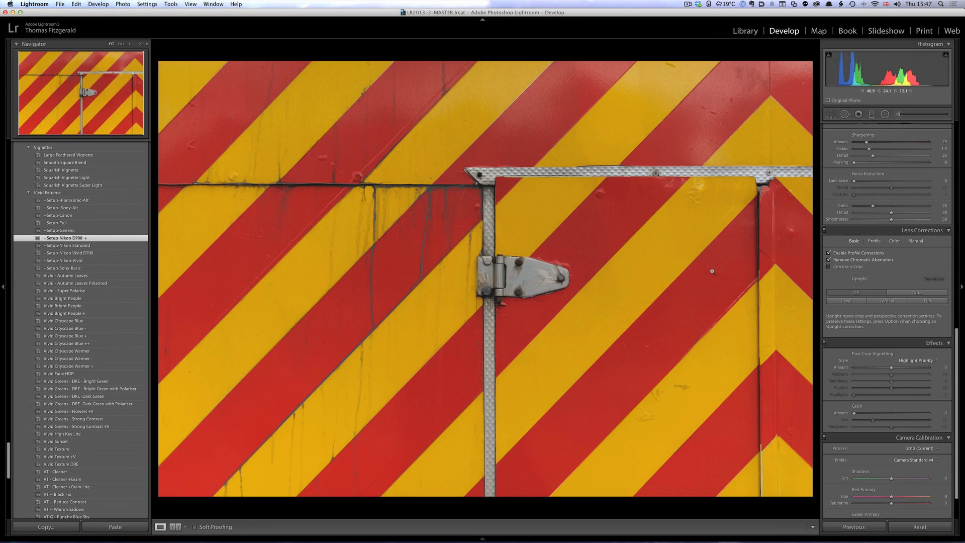
{"action": "scroll", "coordinate": [844, 239], "scroll_direction": "up", "scroll_amount": 15}
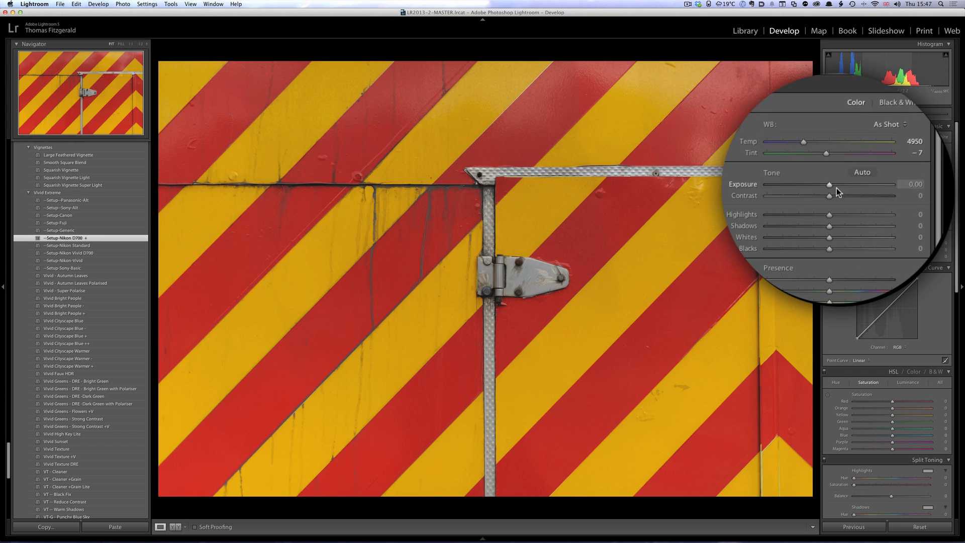
{"action": "left_click", "coordinate": [837, 185]}
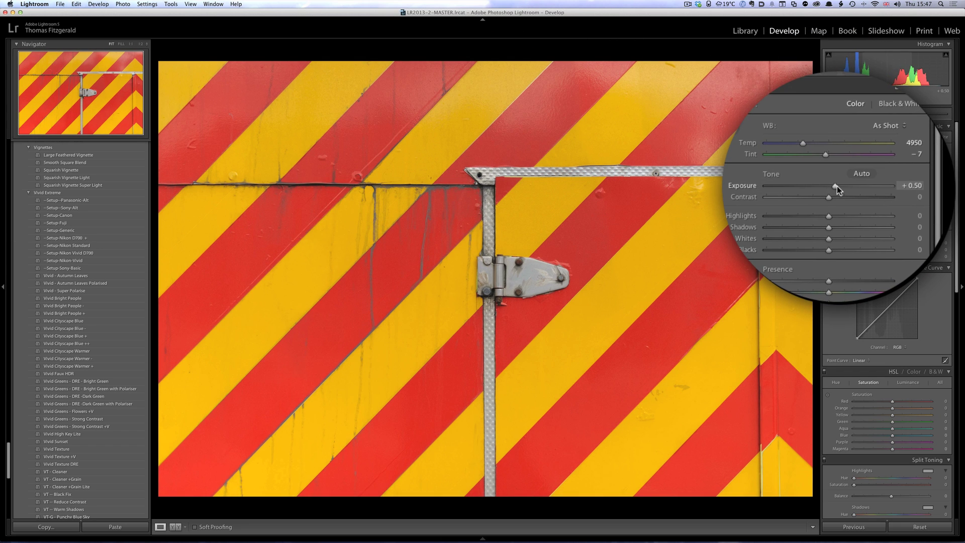
{"action": "mouse_move", "coordinate": [849, 249]}
{"action": "left_mouse_down"}
{"action": "mouse_move", "coordinate": [895, 249]}
{"action": "mouse_move", "coordinate": [863, 243]}
{"action": "left_mouse_up"}
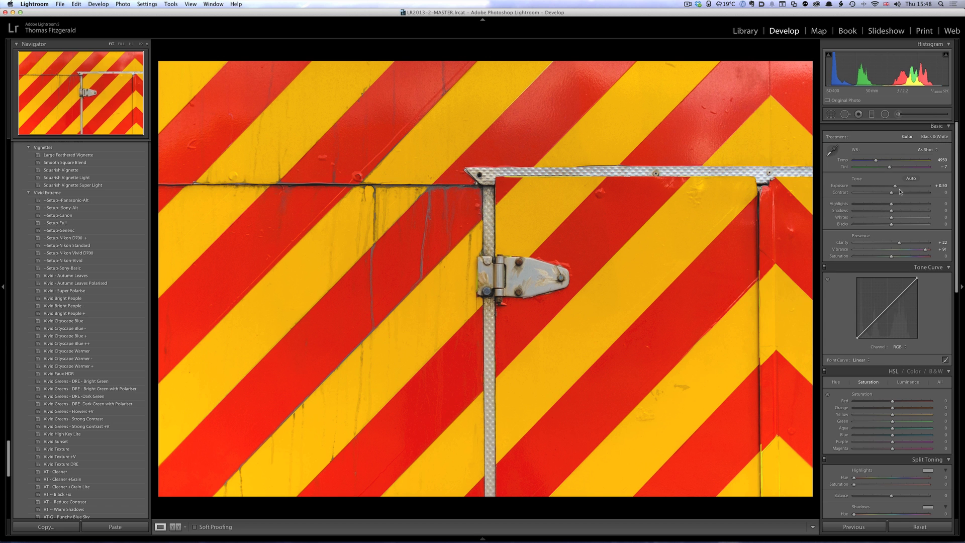
{"action": "left_click_drag", "start_coordinate": [892, 193], "coordinate": [916, 194]}
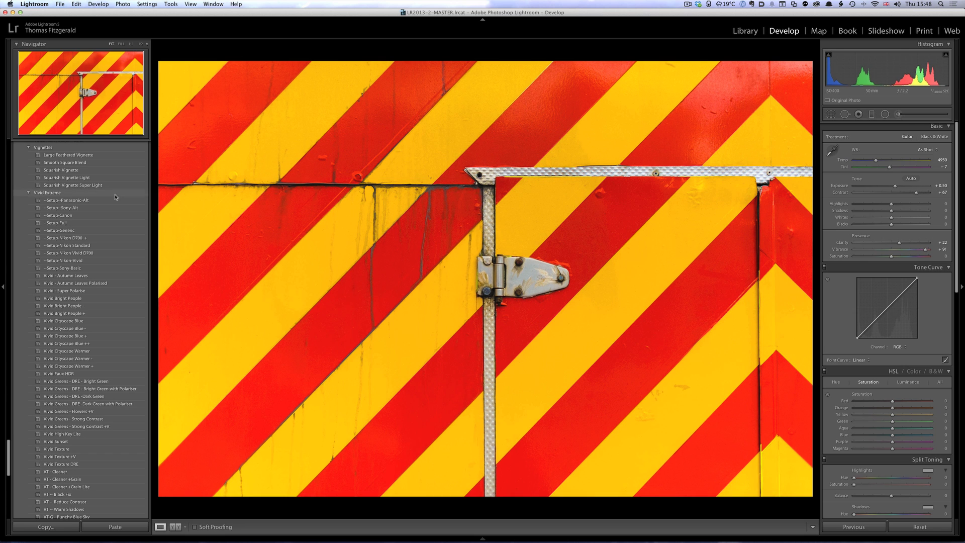
- Try the Squarish Vignette preset on the striped door photo and settle on Squarish Vignette Light
{"action": "left_click", "coordinate": [72, 171]}
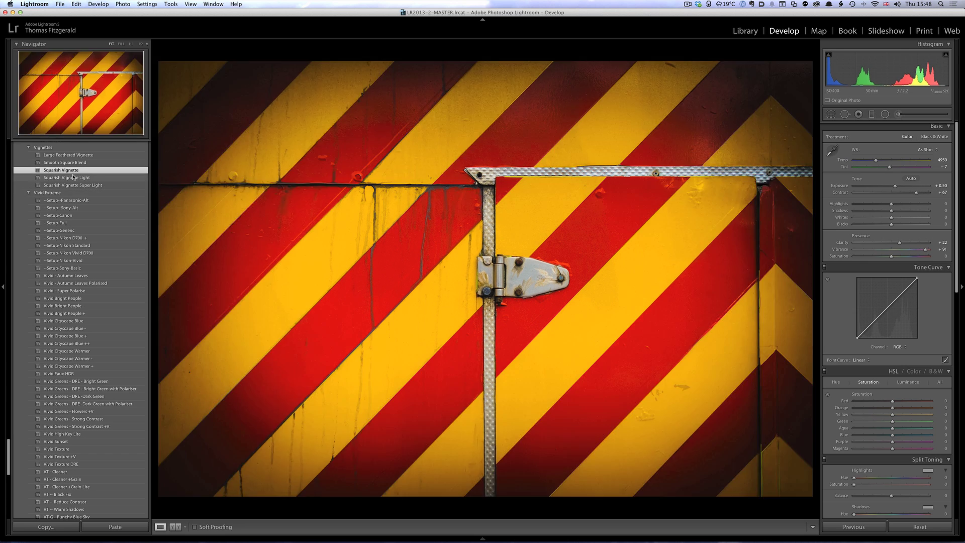
{"action": "left_click", "coordinate": [72, 178]}
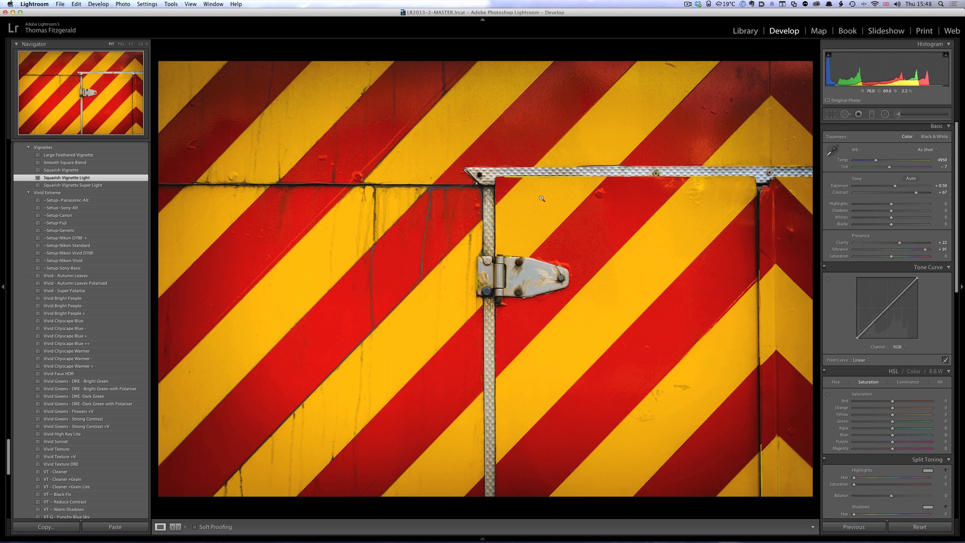
- Go on to the woman in the red dress and set Exposure to +0.35, Clarity to +47, Vibrance to +46 and Saturation to -18
{"action": "key", "text": "Right"}
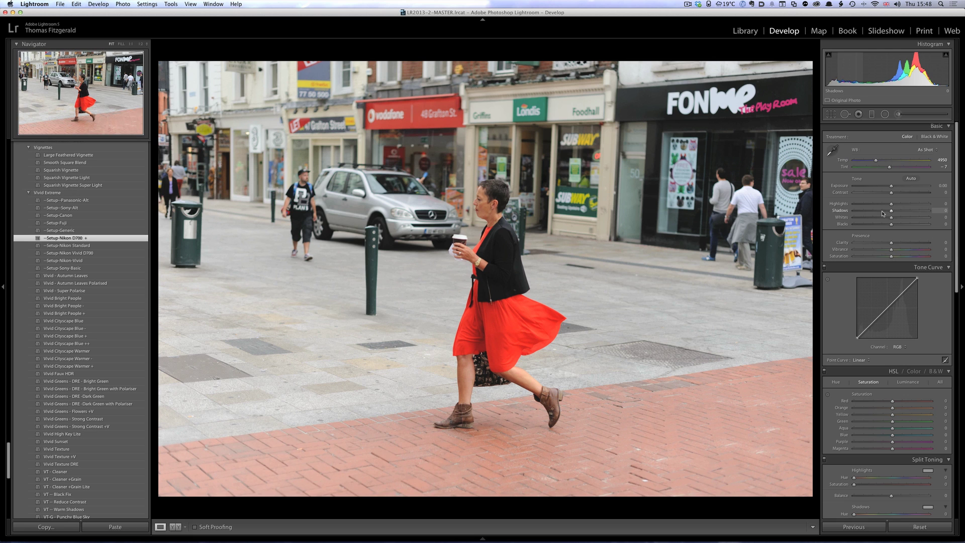
{"action": "left_click_drag", "start_coordinate": [891, 243], "coordinate": [901, 244]}
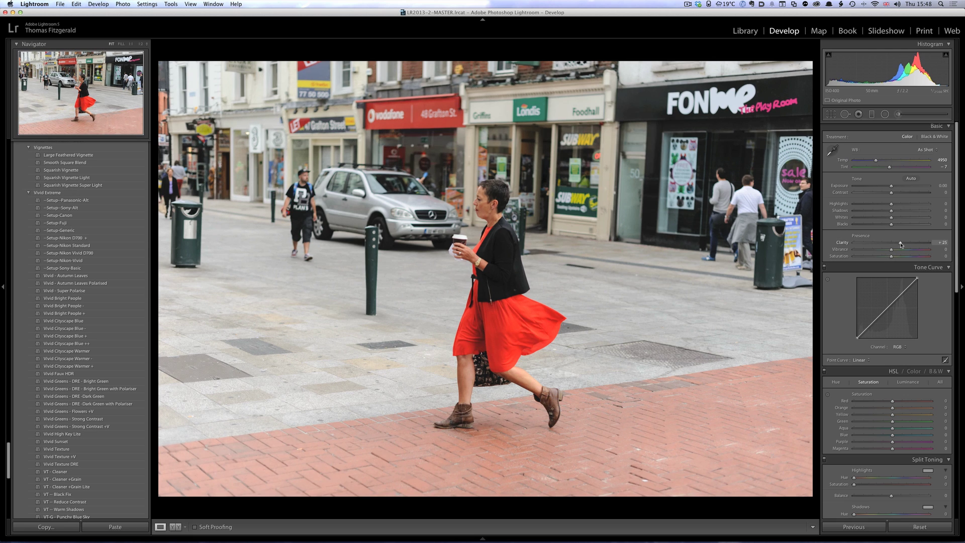
{"action": "left_click_drag", "start_coordinate": [891, 186], "coordinate": [837, 186]}
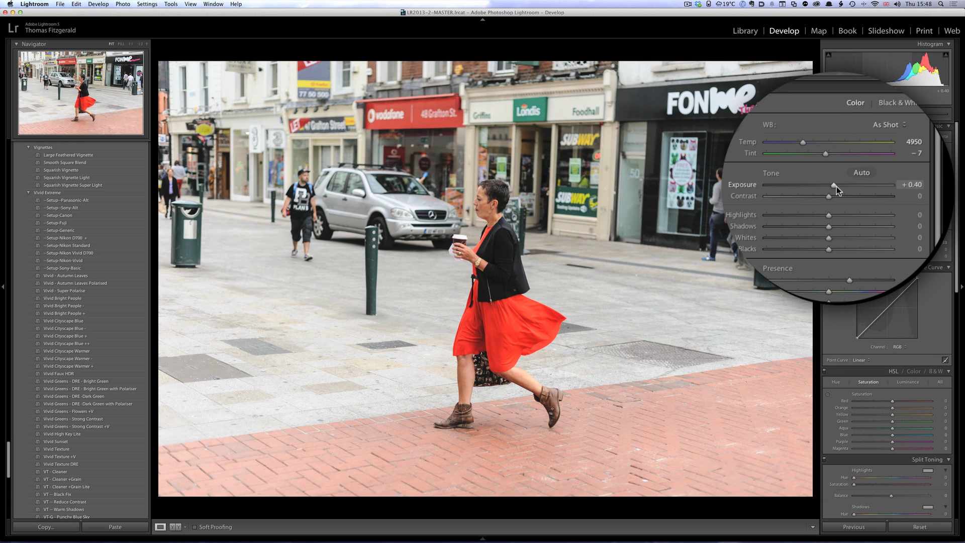
{"action": "left_click_drag", "start_coordinate": [830, 250], "coordinate": [836, 248]}
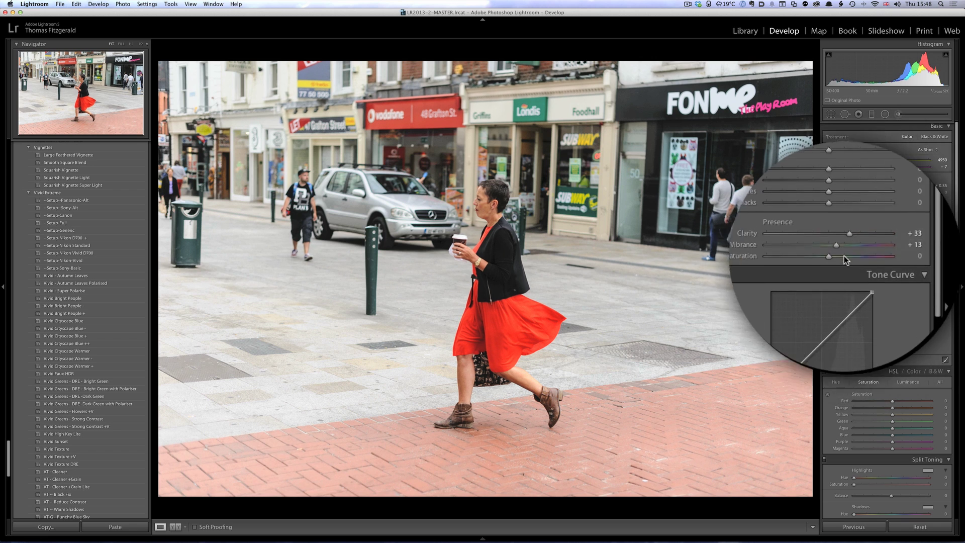
{"action": "left_click_drag", "start_coordinate": [840, 249], "coordinate": [908, 246]}
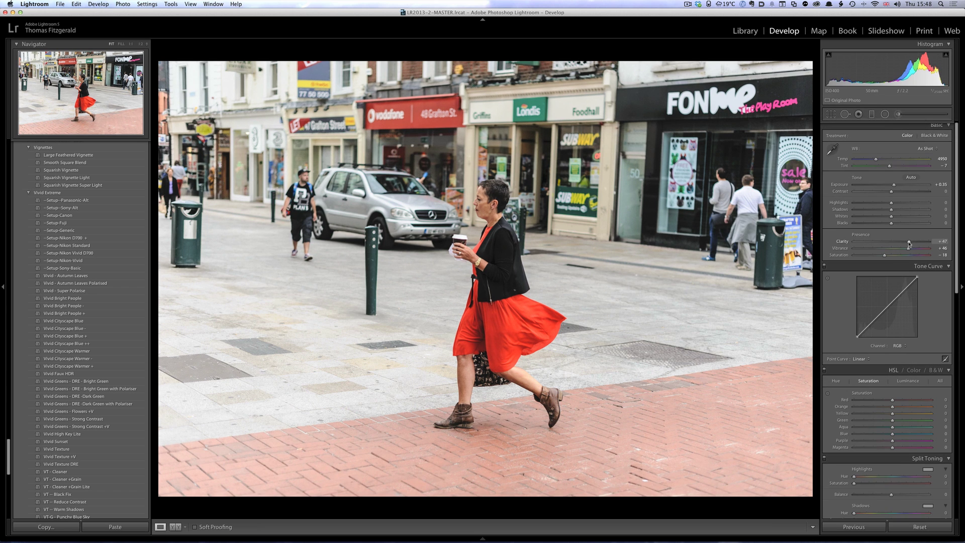
- Add grain to the red dress photo with Amount 22 and Size 17, checking it at full magnification
{"action": "scroll", "coordinate": [891, 258], "scroll_direction": "down", "scroll_amount": 5}
{"action": "scroll", "coordinate": [890, 258], "scroll_direction": "down", "scroll_amount": 1}
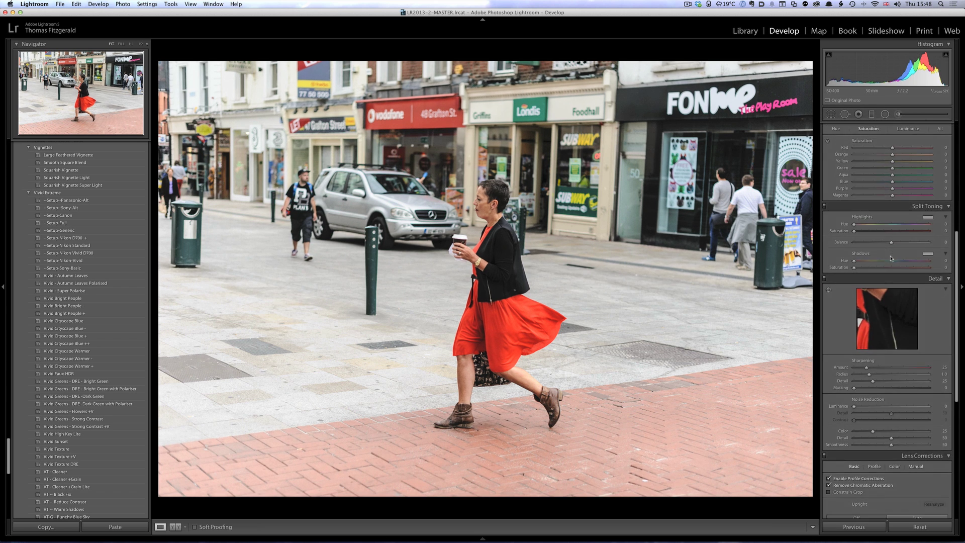
{"action": "scroll", "coordinate": [891, 259], "scroll_direction": "down", "scroll_amount": 10}
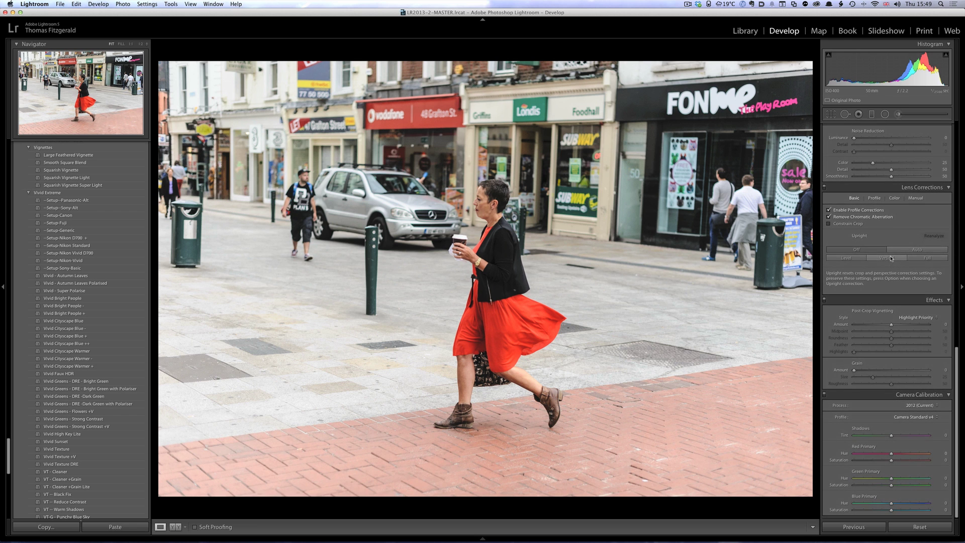
{"action": "scroll", "coordinate": [891, 259], "scroll_direction": "down", "scroll_amount": 2}
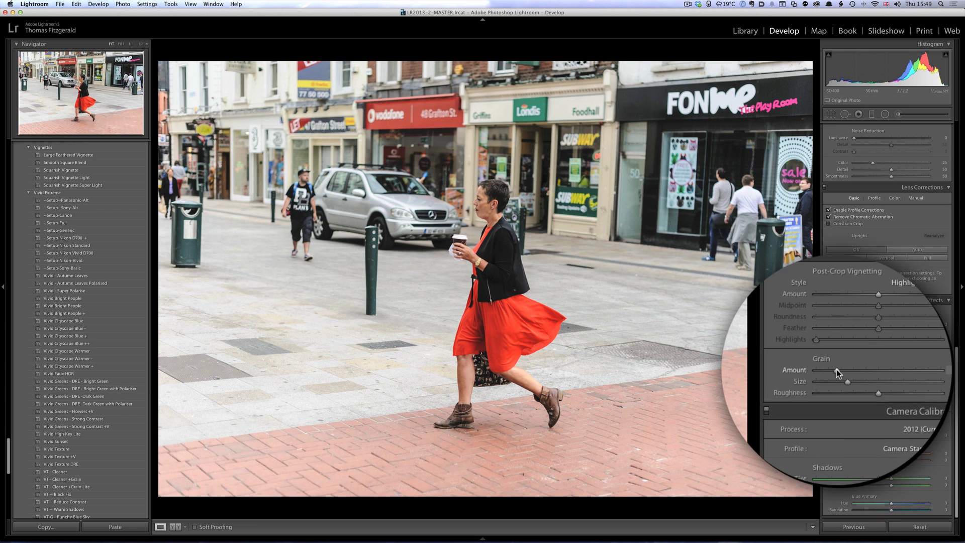
{"action": "left_click", "coordinate": [497, 235]}
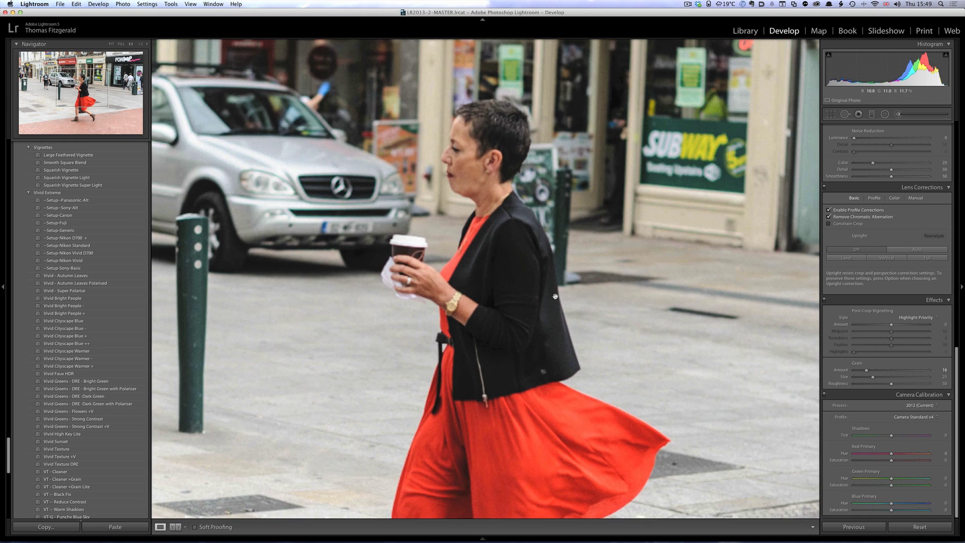
{"action": "scroll", "coordinate": [589, 232], "scroll_direction": "down", "scroll_amount": 5}
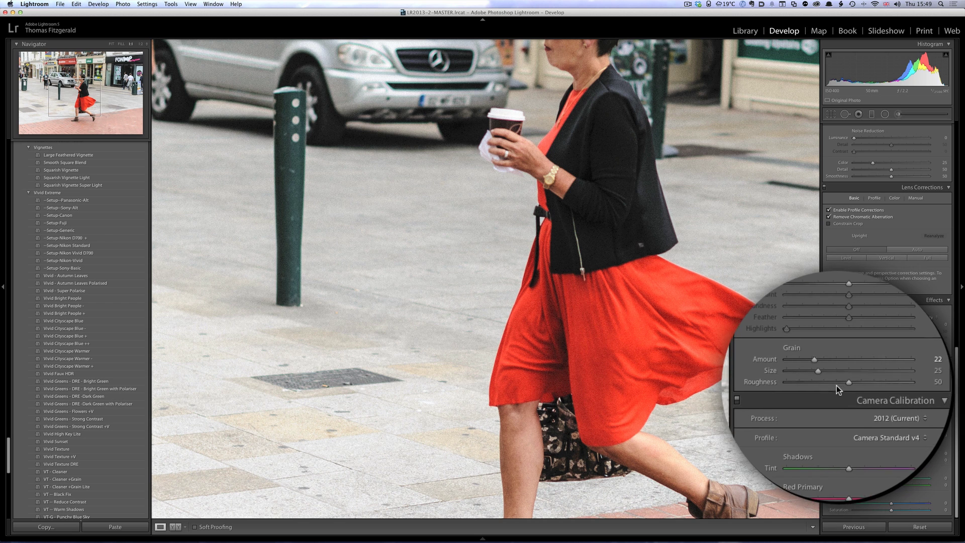
{"action": "left_click_drag", "start_coordinate": [837, 376], "coordinate": [832, 376]}
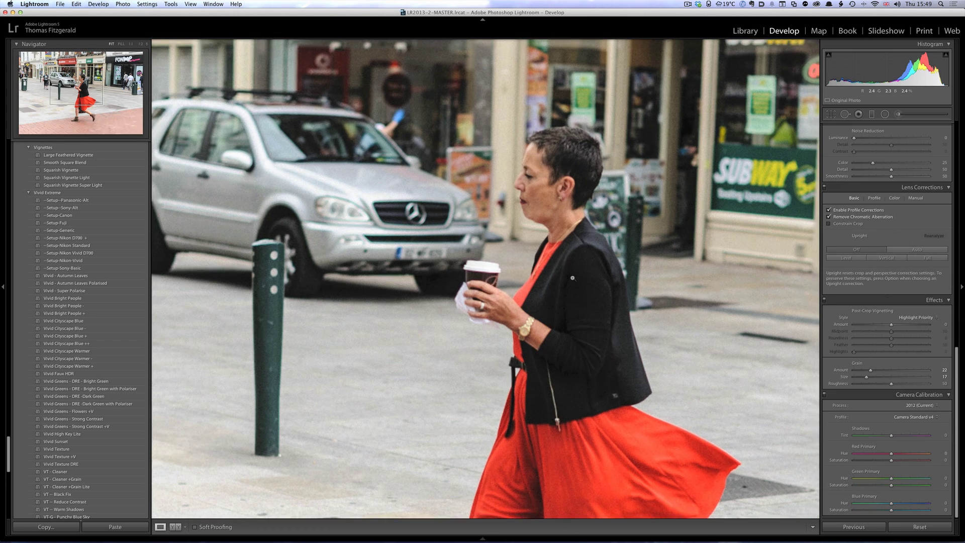
{"action": "left_click", "coordinate": [573, 278]}
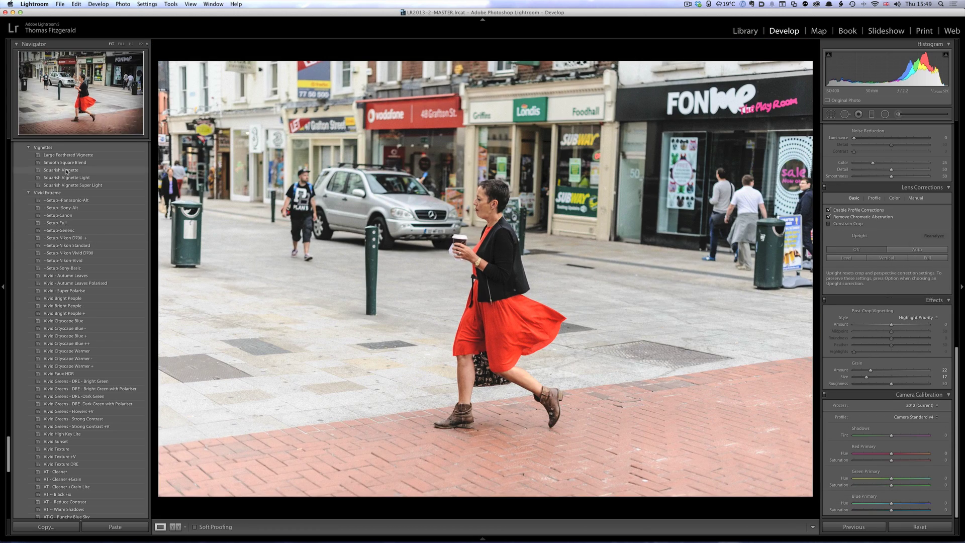
- Apply the Squarish Vignette Super Light preset to the red dress photo and set the sharpening Amount to 45
{"action": "left_click", "coordinate": [72, 185]}
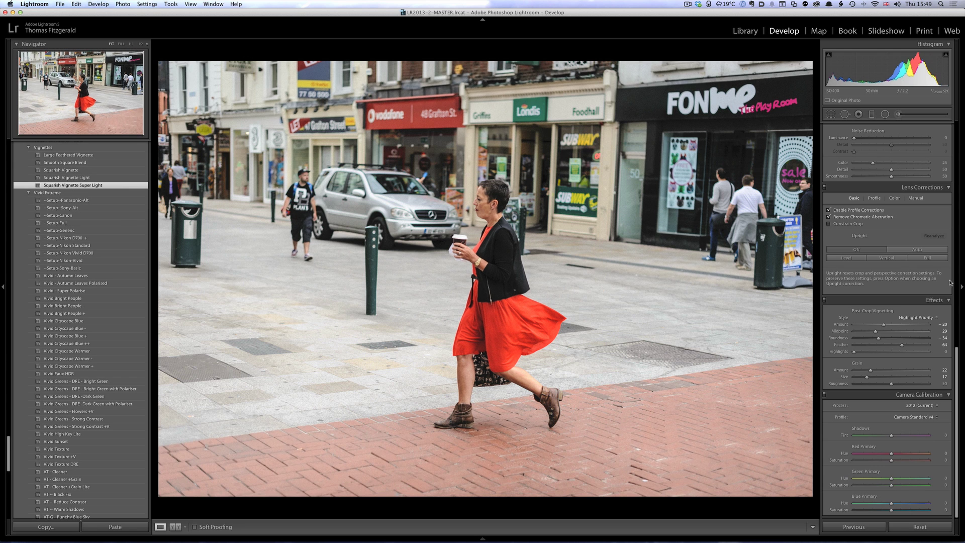
{"action": "scroll", "coordinate": [877, 208], "scroll_direction": "up", "scroll_amount": 5}
{"action": "scroll", "coordinate": [876, 208], "scroll_direction": "up", "scroll_amount": 1}
{"action": "left_click", "coordinate": [877, 261]}
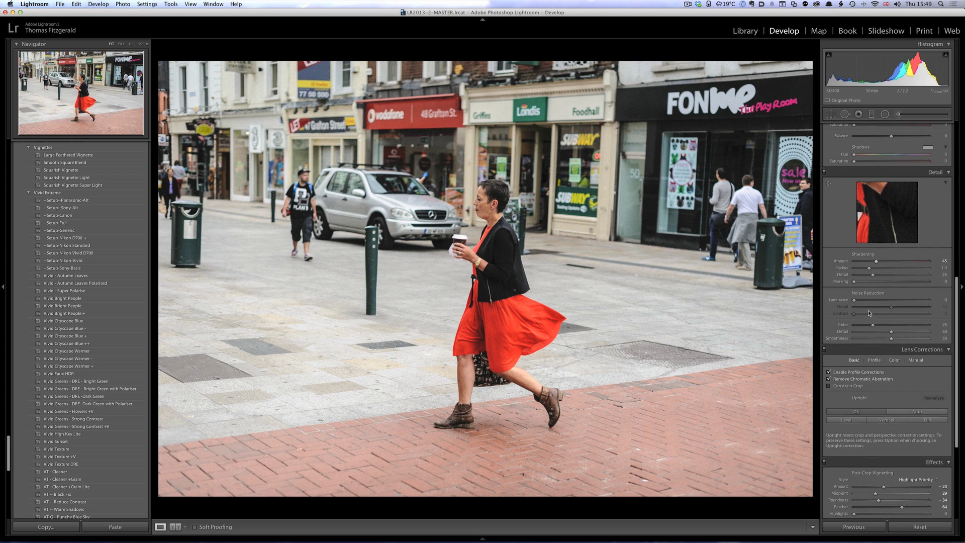
{"action": "scroll", "coordinate": [869, 313], "scroll_direction": "down", "scroll_amount": 5}
{"action": "scroll", "coordinate": [869, 313], "scroll_direction": "up", "scroll_amount": 1}
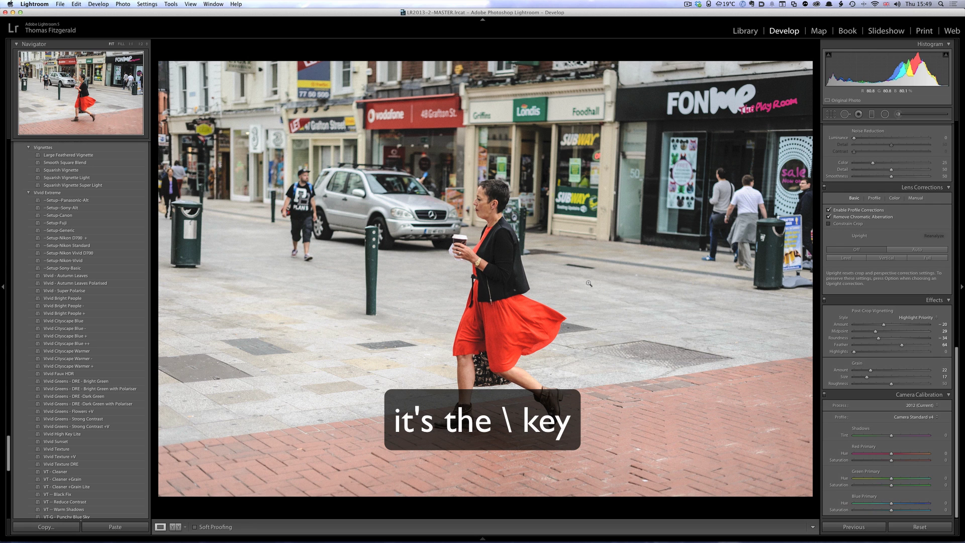
- Compare the red dress photo before and after its adjustments several times
{"action": "key", "text": "backslash"}
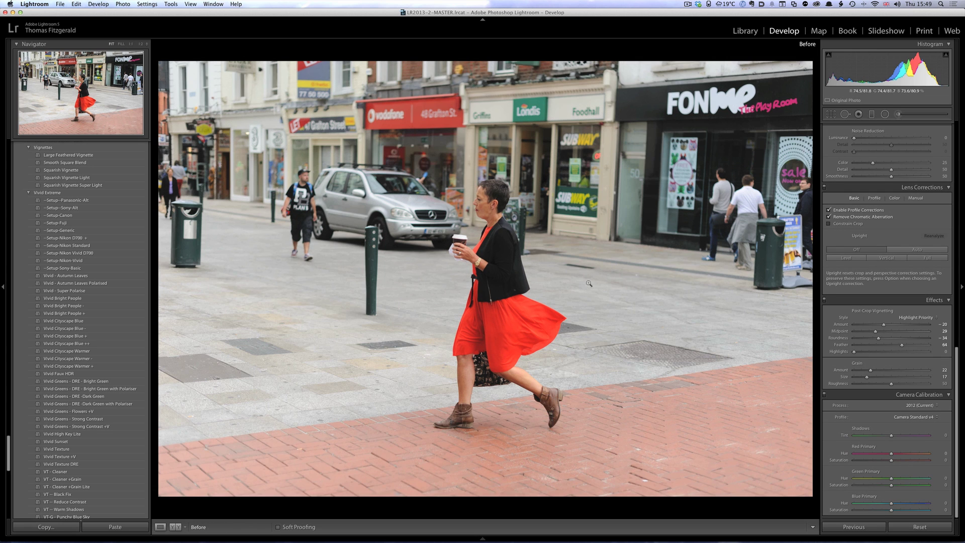
{"action": "key", "text": "backslash"}
{"action": "key", "text": "backslash"}
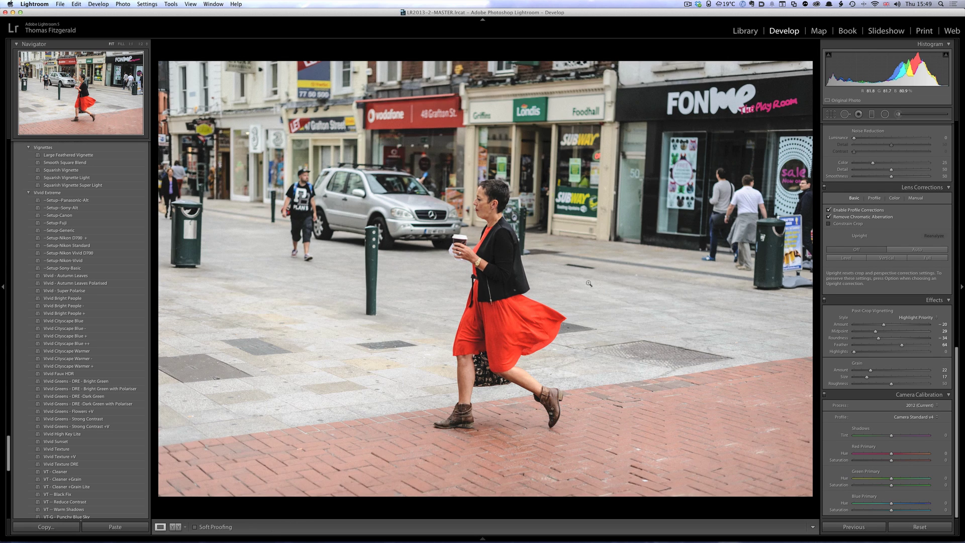
{"action": "key", "text": "backslash"}
{"action": "key", "text": "backslash"}
{"action": "key", "text": "backslash"}
{"action": "key", "text": "backslash"}
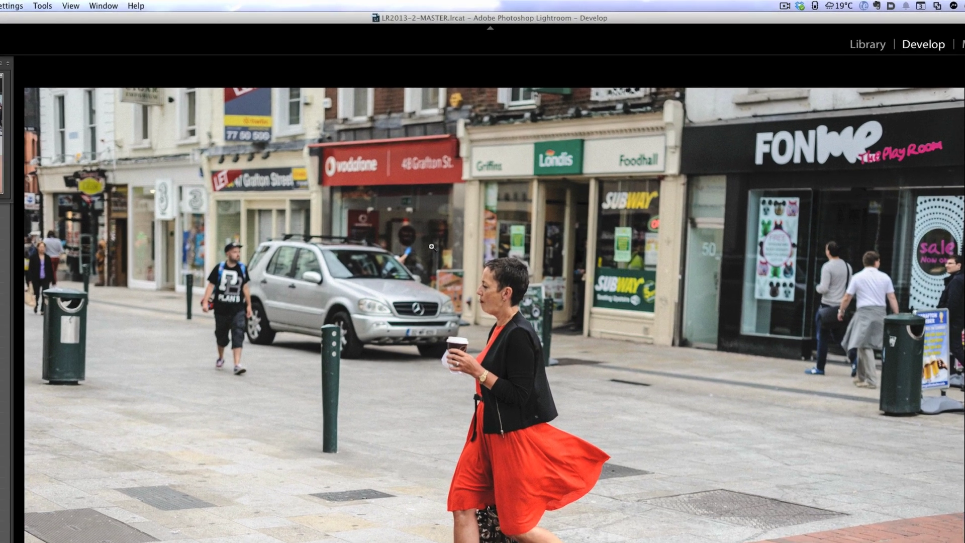
- Open the copy options for the red dress photo's settings and apply the previous photo's settings to the next photo, the man in the cap
{"action": "key", "text": "super+shift+c"}
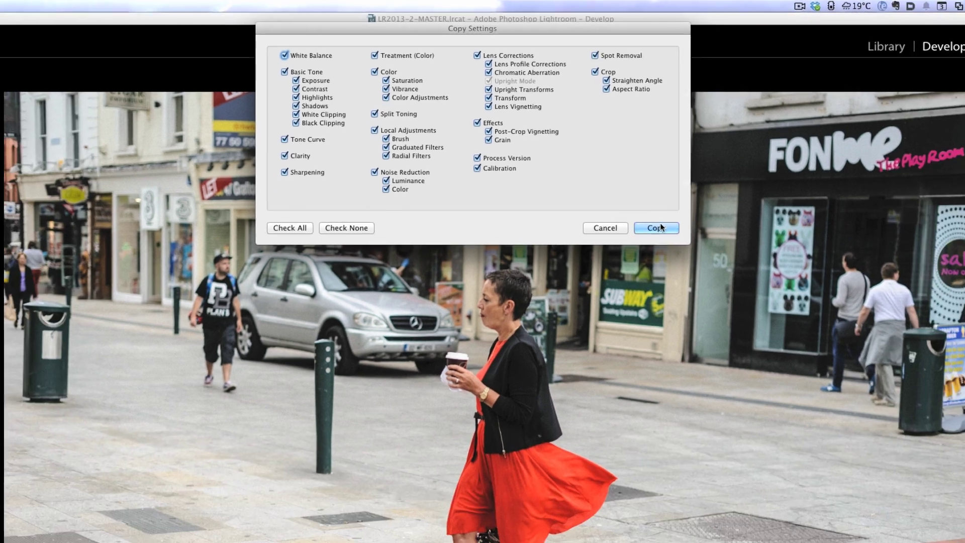
{"action": "left_click", "coordinate": [707, 287]}
{"action": "key", "text": "Right"}
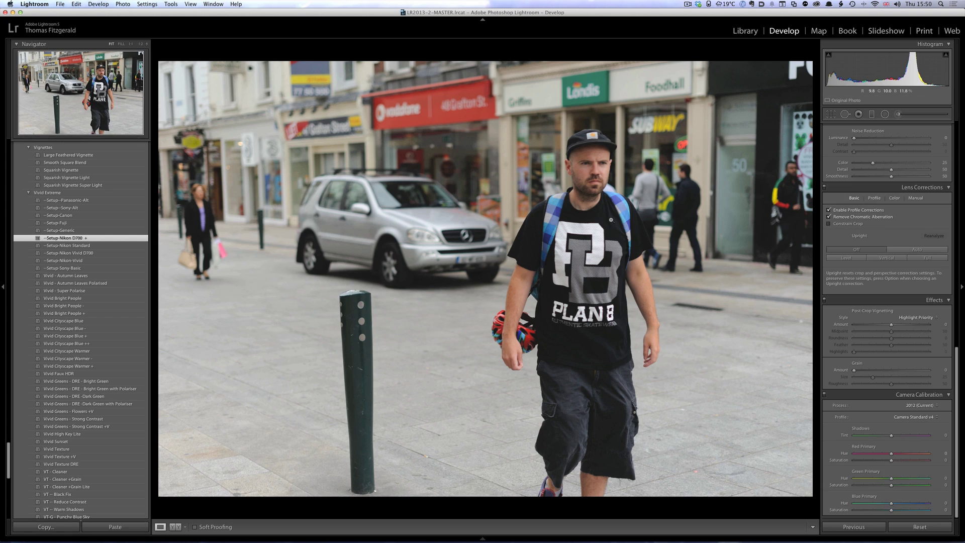
{"action": "left_click", "coordinate": [854, 526]}
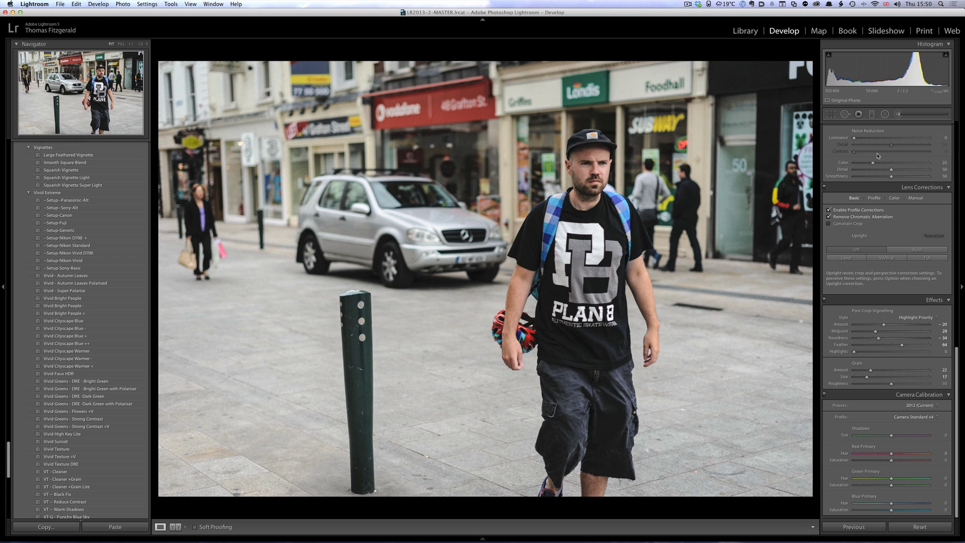
- Set the Exposure to +0.80 and the Vibrance to +77 on the photo of the man in the cap
{"action": "scroll", "coordinate": [878, 155], "scroll_direction": "up", "scroll_amount": 15}
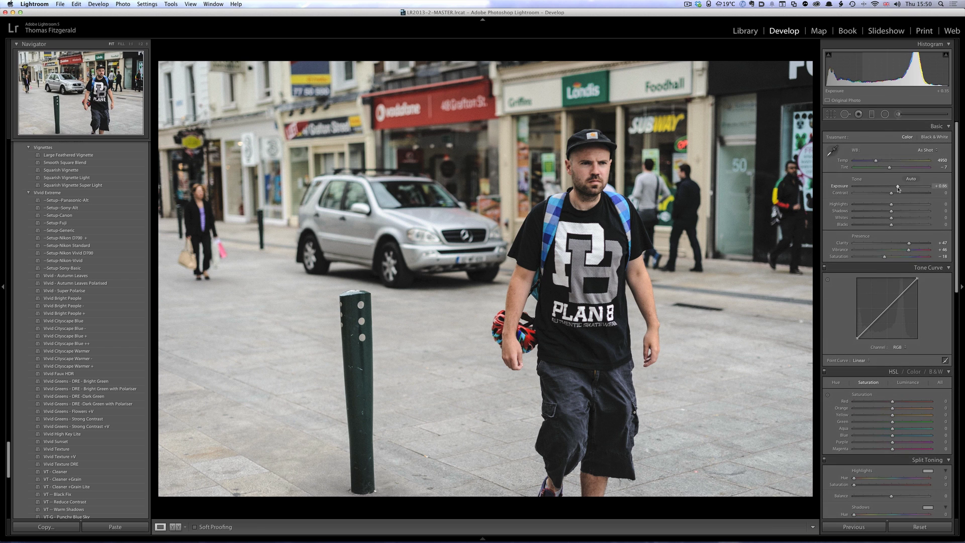
{"action": "left_click_drag", "start_coordinate": [898, 187], "coordinate": [903, 187]}
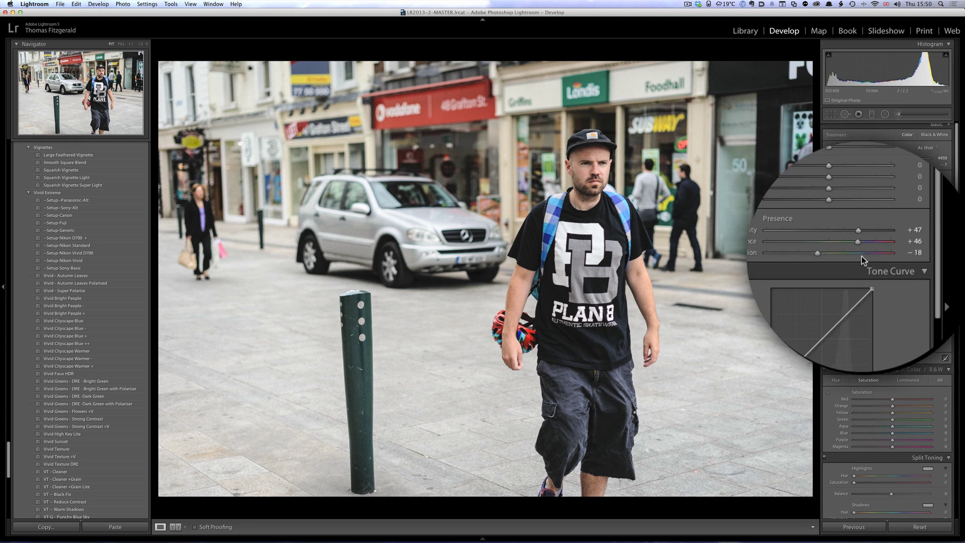
{"action": "left_click_drag", "start_coordinate": [863, 246], "coordinate": [880, 249]}
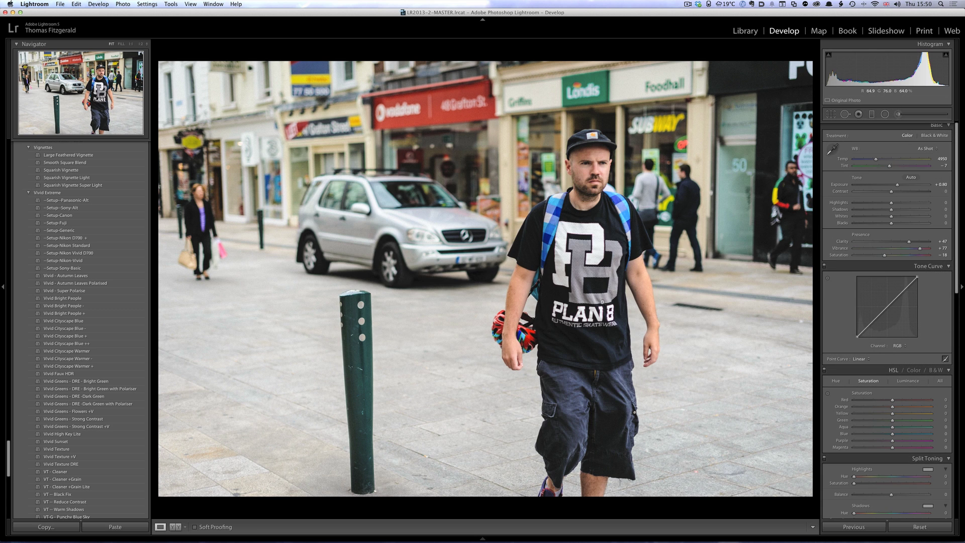
- Set the purple Defringe Amount to 4 in the lens corrections of the photo of the man in the cap
{"action": "left_click", "coordinate": [596, 314]}
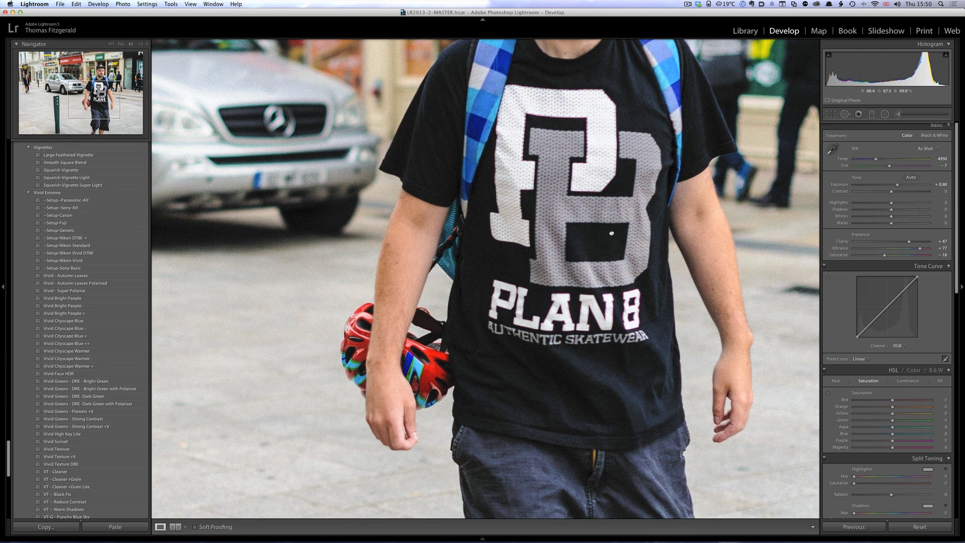
{"action": "scroll", "coordinate": [611, 233], "scroll_direction": "down", "scroll_amount": 2}
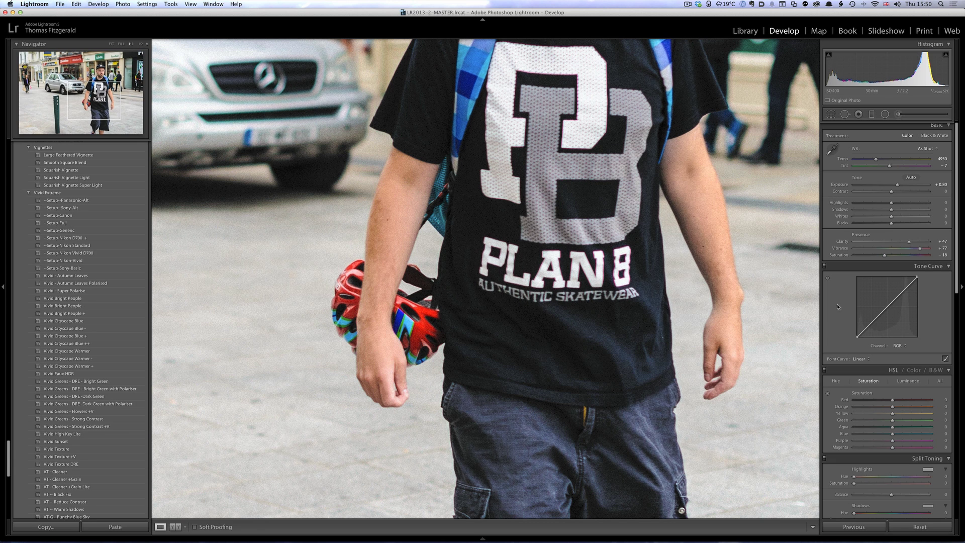
{"action": "scroll", "coordinate": [866, 287], "scroll_direction": "down", "scroll_amount": 15}
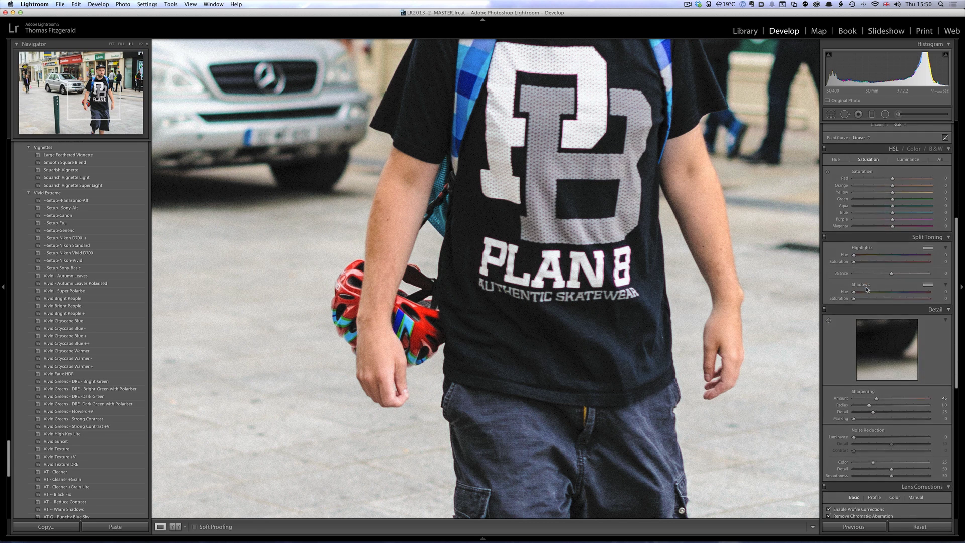
{"action": "scroll", "coordinate": [866, 289], "scroll_direction": "down", "scroll_amount": 5}
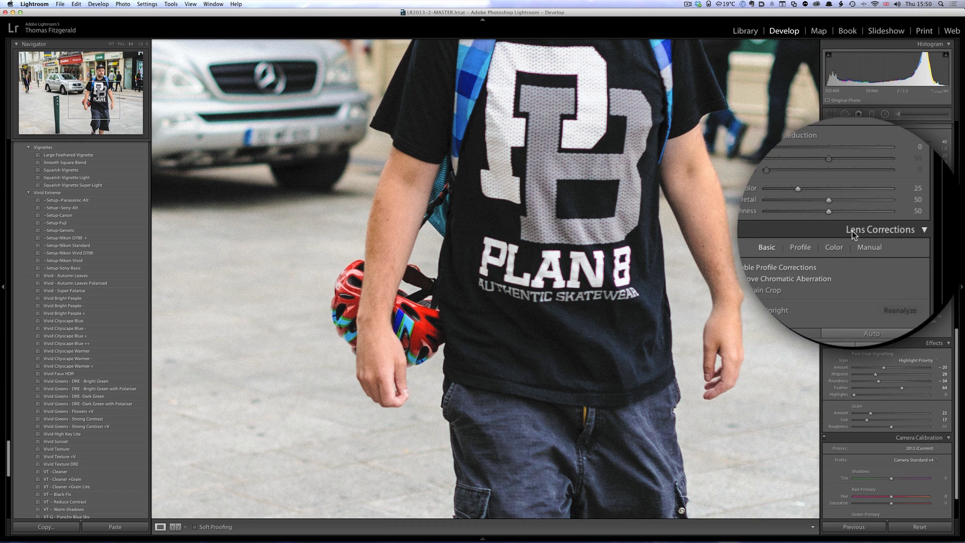
{"action": "left_click", "coordinate": [839, 240]}
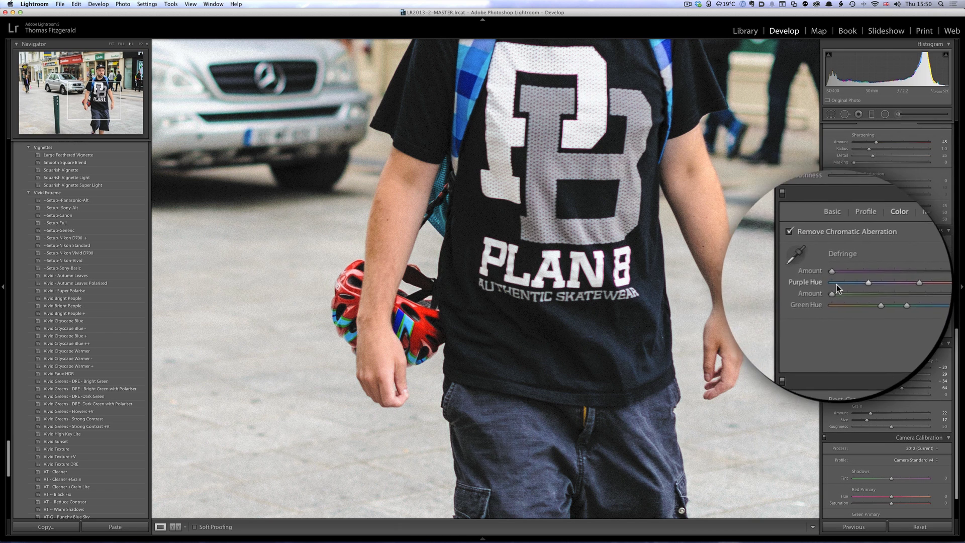
{"action": "left_click_drag", "start_coordinate": [837, 277], "coordinate": [853, 275]}
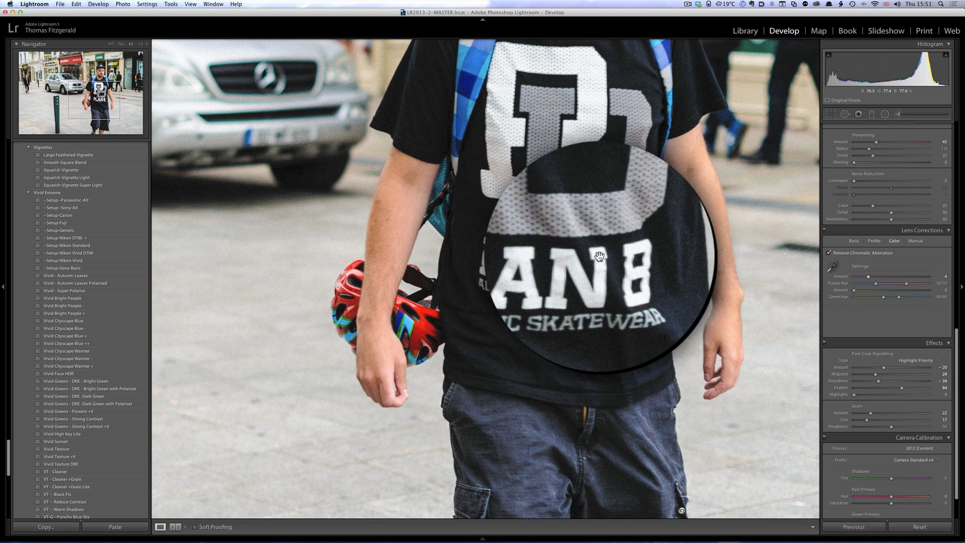
{"action": "left_click", "coordinate": [576, 246]}
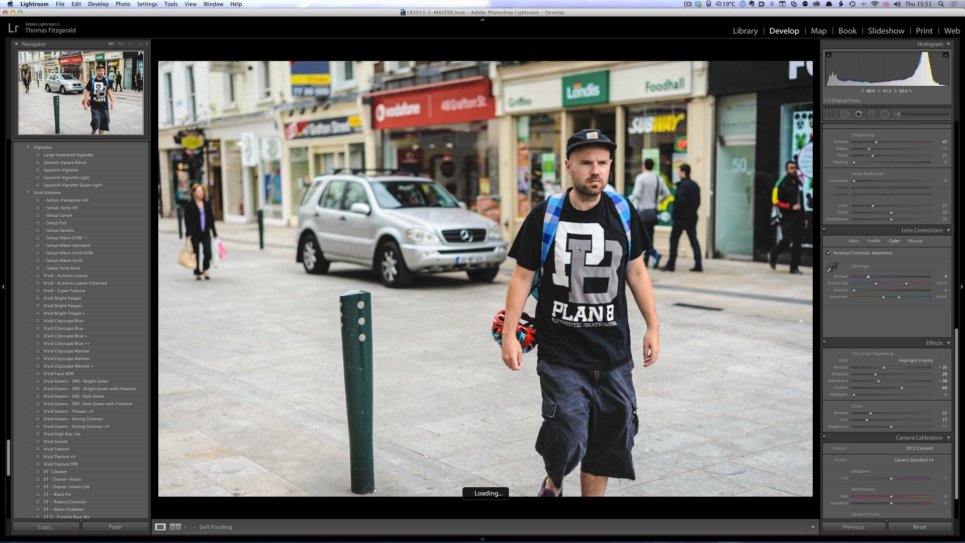
- Paste the copied settings onto the saxophonist photo and set Exposure to +1.39, Highlights to -29, Shadows to +24 and Contrast to +16
{"action": "key", "text": "Right"}
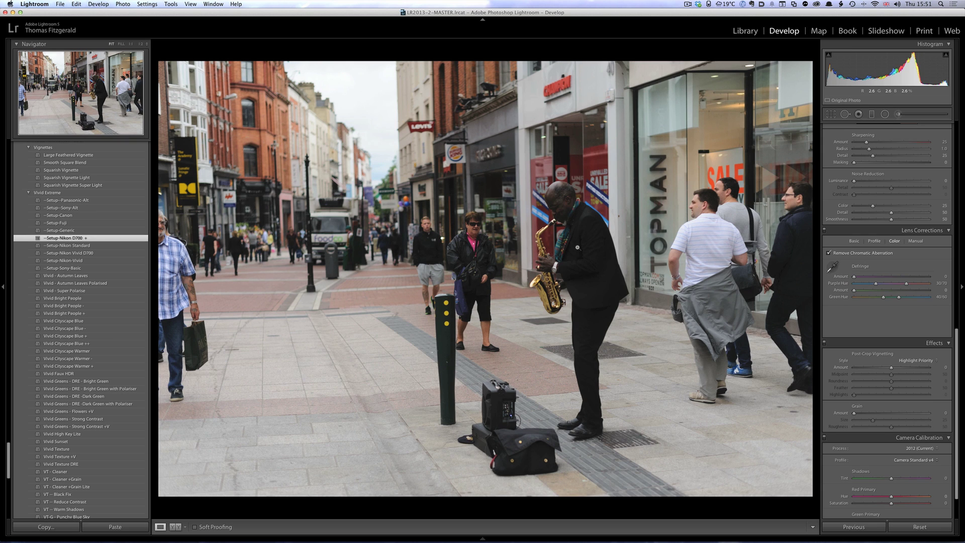
{"action": "key", "text": "super"}
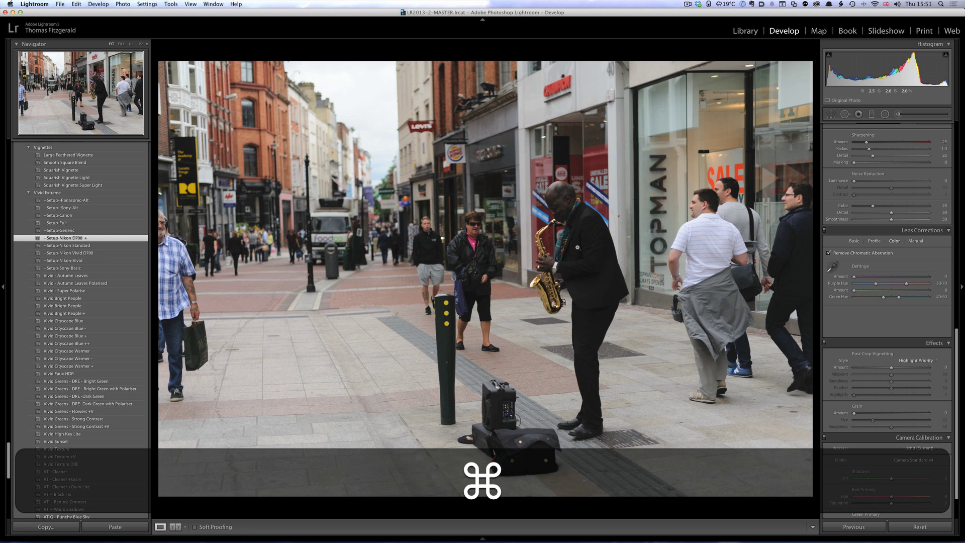
{"action": "key", "text": "super+v"}
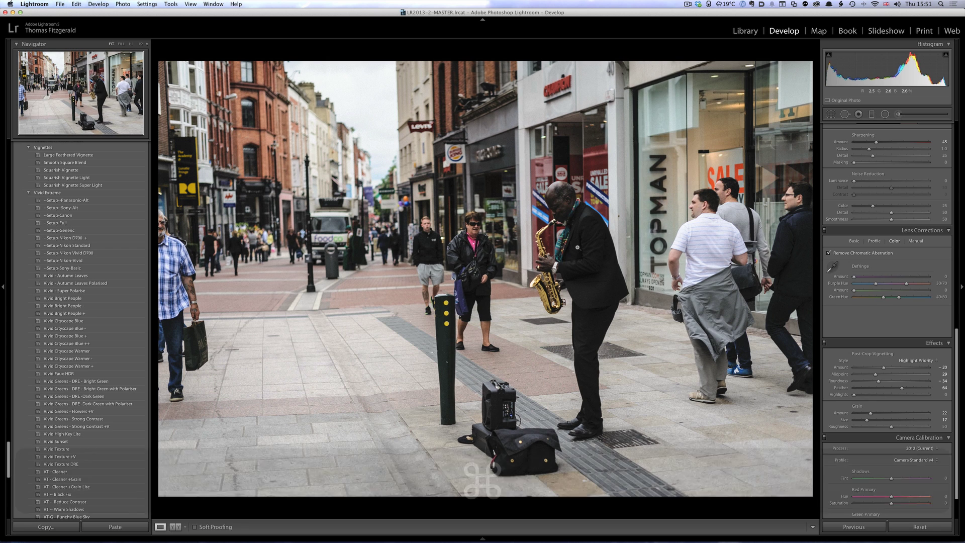
{"action": "scroll", "coordinate": [888, 302], "scroll_direction": "up", "scroll_amount": 10}
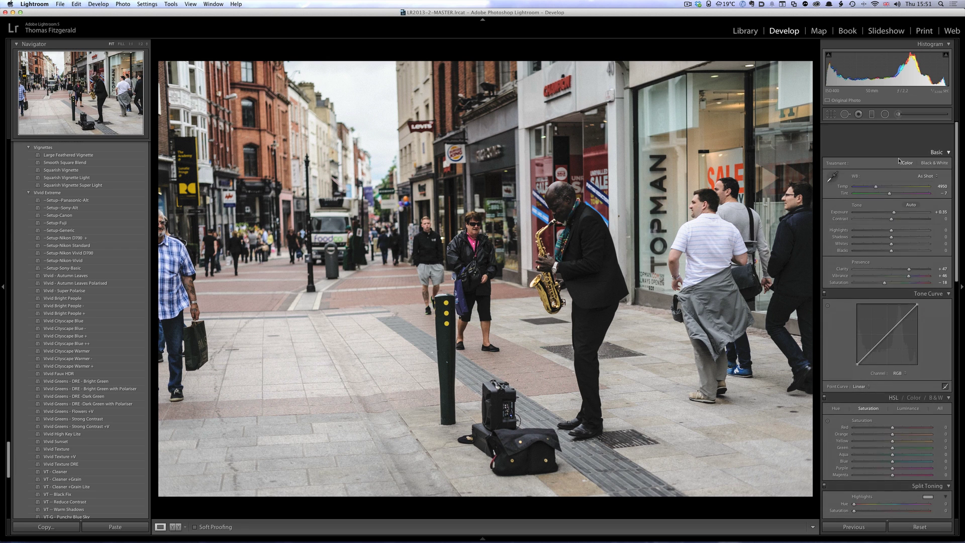
{"action": "mouse_move", "coordinate": [878, 68]}
{"action": "left_mouse_down"}
{"action": "mouse_move", "coordinate": [922, 67]}
{"action": "mouse_move", "coordinate": [889, 65]}
{"action": "left_mouse_up"}
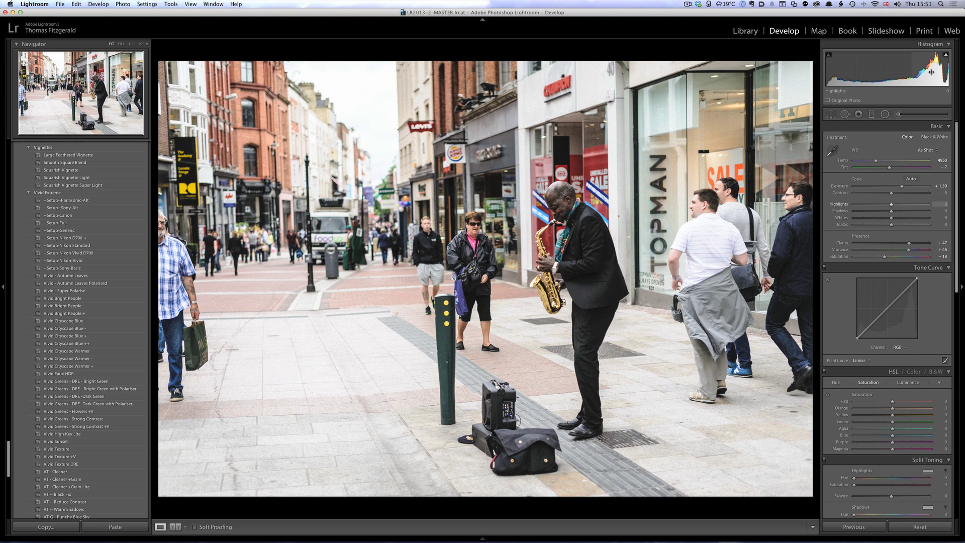
{"action": "left_click_drag", "start_coordinate": [930, 71], "coordinate": [905, 72]}
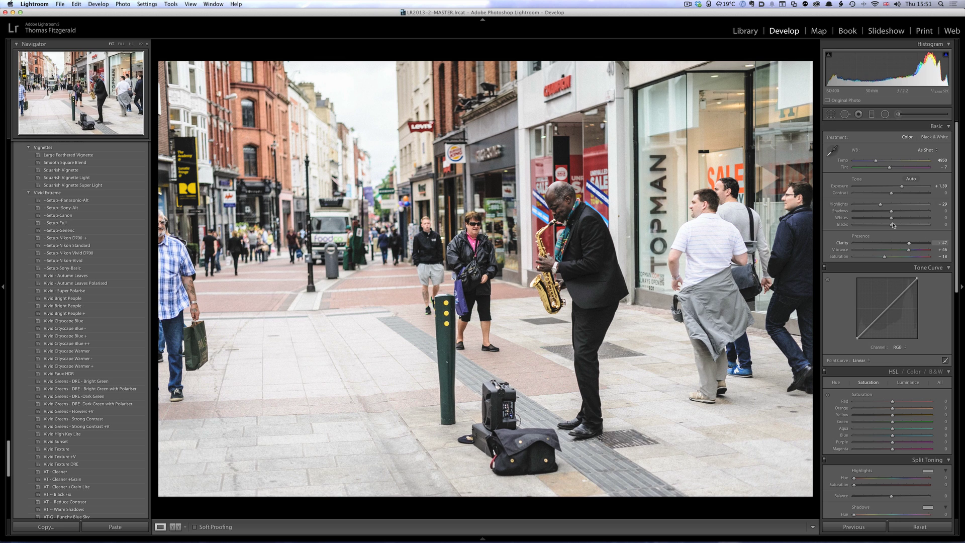
{"action": "left_click_drag", "start_coordinate": [840, 71], "coordinate": [845, 68]}
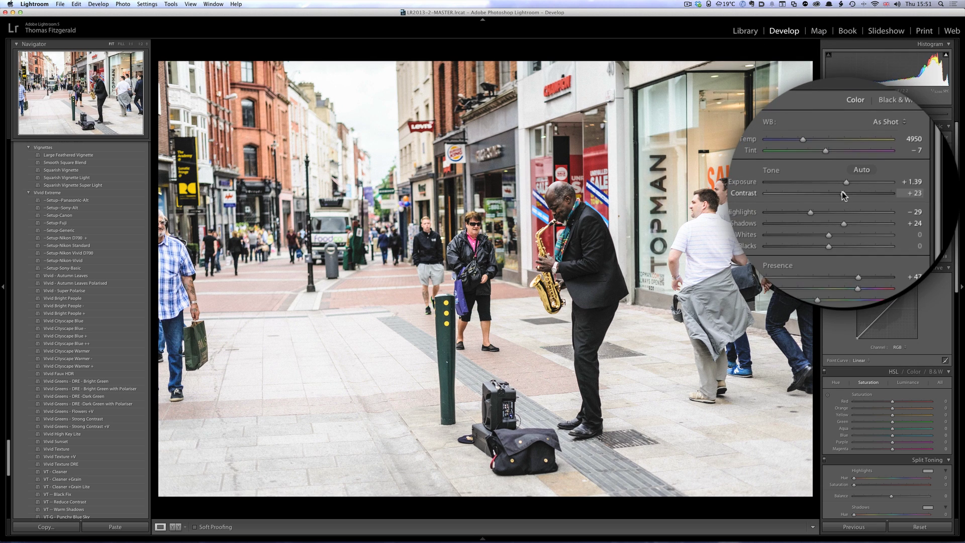
{"action": "left_click_drag", "start_coordinate": [842, 191], "coordinate": [837, 188]}
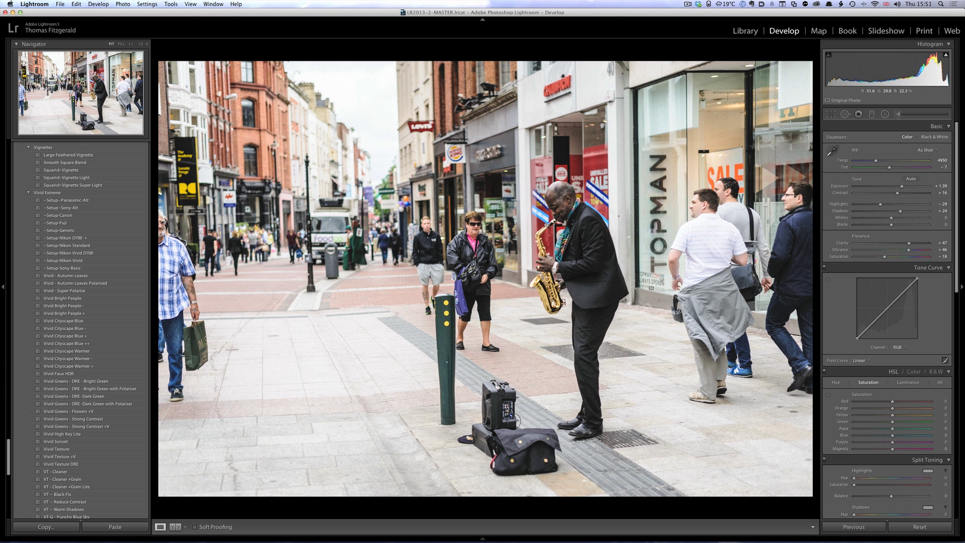
- Apply the previous photo's settings to the next photo, the older couple in the street, and reduce its Exposure
{"action": "key", "text": "Right"}
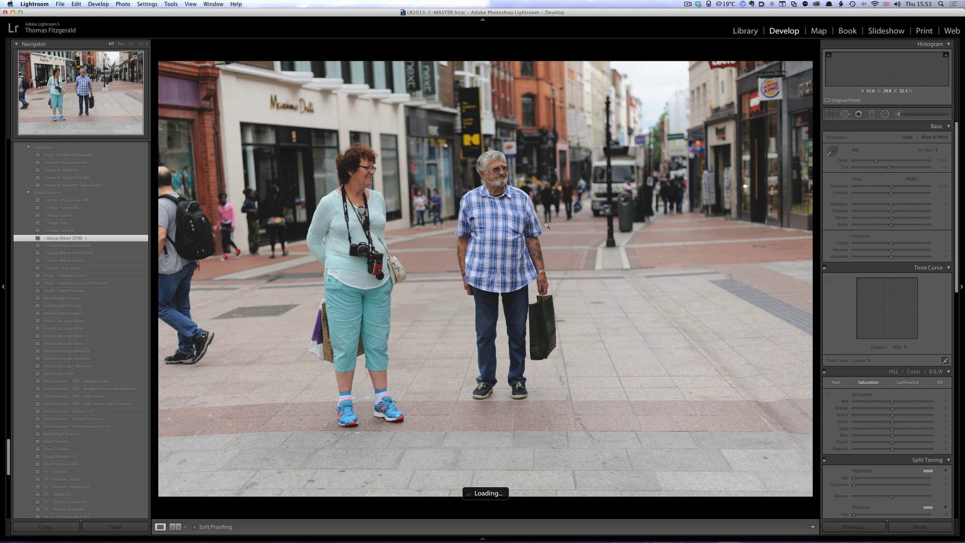
{"action": "key", "text": "super"}
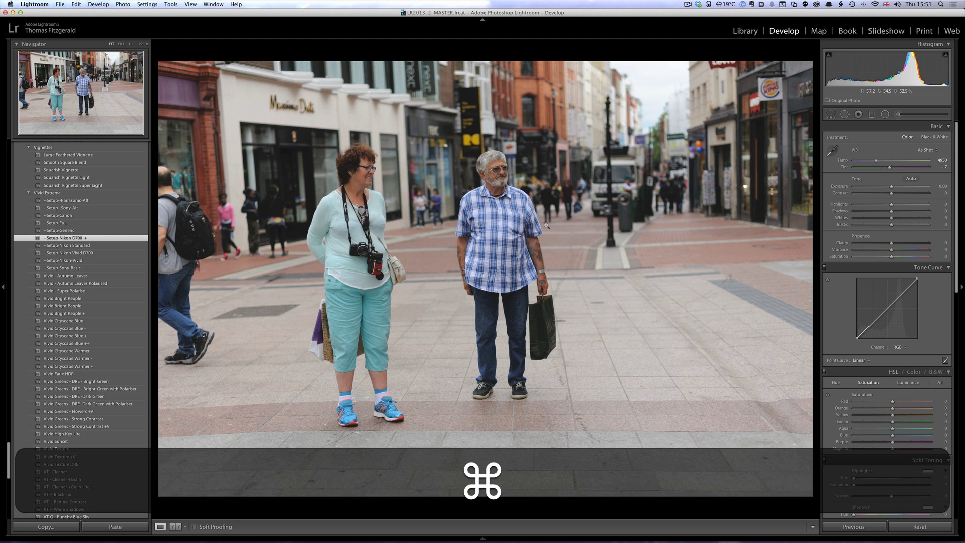
{"action": "left_click", "coordinate": [855, 526]}
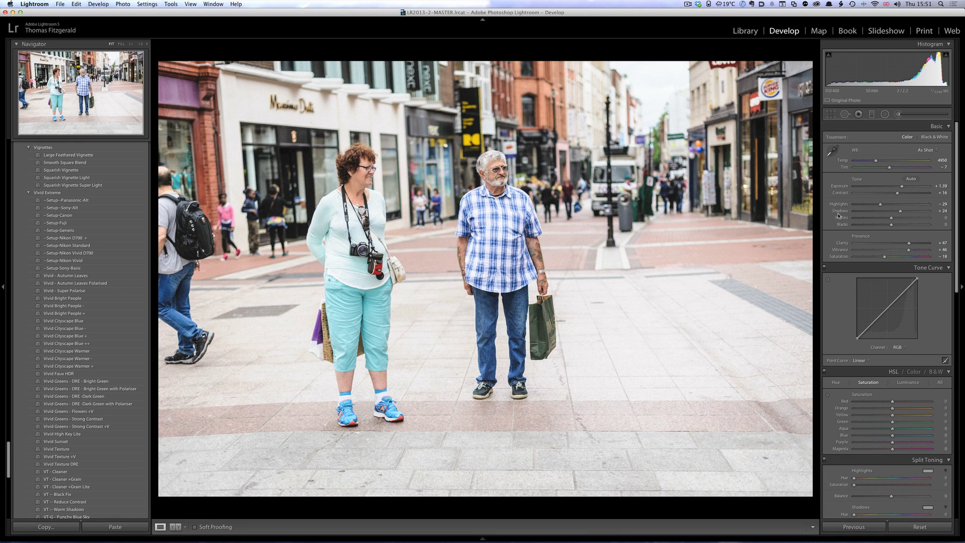
{"action": "left_click_drag", "start_coordinate": [896, 188], "coordinate": [897, 187]}
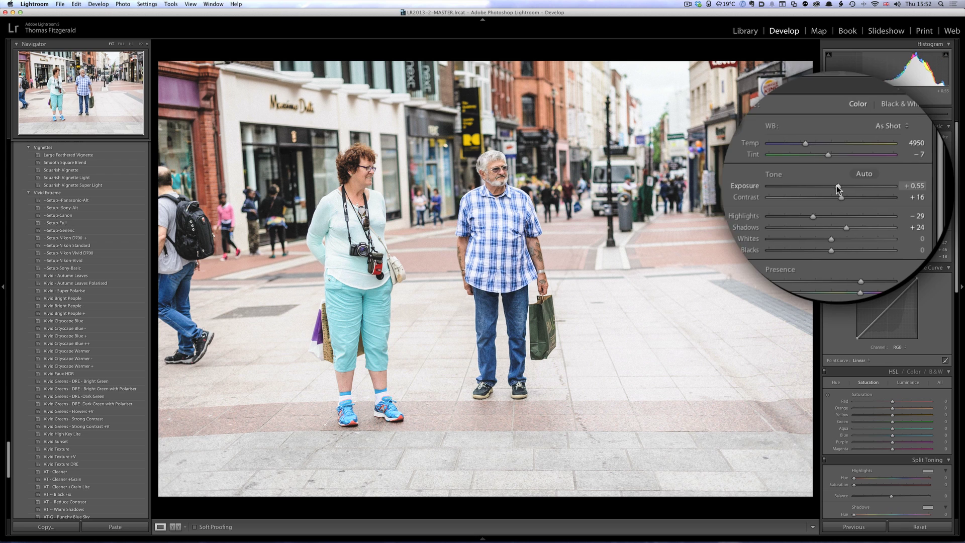
{"action": "left_click_drag", "start_coordinate": [836, 186], "coordinate": [838, 185]}
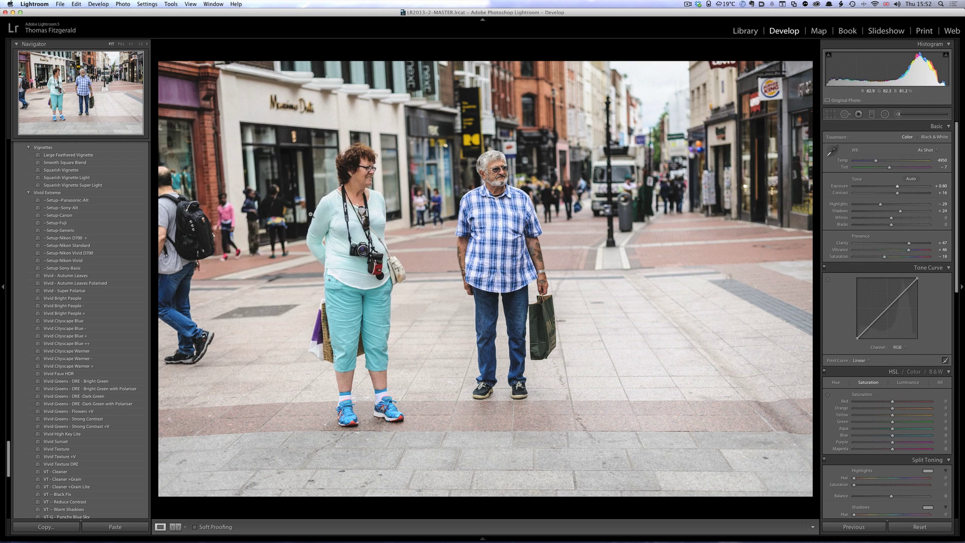
- Paste the copied settings onto the photo of the woman in the black jacket and set Exposure to +1.00 and Contrast to +42
{"action": "key", "text": "Right"}
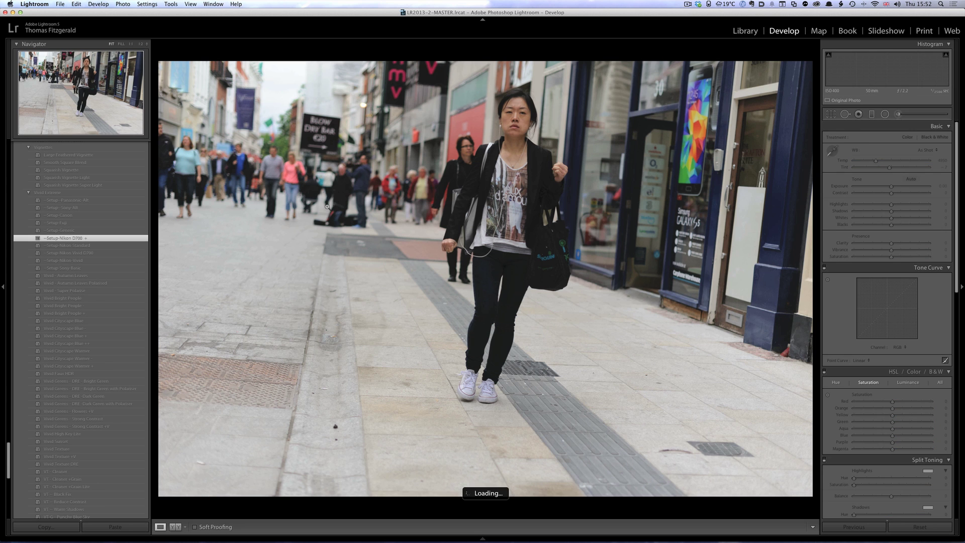
{"action": "key", "text": "super+v"}
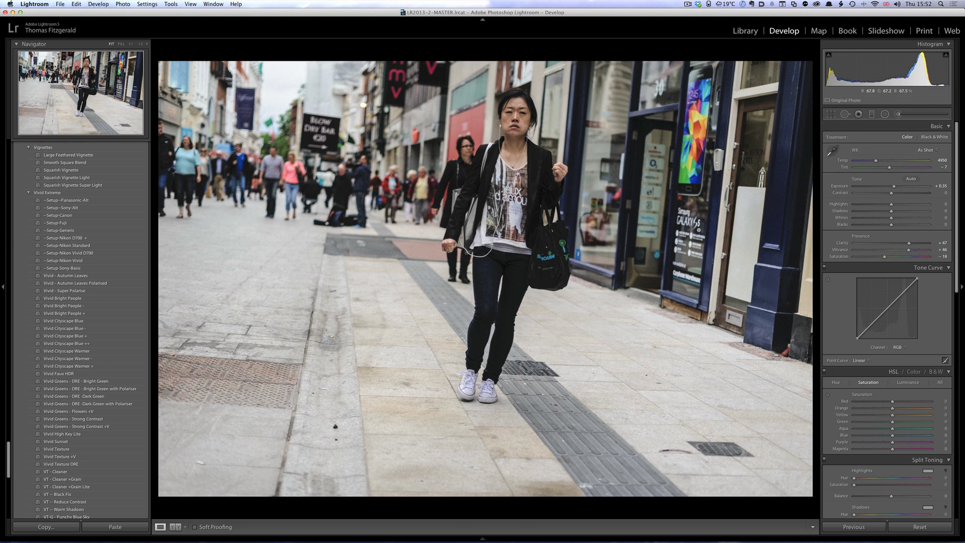
{"action": "left_click_drag", "start_coordinate": [894, 186], "coordinate": [861, 193]}
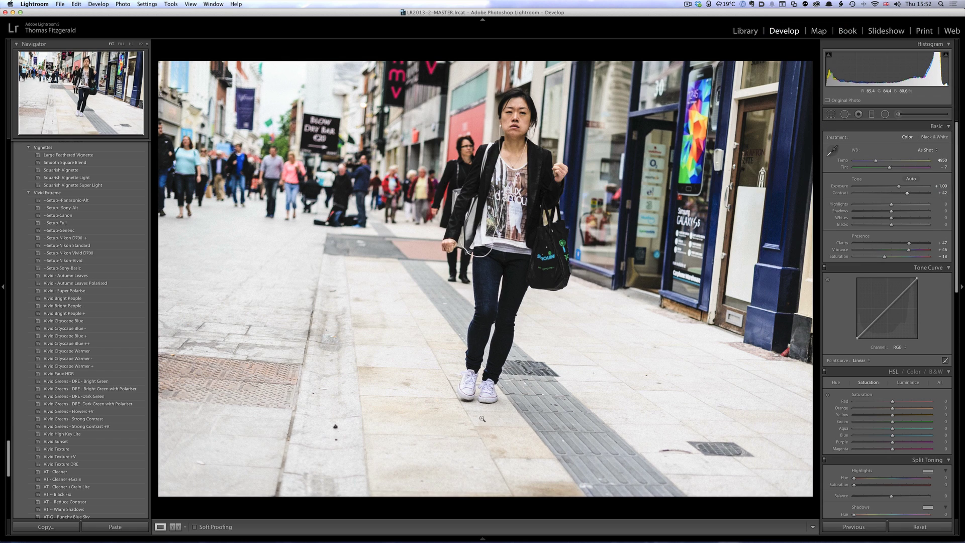
- Set the purple Defringe Amount to 3 for the woman in the black jacket, checking her clothing up close
{"action": "left_click", "coordinate": [487, 372]}
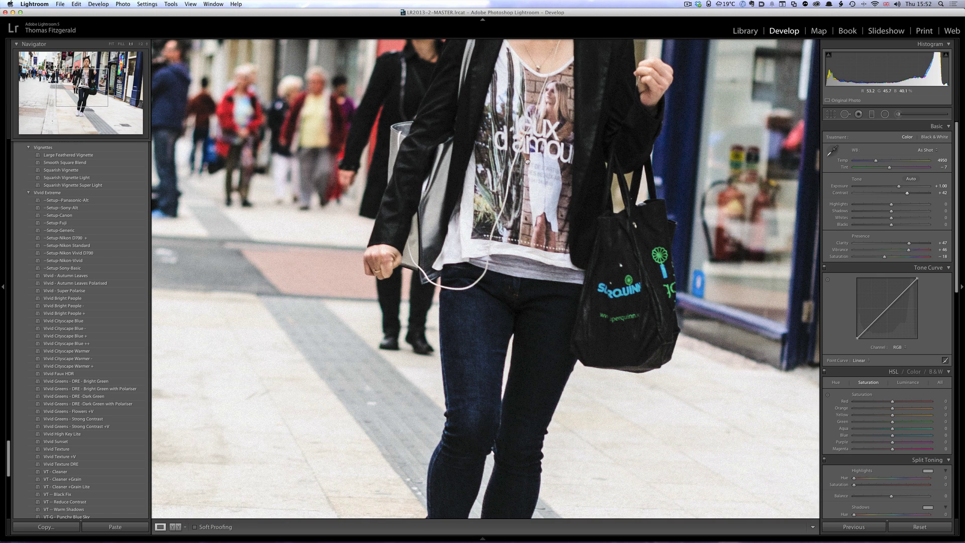
{"action": "left_click_drag", "start_coordinate": [527, 160], "coordinate": [523, 260]}
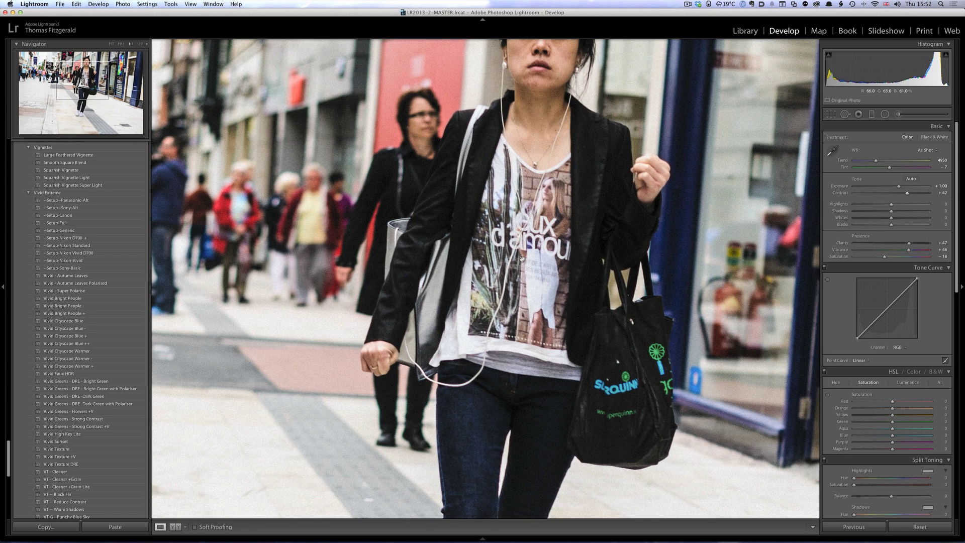
{"action": "scroll", "coordinate": [907, 344], "scroll_direction": "down", "scroll_amount": 5}
{"action": "scroll", "coordinate": [907, 344], "scroll_direction": "down", "scroll_amount": 4}
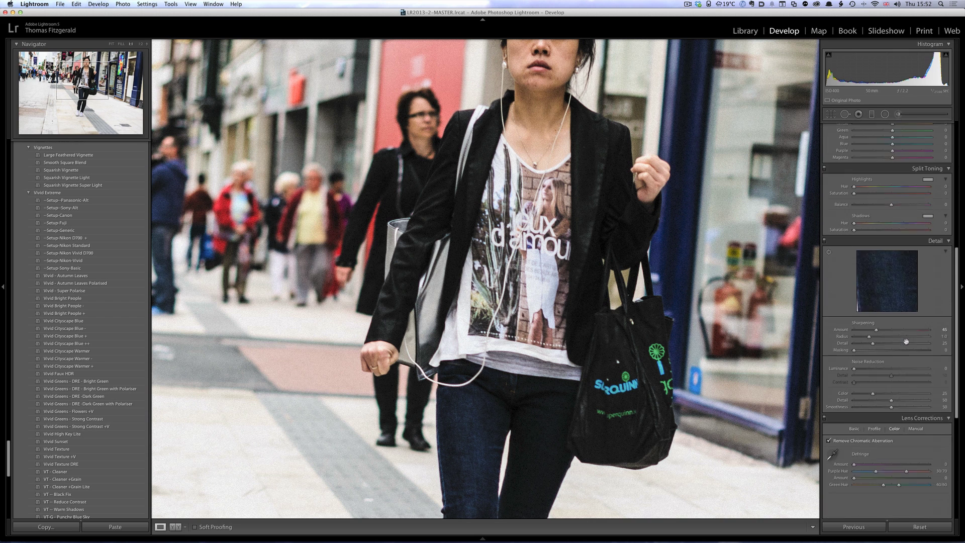
{"action": "scroll", "coordinate": [906, 342], "scroll_direction": "down", "scroll_amount": 3}
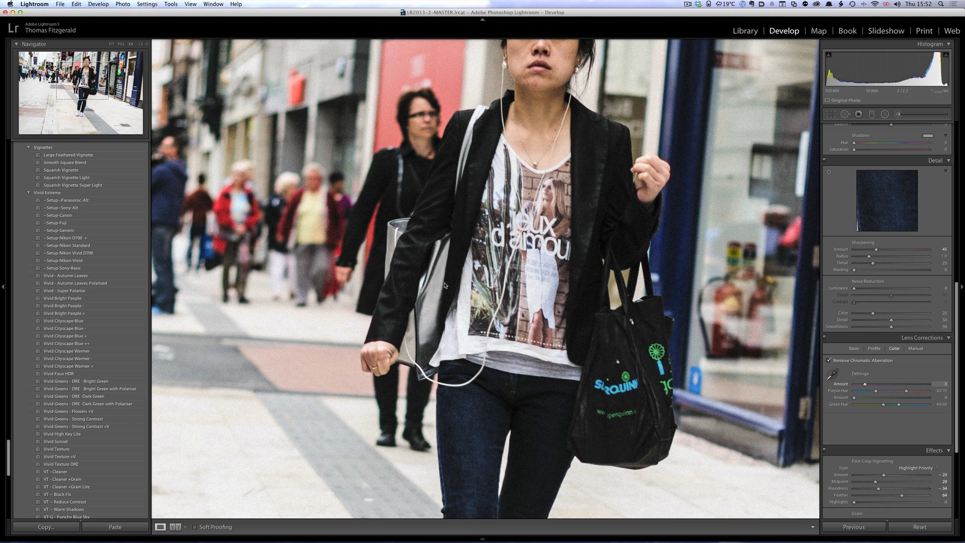
{"action": "left_click", "coordinate": [428, 269]}
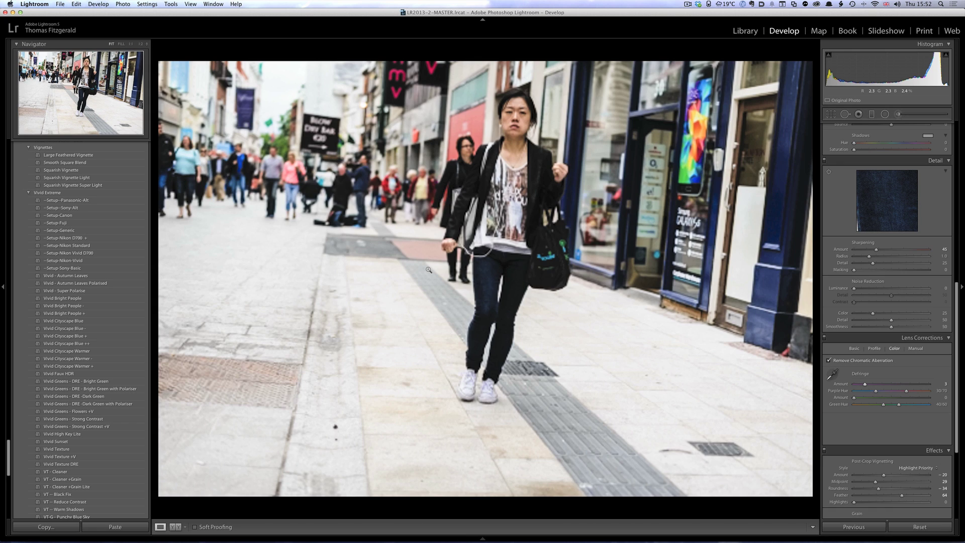
- Crop the photo tighter at its original aspect ratio, trimming the right and bottom so the woman stands right of centre
{"action": "left_click", "coordinate": [830, 114]}
{"action": "left_click_drag", "start_coordinate": [158, 496], "coordinate": [200, 469]}
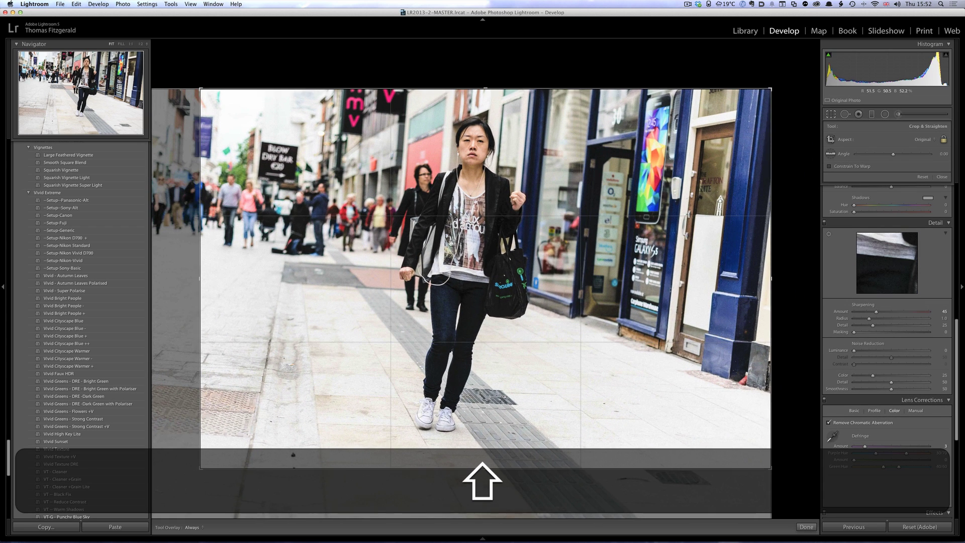
{"action": "left_click_drag", "start_coordinate": [458, 243], "coordinate": [563, 247]}
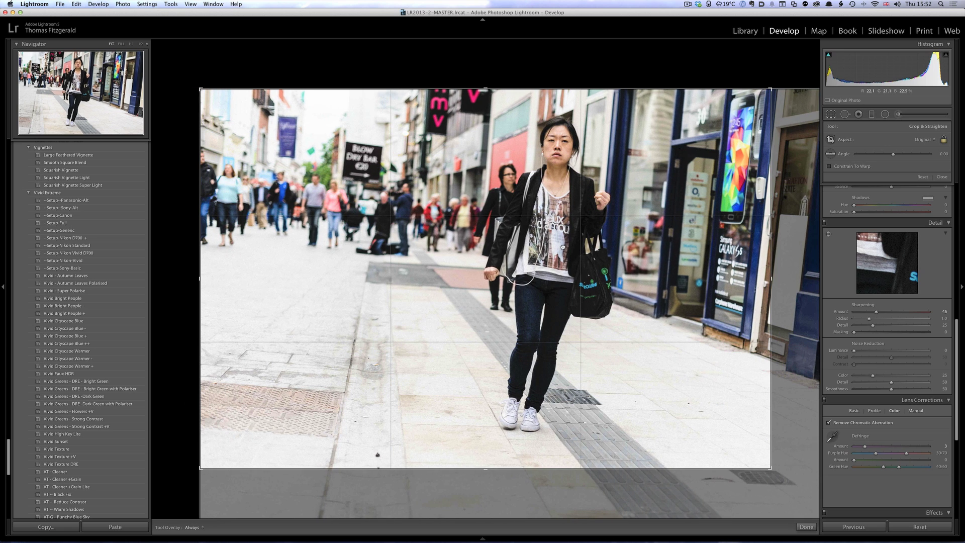
{"action": "key", "text": "Return"}
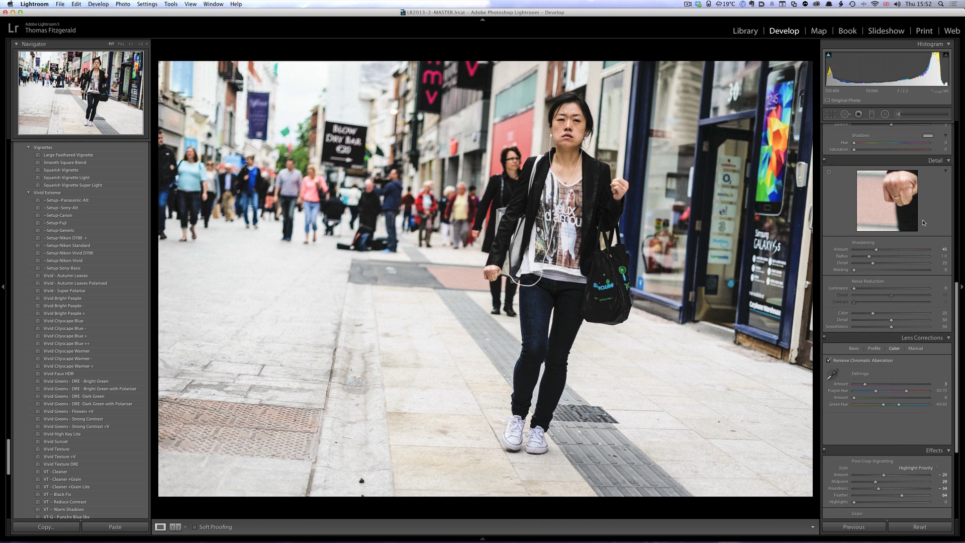
- Apply the Plain Chocolate DR preset to the next photo, the young couple outside the shop, after trying Plain Chocolate Warm
{"action": "scroll", "coordinate": [923, 222], "scroll_direction": "down", "scroll_amount": 5}
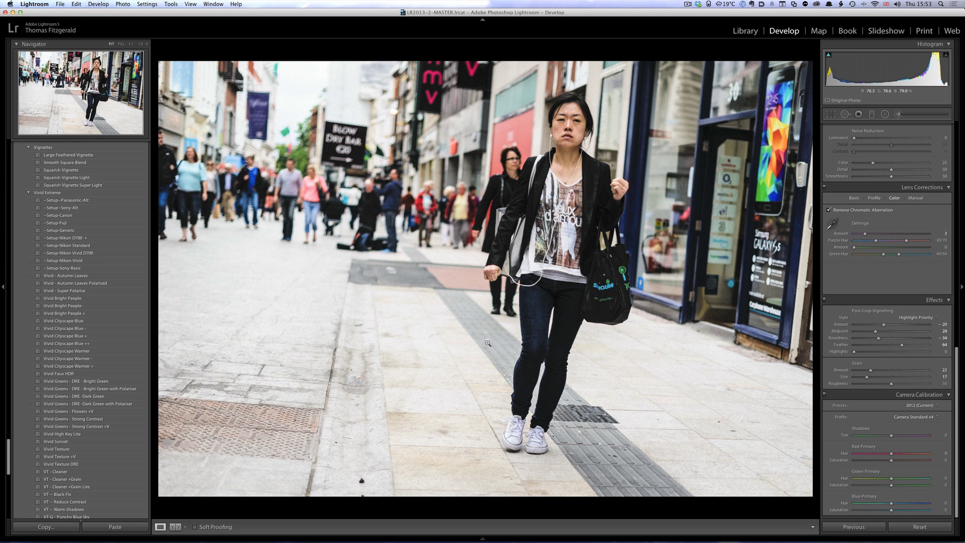
{"action": "key", "text": "Right"}
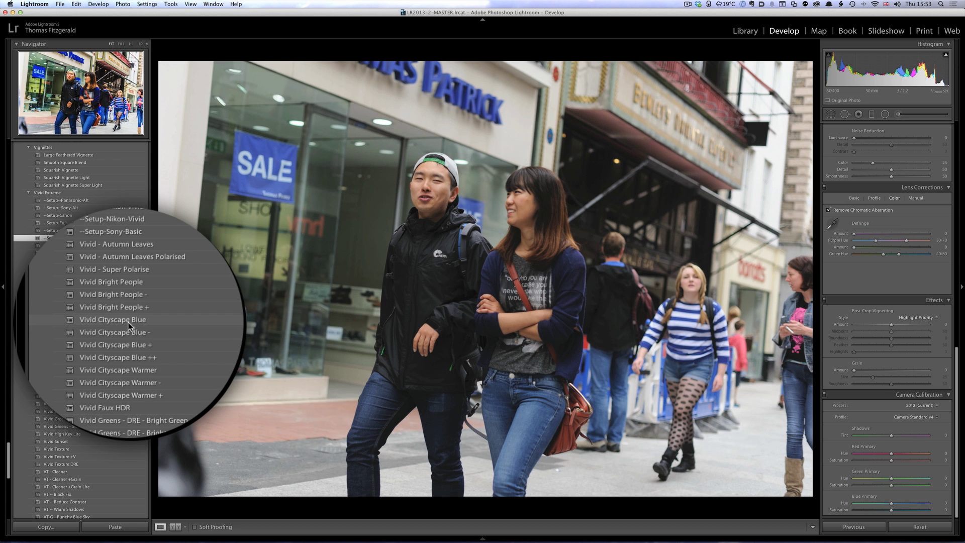
{"action": "scroll", "coordinate": [129, 299], "scroll_direction": "up", "scroll_amount": 20}
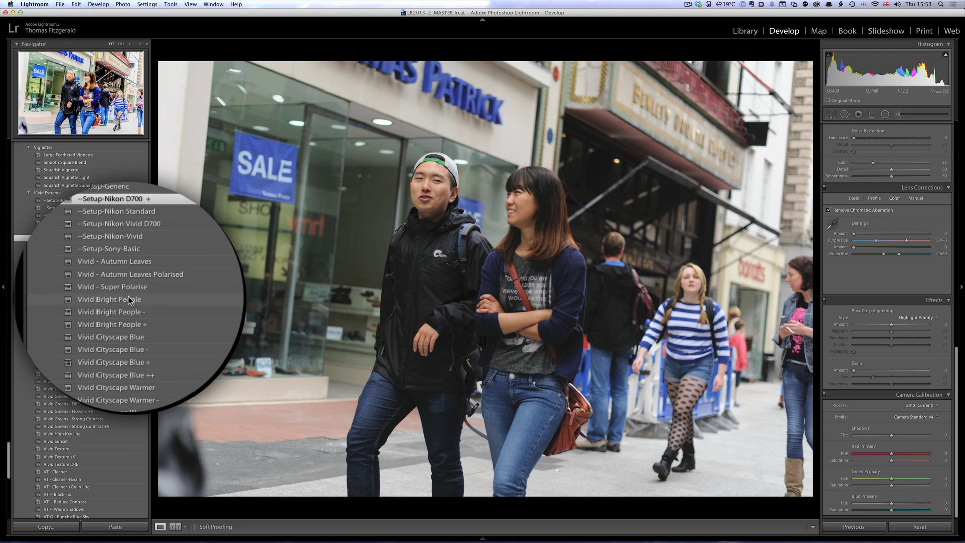
{"action": "scroll", "coordinate": [128, 294], "scroll_direction": "up", "scroll_amount": 20}
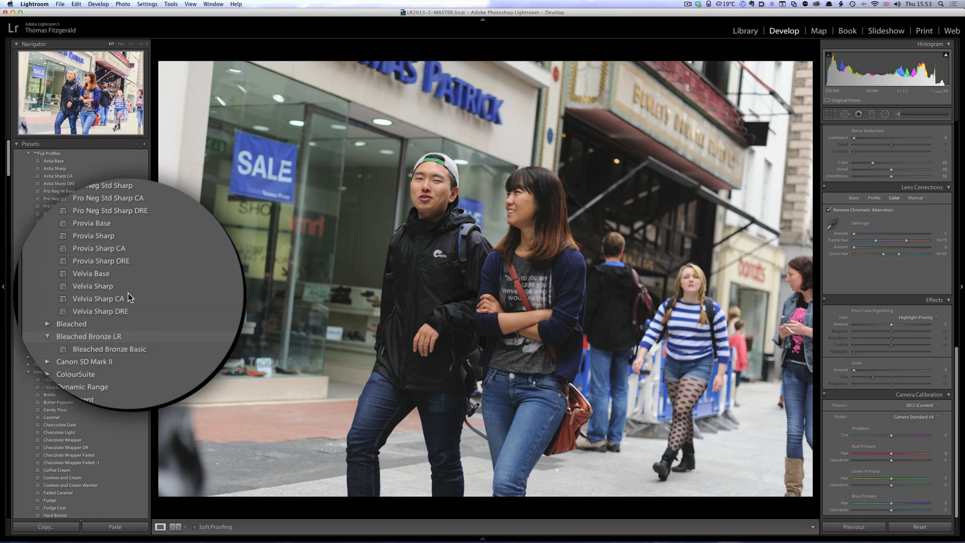
{"action": "scroll", "coordinate": [128, 293], "scroll_direction": "down", "scroll_amount": 5}
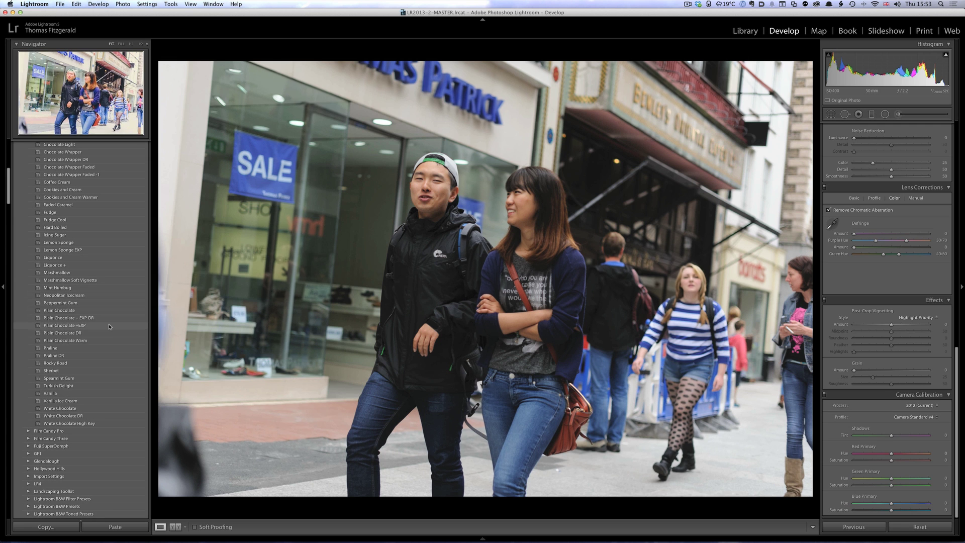
{"action": "left_click", "coordinate": [81, 341]}
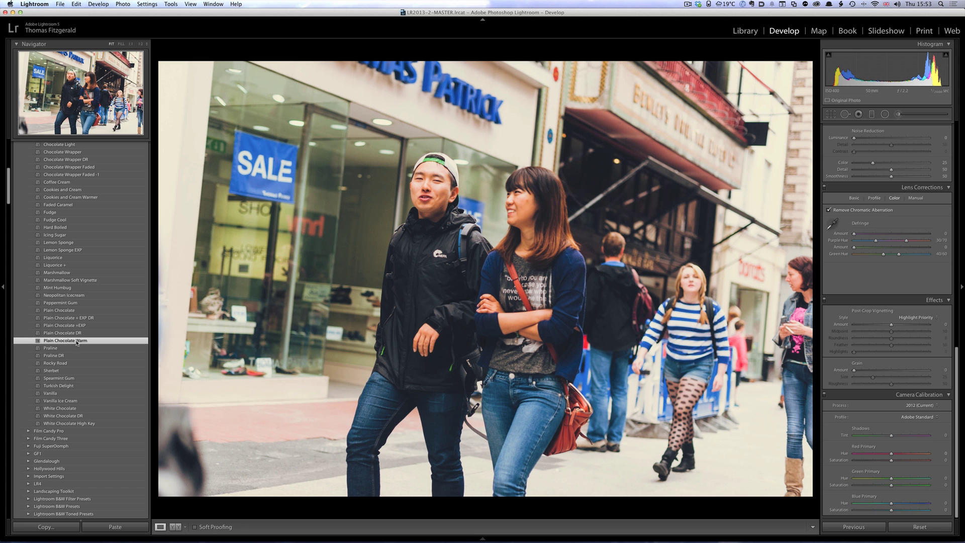
{"action": "left_click", "coordinate": [74, 333]}
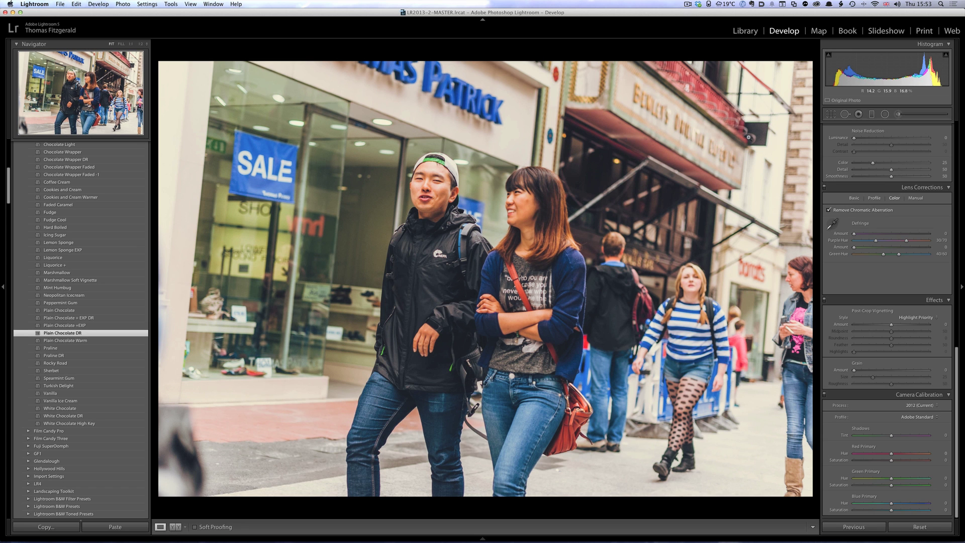
- Try the Color and B&W modes of the colour adjustments on the couple's photo and return to HSL
{"action": "scroll", "coordinate": [878, 143], "scroll_direction": "up", "scroll_amount": 10}
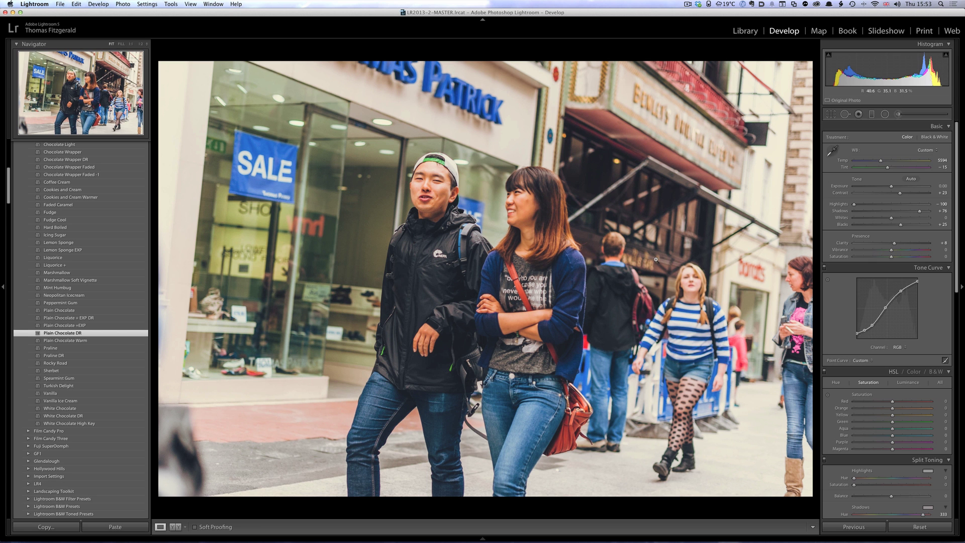
{"action": "scroll", "coordinate": [873, 251], "scroll_direction": "down", "scroll_amount": 2}
{"action": "scroll", "coordinate": [873, 251], "scroll_direction": "down", "scroll_amount": 1}
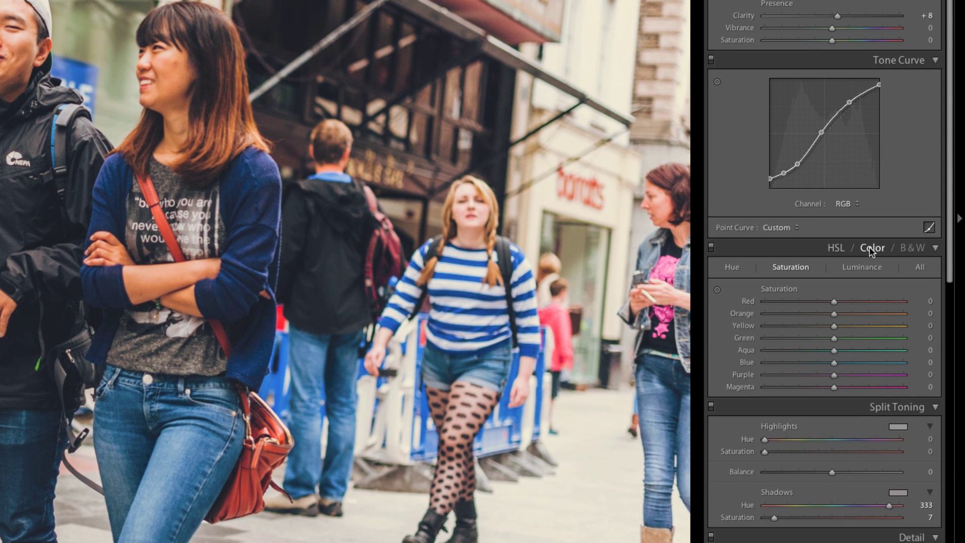
{"action": "left_click", "coordinate": [872, 248]}
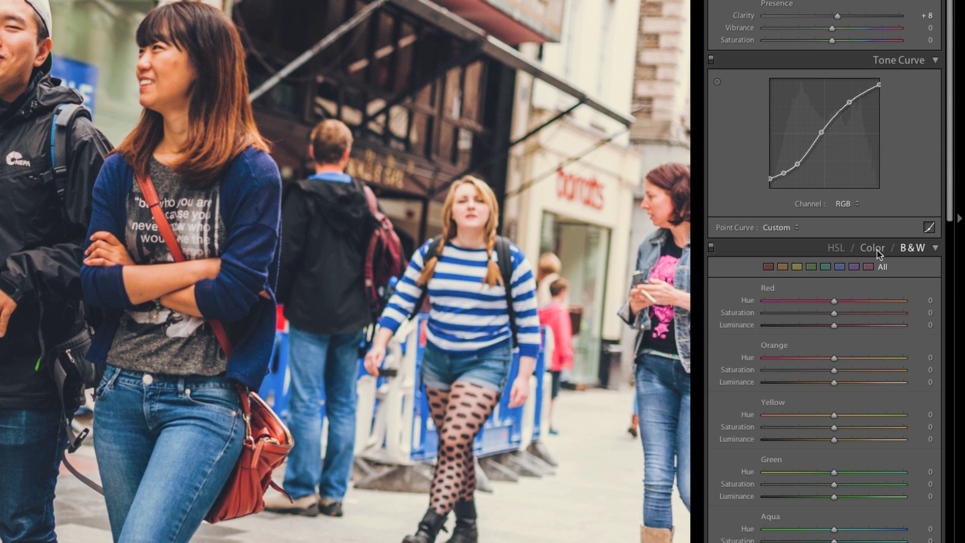
{"action": "left_click", "coordinate": [907, 249]}
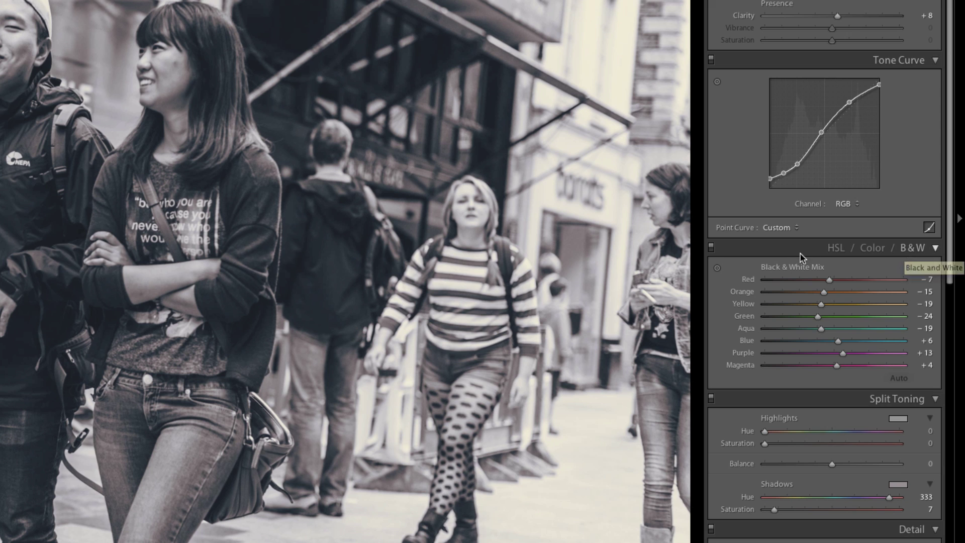
{"action": "left_click", "coordinate": [837, 248]}
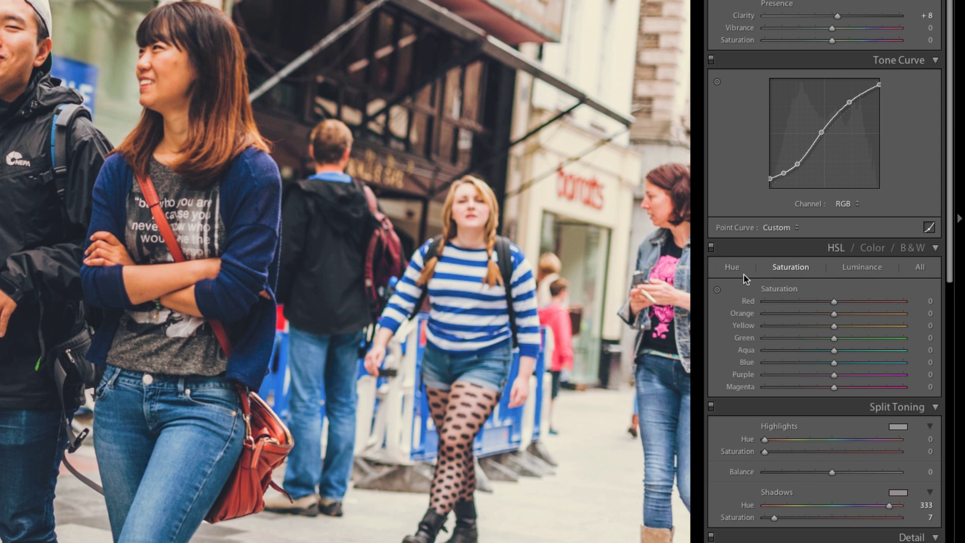
- Use targeted Saturation adjustment to lower Orange to -28 and Yellow to -3 on the woman's face, and Blue to -36 on the shop sign
{"action": "left_click", "coordinate": [717, 290]}
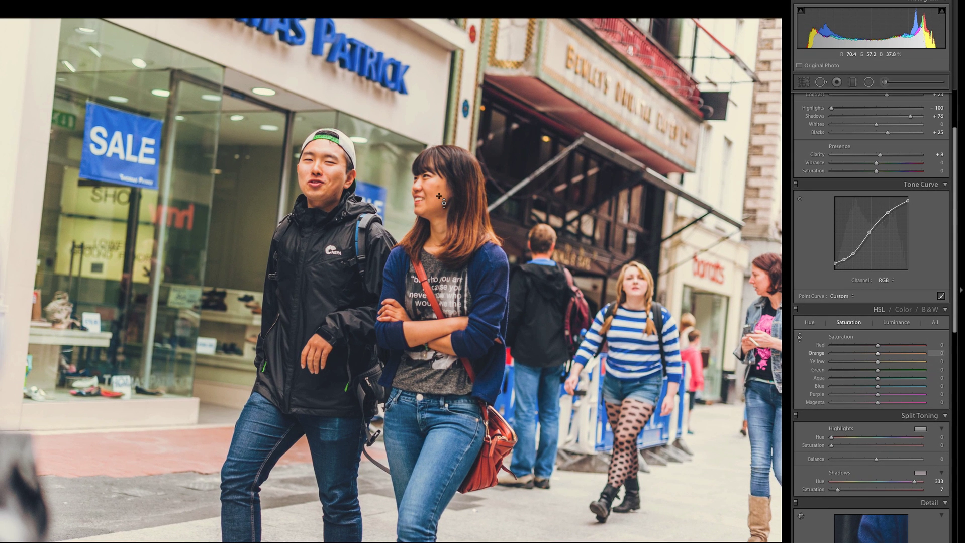
{"action": "left_click_drag", "start_coordinate": [431, 193], "coordinate": [431, 224]}
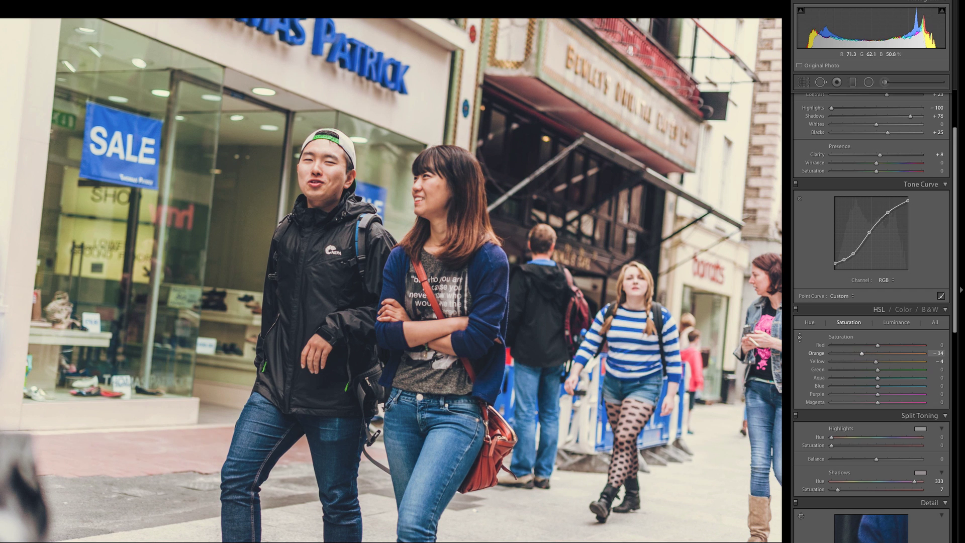
{"action": "left_click_drag", "start_coordinate": [439, 199], "coordinate": [440, 196]}
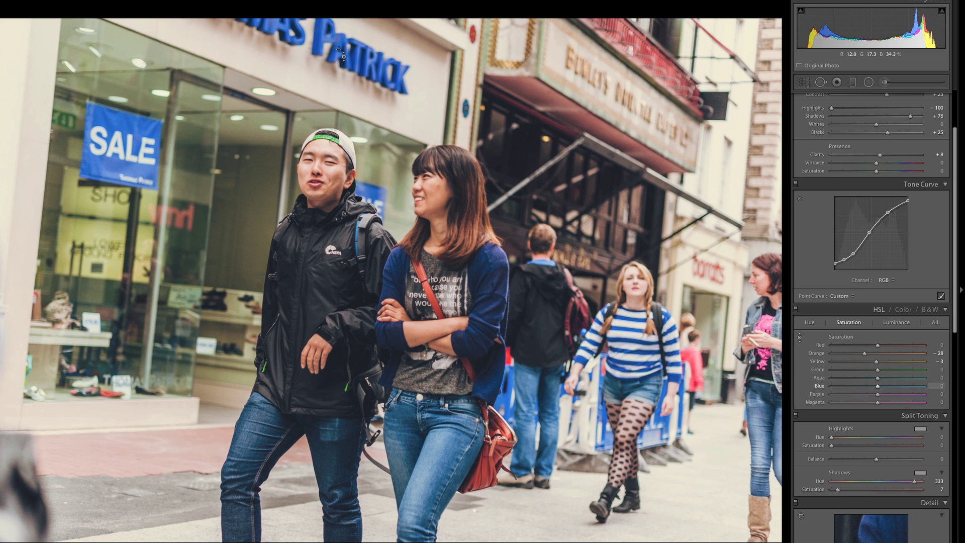
{"action": "left_click_drag", "start_coordinate": [118, 146], "coordinate": [118, 166]}
{"action": "left_click_drag", "start_coordinate": [337, 50], "coordinate": [337, 48]}
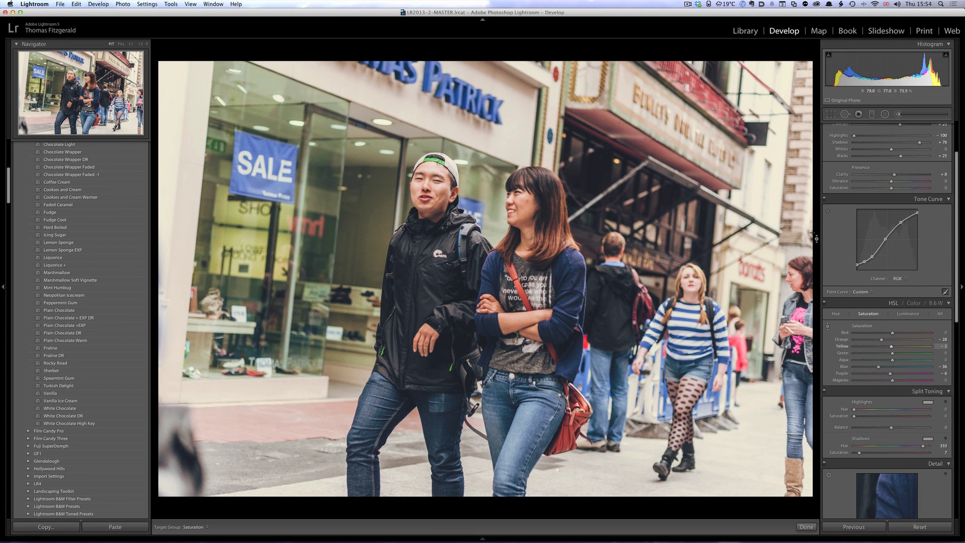
- Review the edited photos in the Library grid, viewing the tall grass photo enlarged before returning to the grid
{"action": "mouse_move", "coordinate": [517, 540]}
{"action": "key", "text": "g"}
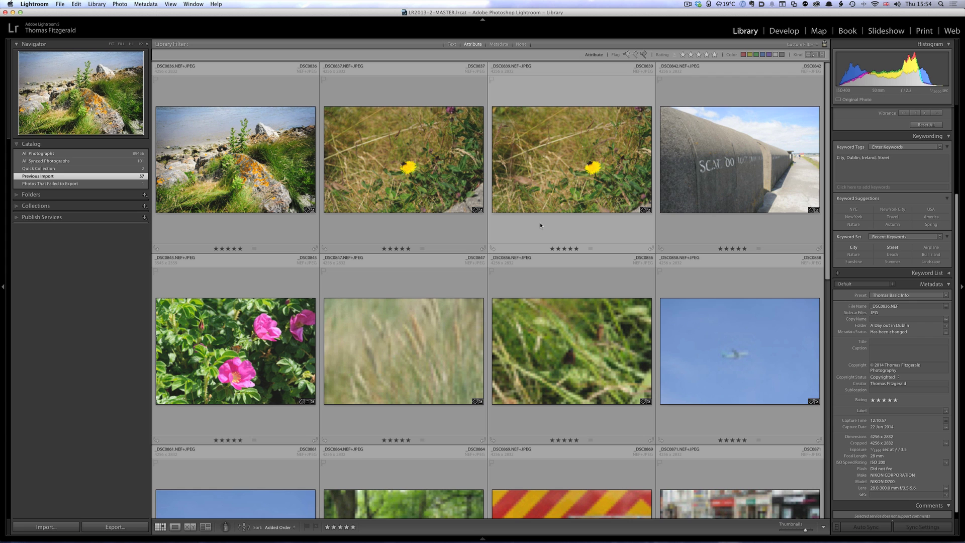
{"action": "key", "text": "End"}
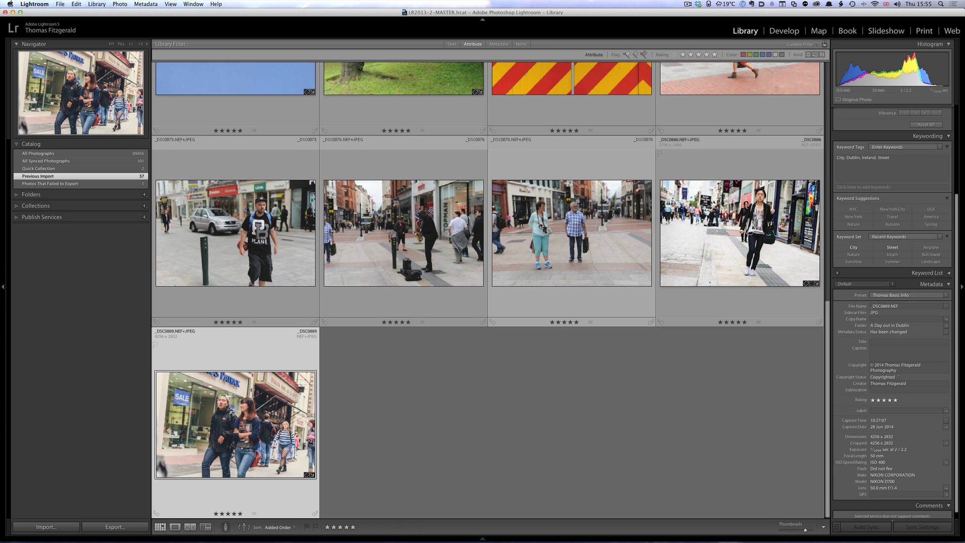
{"action": "scroll", "coordinate": [541, 225], "scroll_direction": "up", "scroll_amount": 4}
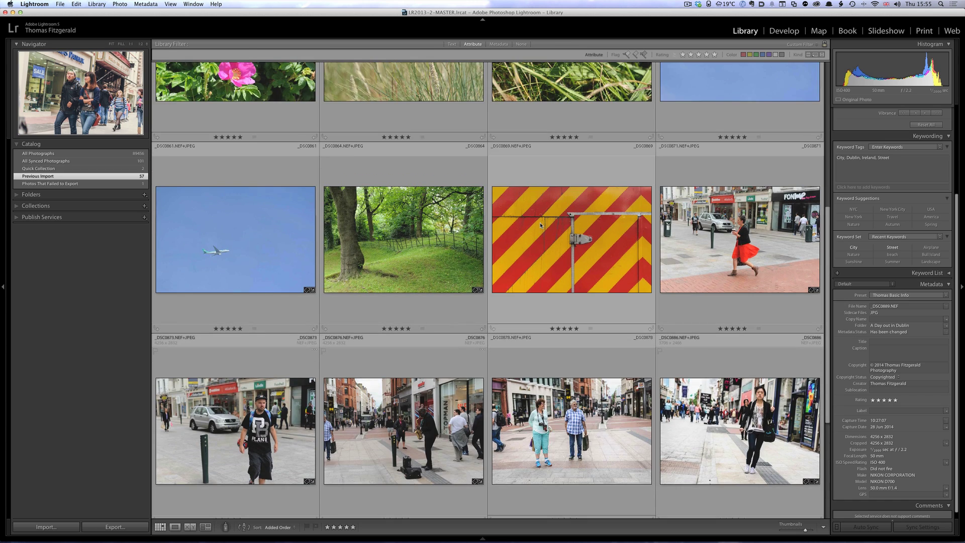
{"action": "scroll", "coordinate": [541, 225], "scroll_direction": "up", "scroll_amount": 4}
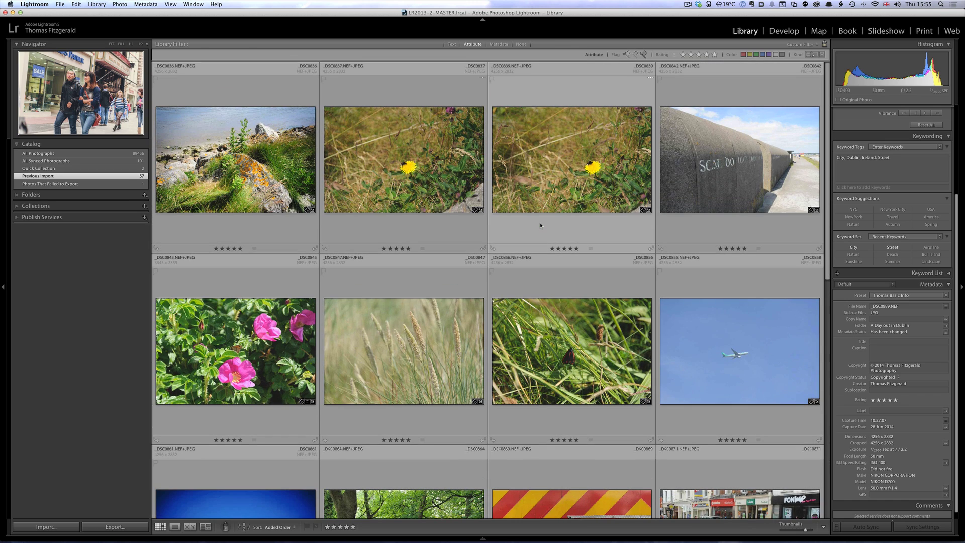
{"action": "scroll", "coordinate": [540, 226], "scroll_direction": "down", "scroll_amount": 4}
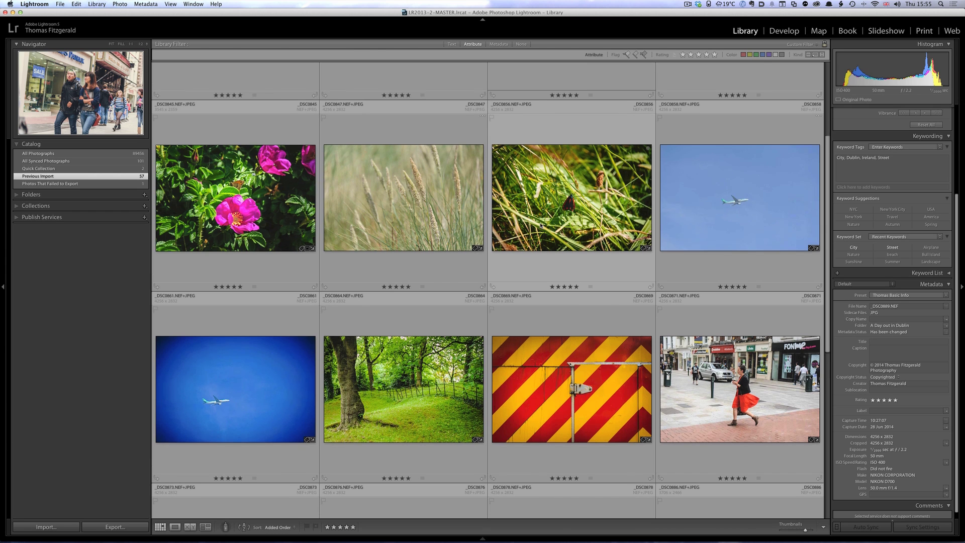
{"action": "scroll", "coordinate": [541, 225], "scroll_direction": "up", "scroll_amount": 4}
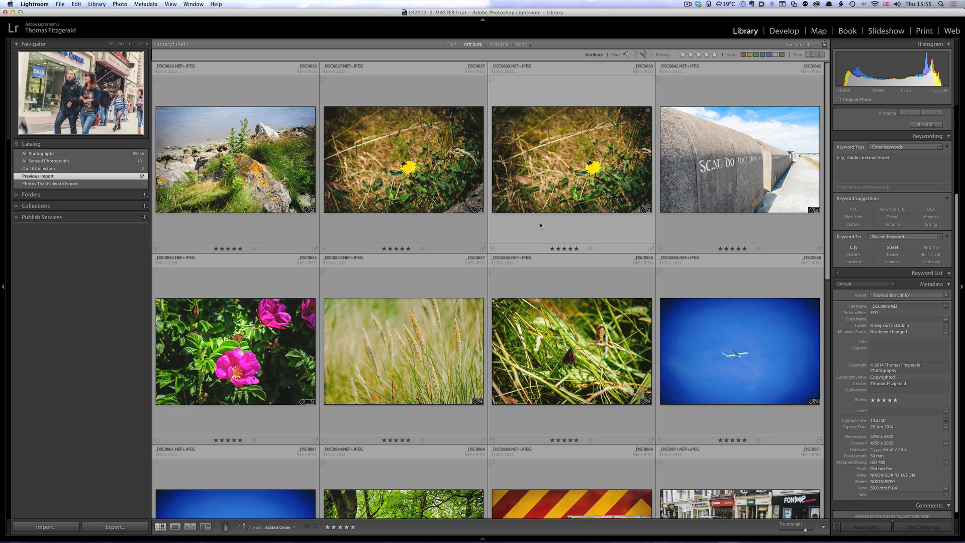
{"action": "scroll", "coordinate": [539, 222], "scroll_direction": "down", "scroll_amount": 4}
{"action": "scroll", "coordinate": [539, 222], "scroll_direction": "up", "scroll_amount": 4}
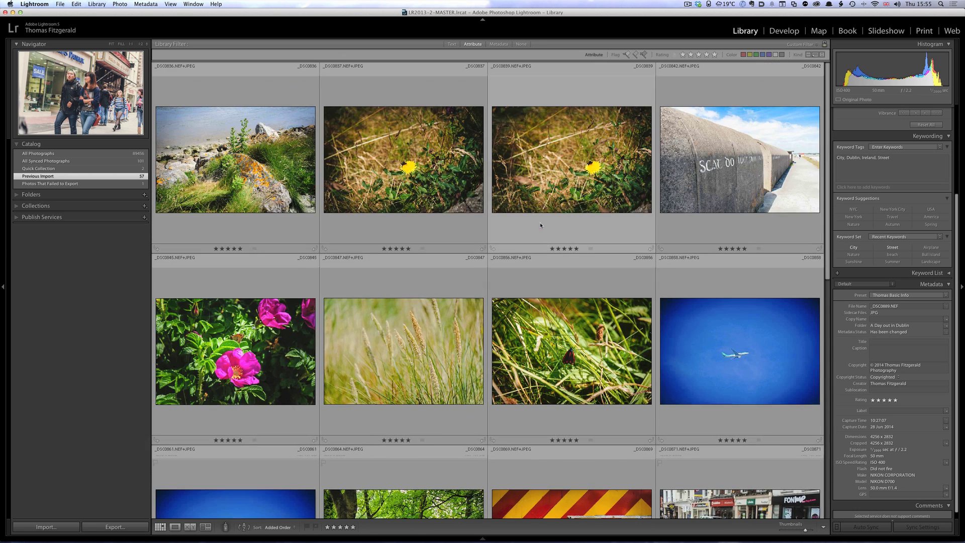
{"action": "double_click", "coordinate": [382, 342]}
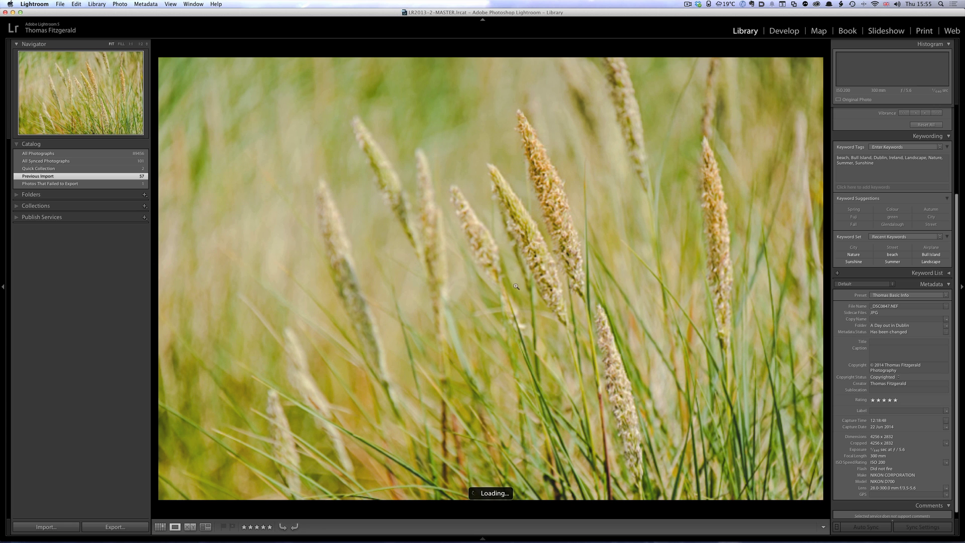
{"action": "key", "text": "g"}
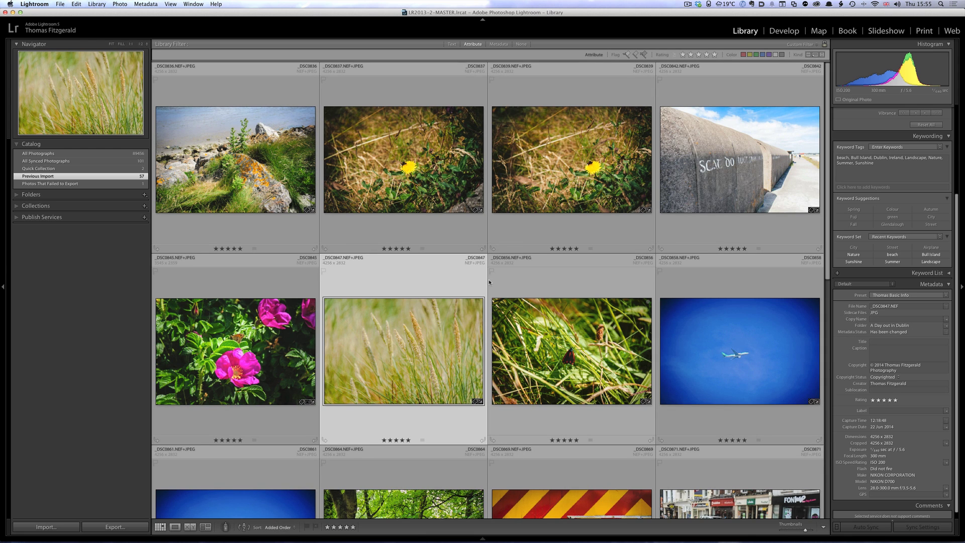
- Select all the photos in the Previous Import and open the export settings for them
{"action": "scroll", "coordinate": [489, 282], "scroll_direction": "down", "scroll_amount": 5}
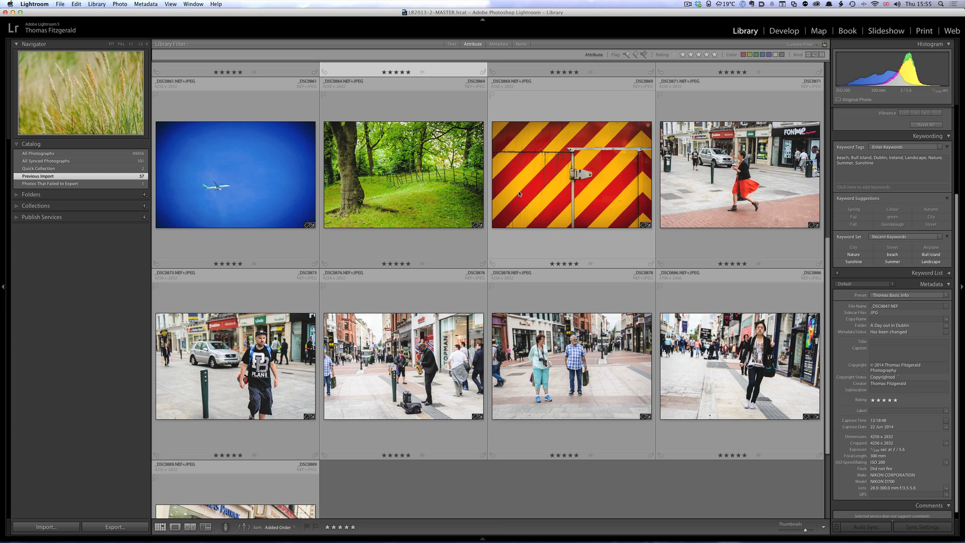
{"action": "key", "text": "super+a"}
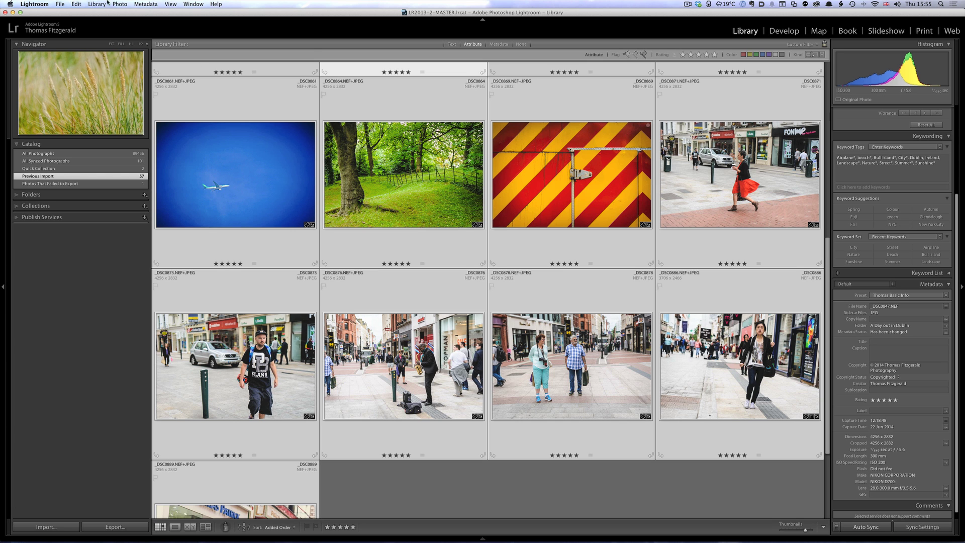
{"action": "left_click", "coordinate": [59, 4]}
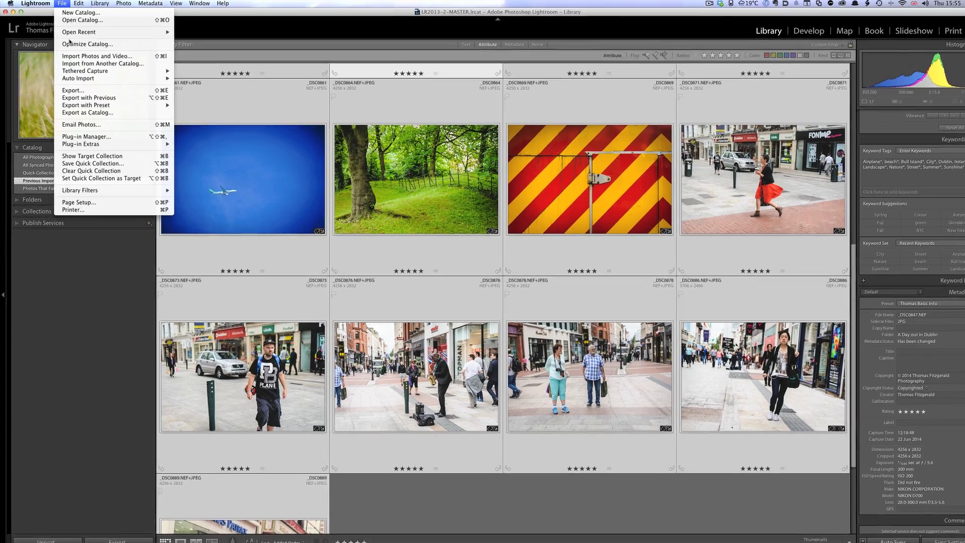
{"action": "mouse_move", "coordinate": [104, 103]}
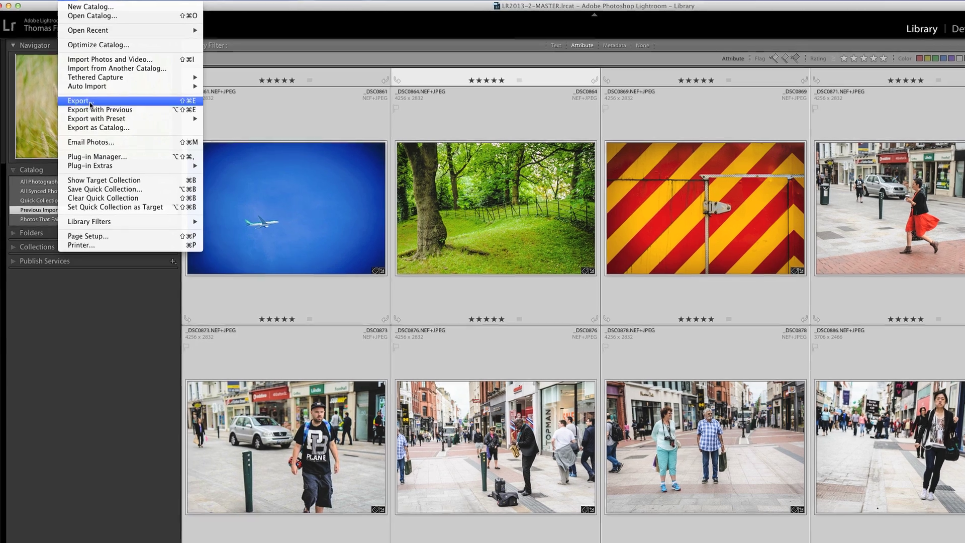
{"action": "left_click", "coordinate": [97, 104]}
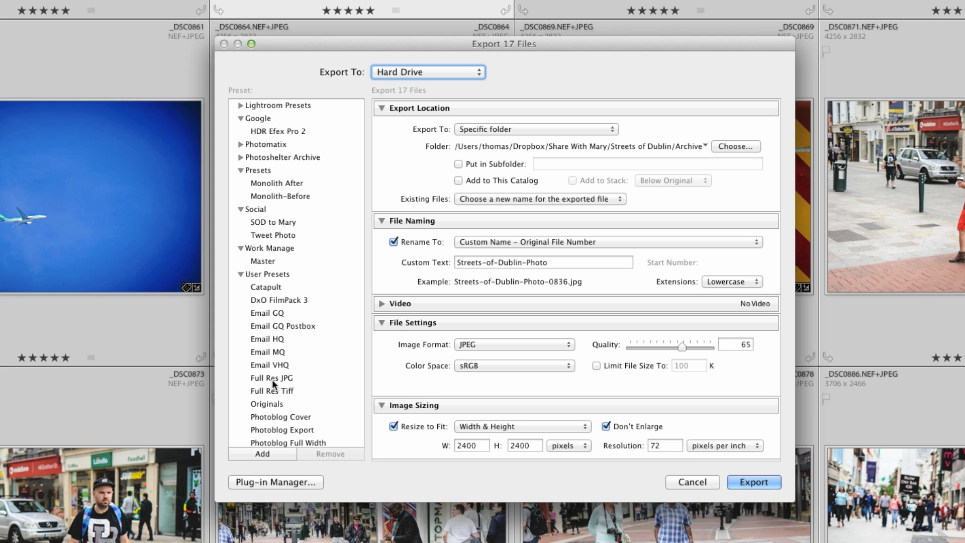
- Apply the Retina for Web 2400 export preset and keep JPEG as the image format
{"action": "scroll", "coordinate": [333, 270], "scroll_direction": "down", "scroll_amount": 8}
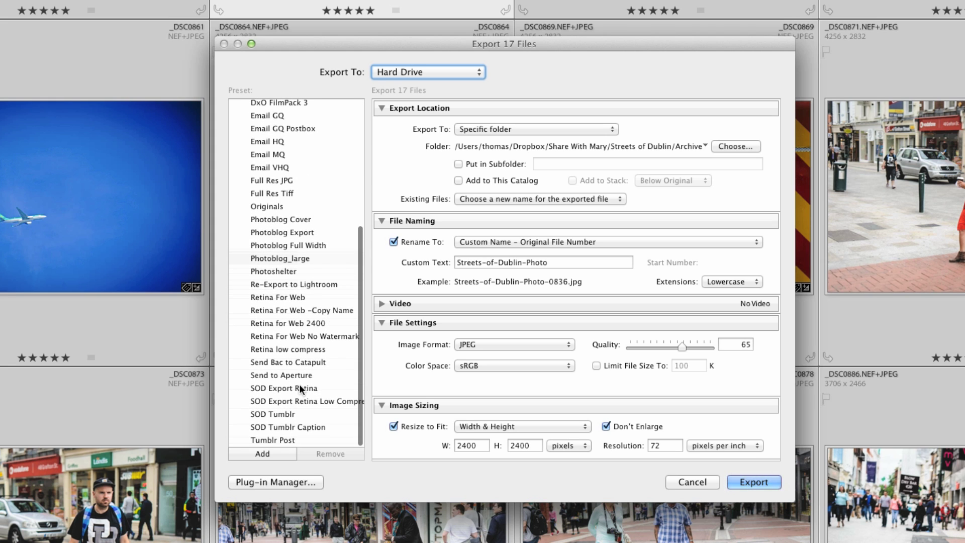
{"action": "left_click", "coordinate": [293, 323]}
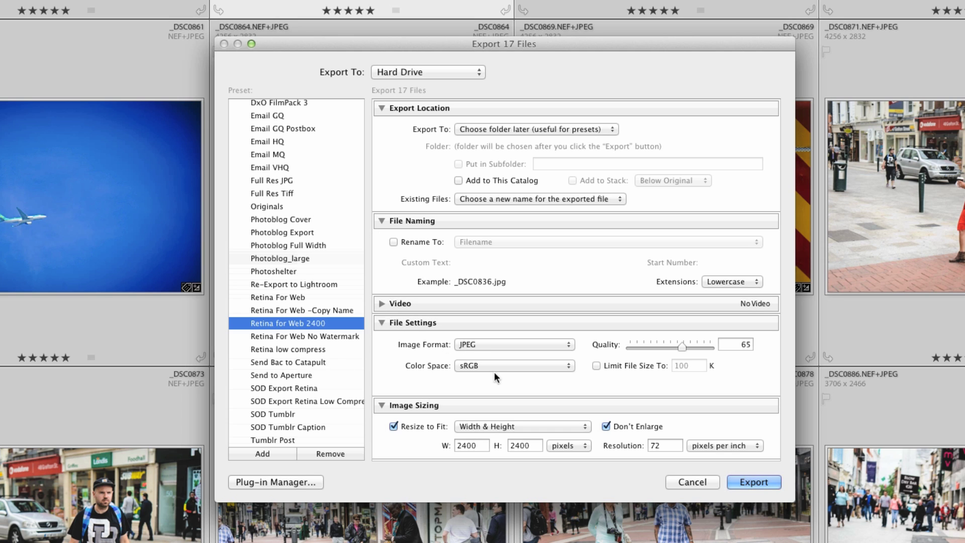
{"action": "left_click", "coordinate": [496, 344]}
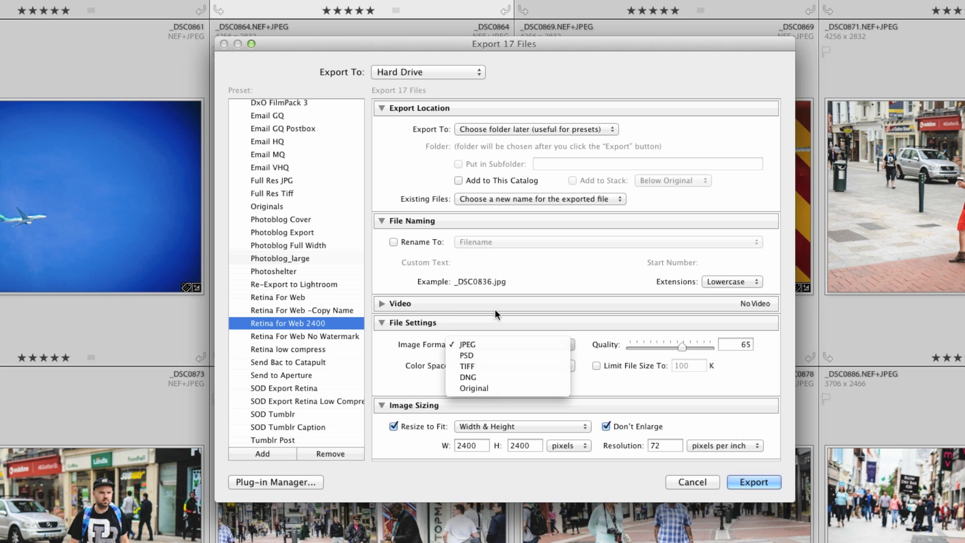
{"action": "left_click", "coordinate": [483, 344]}
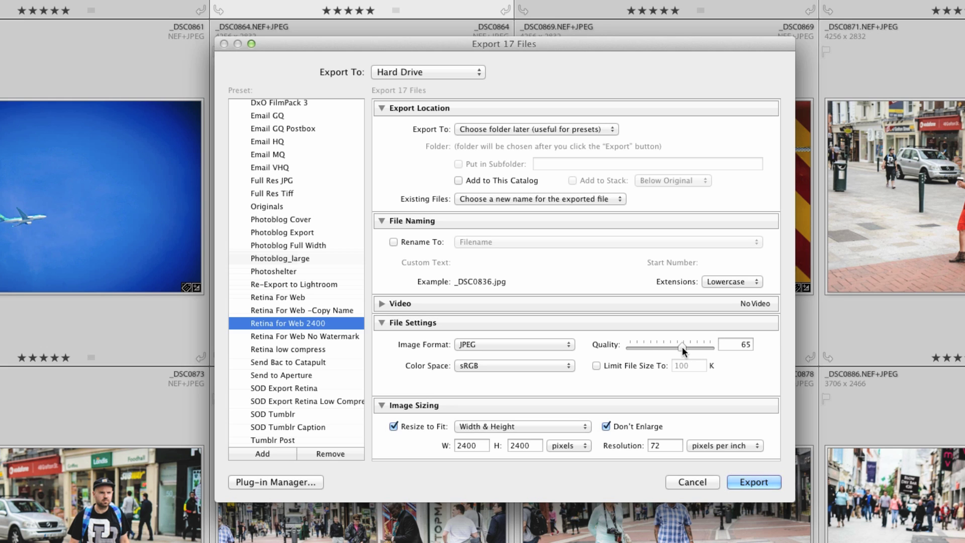
- Review the Resize to Fit choices and the output sharpening amounts, keeping Width & Height and Low
{"action": "scroll", "coordinate": [531, 321], "scroll_direction": "down", "scroll_amount": 5}
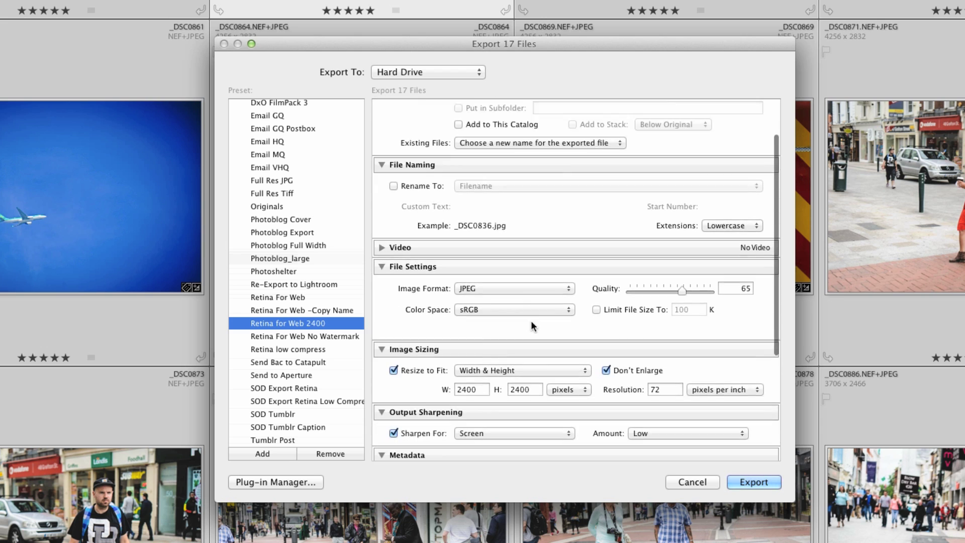
{"action": "scroll", "coordinate": [532, 323], "scroll_direction": "down", "scroll_amount": 1}
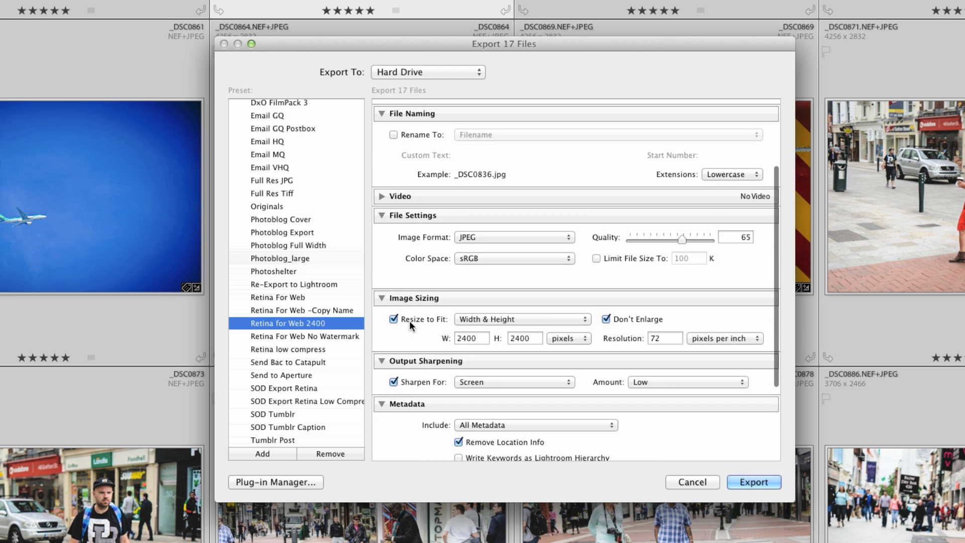
{"action": "left_click", "coordinate": [530, 317]}
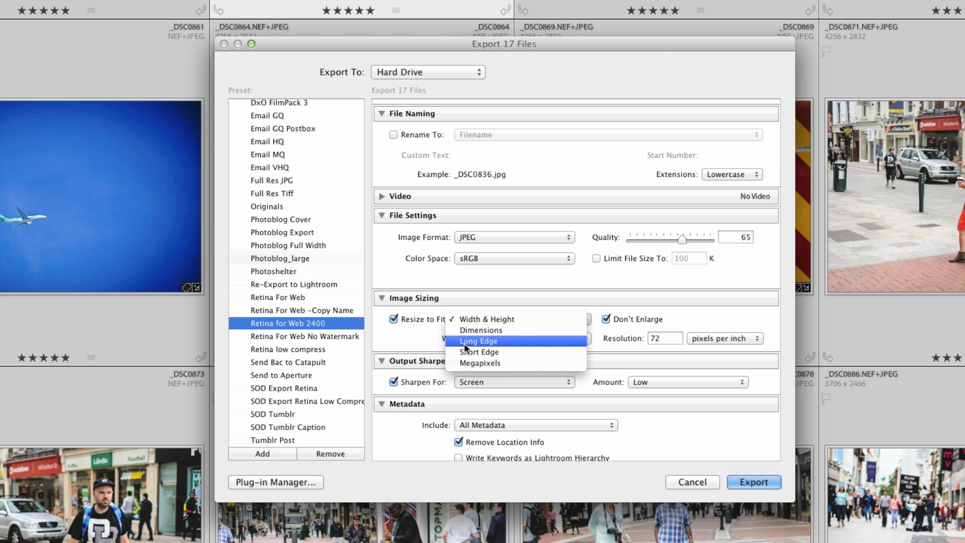
{"action": "left_click", "coordinate": [371, 339]}
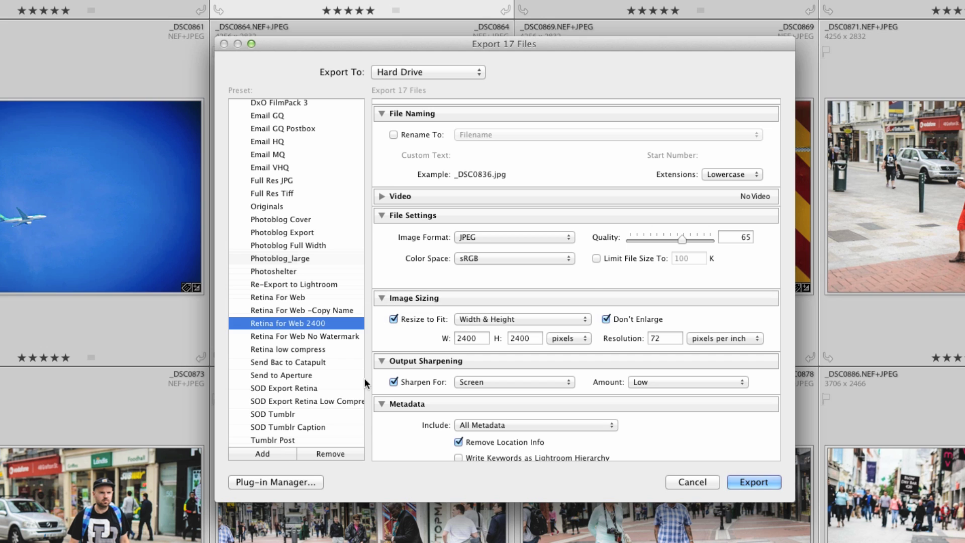
{"action": "scroll", "coordinate": [485, 314], "scroll_direction": "down", "scroll_amount": 2}
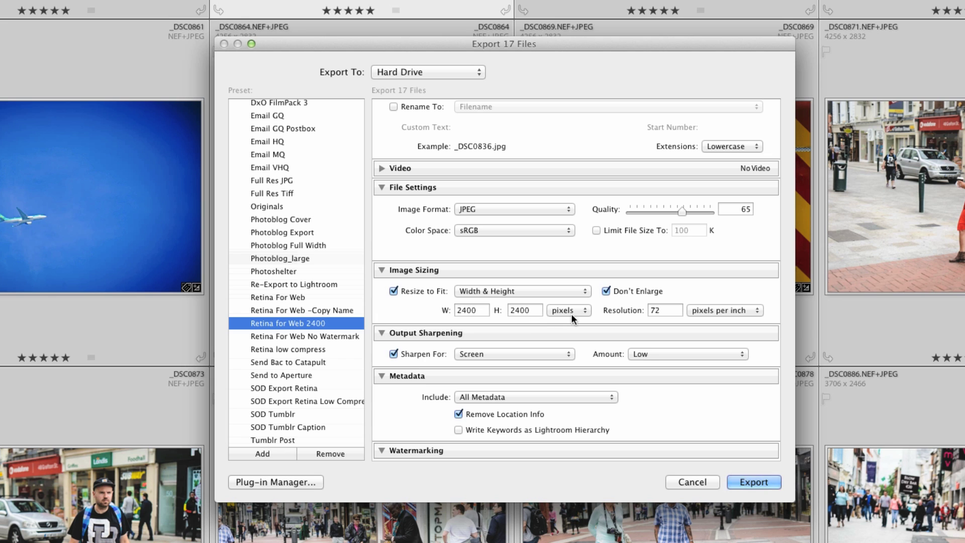
{"action": "scroll", "coordinate": [575, 315], "scroll_direction": "down", "scroll_amount": 4}
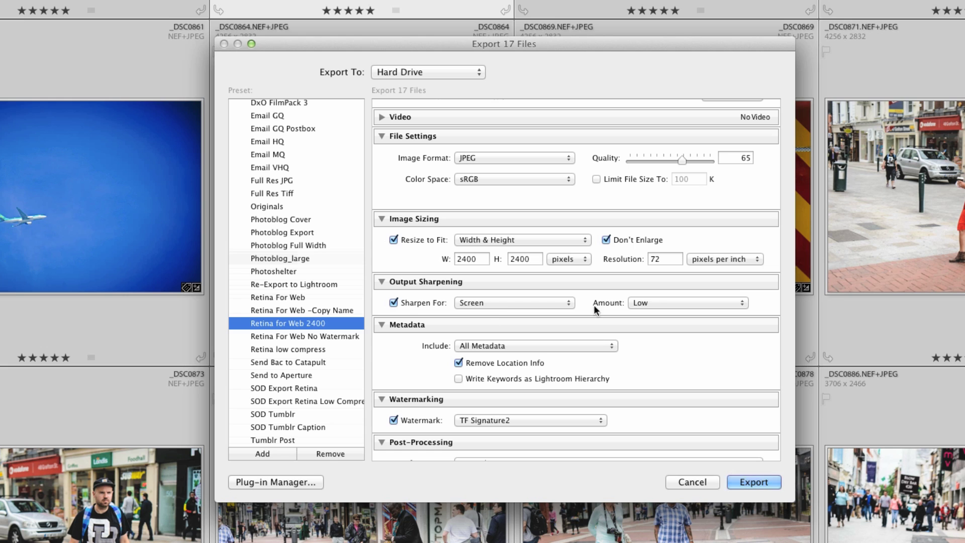
{"action": "left_click", "coordinate": [658, 301]}
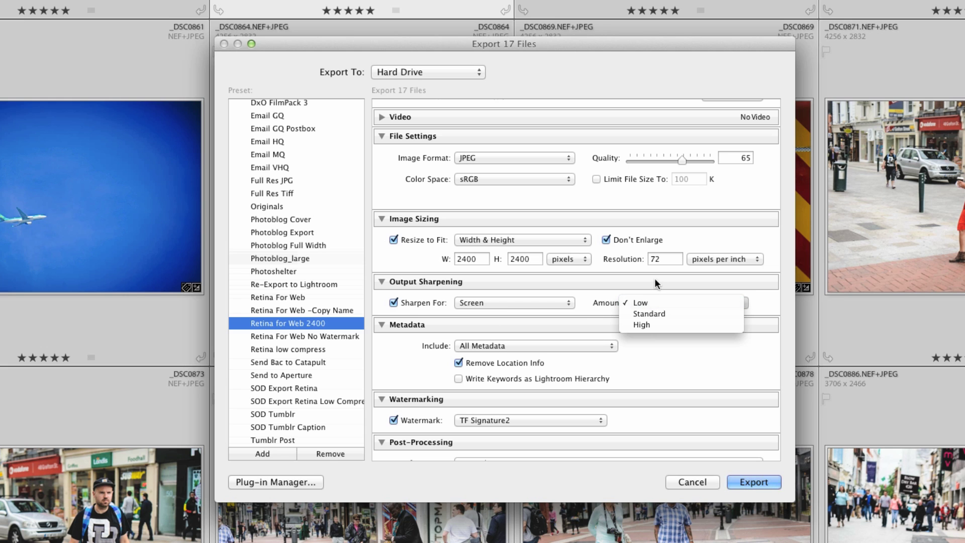
{"action": "left_click", "coordinate": [652, 261]}
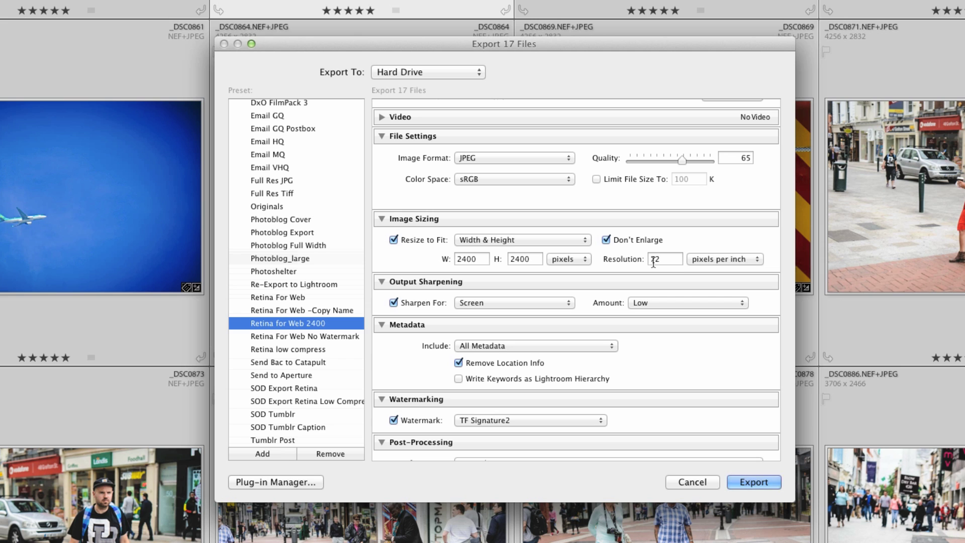
- Review which metadata can be included in the exported files, keeping All Metadata
{"action": "scroll", "coordinate": [592, 367], "scroll_direction": "down", "scroll_amount": 3}
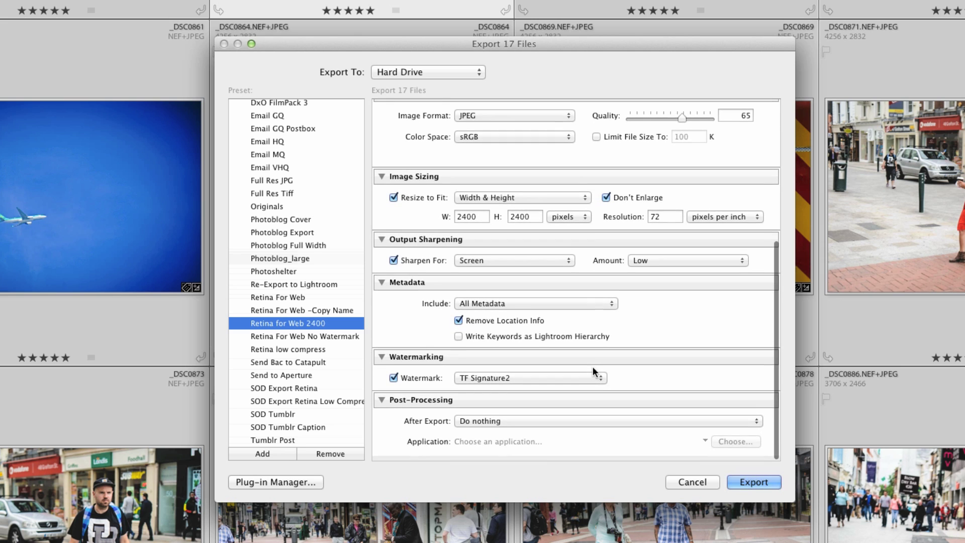
{"action": "left_click", "coordinate": [494, 307]}
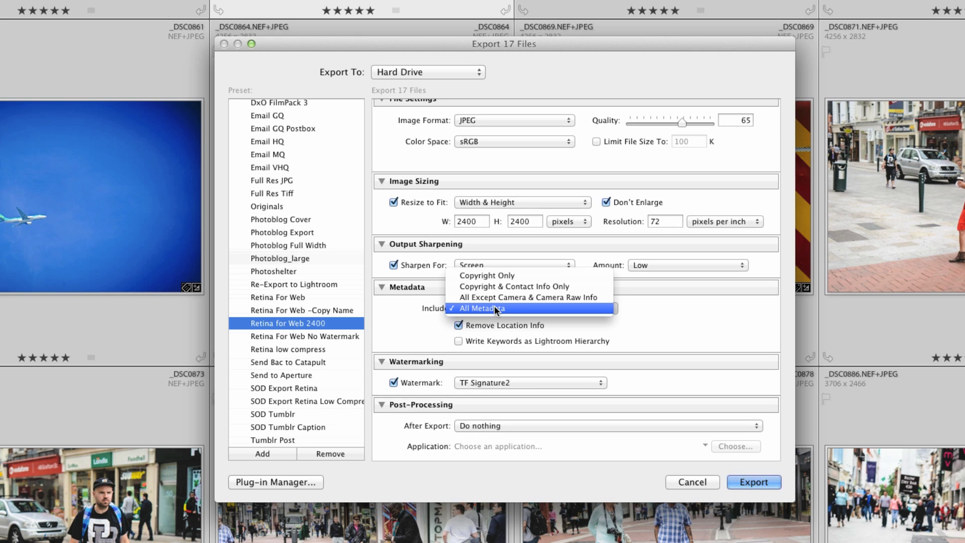
{"action": "left_click", "coordinate": [423, 313]}
{"action": "left_click", "coordinate": [468, 308]}
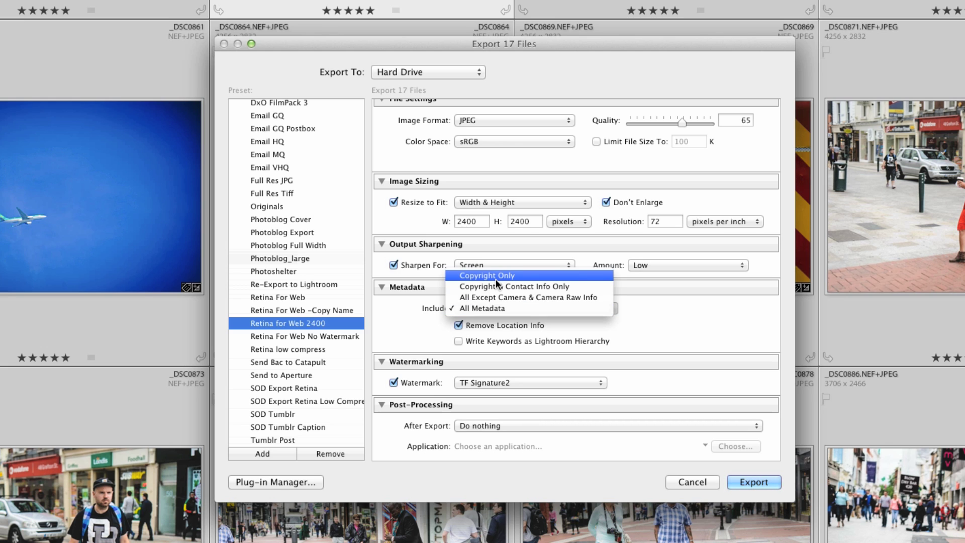
{"action": "left_click", "coordinate": [362, 284]}
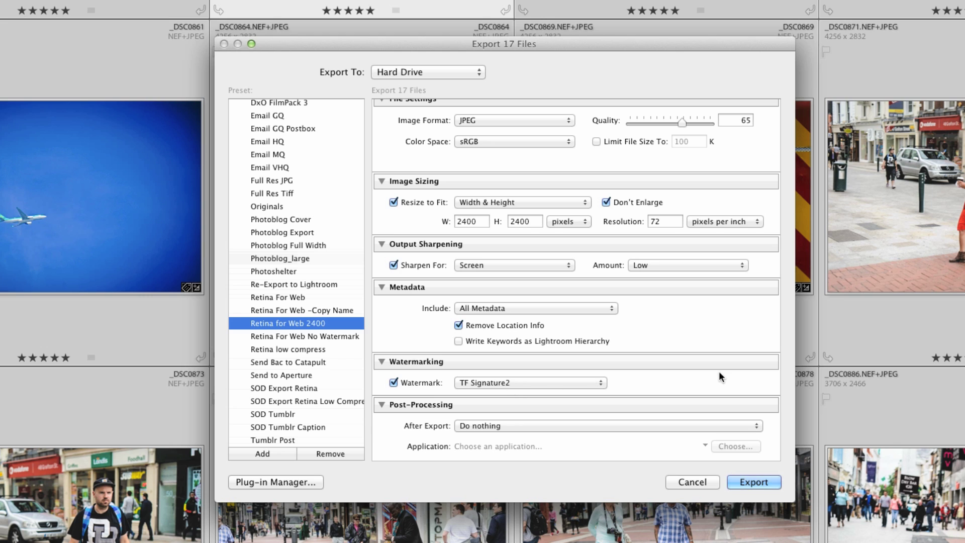
- Open the Watermark Editor for TF Signature2 and try a horizontal inset of 3 and a bottom-left anchor before returning to bottom-right
{"action": "left_click", "coordinate": [525, 382]}
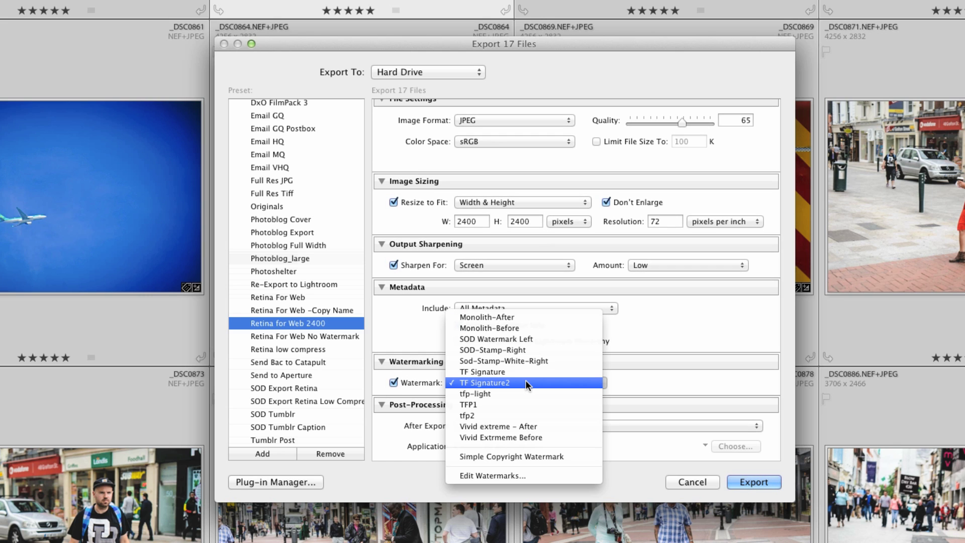
{"action": "left_click", "coordinate": [515, 476]}
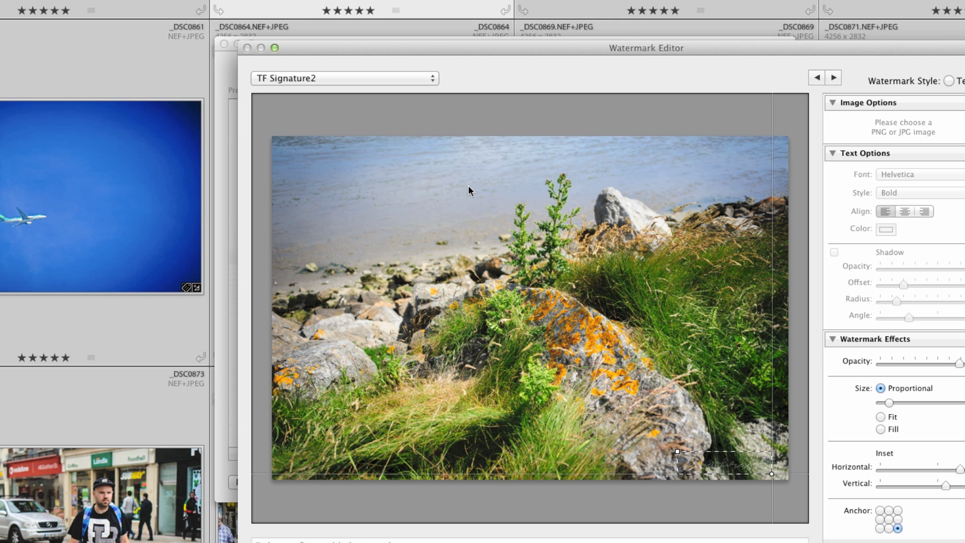
{"action": "left_click_drag", "start_coordinate": [647, 49], "coordinate": [558, 3]}
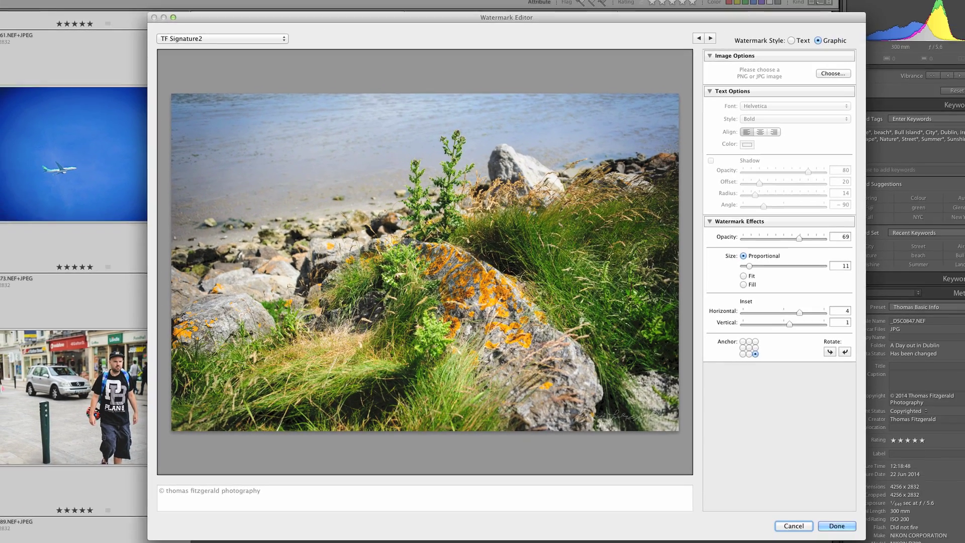
{"action": "mouse_move", "coordinate": [589, 421]}
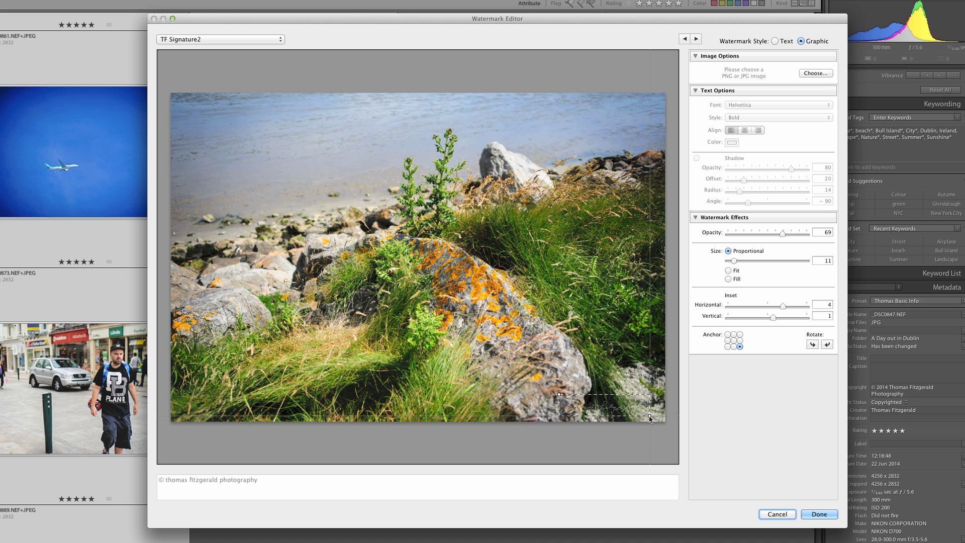
{"action": "mouse_move", "coordinate": [783, 306]}
{"action": "left_mouse_down"}
{"action": "mouse_move", "coordinate": [803, 305]}
{"action": "mouse_move", "coordinate": [780, 306]}
{"action": "left_mouse_up"}
{"action": "left_click", "coordinate": [728, 346]}
{"action": "left_click", "coordinate": [740, 346]}
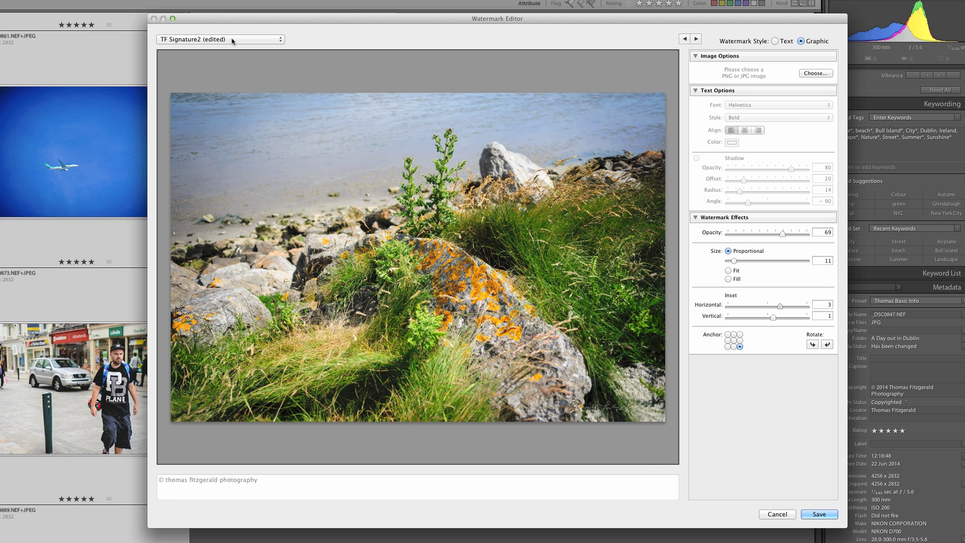
- View the TFP1 text watermark and close the Watermark Editor without saving
{"action": "left_click", "coordinate": [273, 40]}
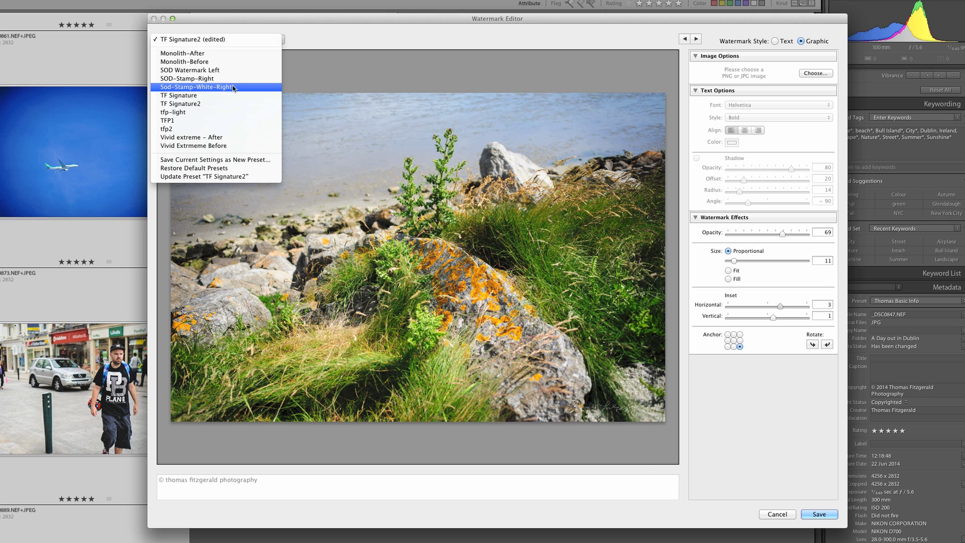
{"action": "left_click", "coordinate": [214, 121]}
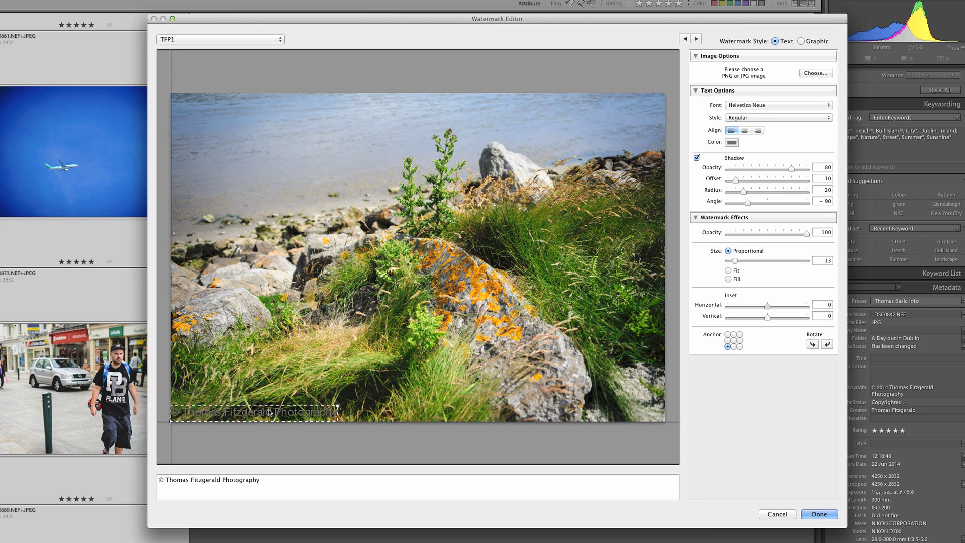
{"action": "left_click", "coordinate": [777, 514]}
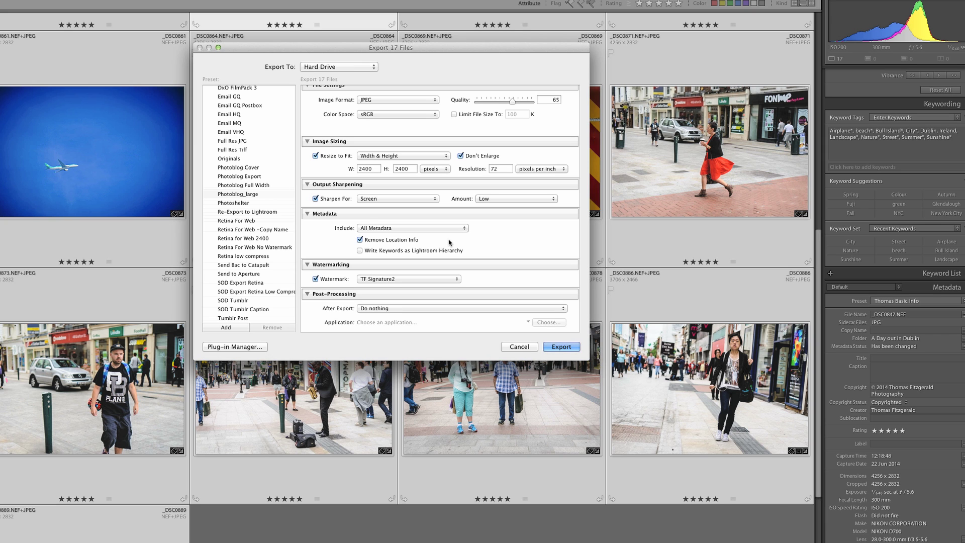
- Export the selected photos into a new folder named Export Test inside the TFP folder
{"action": "scroll", "coordinate": [453, 244], "scroll_direction": "down", "scroll_amount": 3}
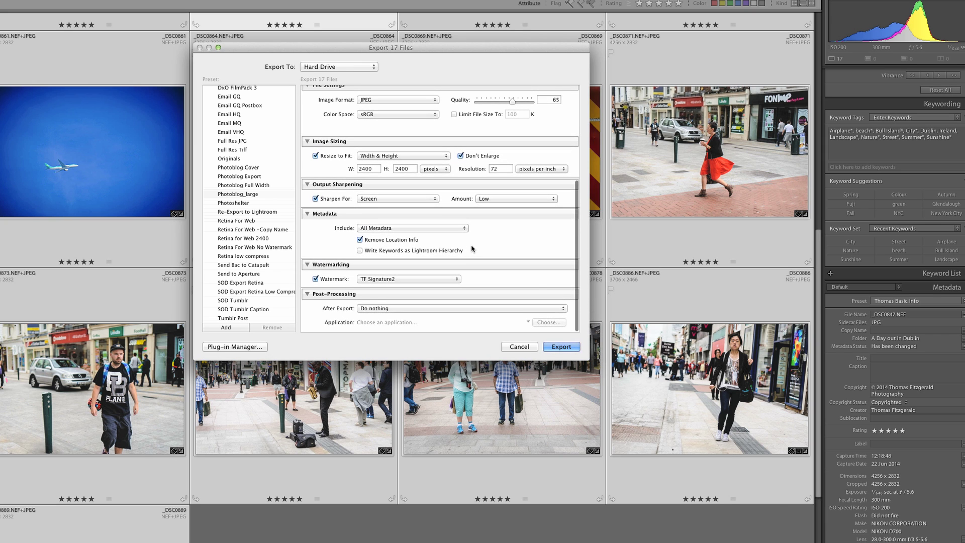
{"action": "left_click", "coordinate": [568, 346]}
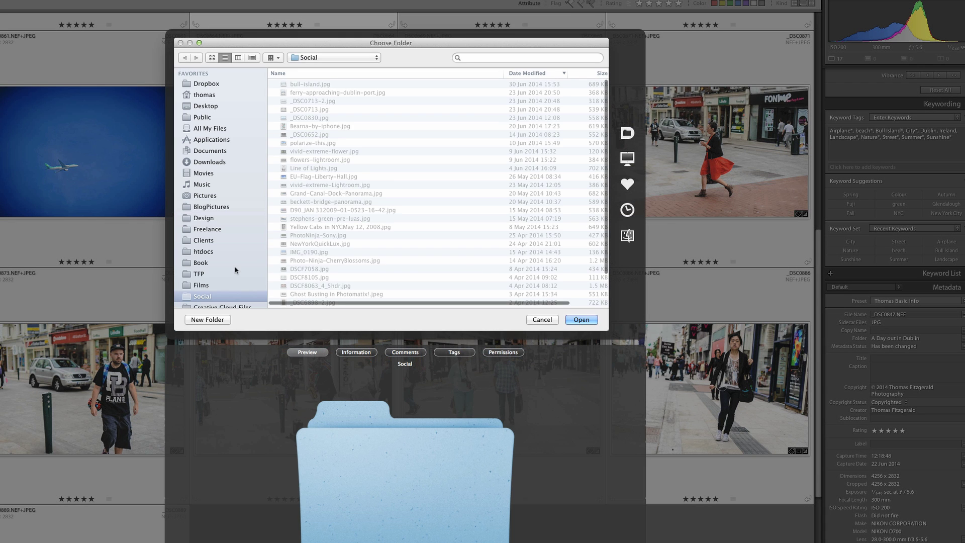
{"action": "left_click", "coordinate": [216, 274]}
{"action": "left_click", "coordinate": [207, 320]}
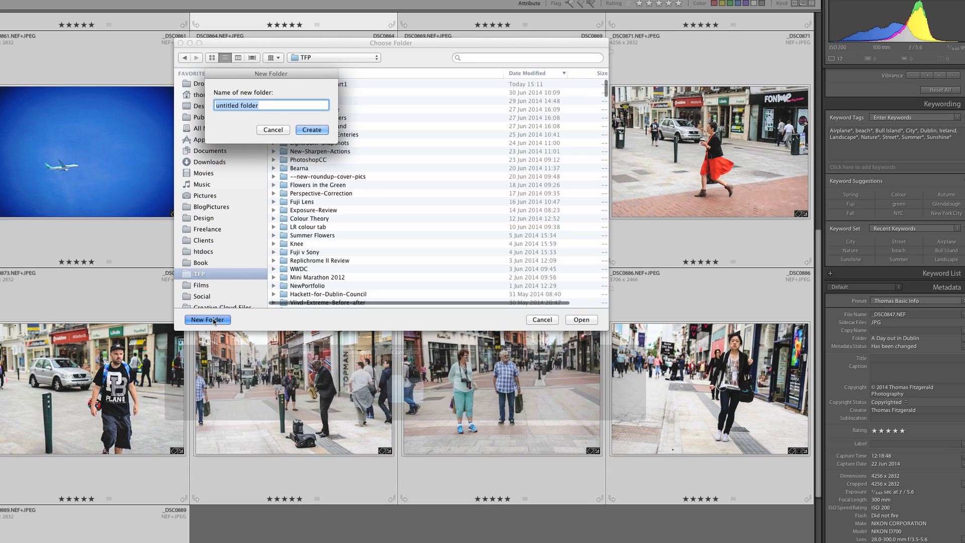
{"action": "type", "text": "Export Test"}
{"action": "key", "text": "Return"}
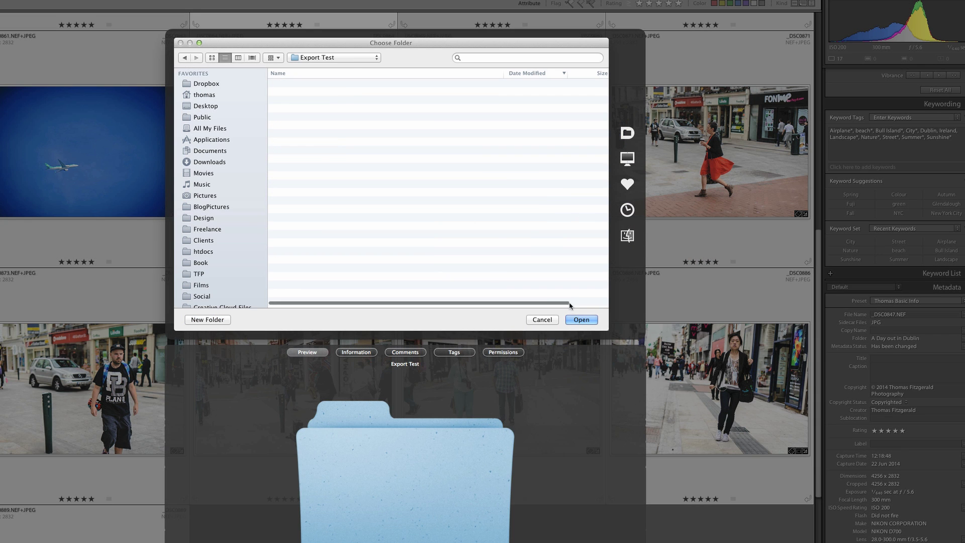
{"action": "left_click", "coordinate": [581, 320]}
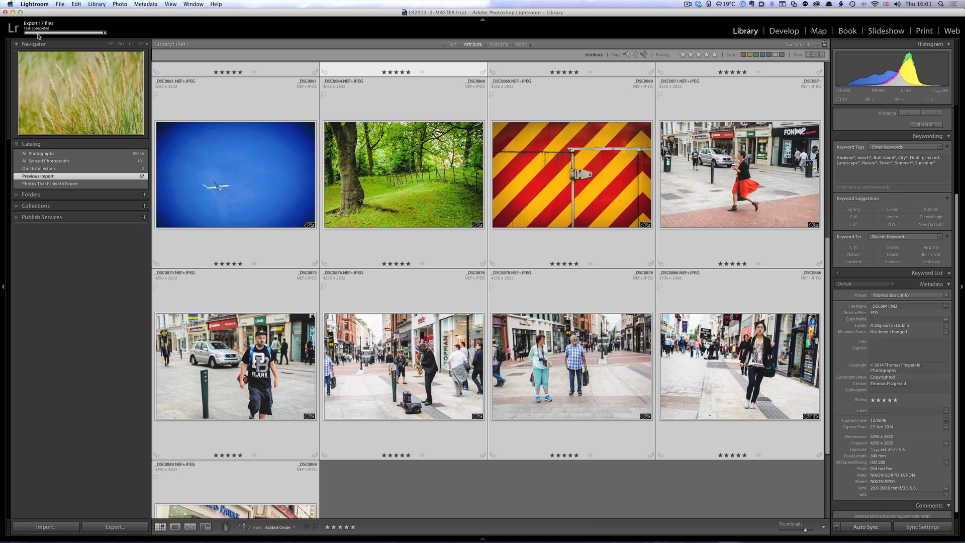
- Switch to Finder and open the Export Test folder inside TFP
{"action": "key", "text": "super+Tab"}
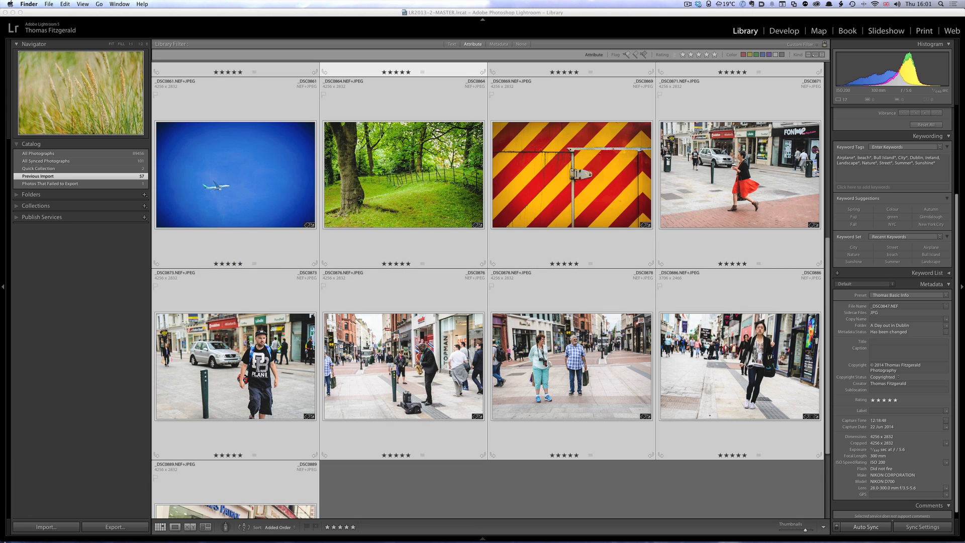
{"action": "left_click", "coordinate": [18, 532]}
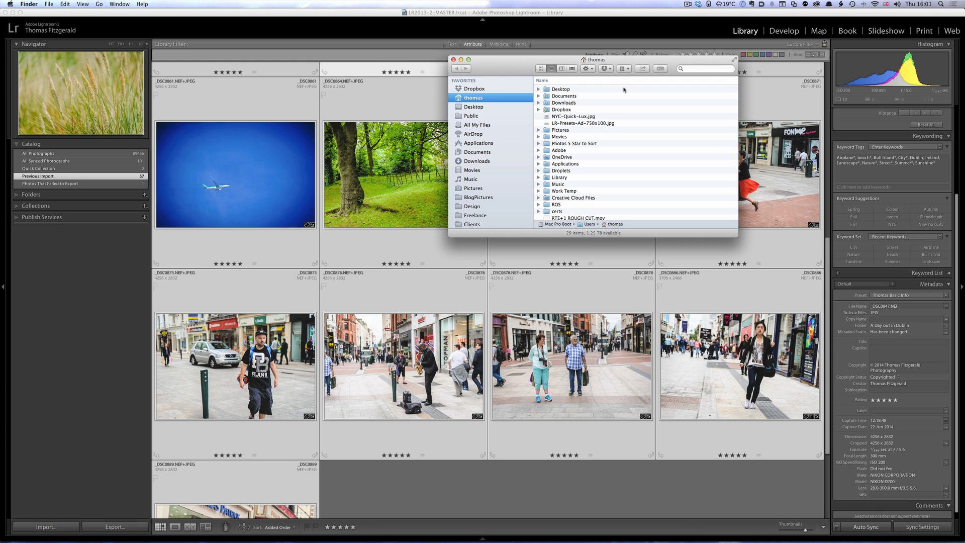
{"action": "scroll", "coordinate": [504, 176], "scroll_direction": "down", "scroll_amount": 5}
{"action": "scroll", "coordinate": [492, 118], "scroll_direction": "up", "scroll_amount": 2}
{"action": "scroll", "coordinate": [469, 113], "scroll_direction": "up", "scroll_amount": 2}
{"action": "left_click", "coordinate": [470, 150]}
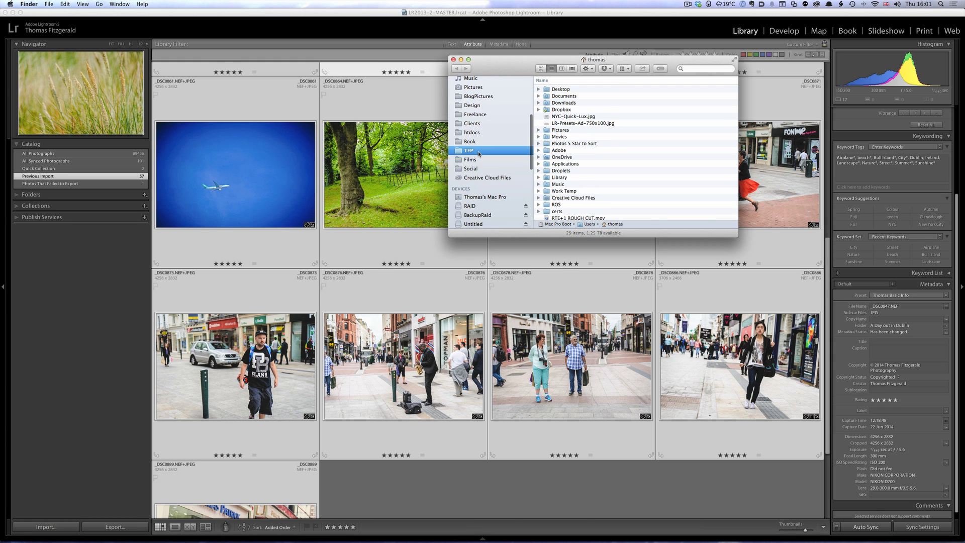
{"action": "left_click_drag", "start_coordinate": [563, 59], "coordinate": [410, 107]}
{"action": "double_click", "coordinate": [529, 103]}
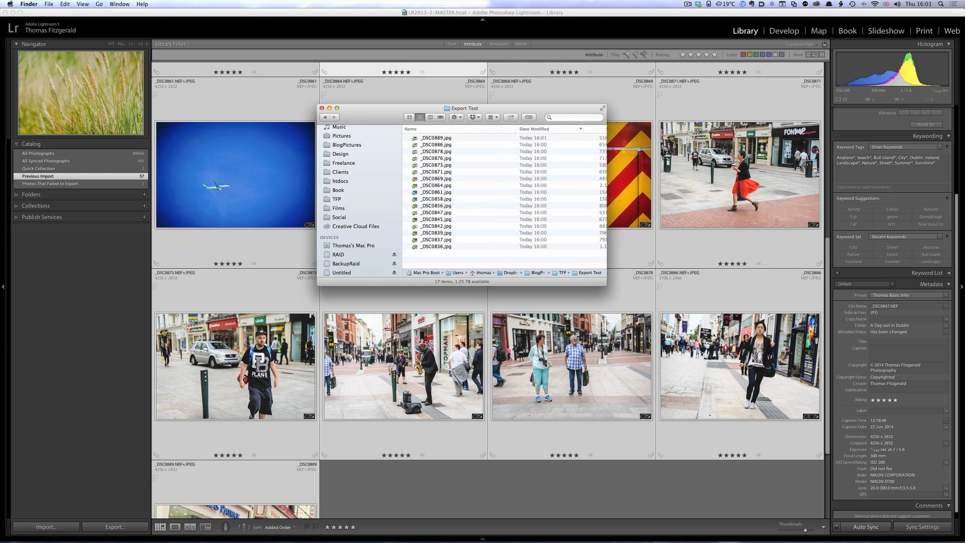
- Enlarge the Export Test window, view the exported _DSC0858.jpg in Preview, and close the image
{"action": "left_click_drag", "start_coordinate": [606, 285], "coordinate": [765, 364]}
{"action": "double_click", "coordinate": [427, 201]}
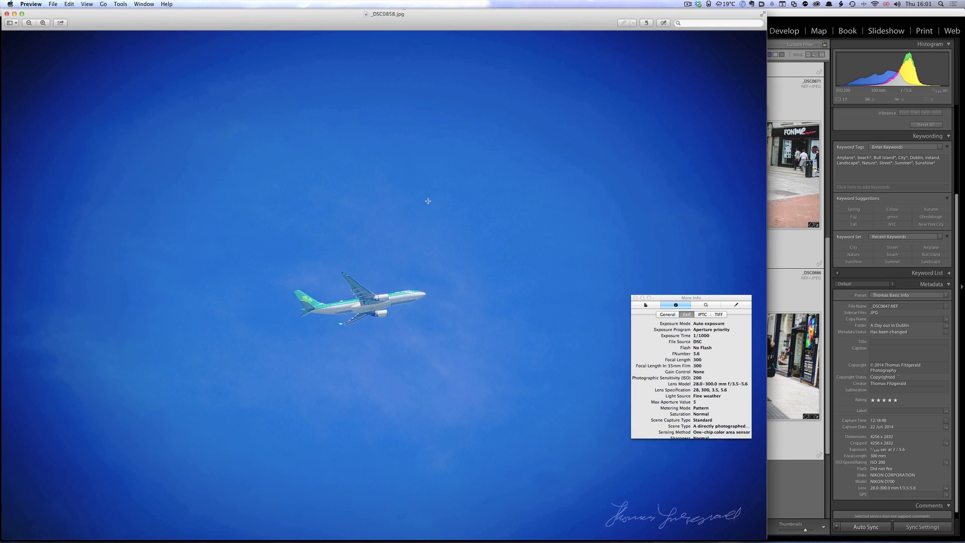
{"action": "key", "text": "super+w"}
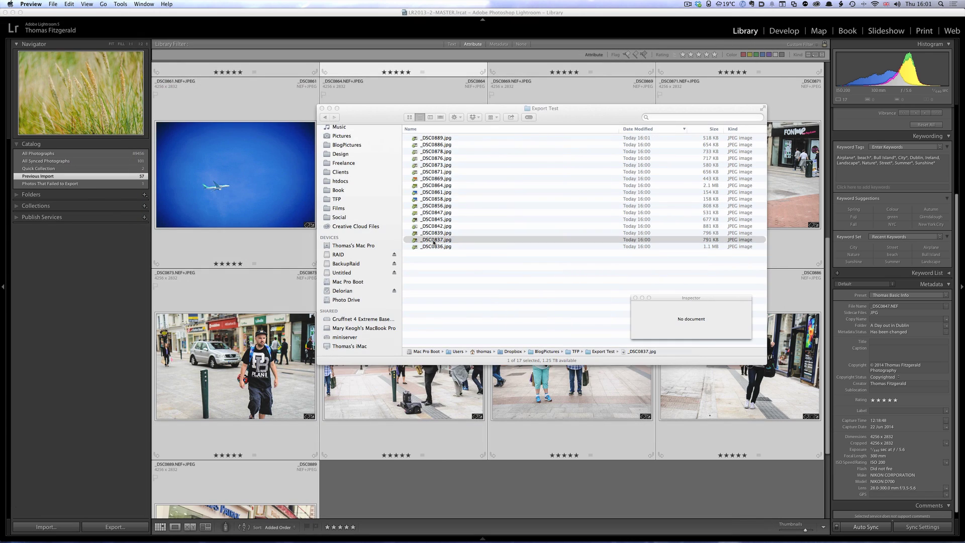
- View the exported _DSC0837.jpg at actual size in Preview, dismiss the image inspector, and close the image
{"action": "double_click", "coordinate": [434, 240]}
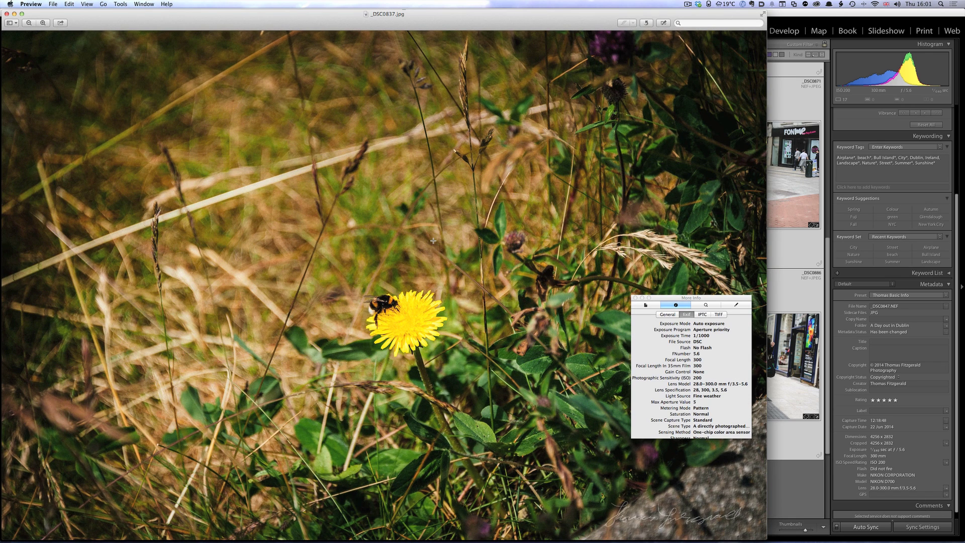
{"action": "left_click", "coordinate": [635, 298]}
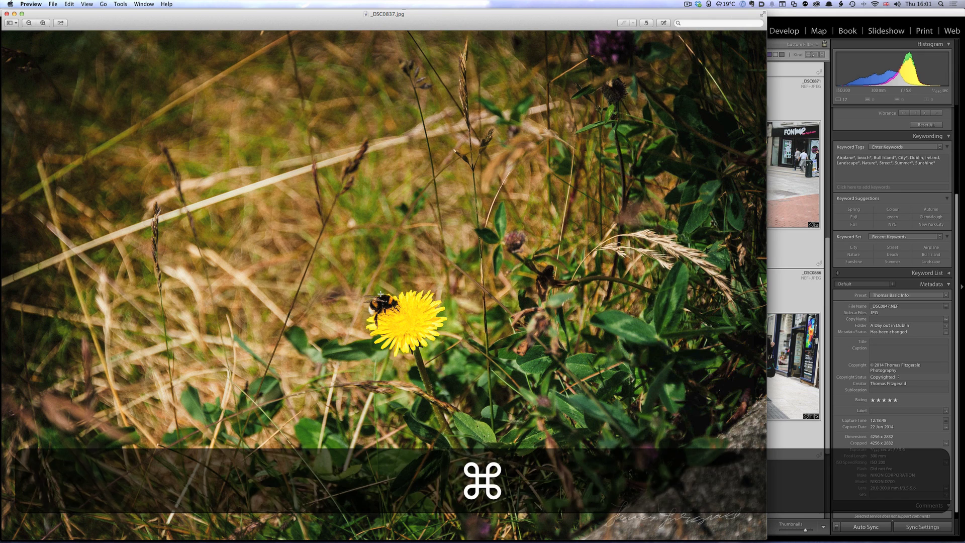
{"action": "key", "text": "super+0"}
{"action": "scroll", "coordinate": [381, 294], "scroll_direction": "down", "scroll_amount": 2}
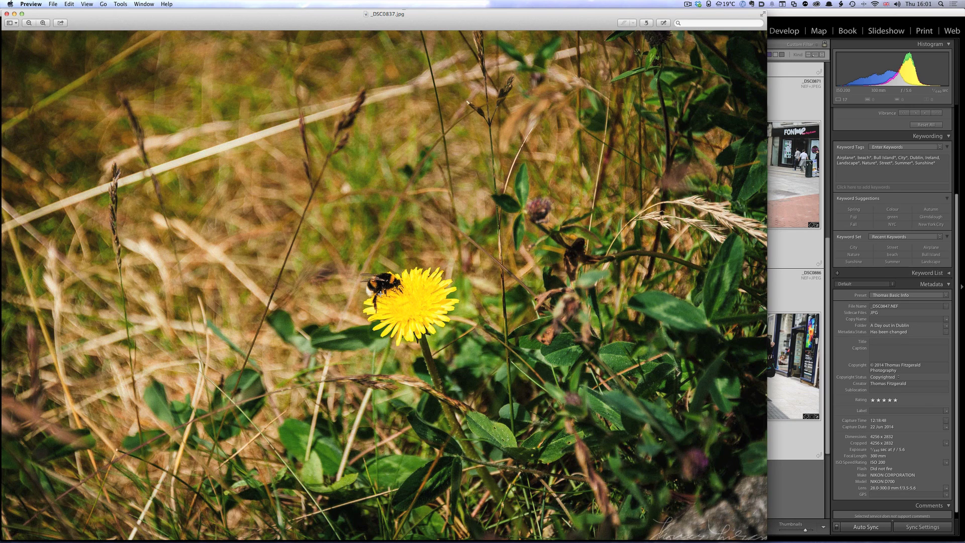
{"action": "key", "text": "super+w"}
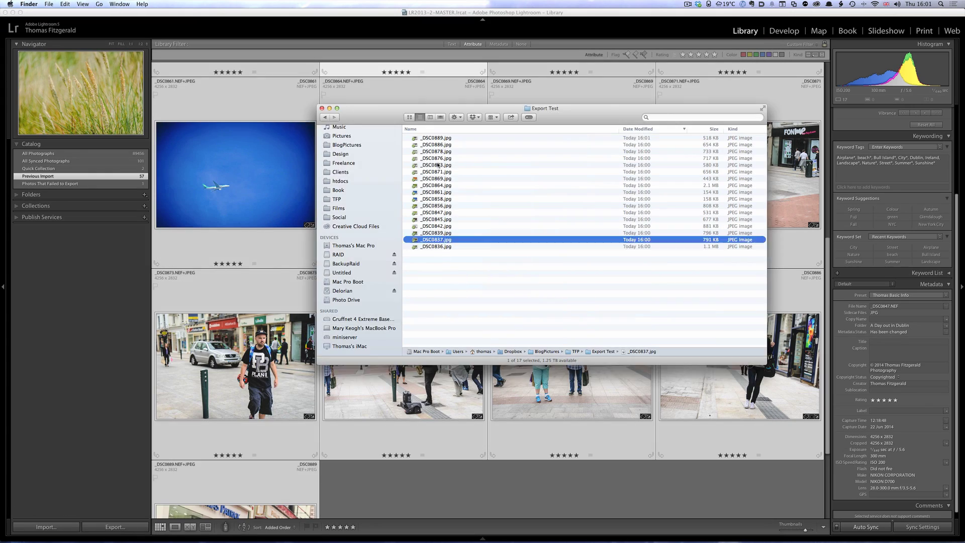
- View the exported _DSC0873.jpg in Preview, then close the image and the Export Test folder window
{"action": "double_click", "coordinate": [436, 165]}
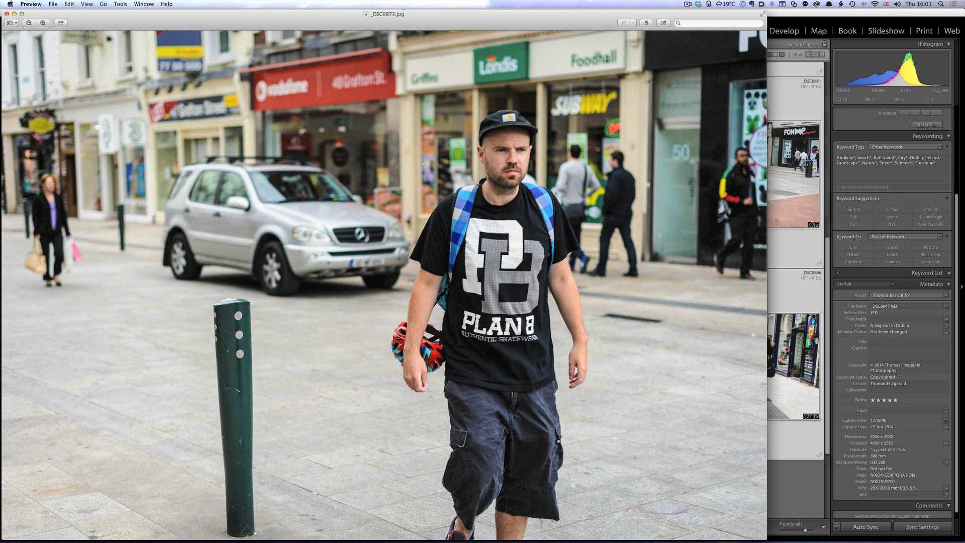
{"action": "key", "text": "super"}
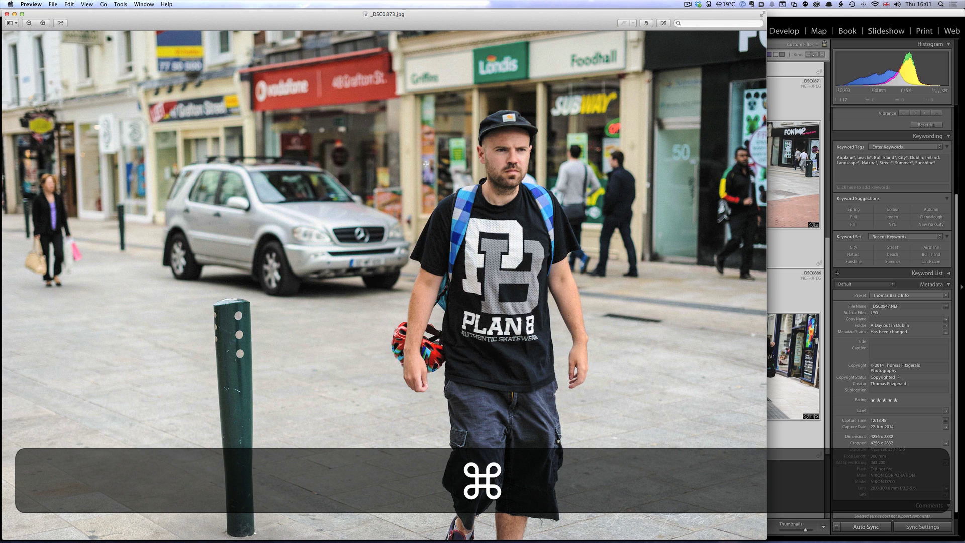
{"action": "key", "text": "super+w"}
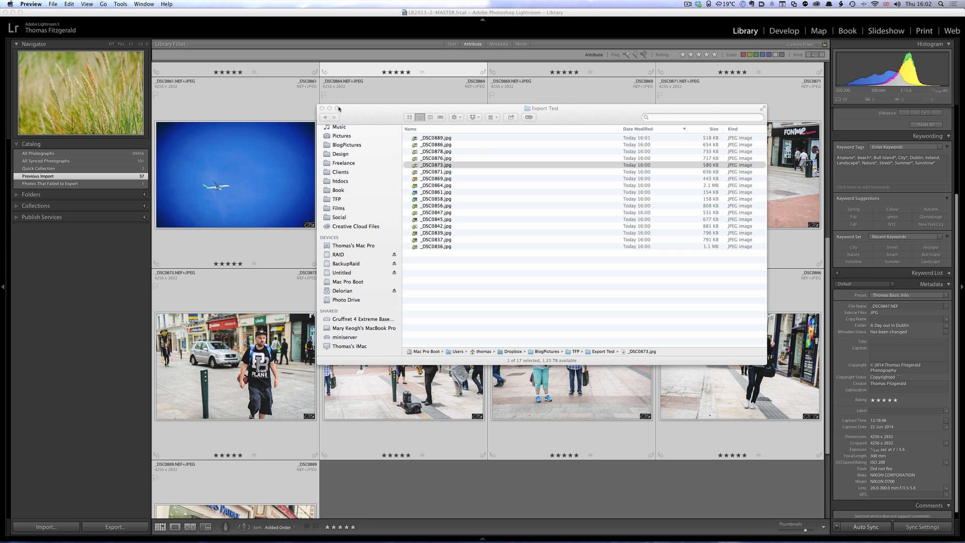
{"action": "left_click", "coordinate": [322, 108]}
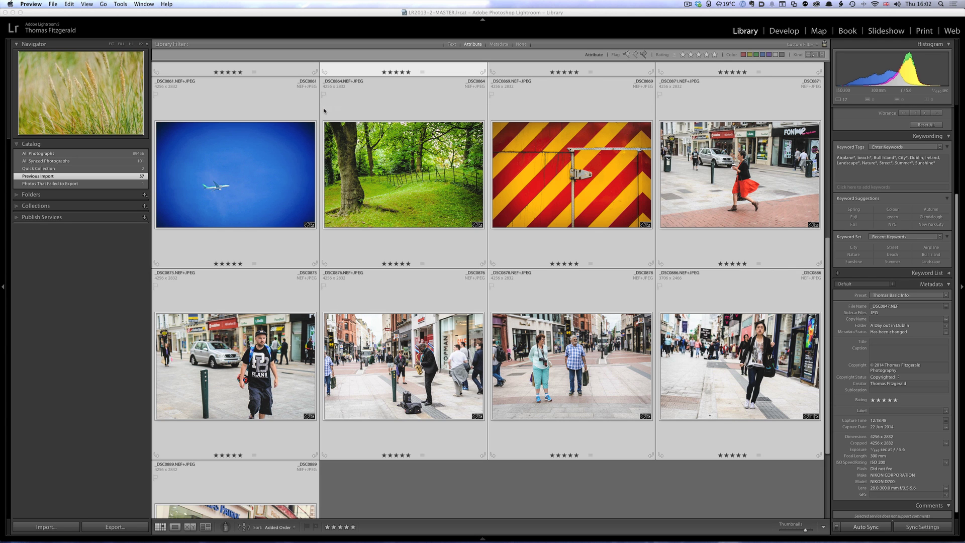